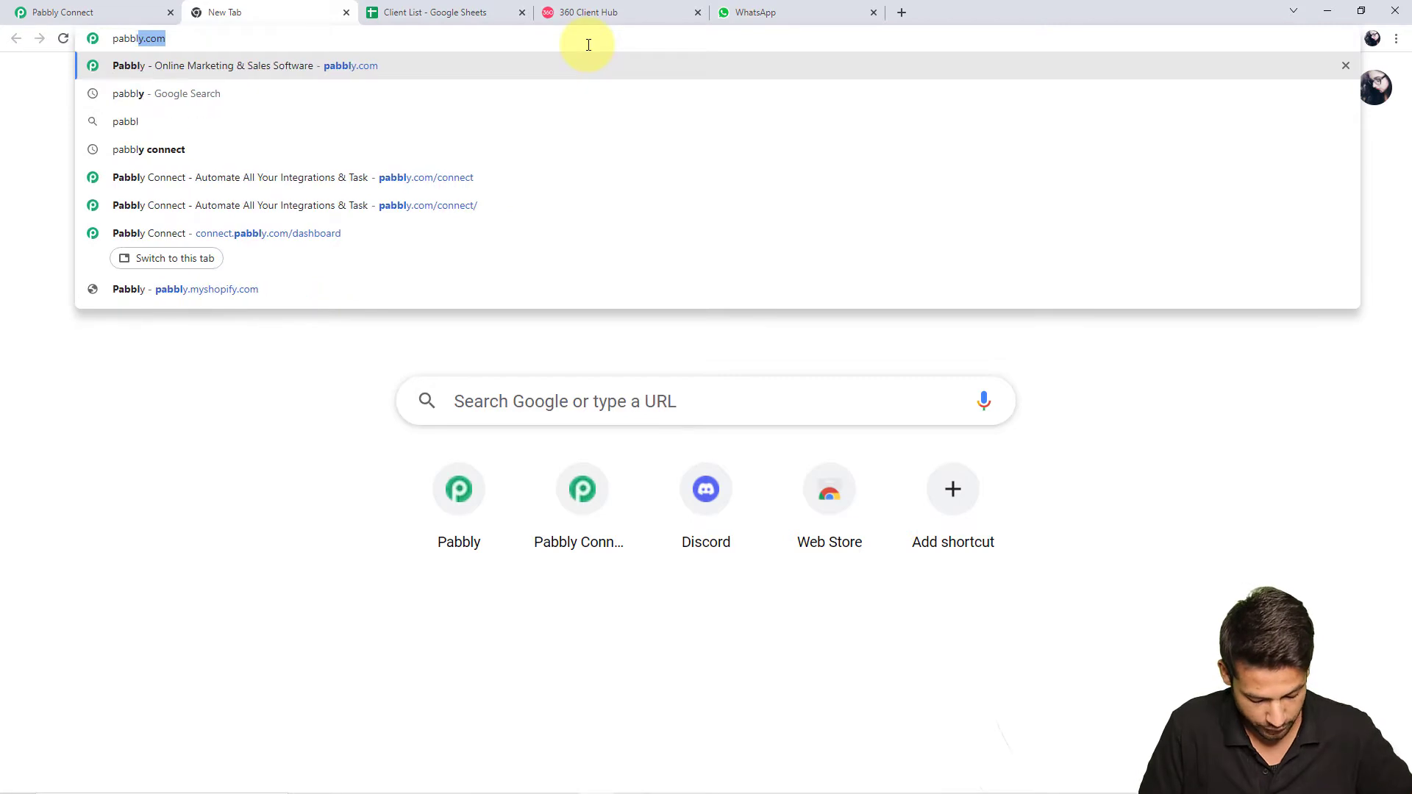
Load pabbly.com/connect in Chrome, then go back to the Pabbly Connect dashboard tab
text(com)
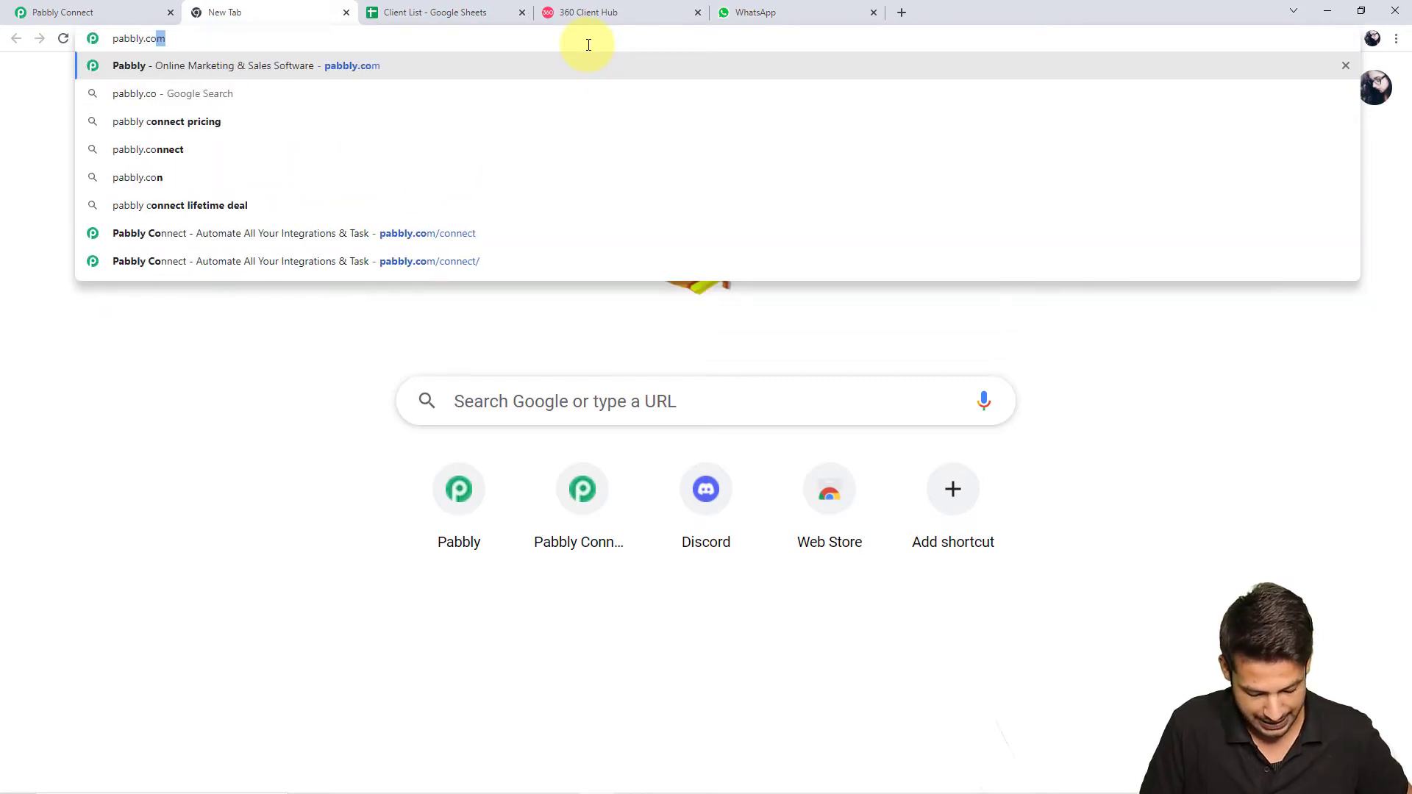
text(/)
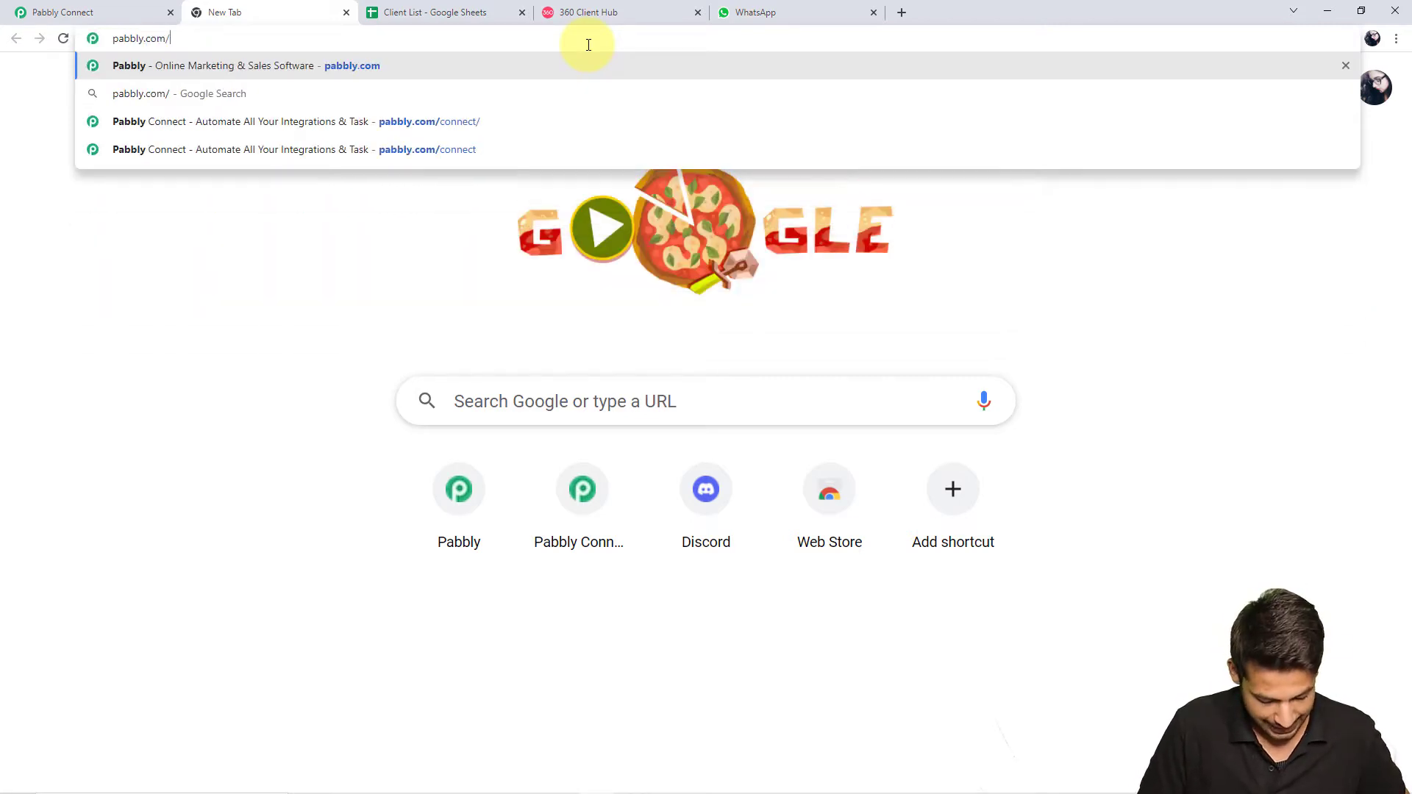
text(connect)
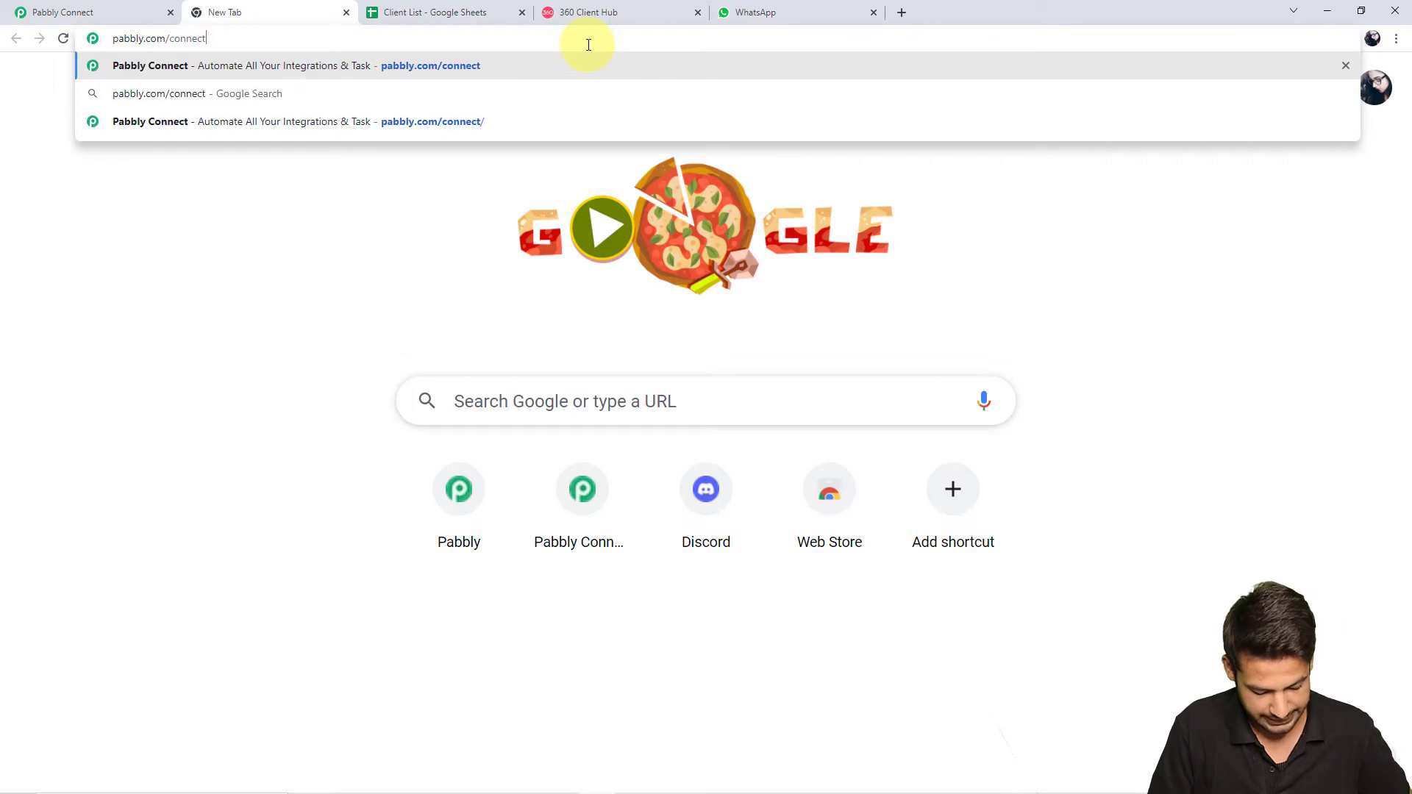
key(Return)
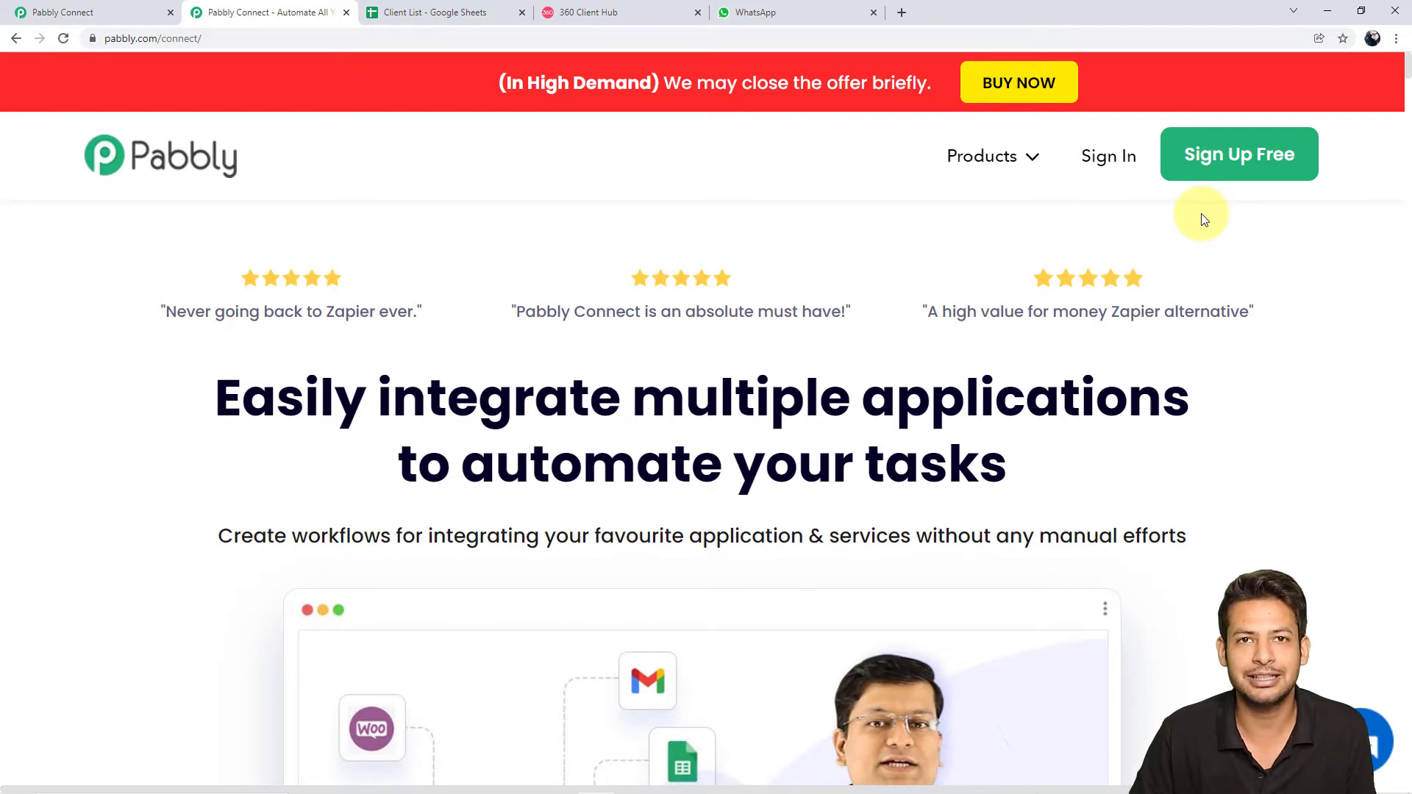
click(164, 5)
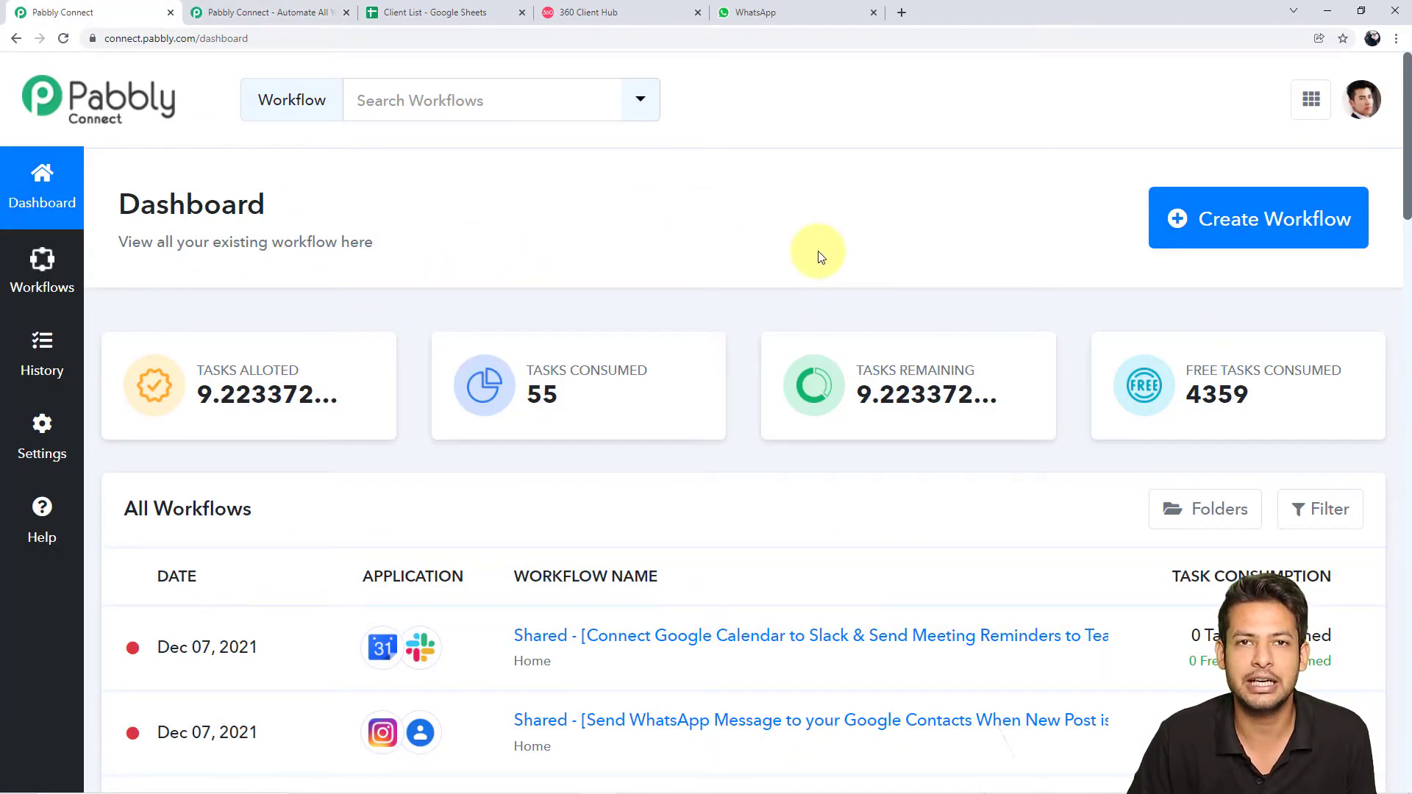
Create a new workflow named 'Google Sheets to WhatsApp'
click(1241, 230)
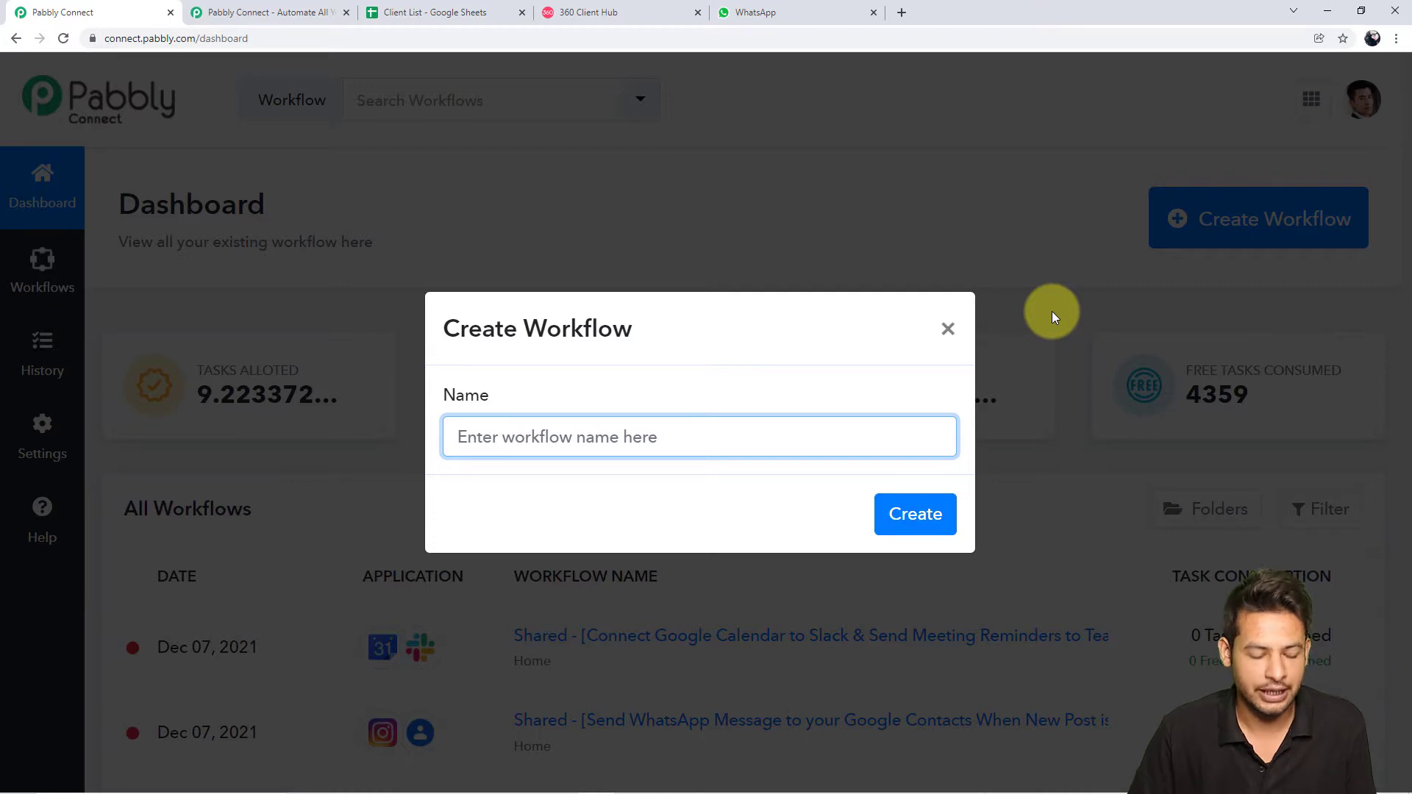
text(Google Sheets to WhatsApp)
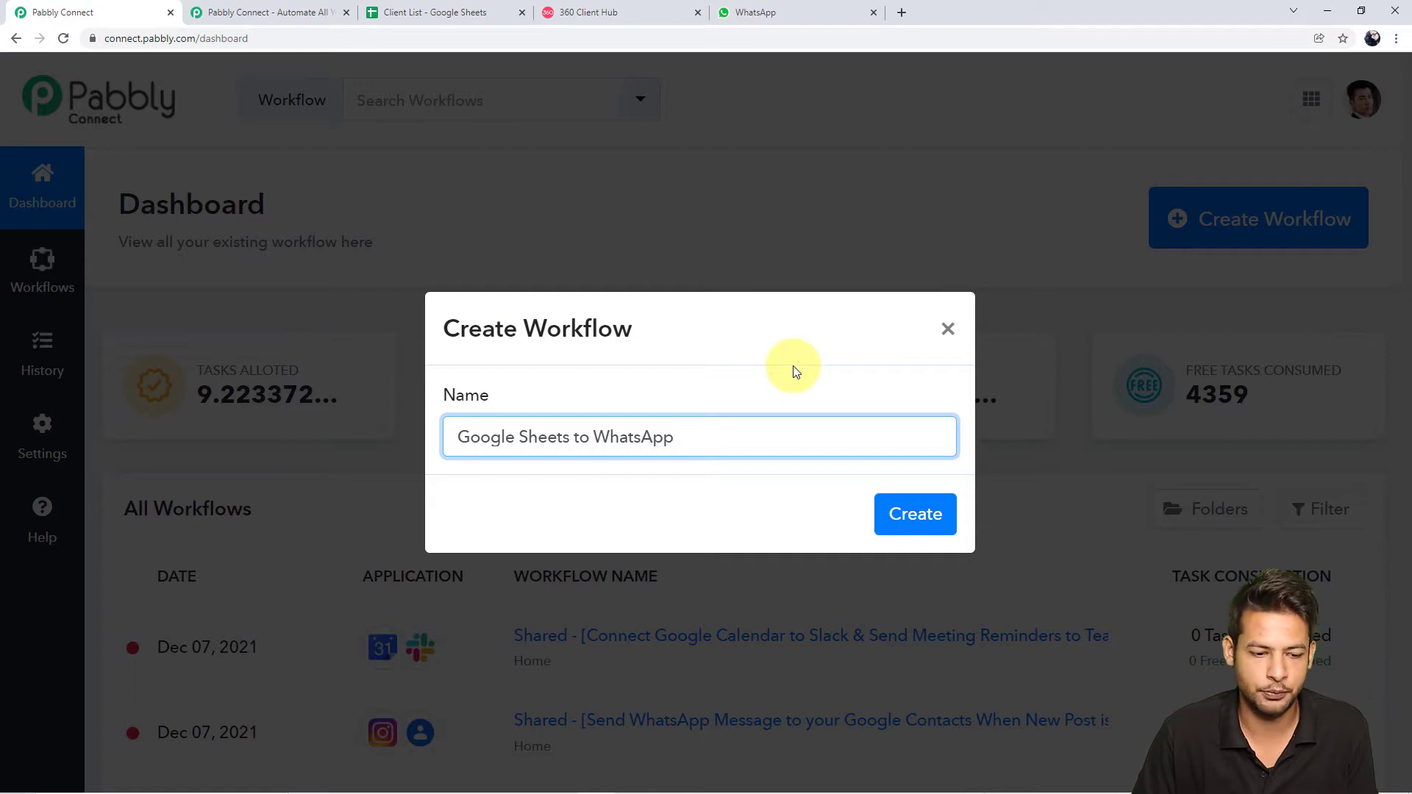
click(916, 515)
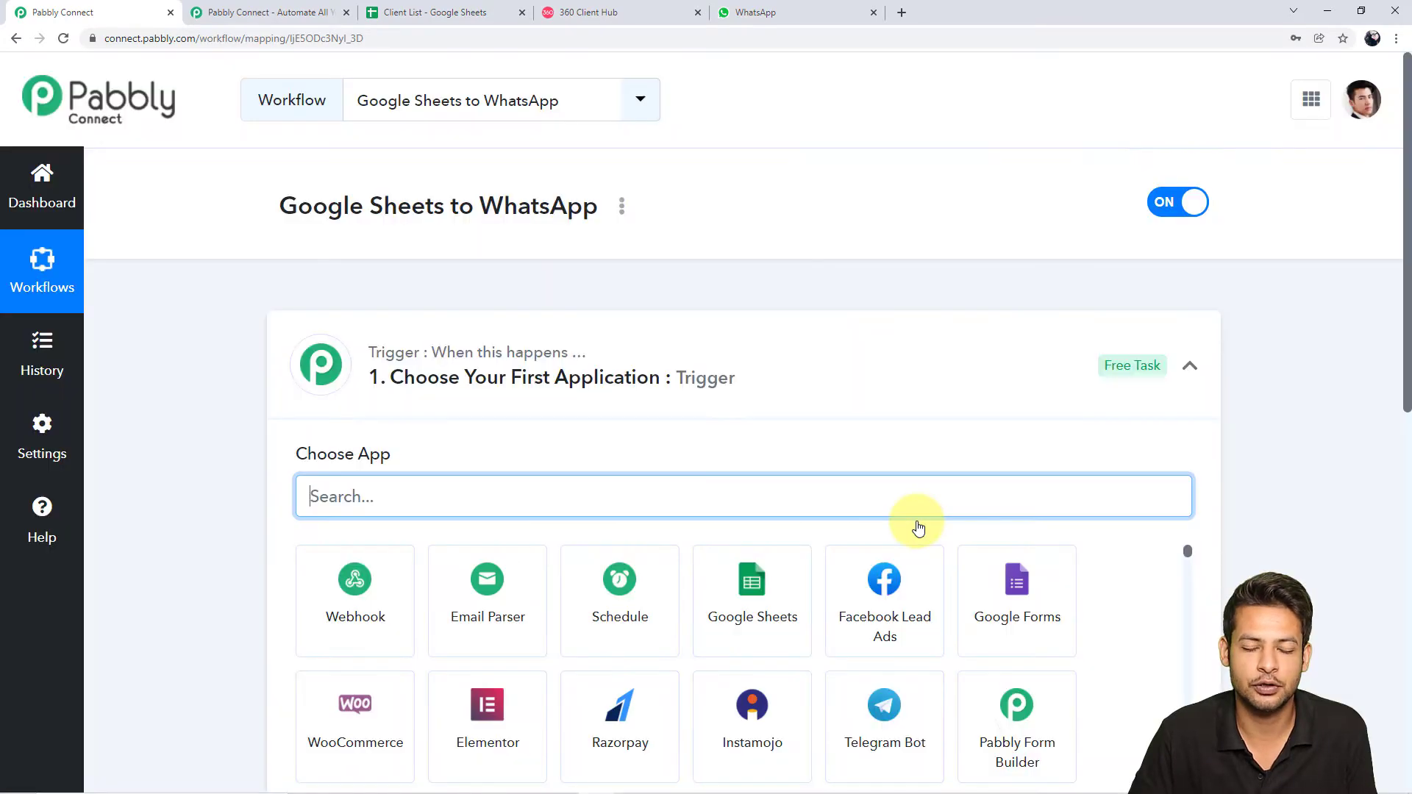
Expand and collapse the empty trigger and action steps, then switch to the Client List spreadsheet
click(1190, 367)
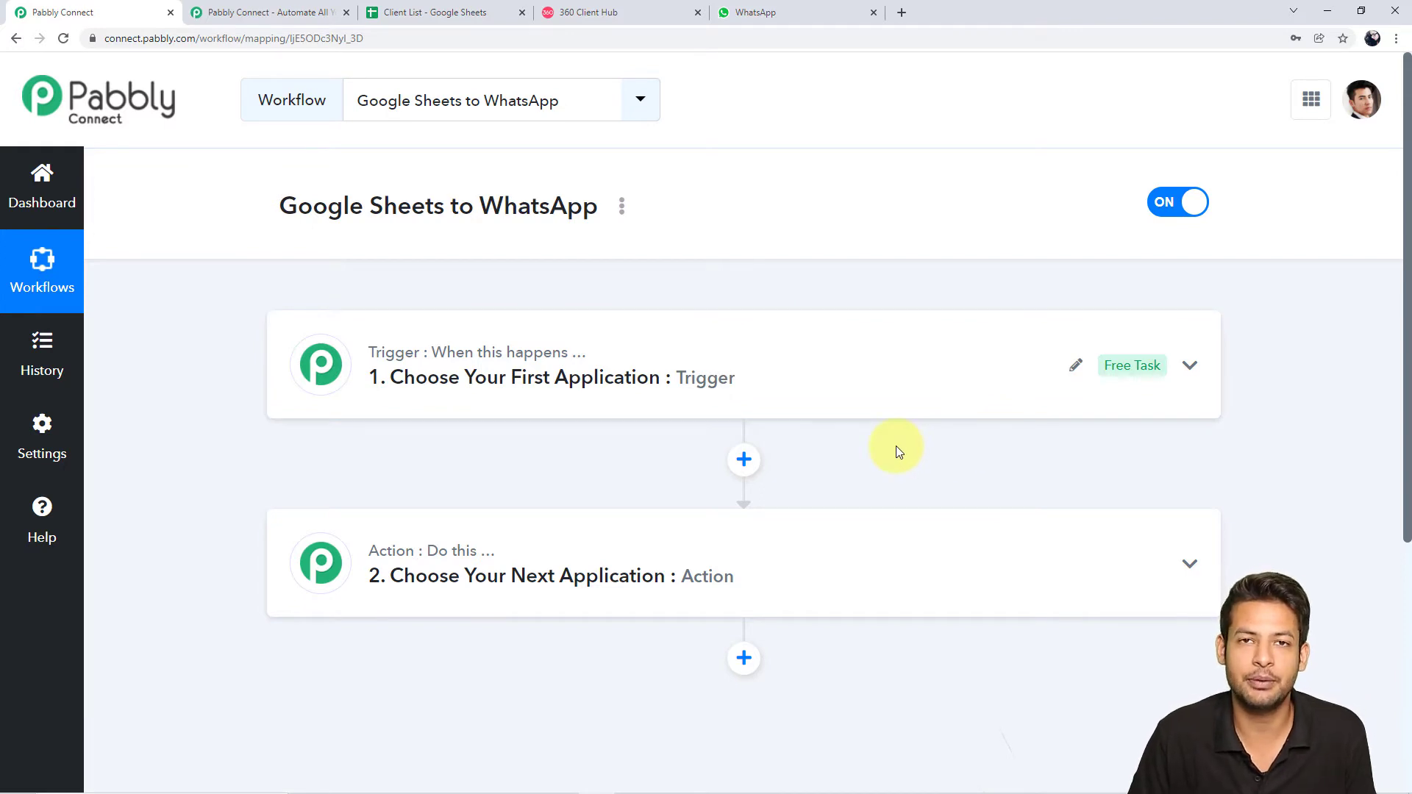
double_click(674, 383)
scroll(735, 647, down, 5)
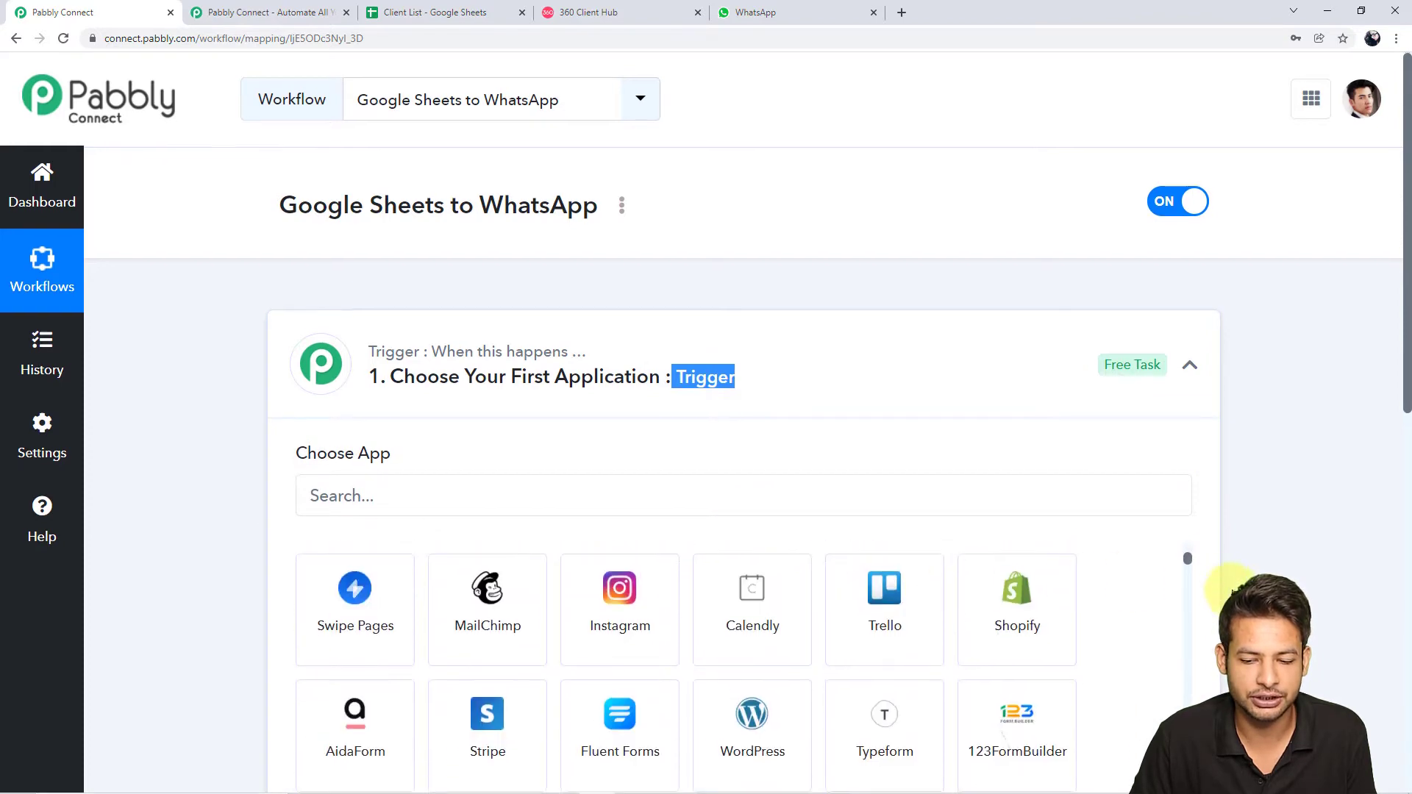
scroll(1230, 593, down, 6)
double_click(685, 543)
scroll(1349, 572, up, 4)
scroll(1233, 331, up, 1)
click(1190, 292)
click(1191, 491)
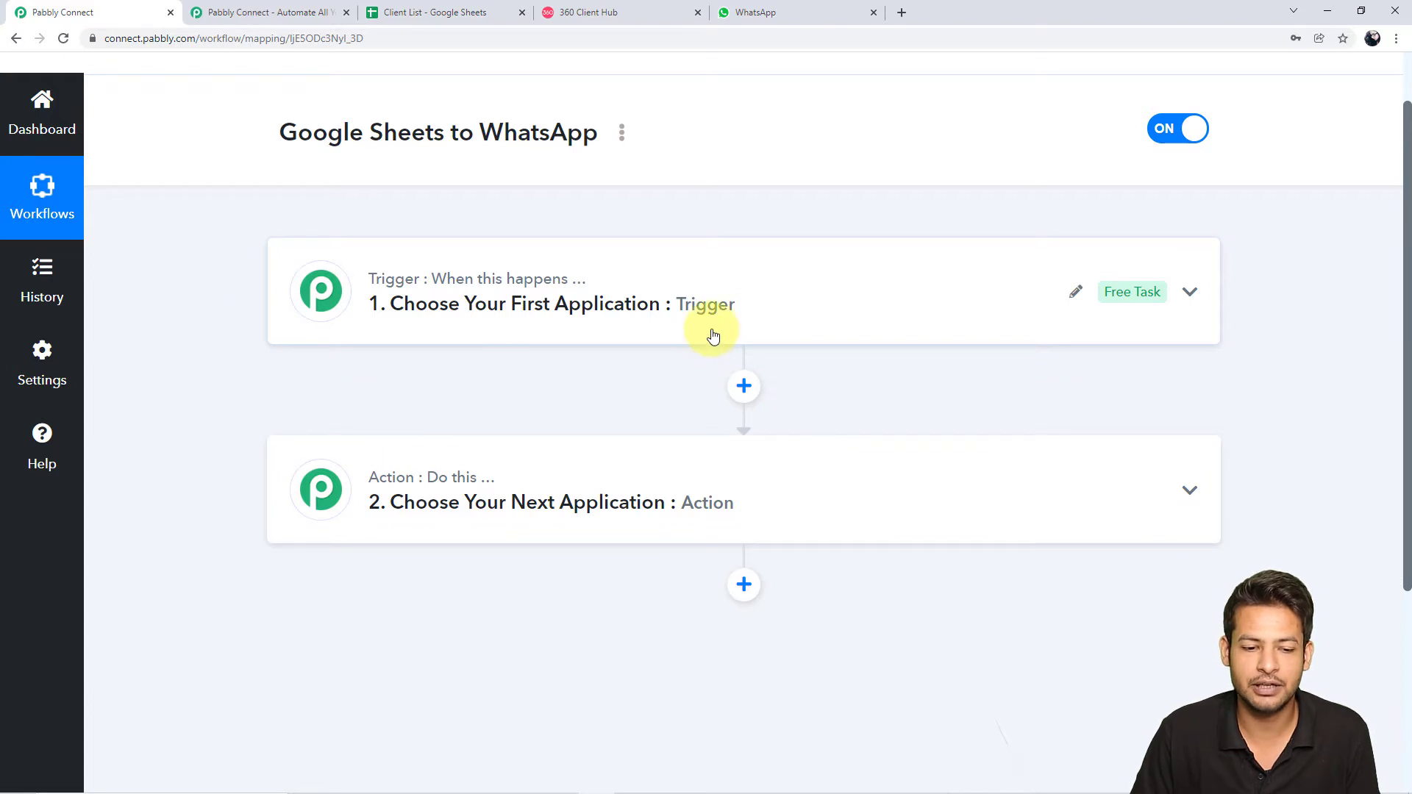
click(479, 12)
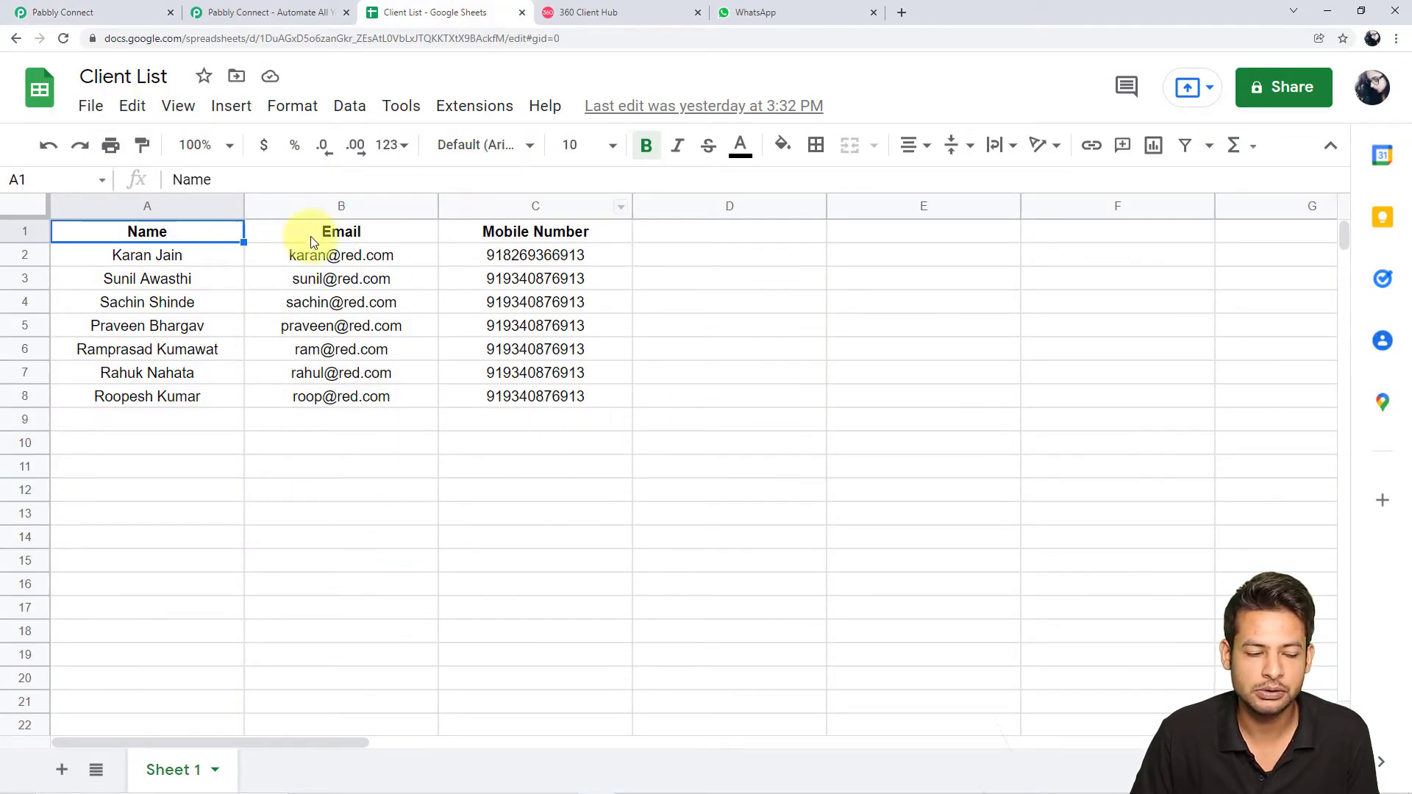
Review the Client List rows, starting with the first client's name in A2
click(817, 376)
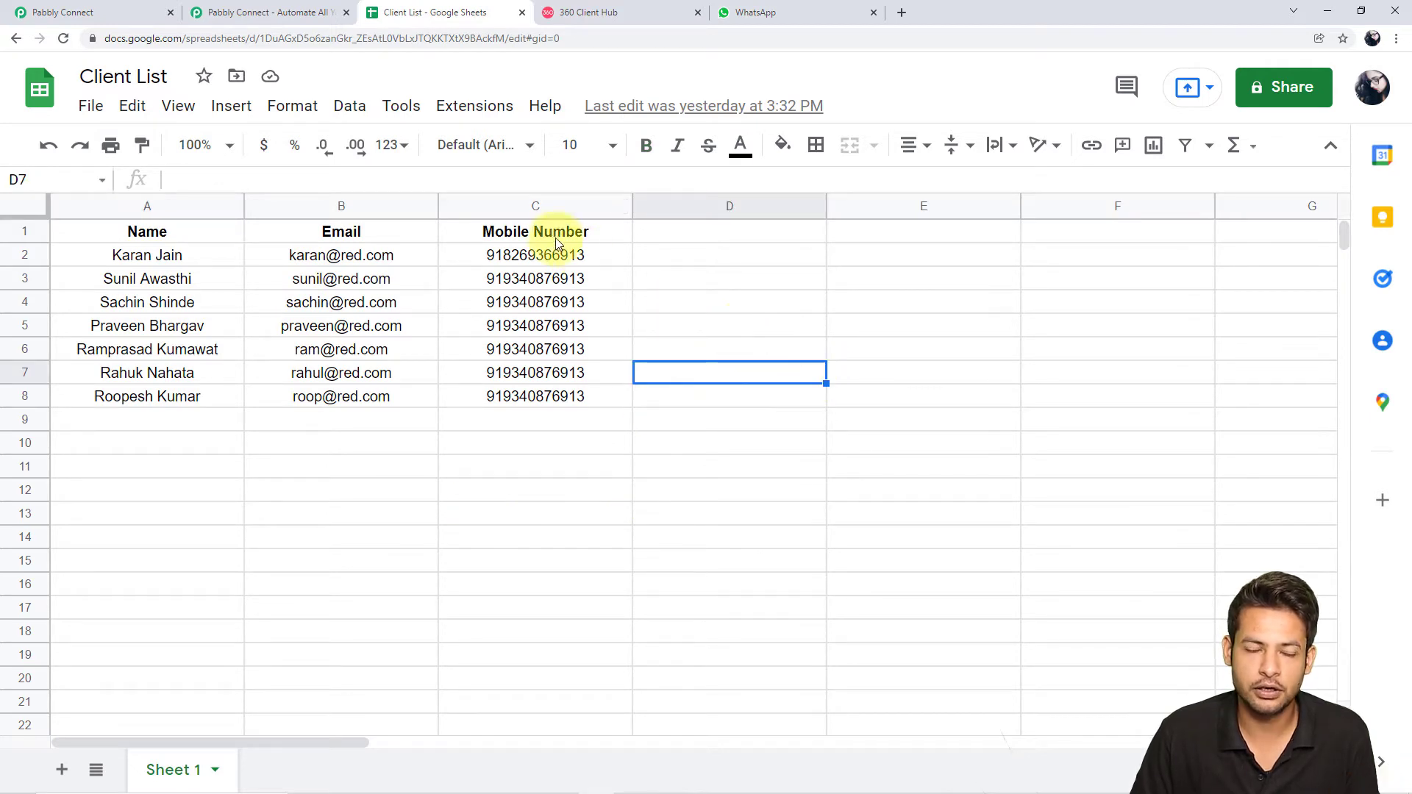
click(193, 263)
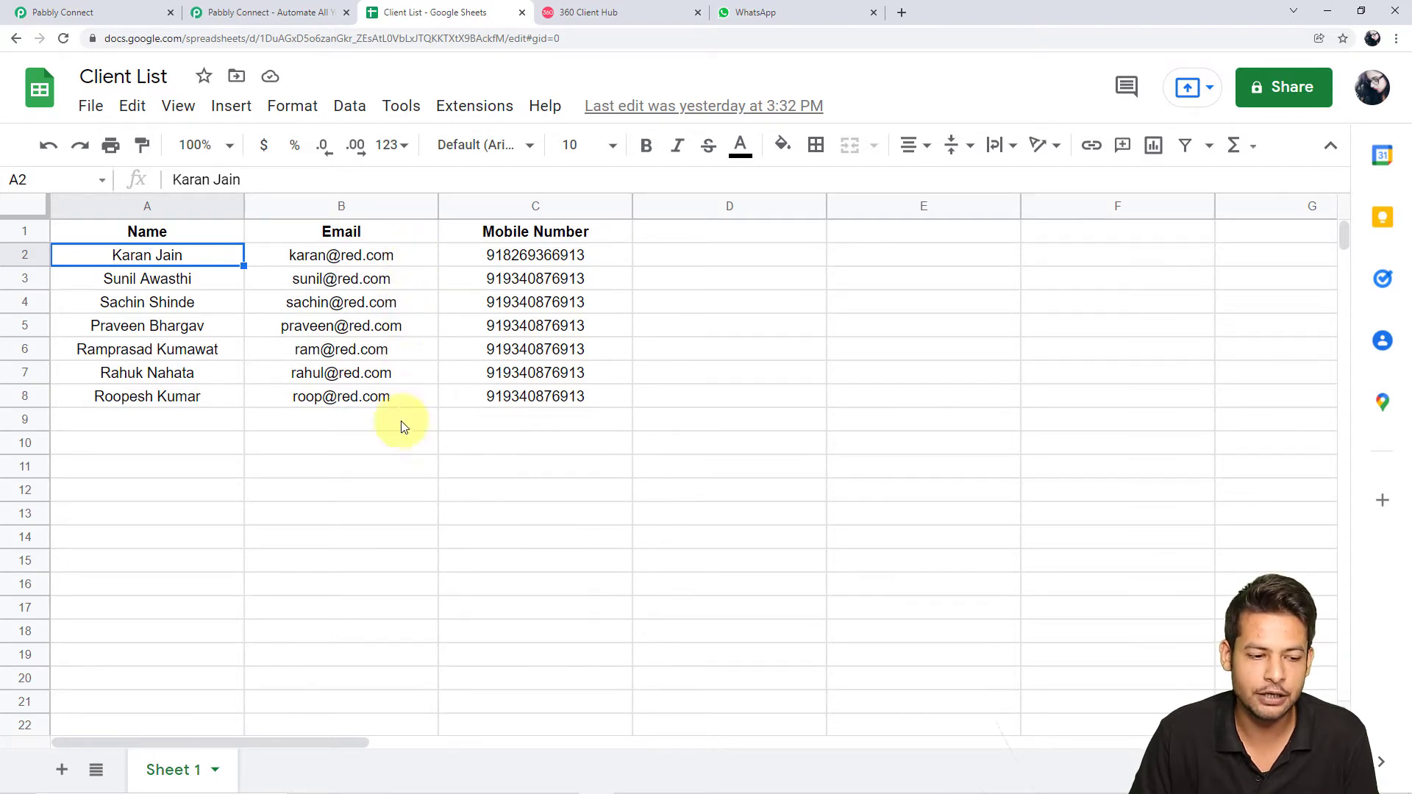
Check the empty WhatsApp Web chat list, then return to the workflow editor
click(809, 12)
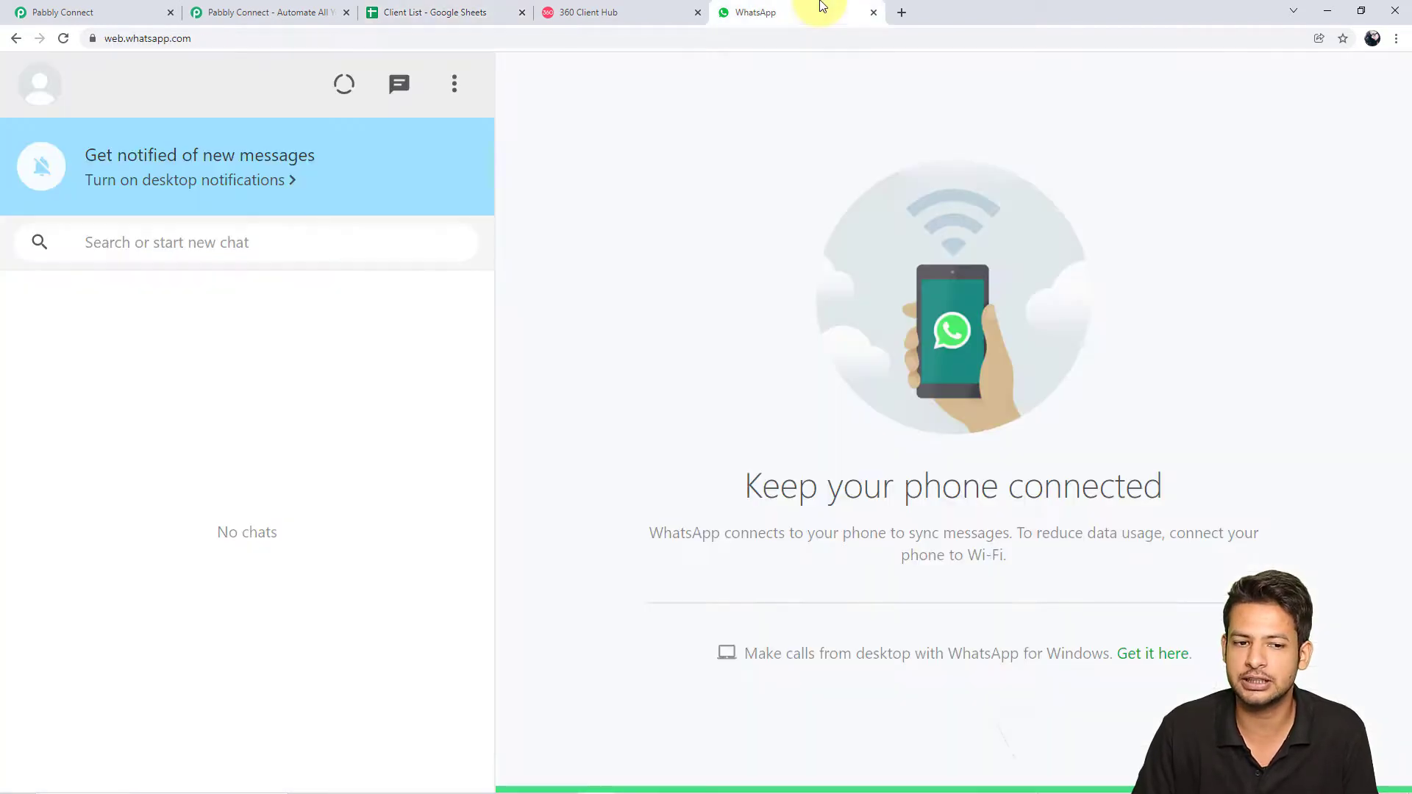
click(136, 10)
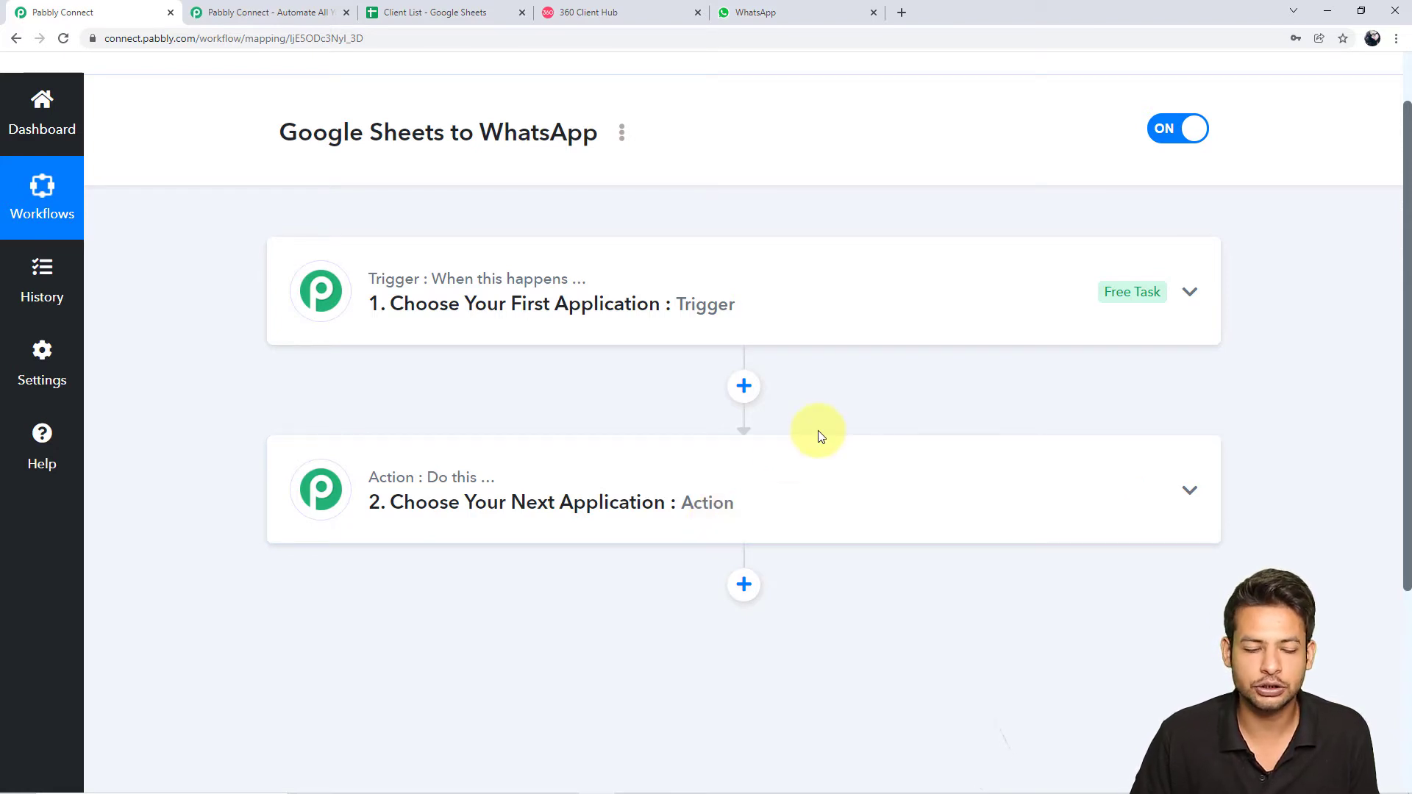
Set the trigger app to Schedule and show the 'How often' run options
click(816, 309)
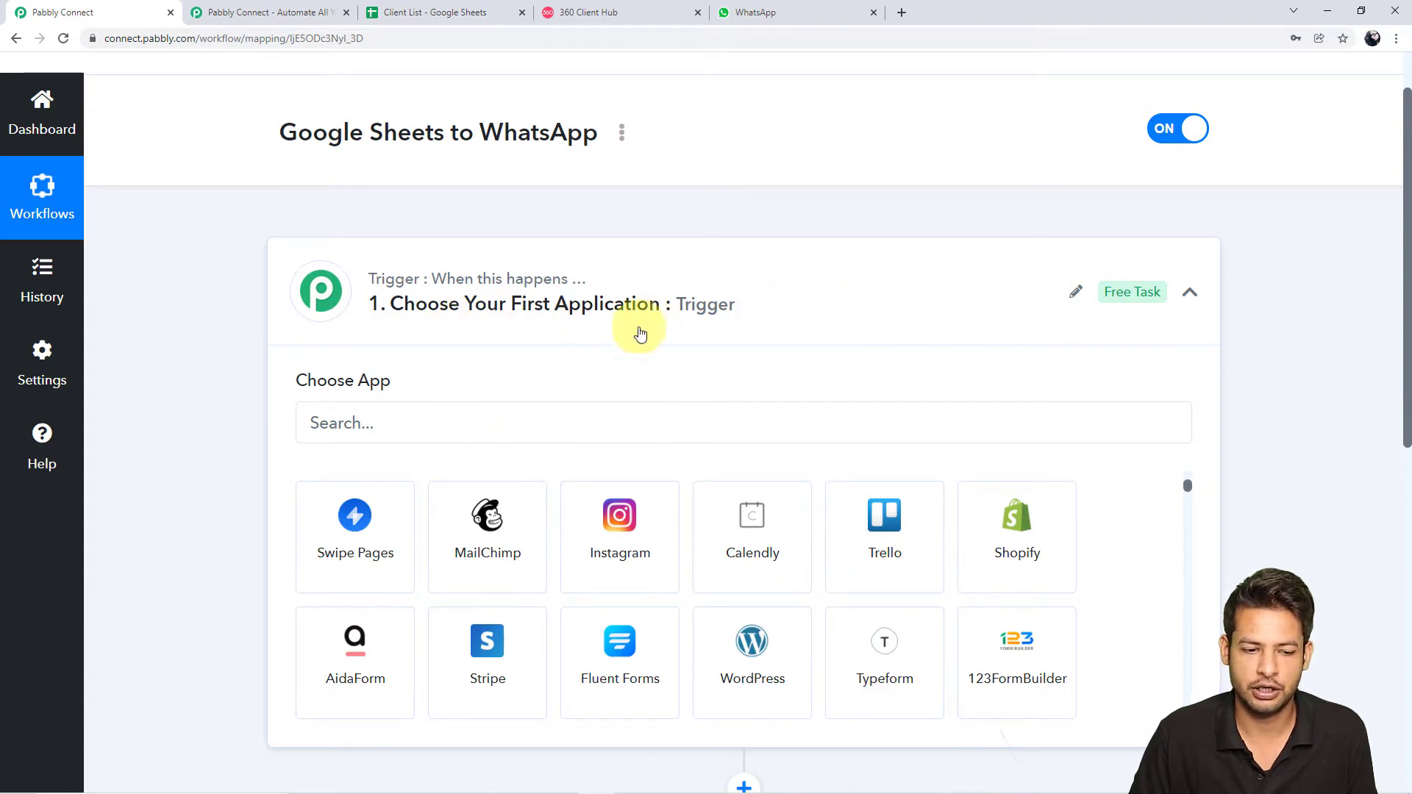
click(540, 432)
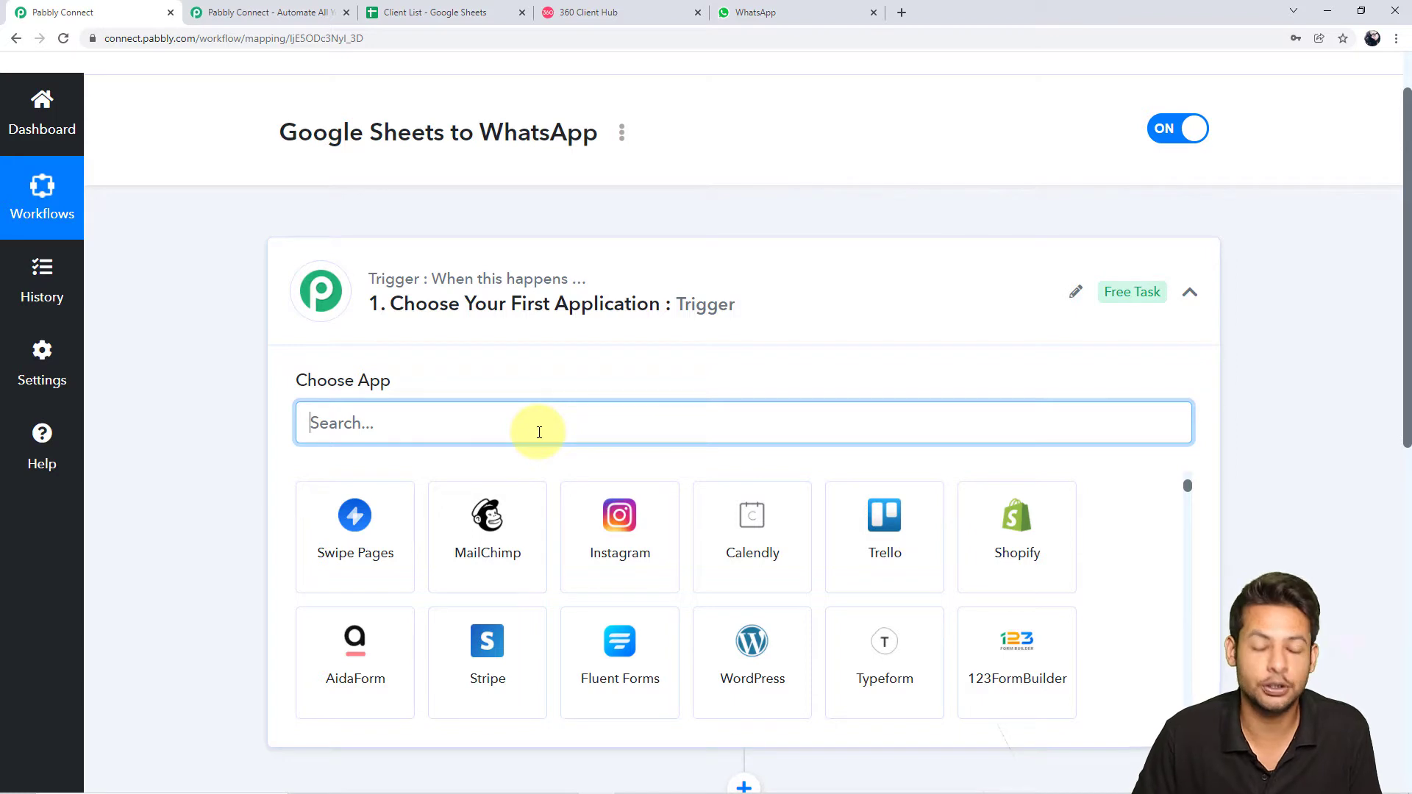
text(sched)
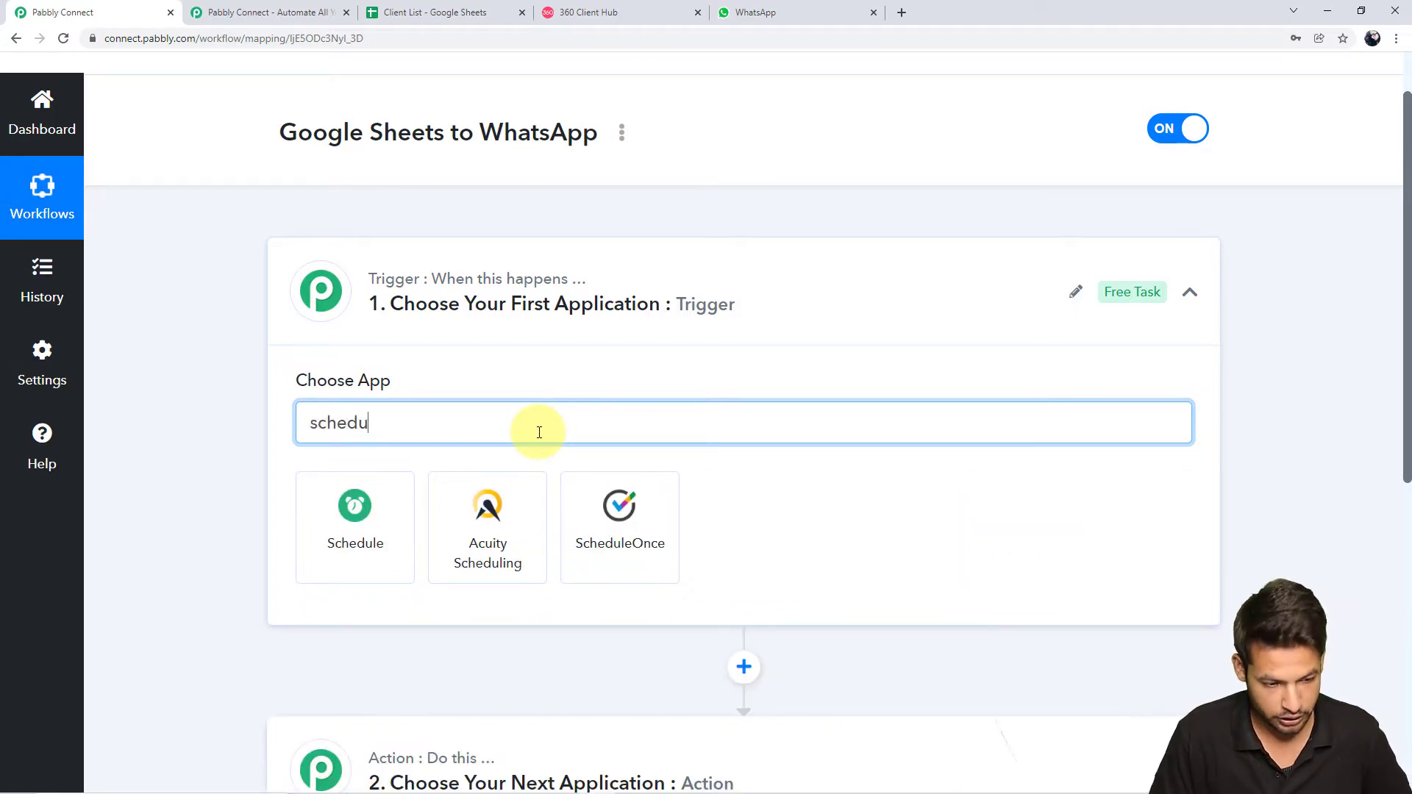
text(u)
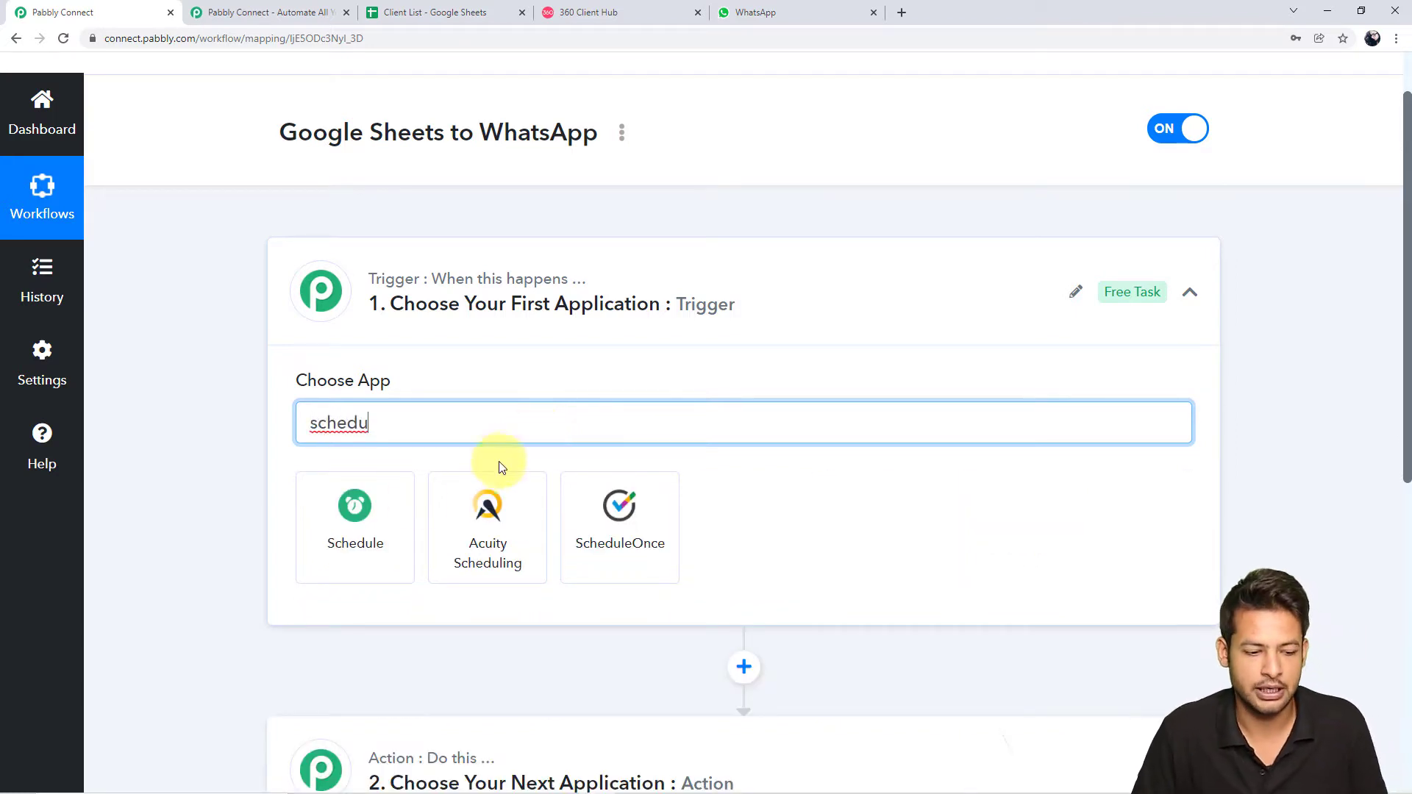
click(339, 544)
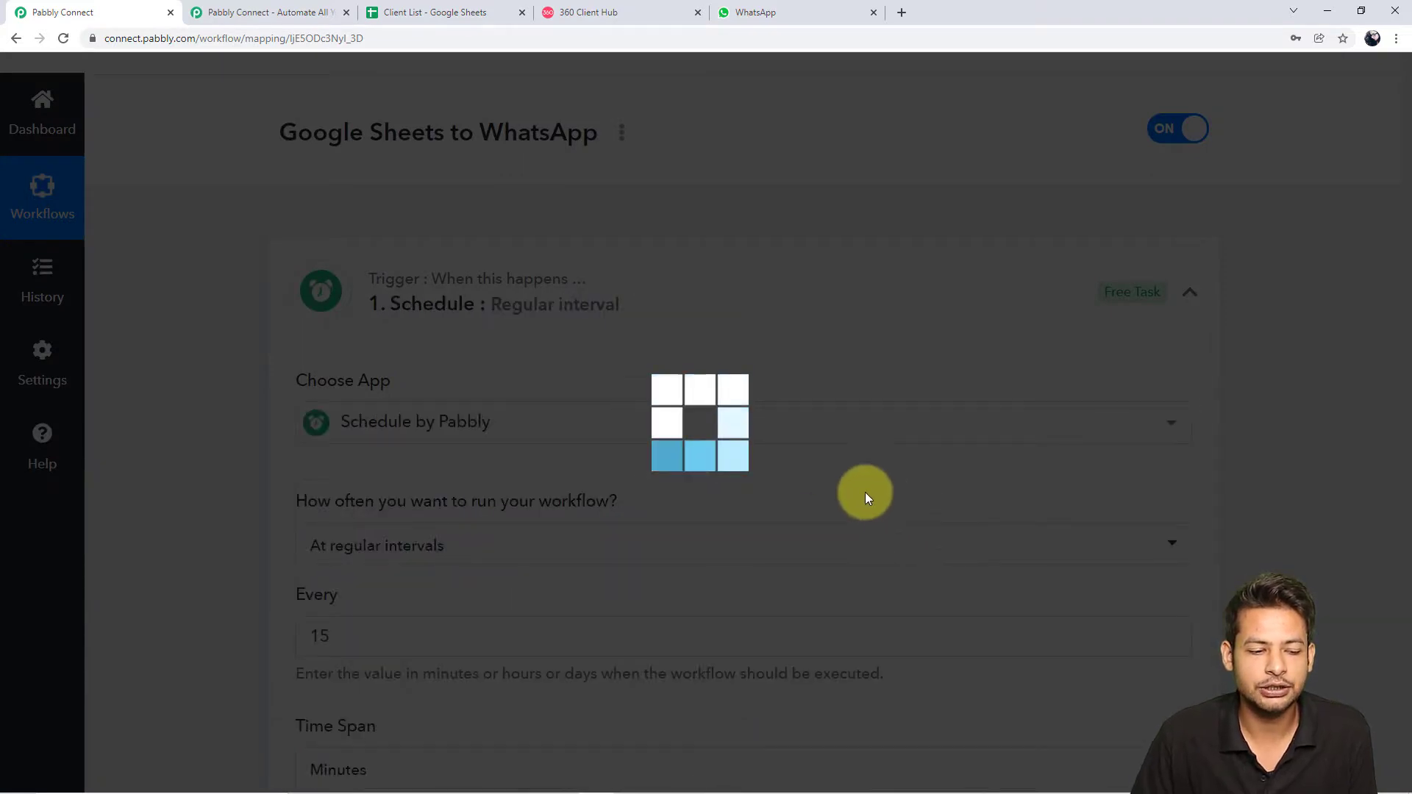
scroll(870, 451, down, 2)
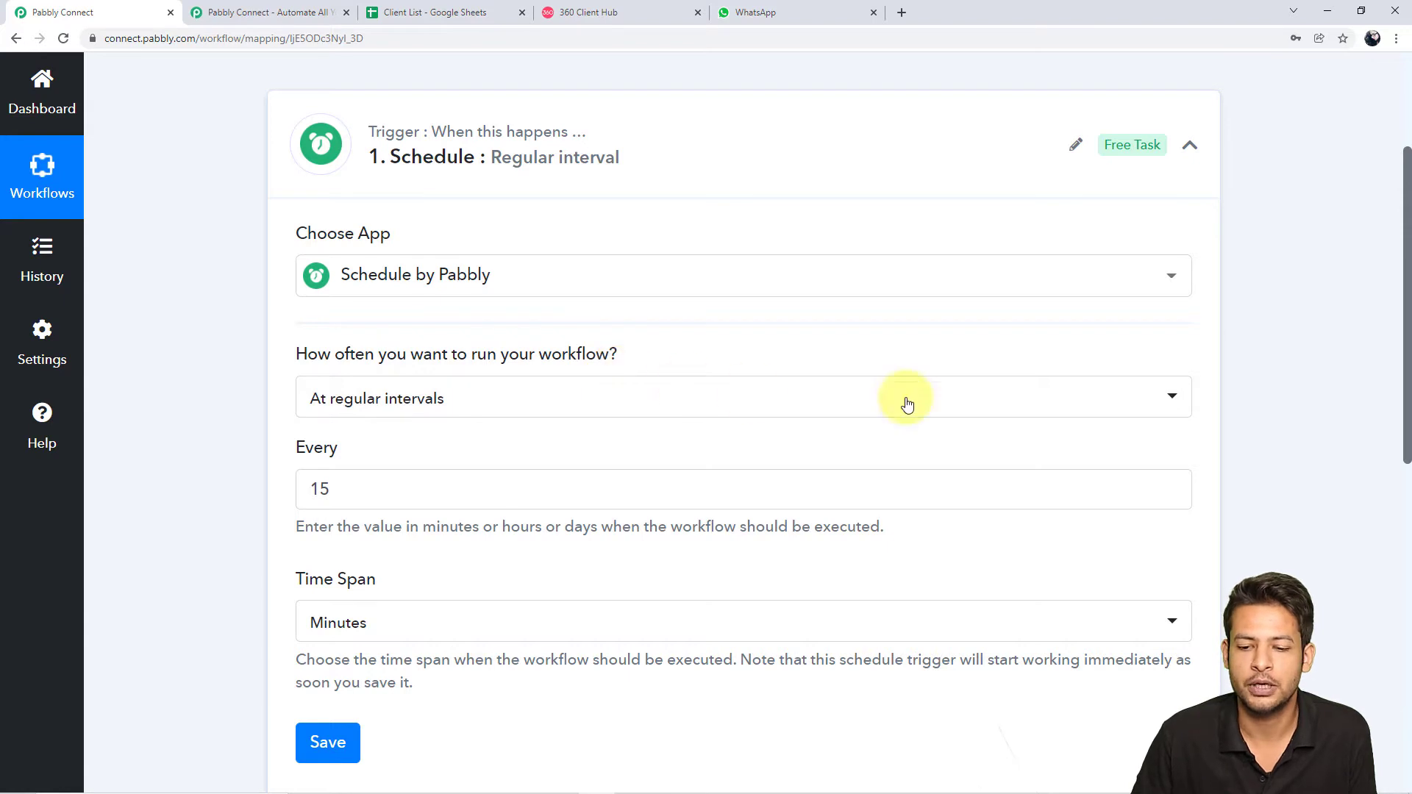
click(1171, 398)
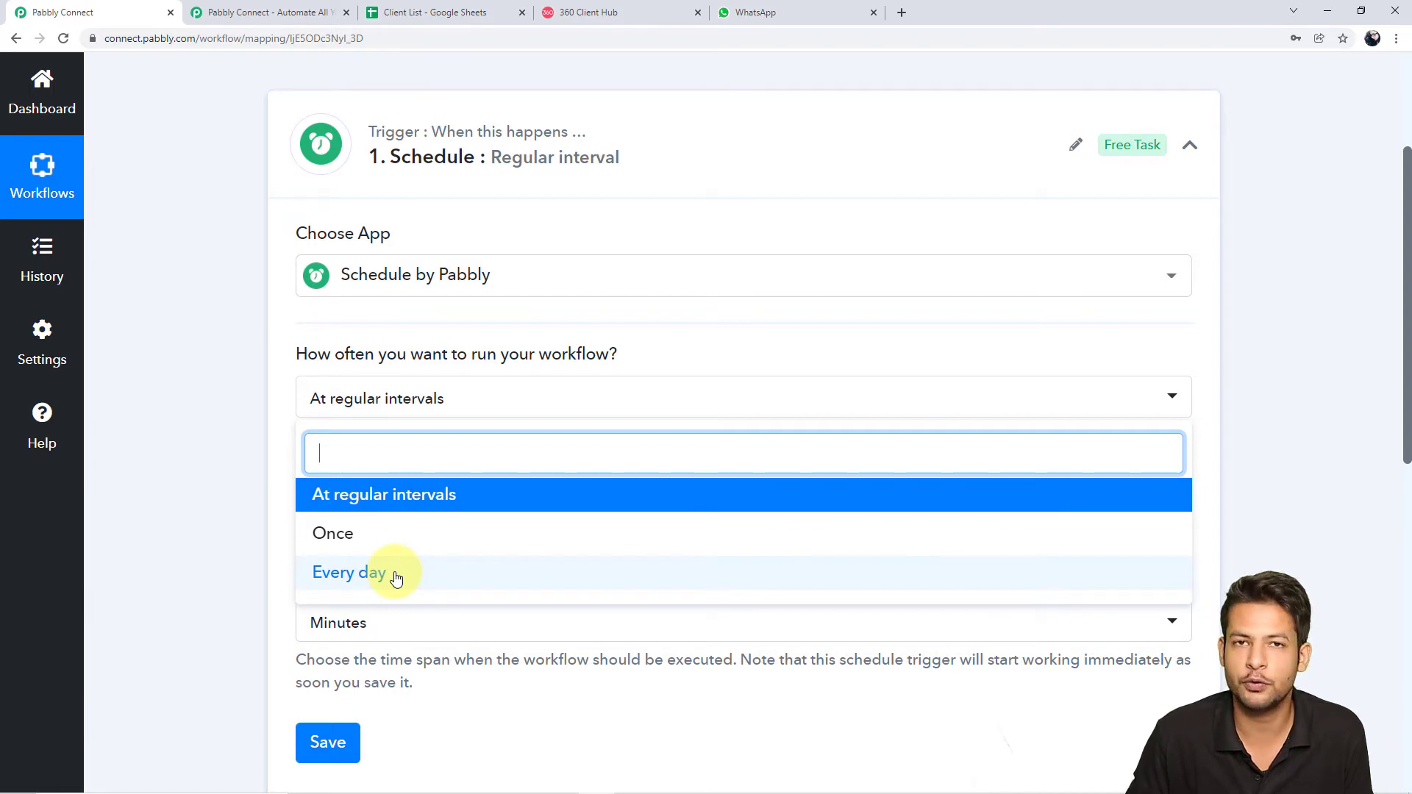
click(372, 534)
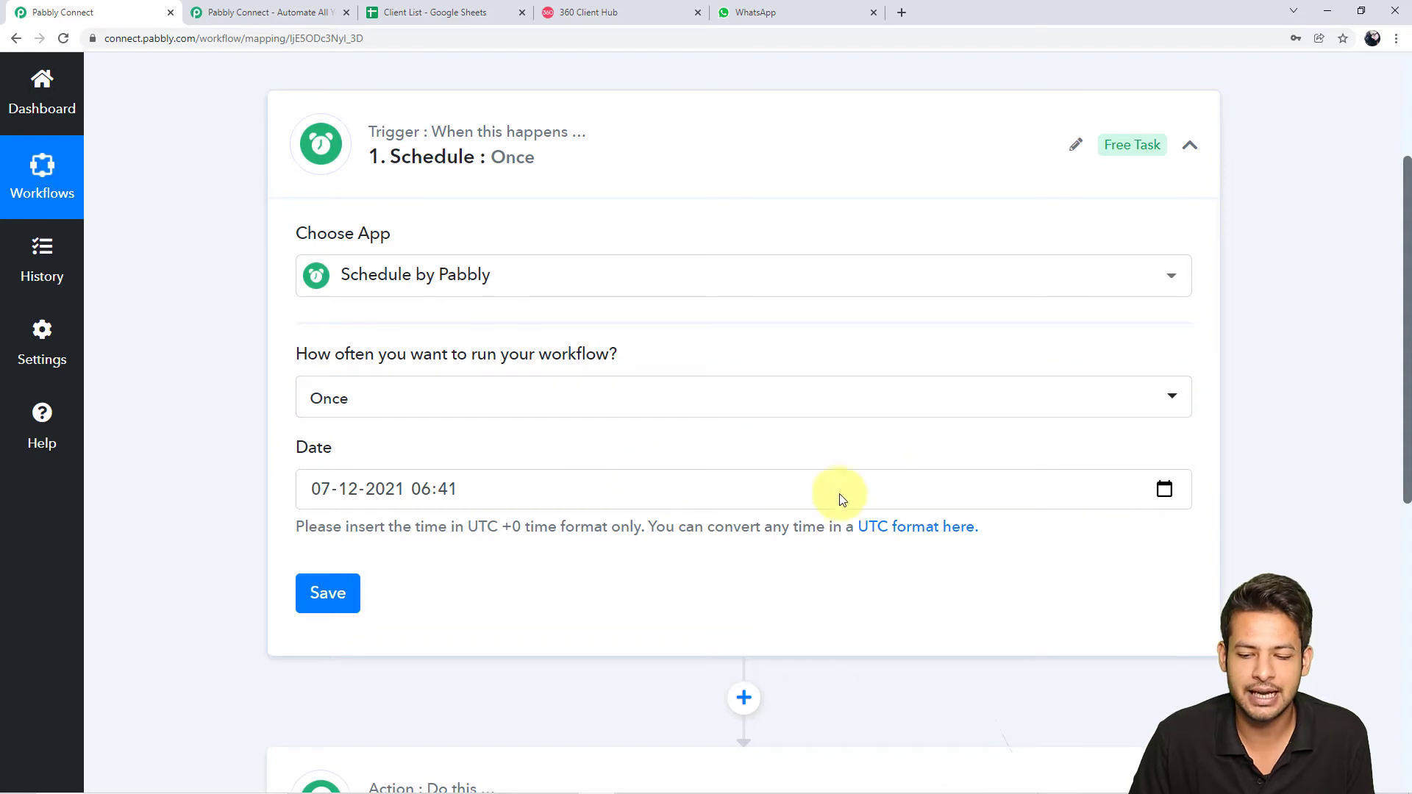
click(1165, 491)
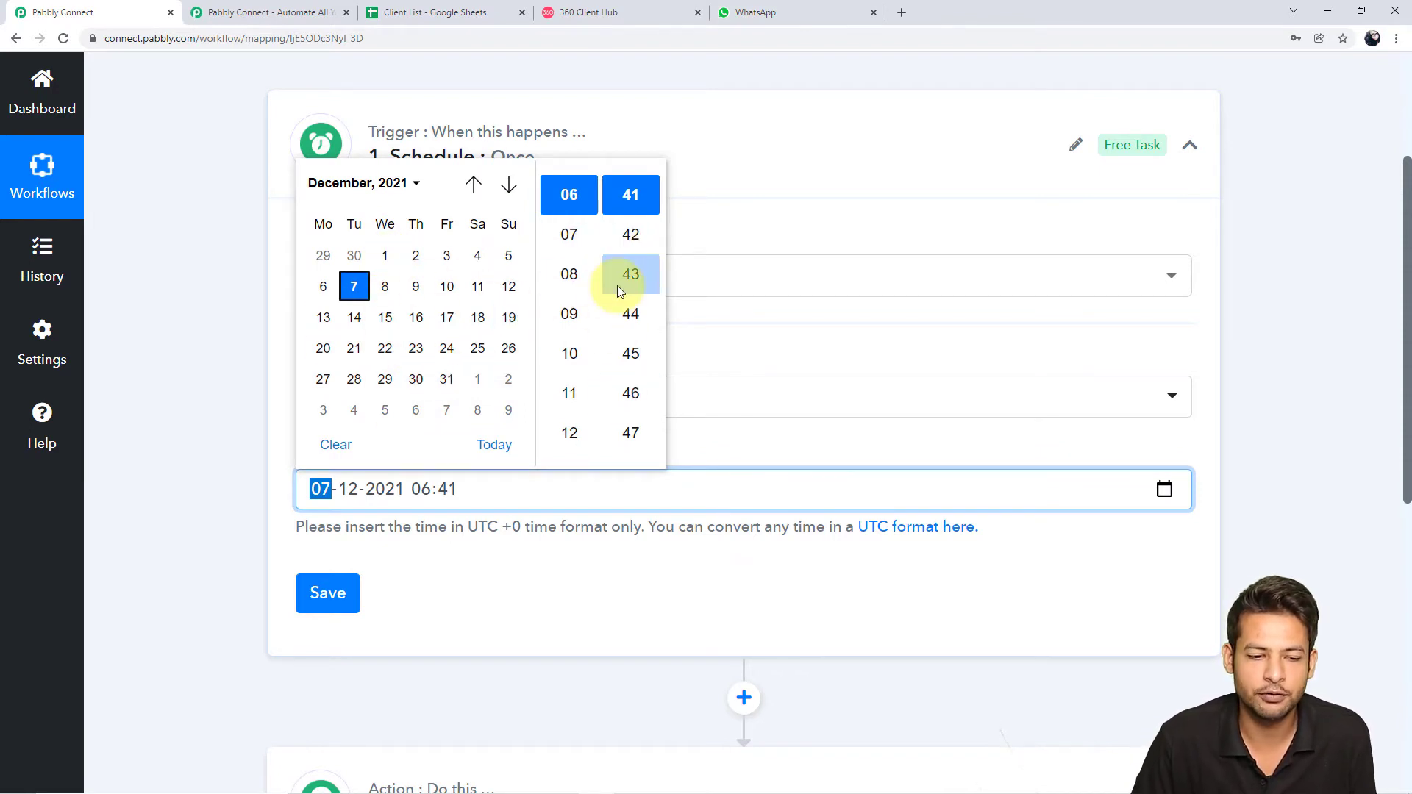
click(633, 565)
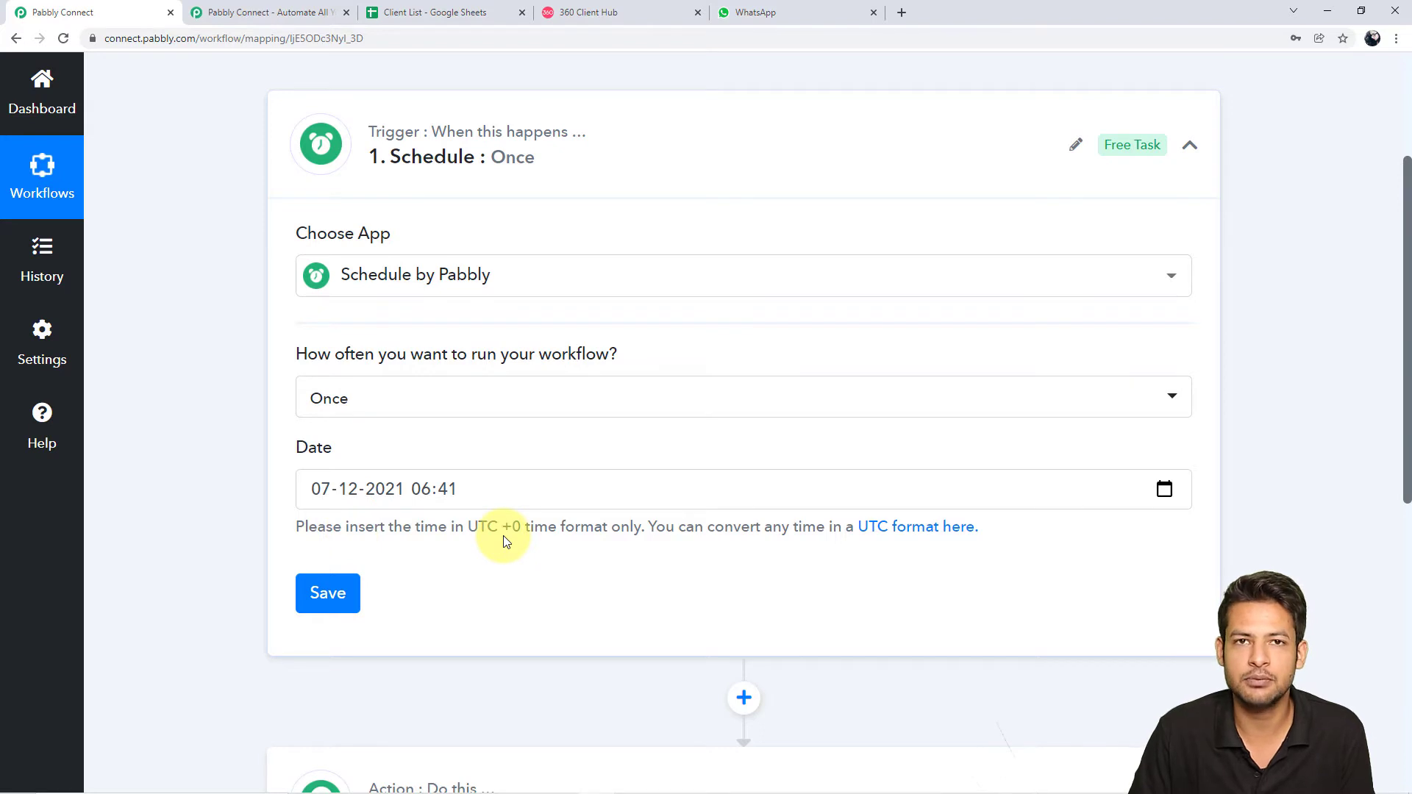
Search Google for the current UTC time in India and open the UTC to IST converter
click(909, 7)
click(701, 396)
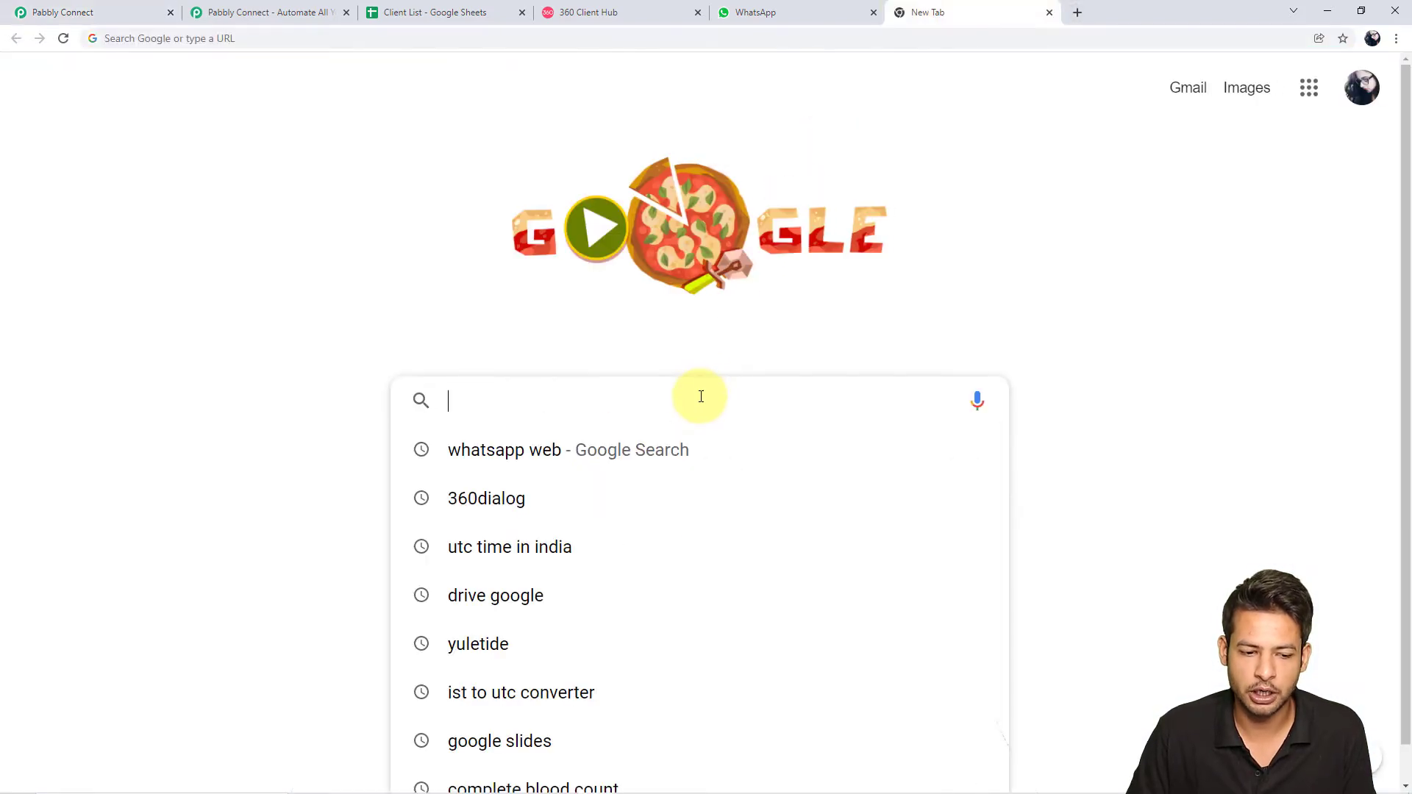
click(629, 545)
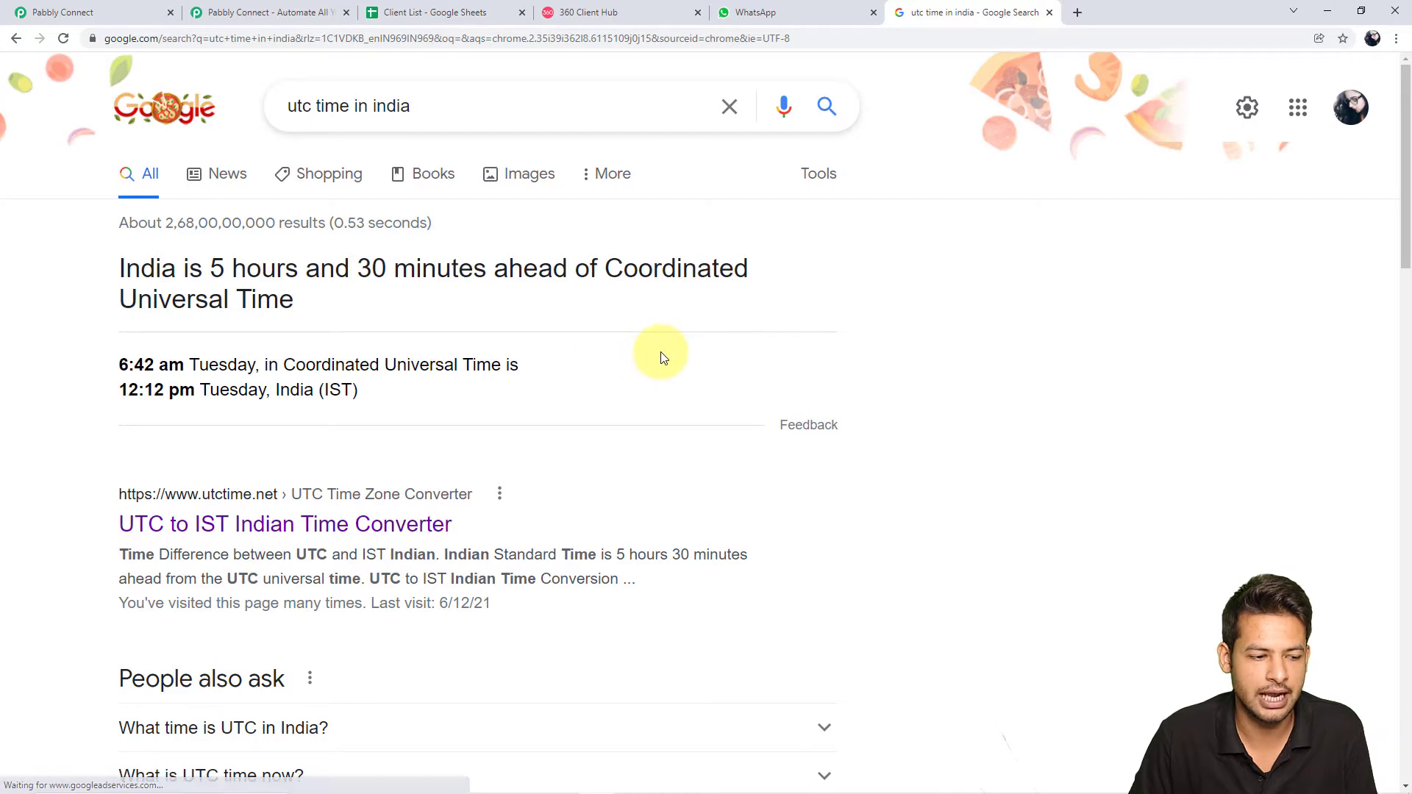
scroll(662, 355, down, 1)
click(351, 467)
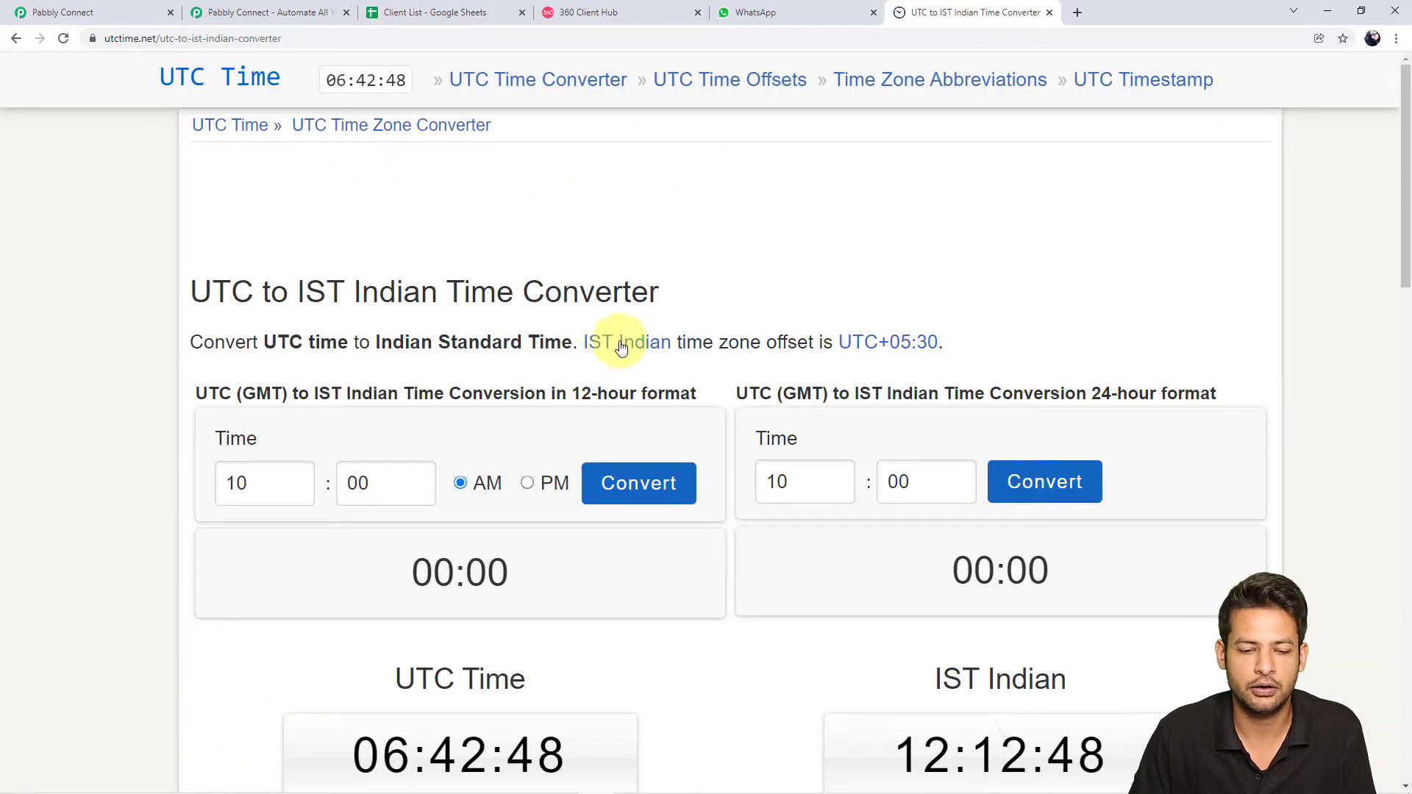
scroll(1354, 397, down, 10)
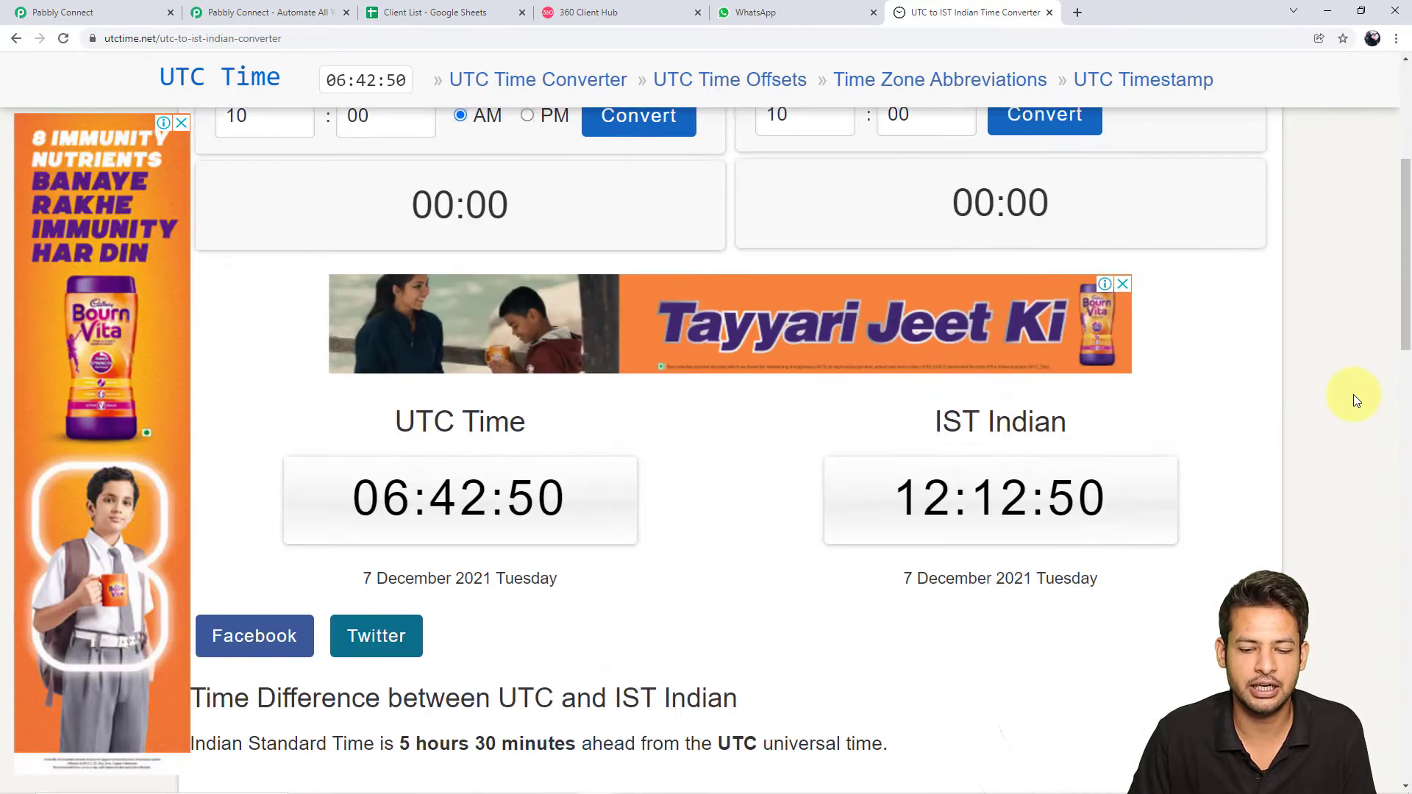
scroll(1354, 398, down, 5)
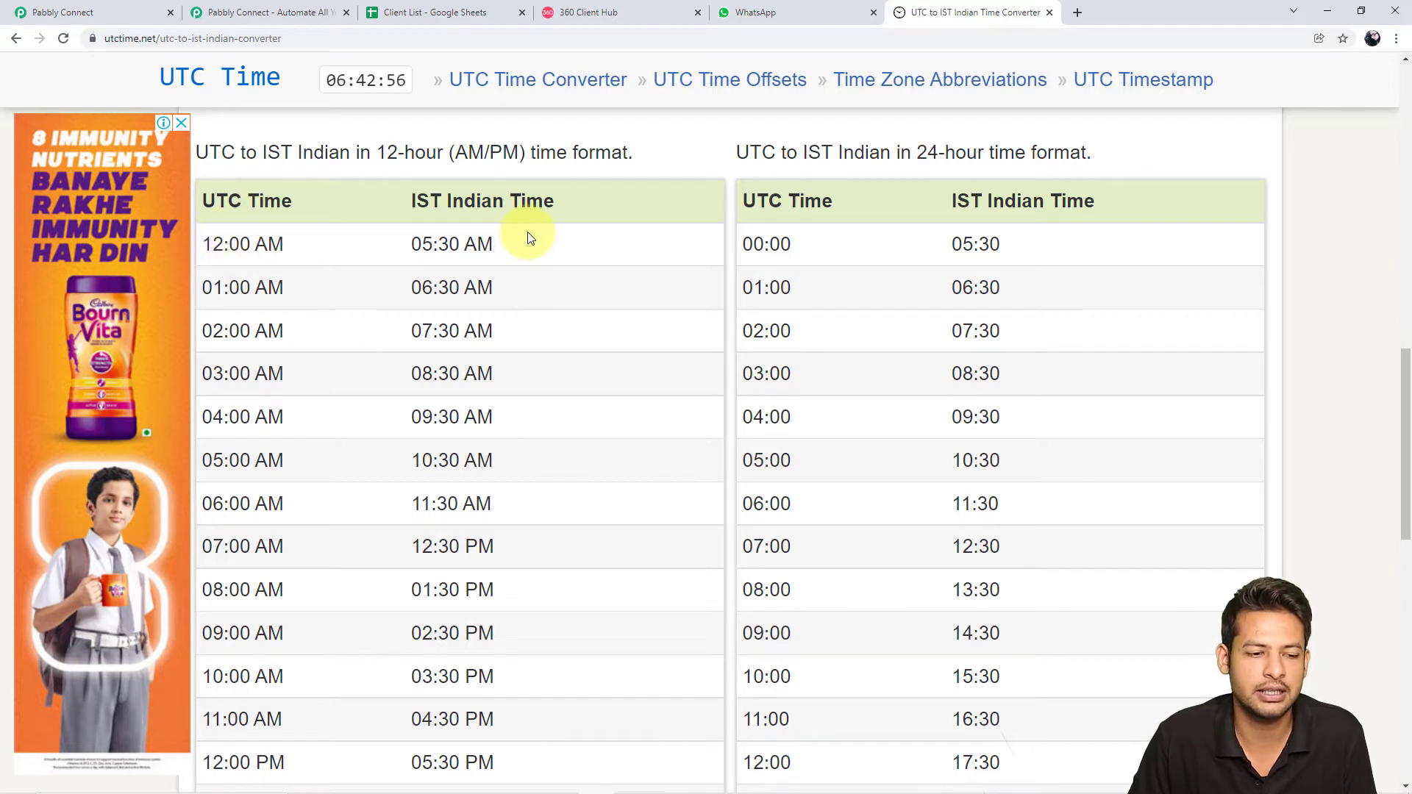
scroll(545, 346, down, 1)
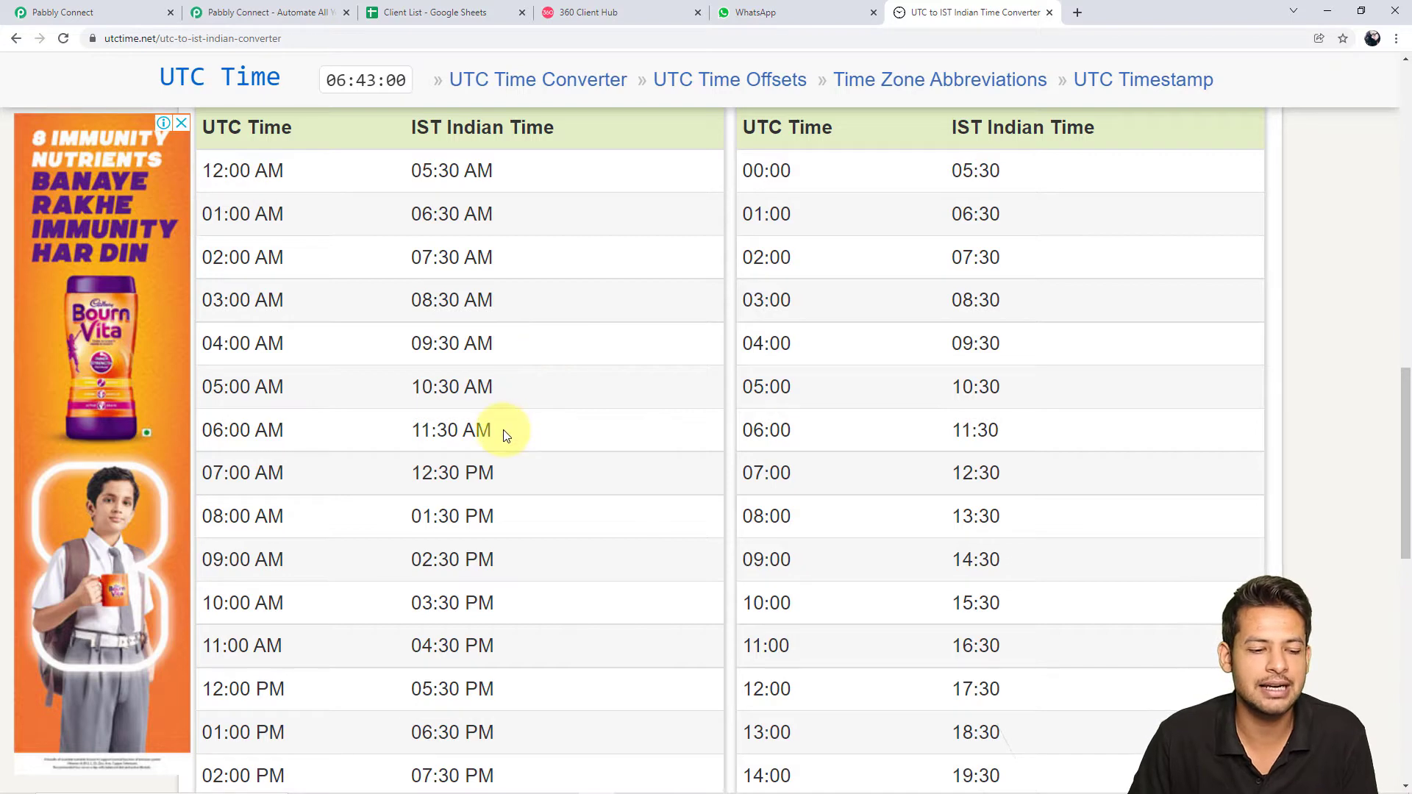
Confirm that 06:00 AM UTC equals 11:30 AM IST, then reopen the schedule's date picker
drag(505, 432, 420, 434)
drag(203, 432, 333, 441)
click(332, 442)
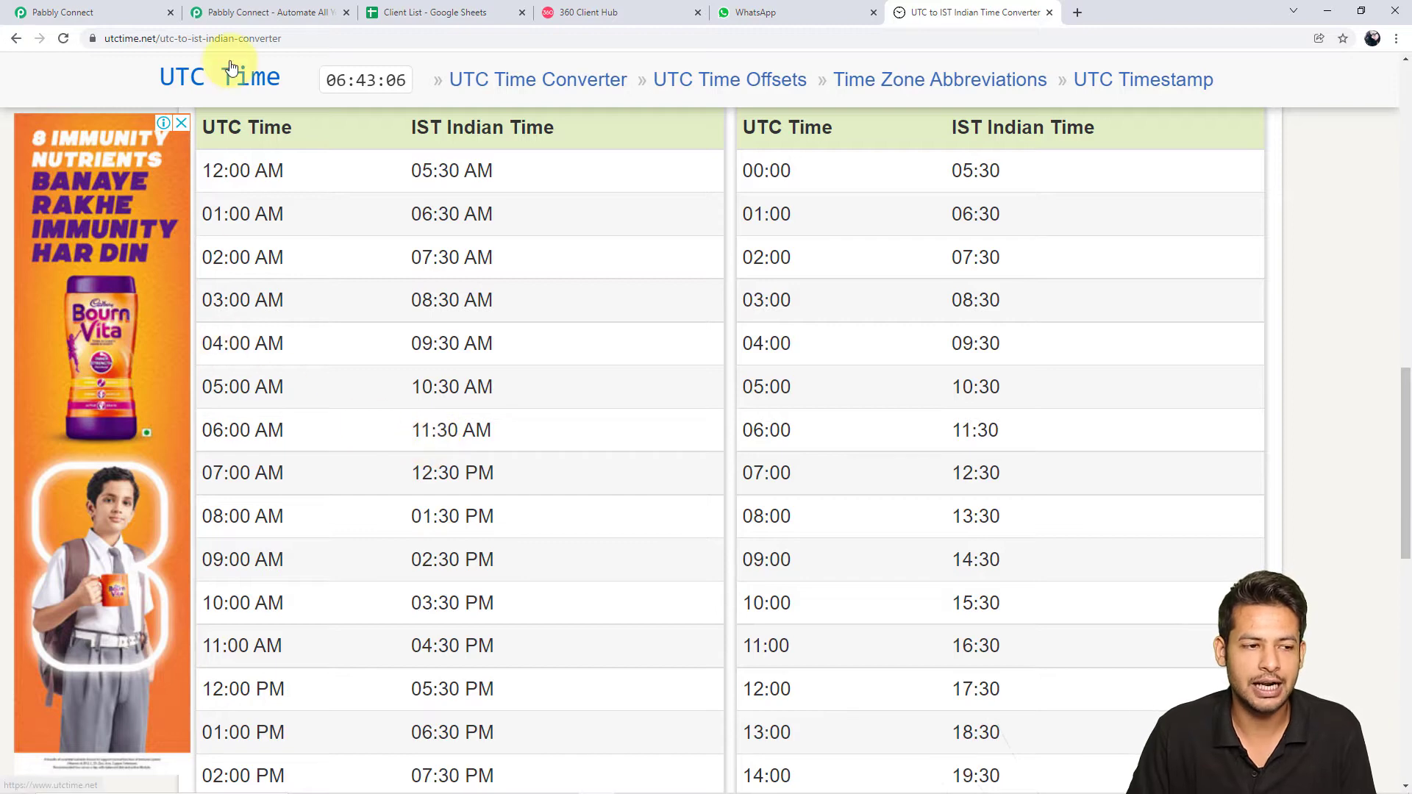
click(67, 13)
click(1168, 491)
scroll(626, 221, up, 20)
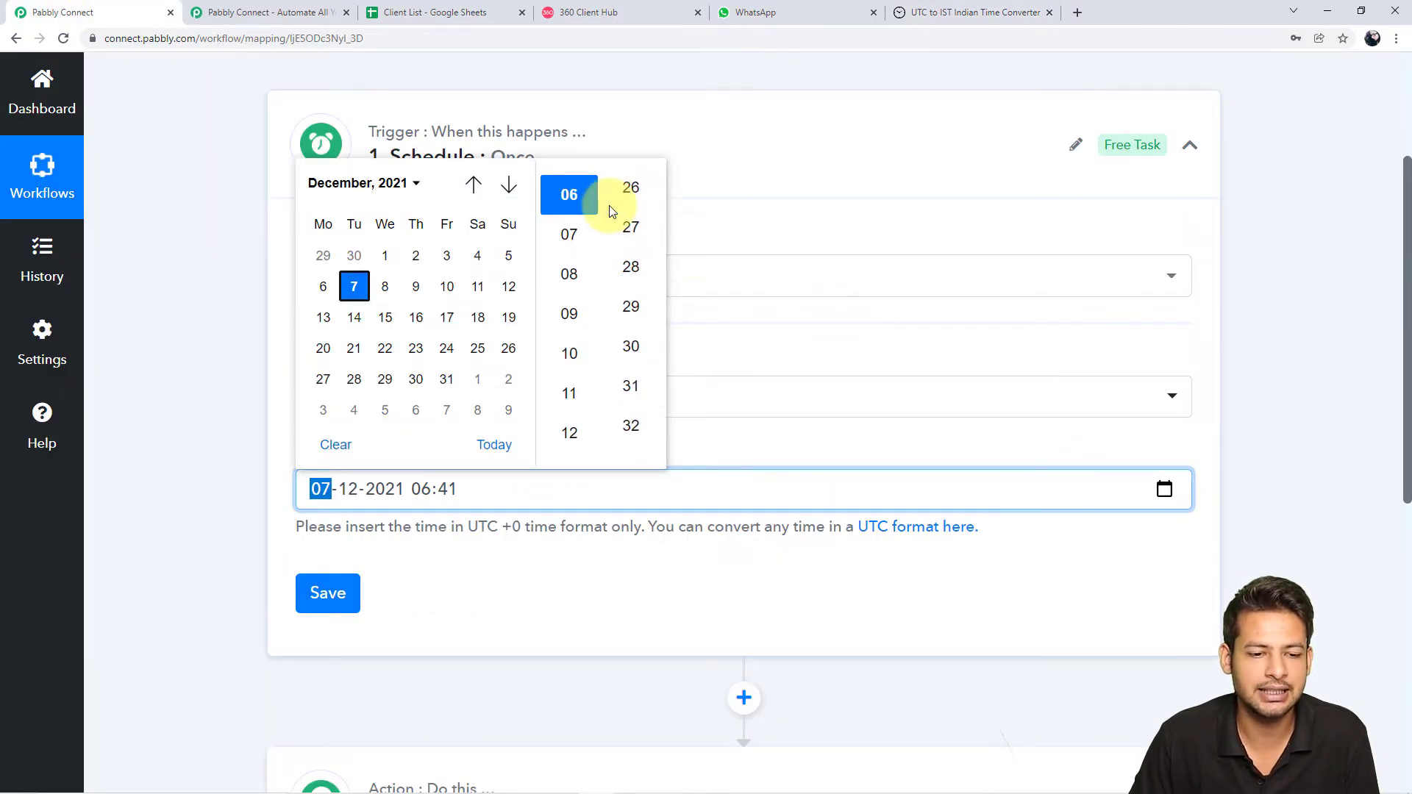
scroll(649, 243, up, 10)
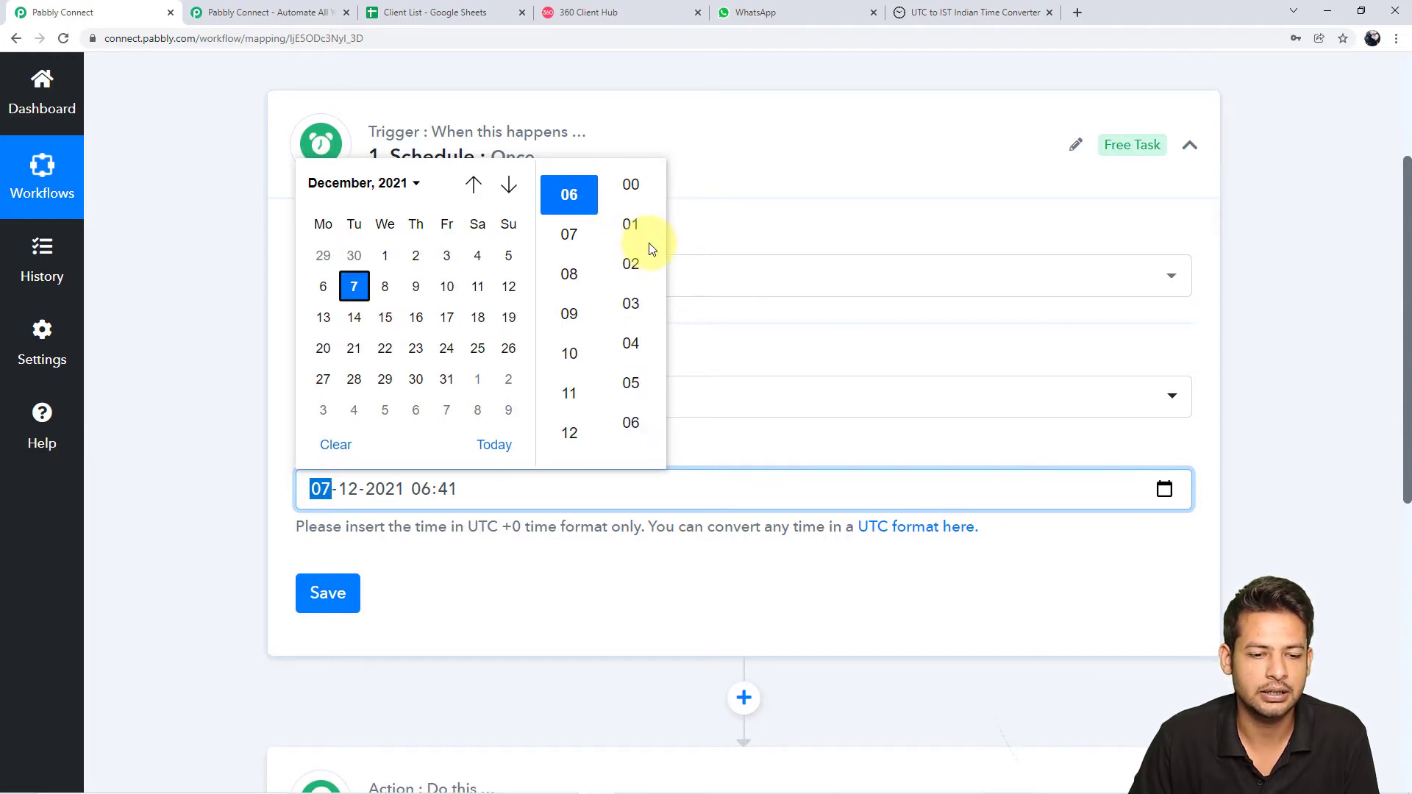
click(651, 190)
click(801, 570)
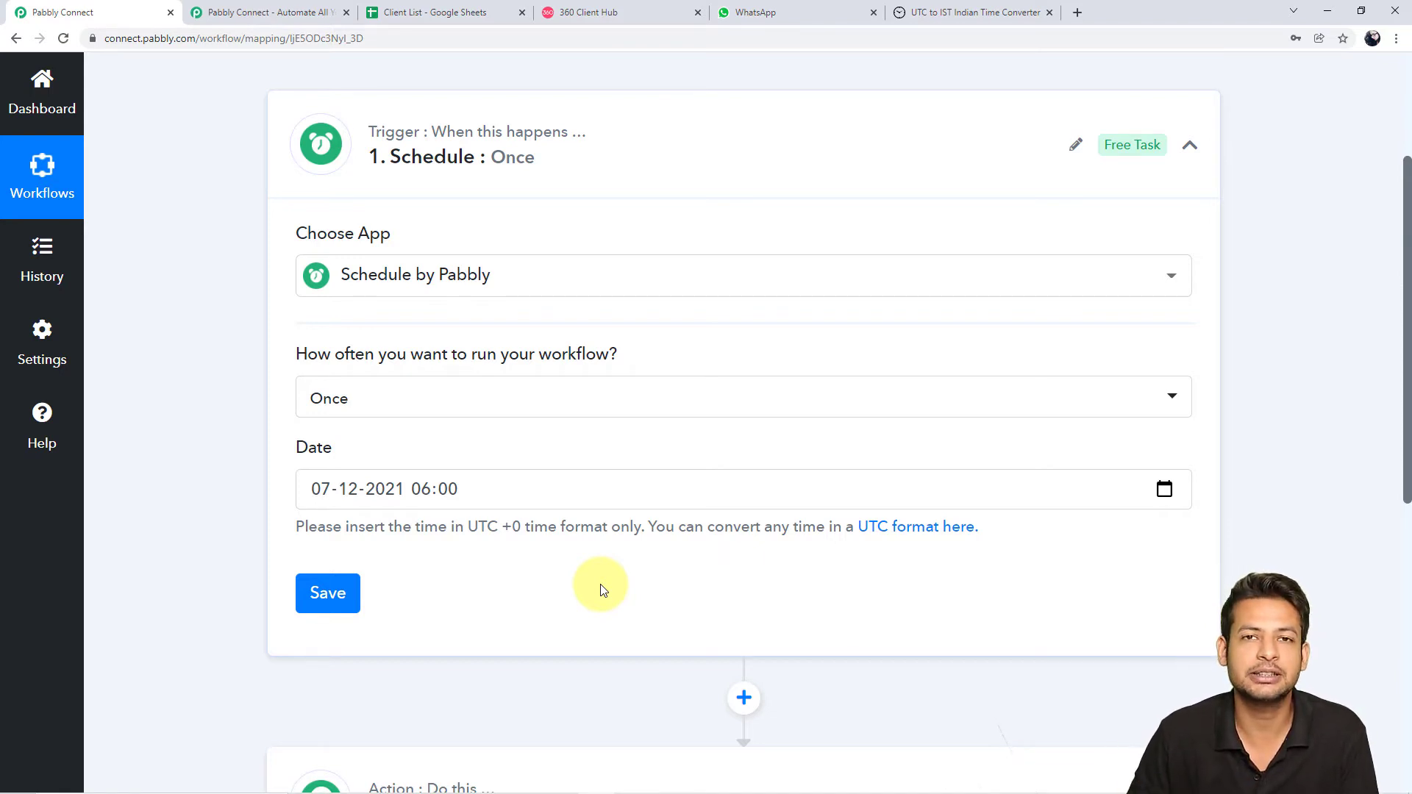
click(348, 605)
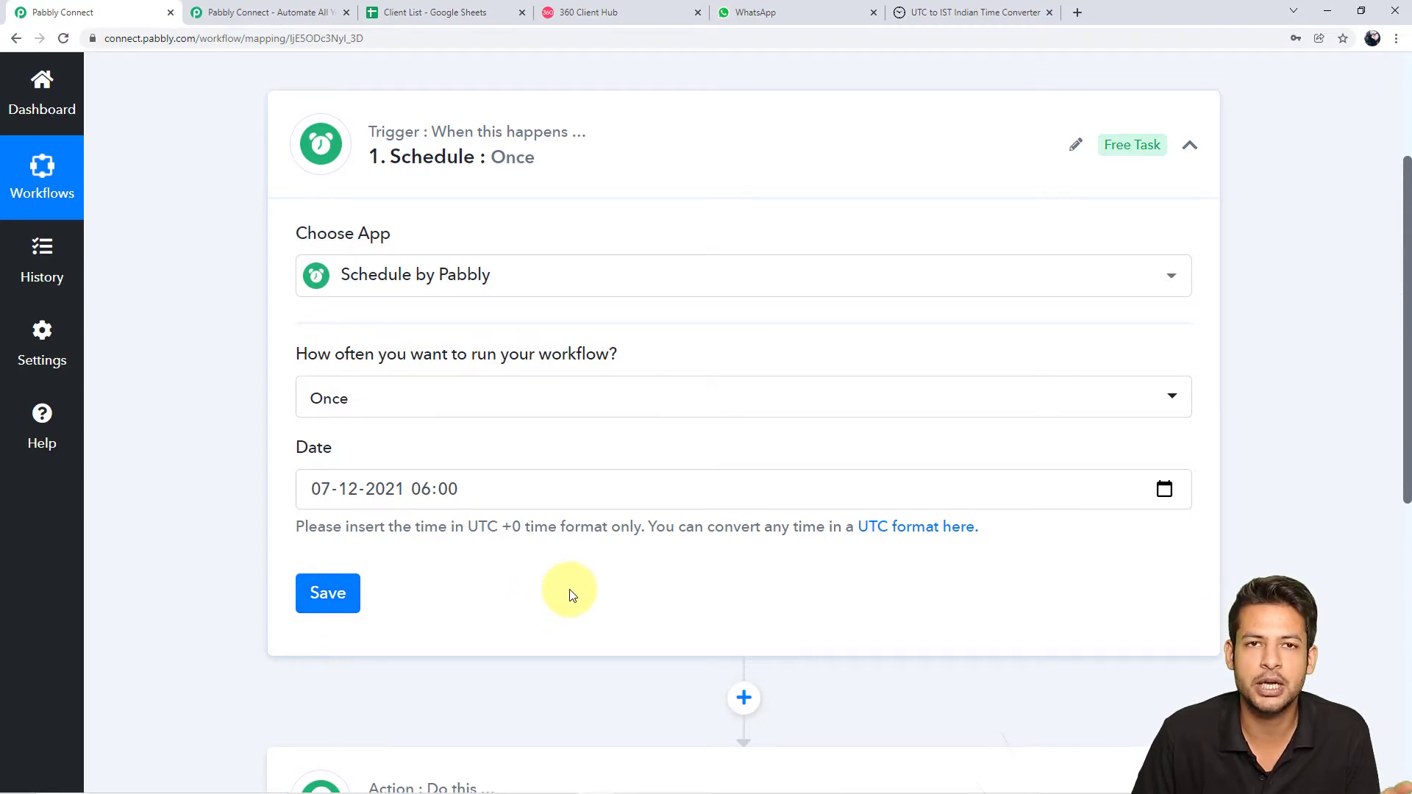
scroll(967, 566, down, 3)
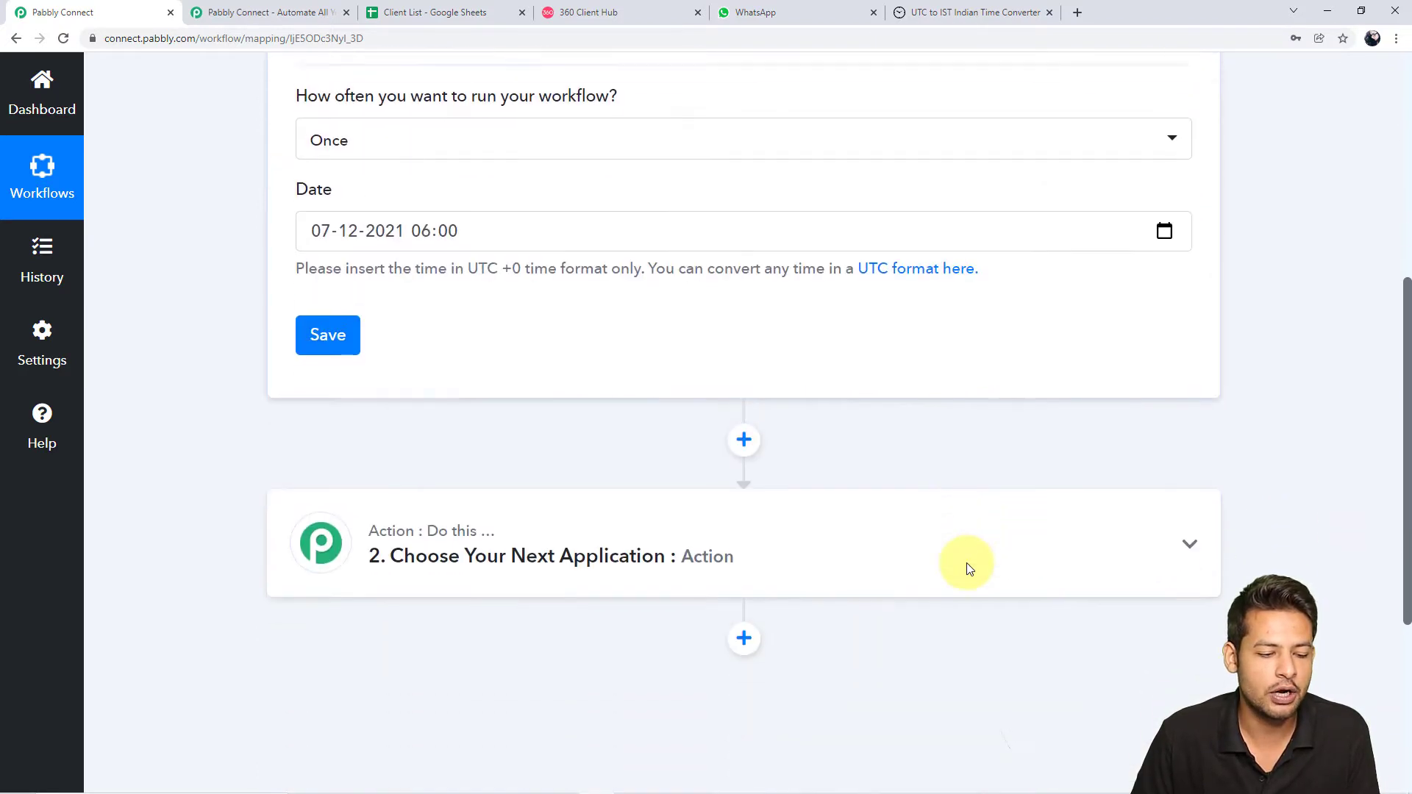
Expand the second workflow step and check the Client List spreadsheet before returning
scroll(964, 668, down, 1)
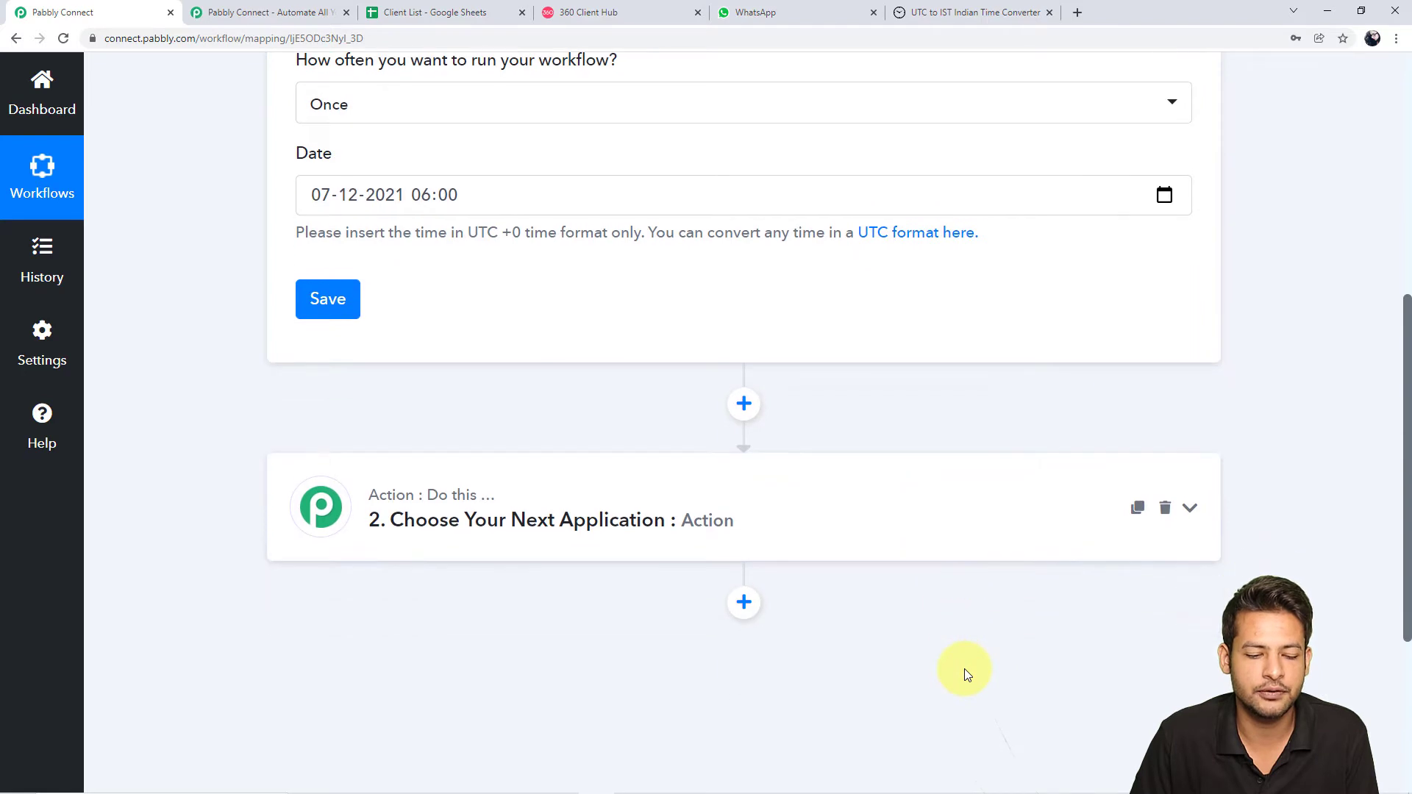
click(873, 517)
scroll(909, 450, down, 1)
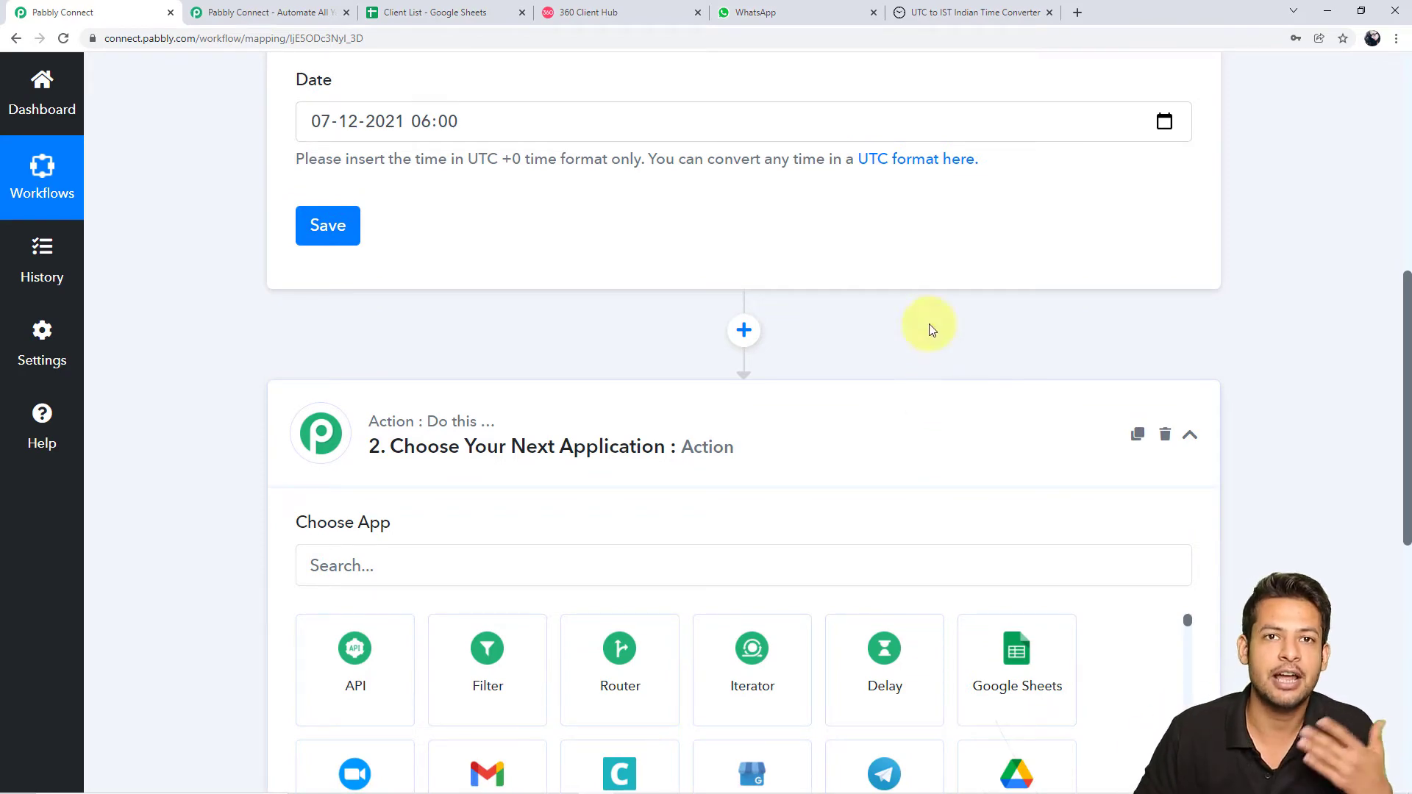
click(412, 12)
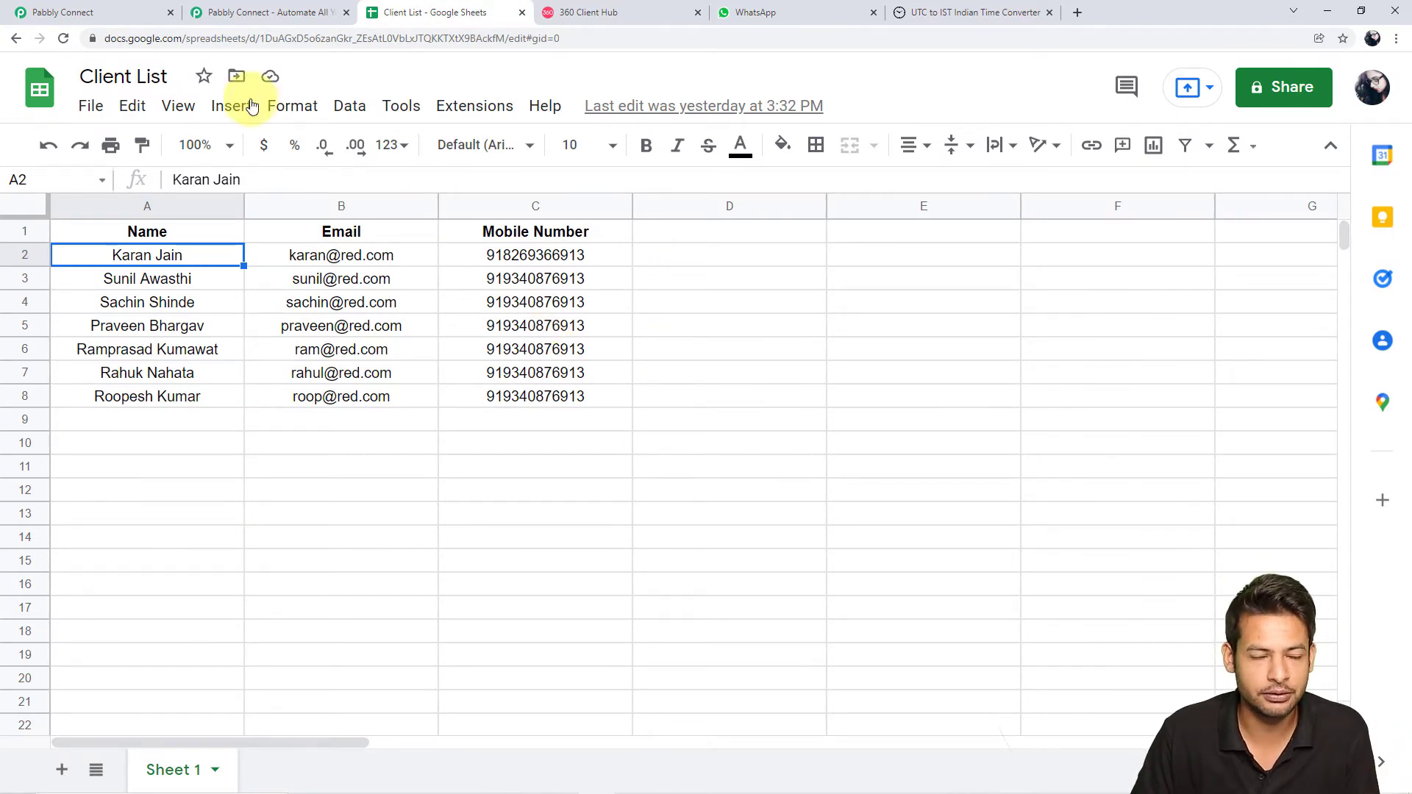
click(122, 12)
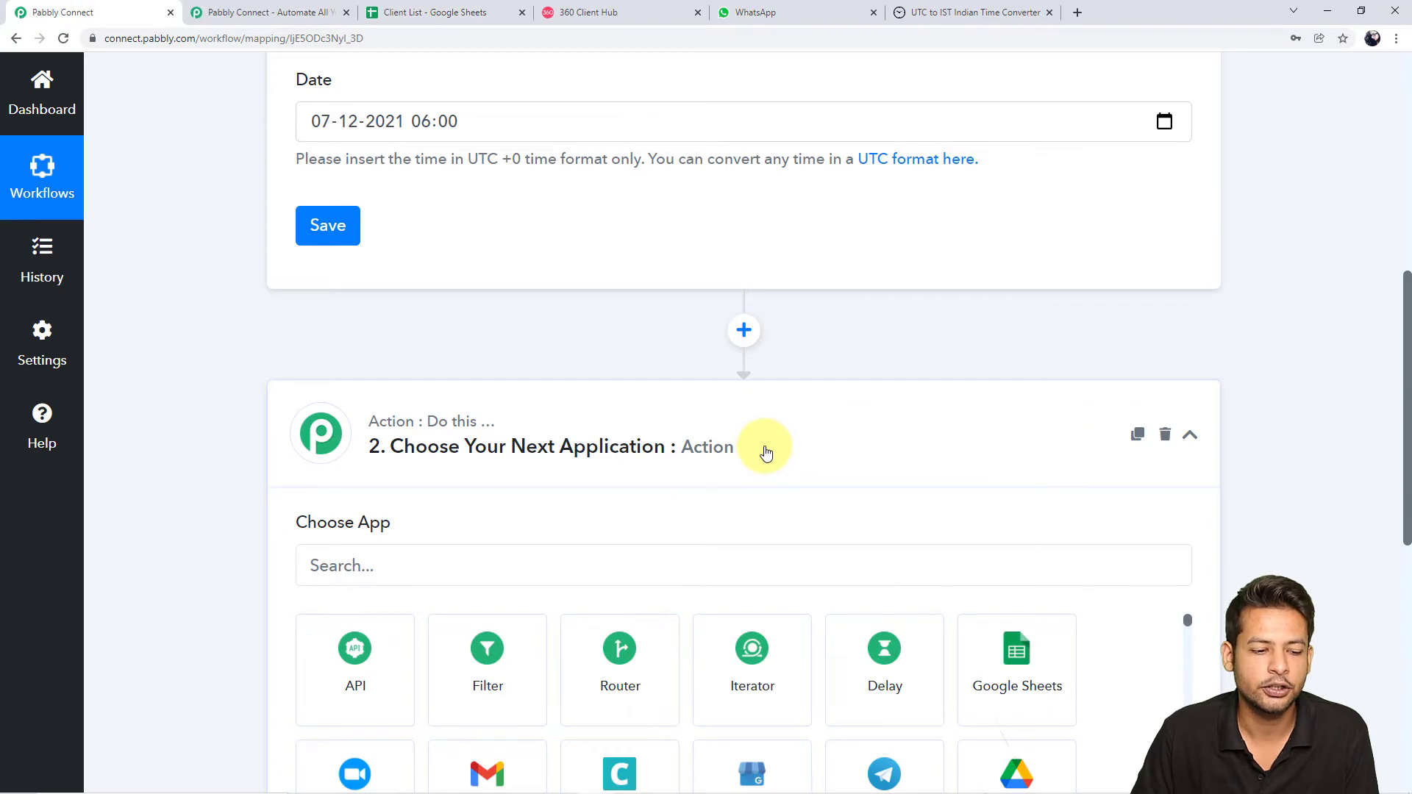
scroll(766, 452, down, 3)
Set the action to Google Sheets with the Get Row(s) event and start connecting an account
click(489, 333)
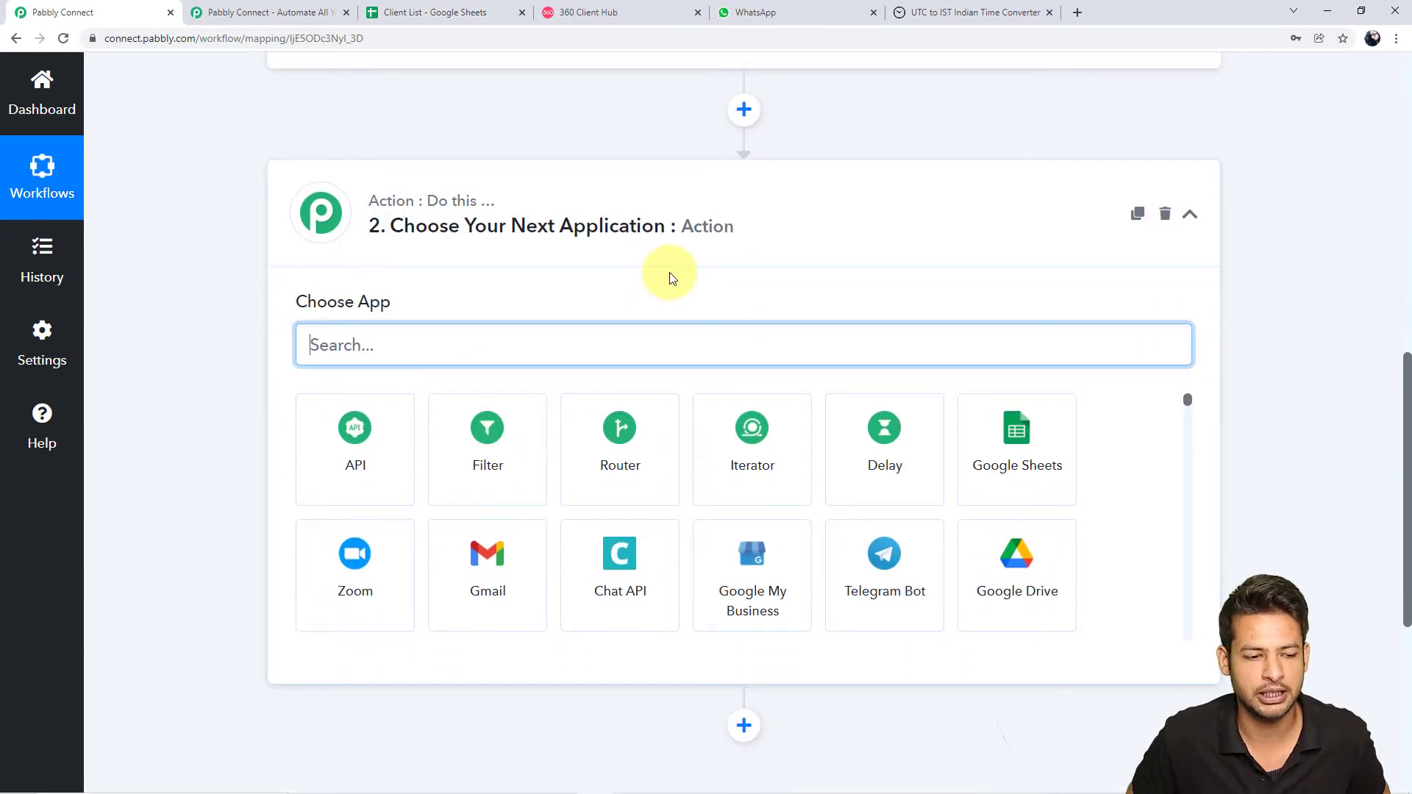
text(google sheets)
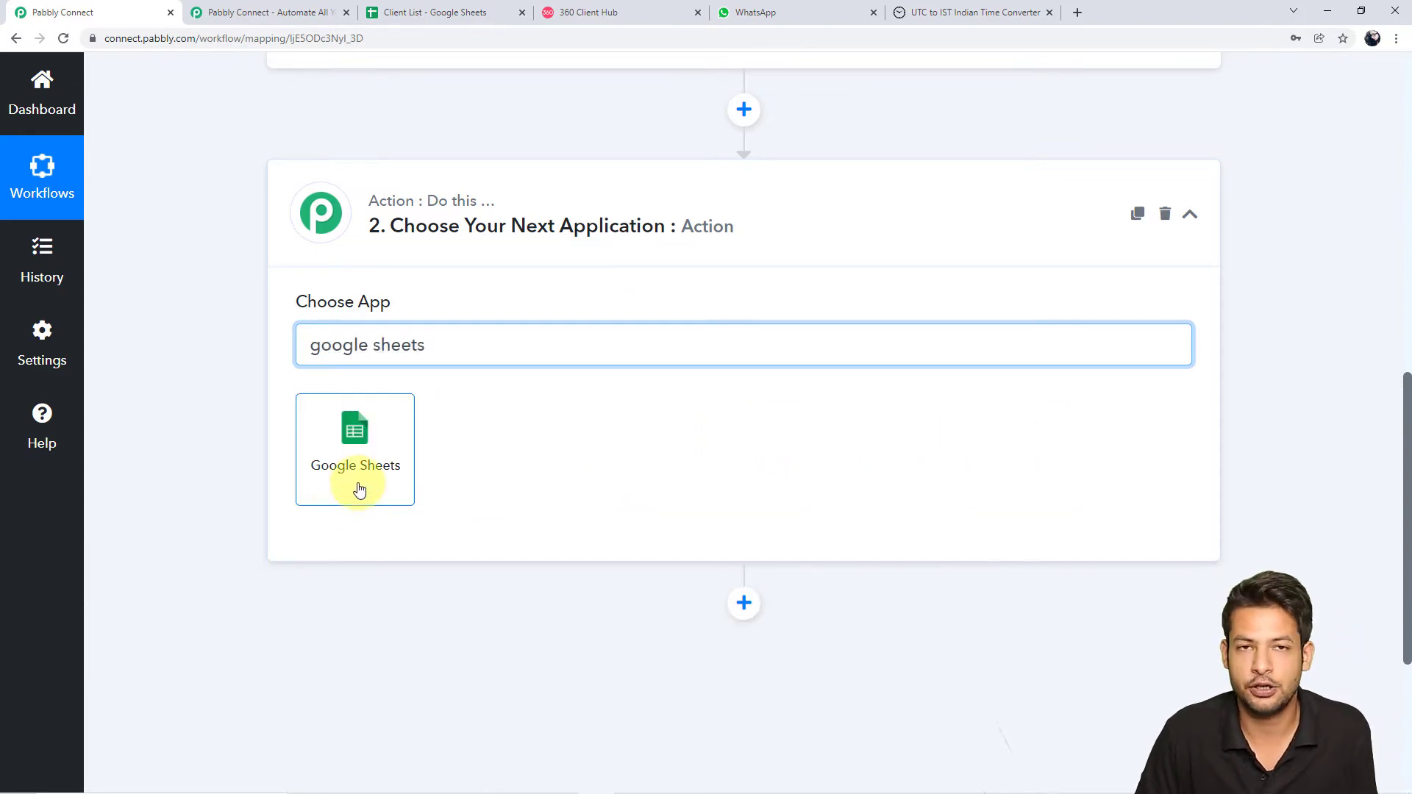
click(359, 490)
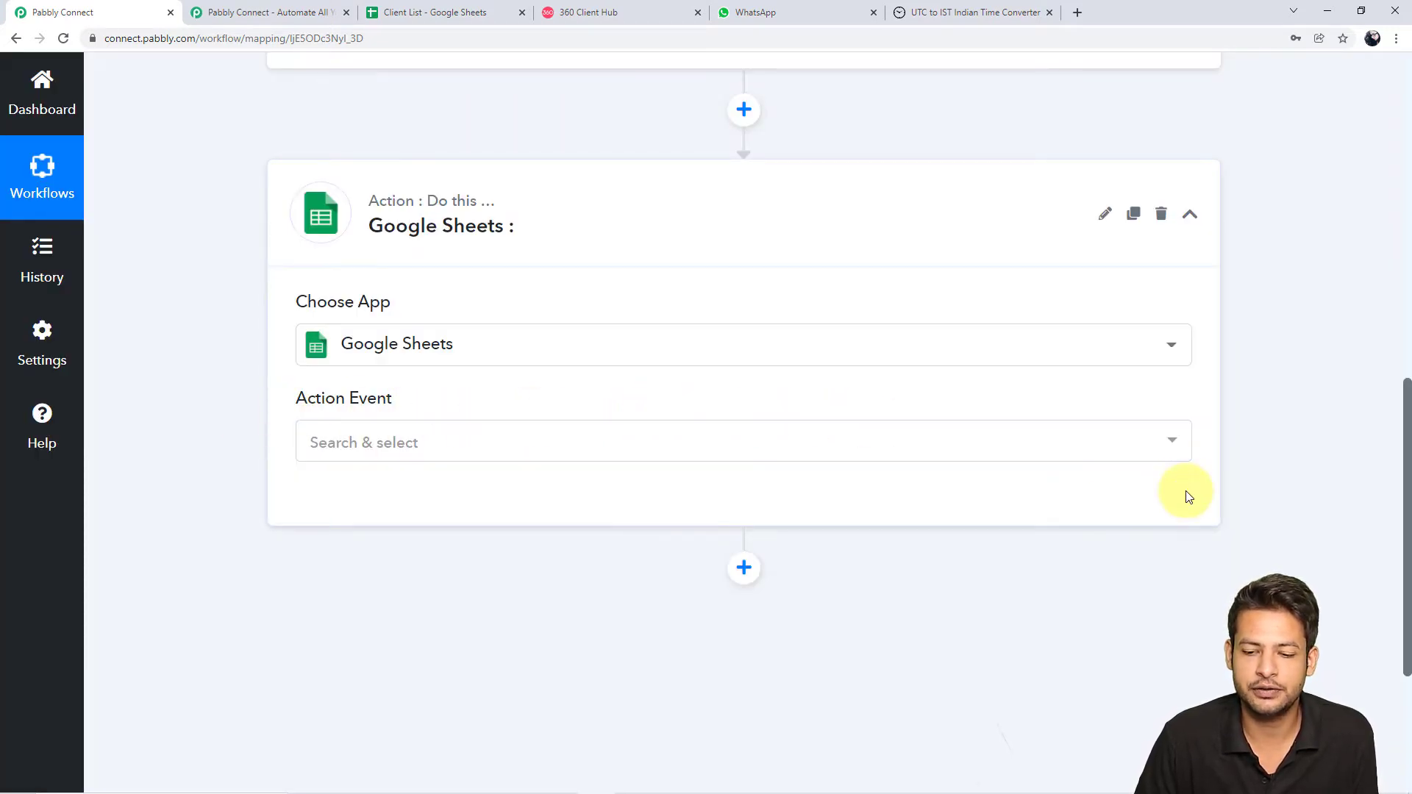
click(1176, 448)
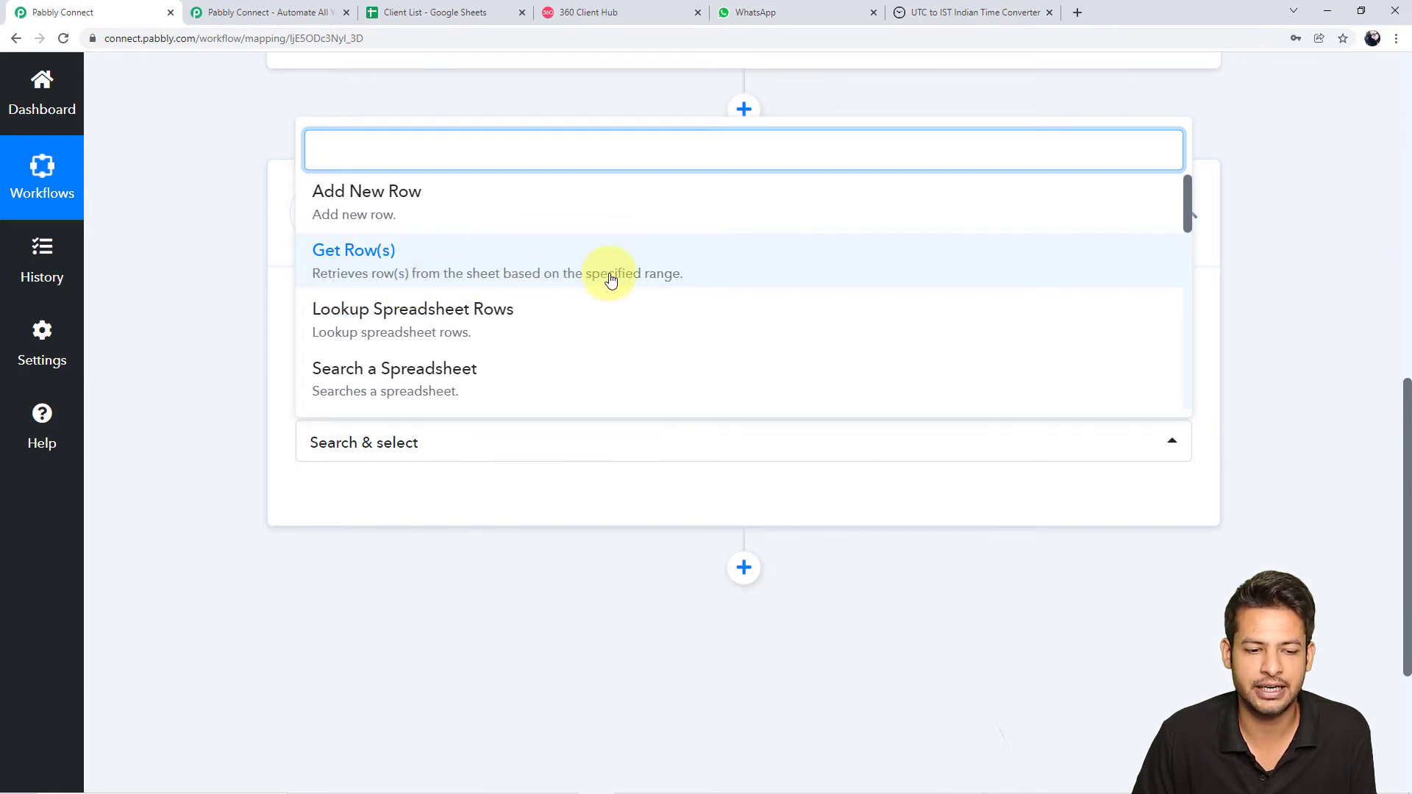
click(632, 279)
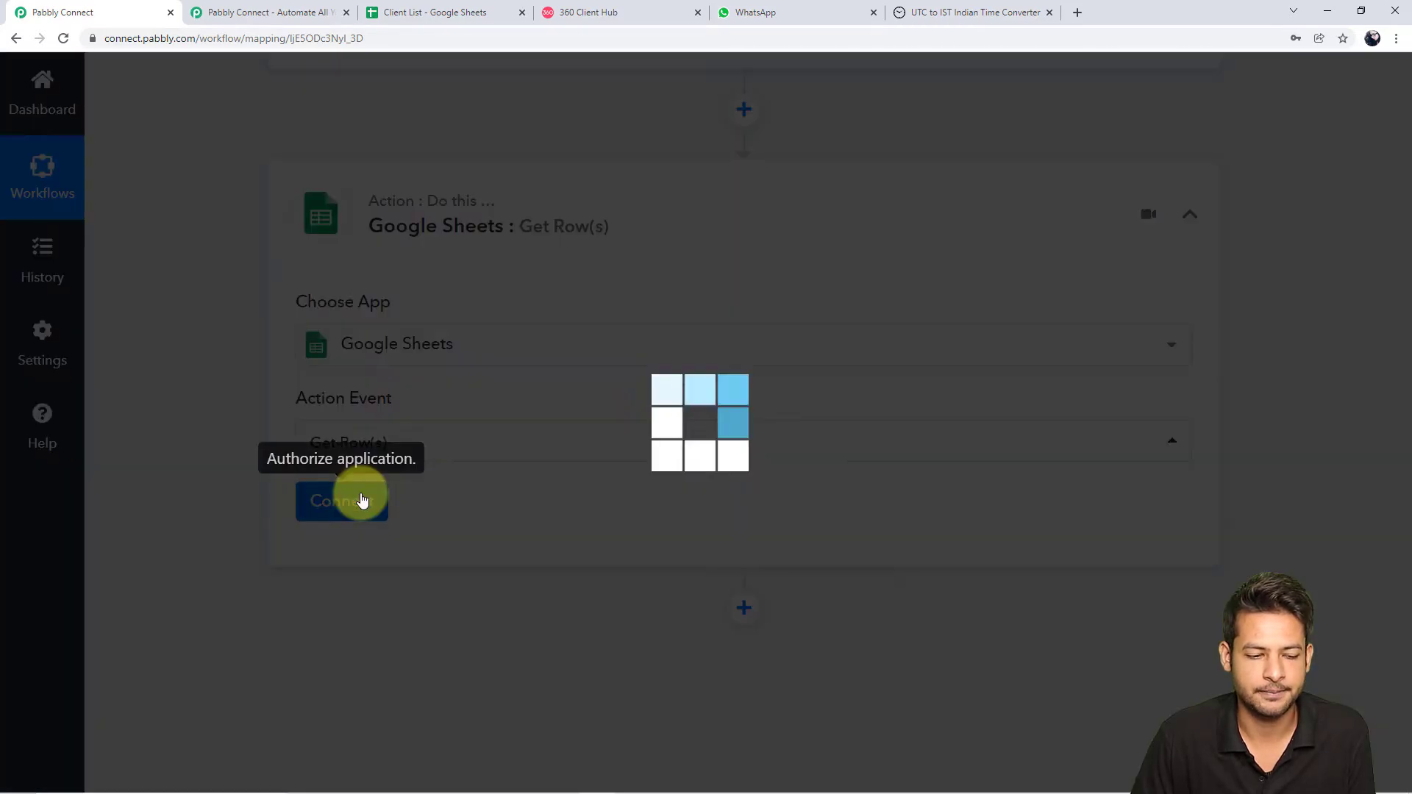
click(361, 496)
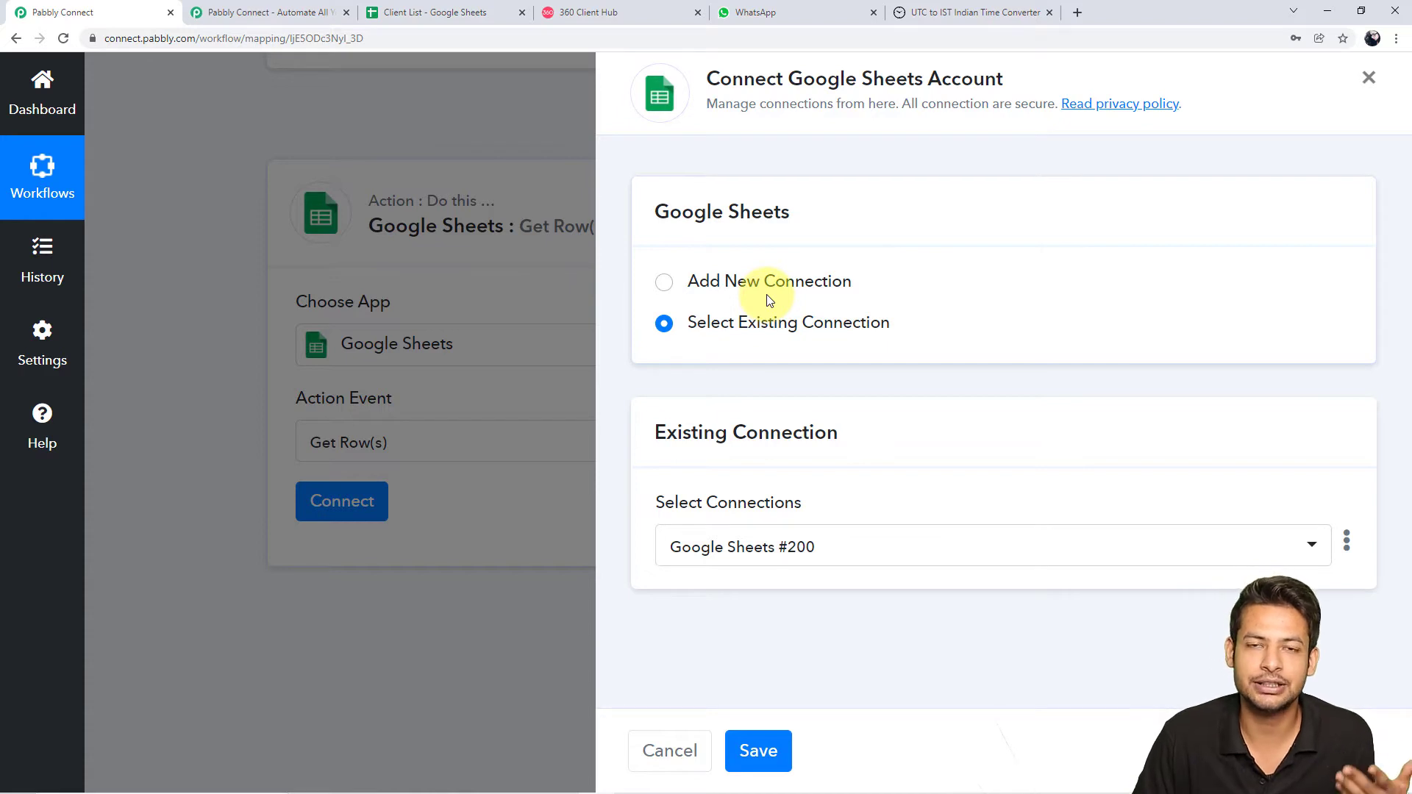
Add a new Google Sheets connection, sign in with the chosen Google account and grant access
click(663, 284)
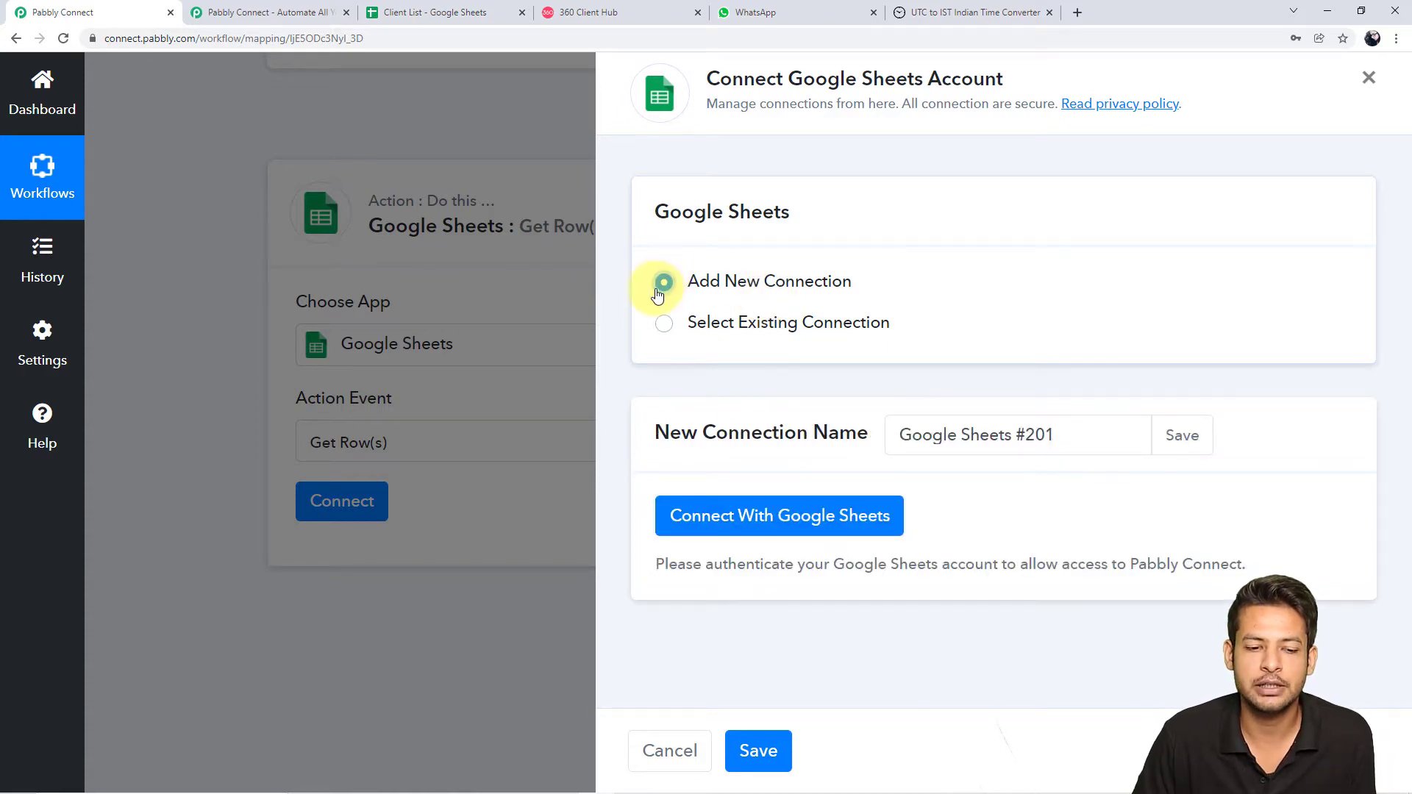
click(801, 517)
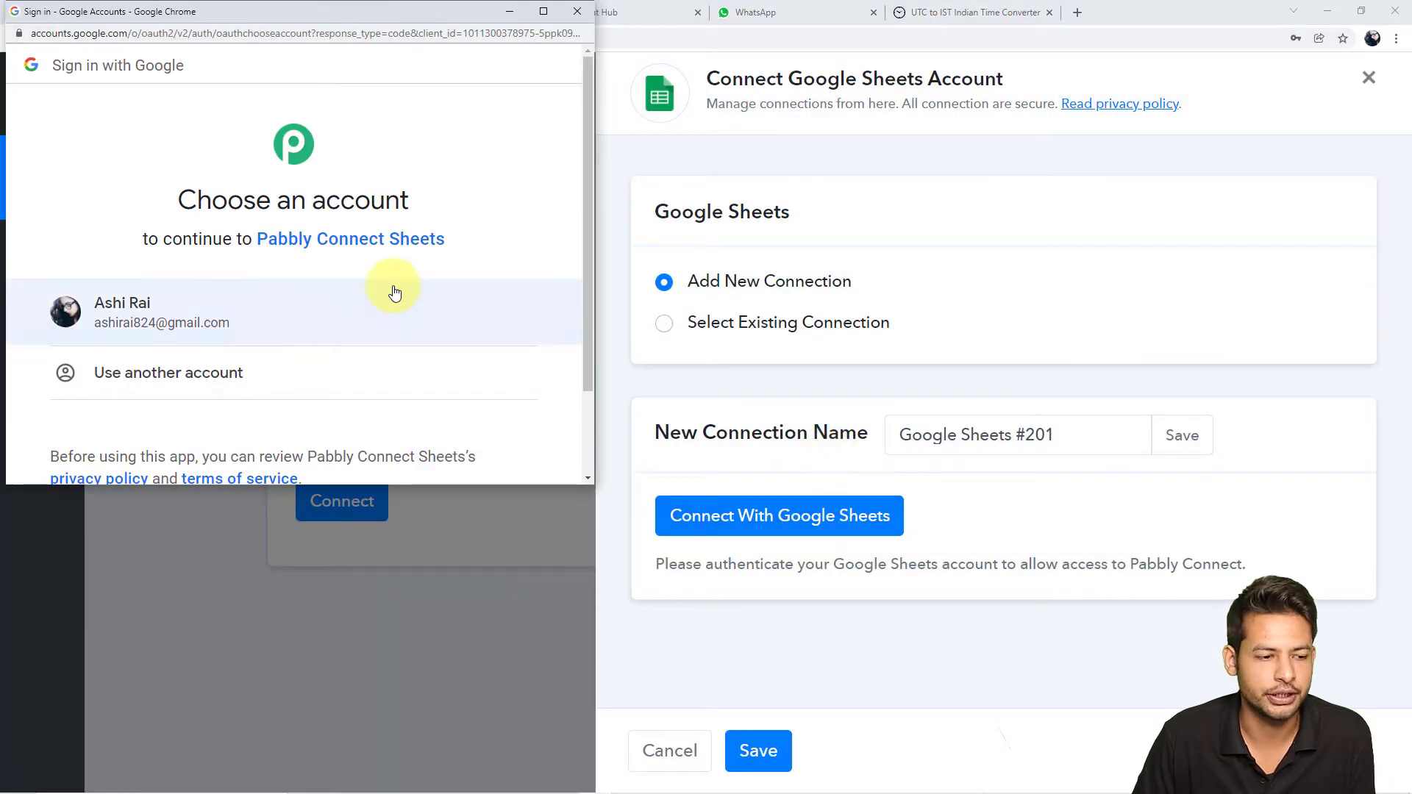
click(201, 306)
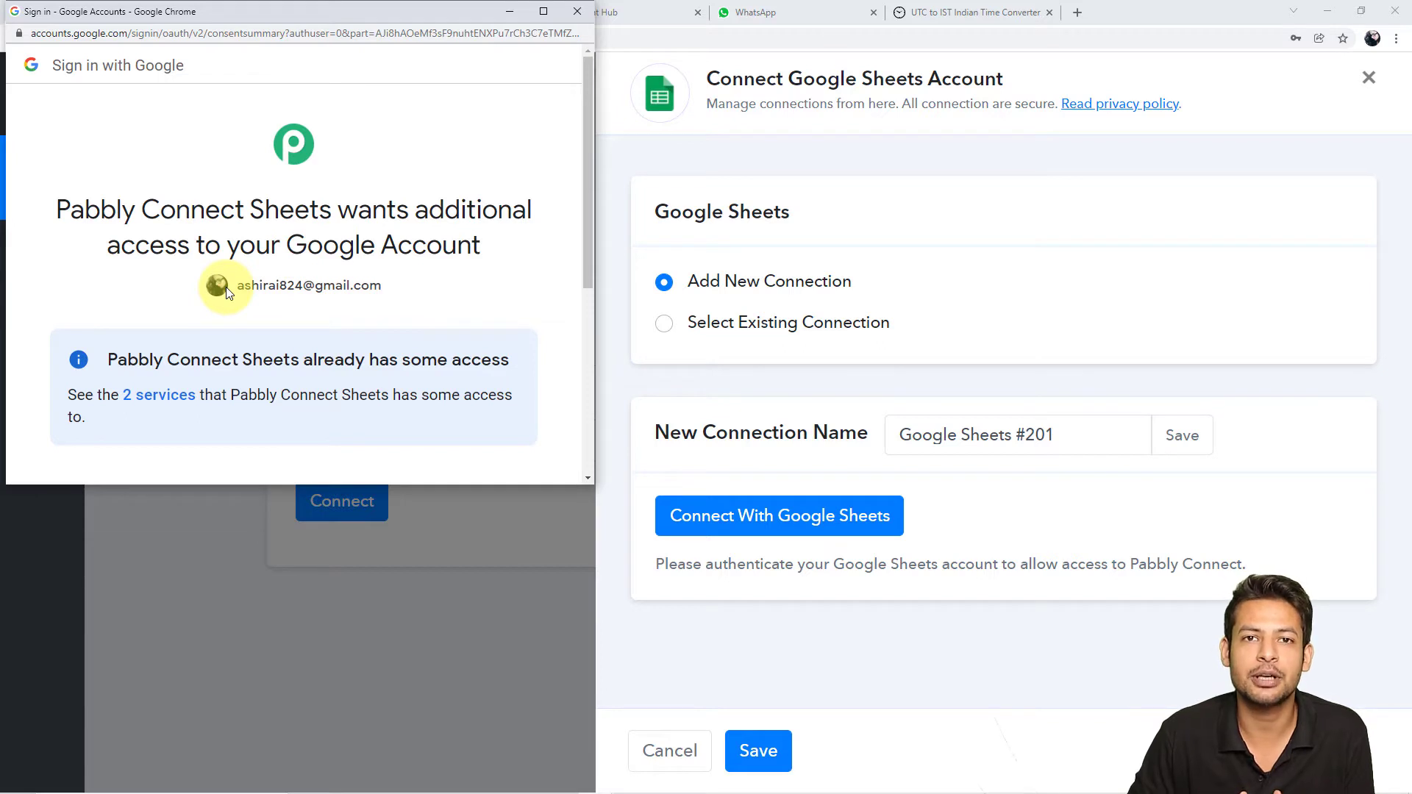
scroll(227, 287, down, 3)
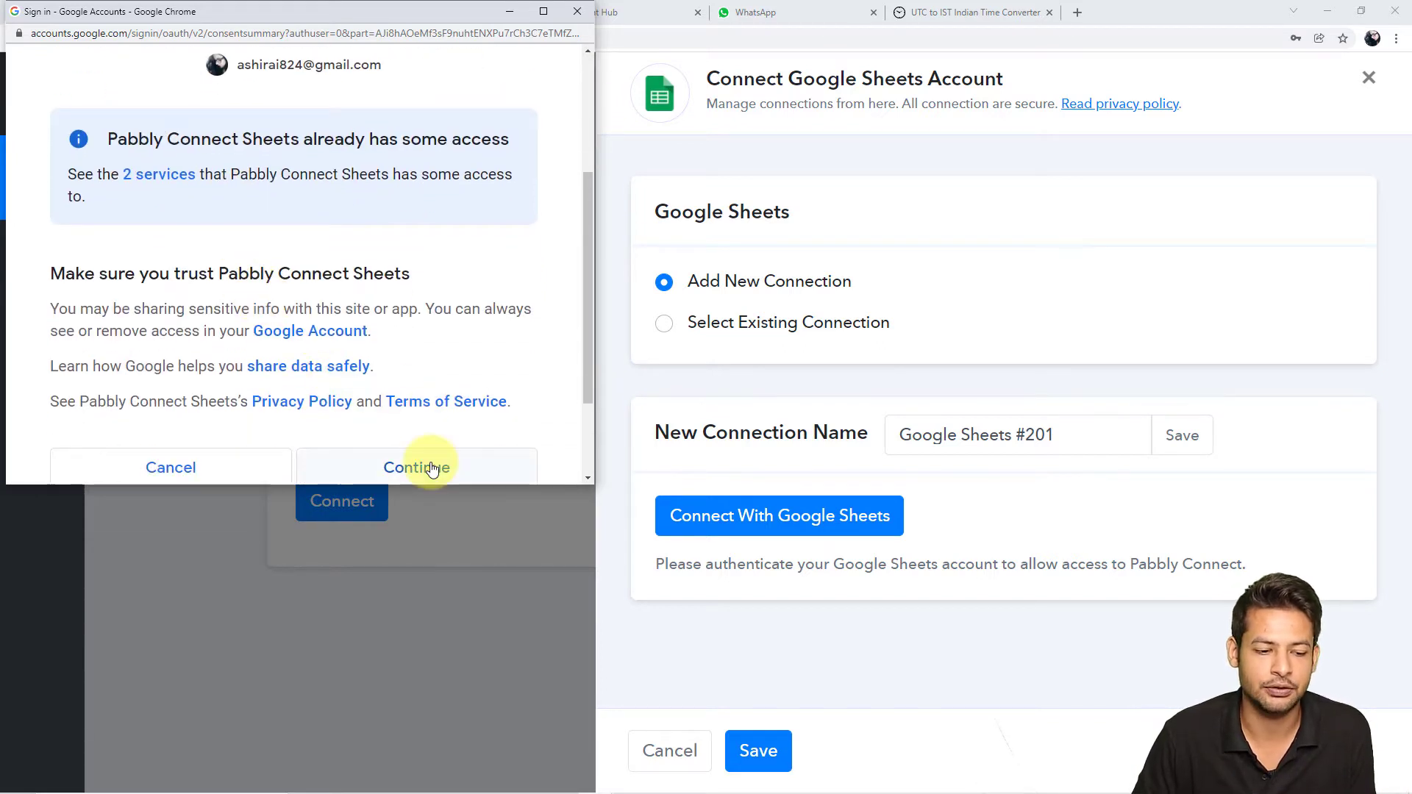
click(430, 467)
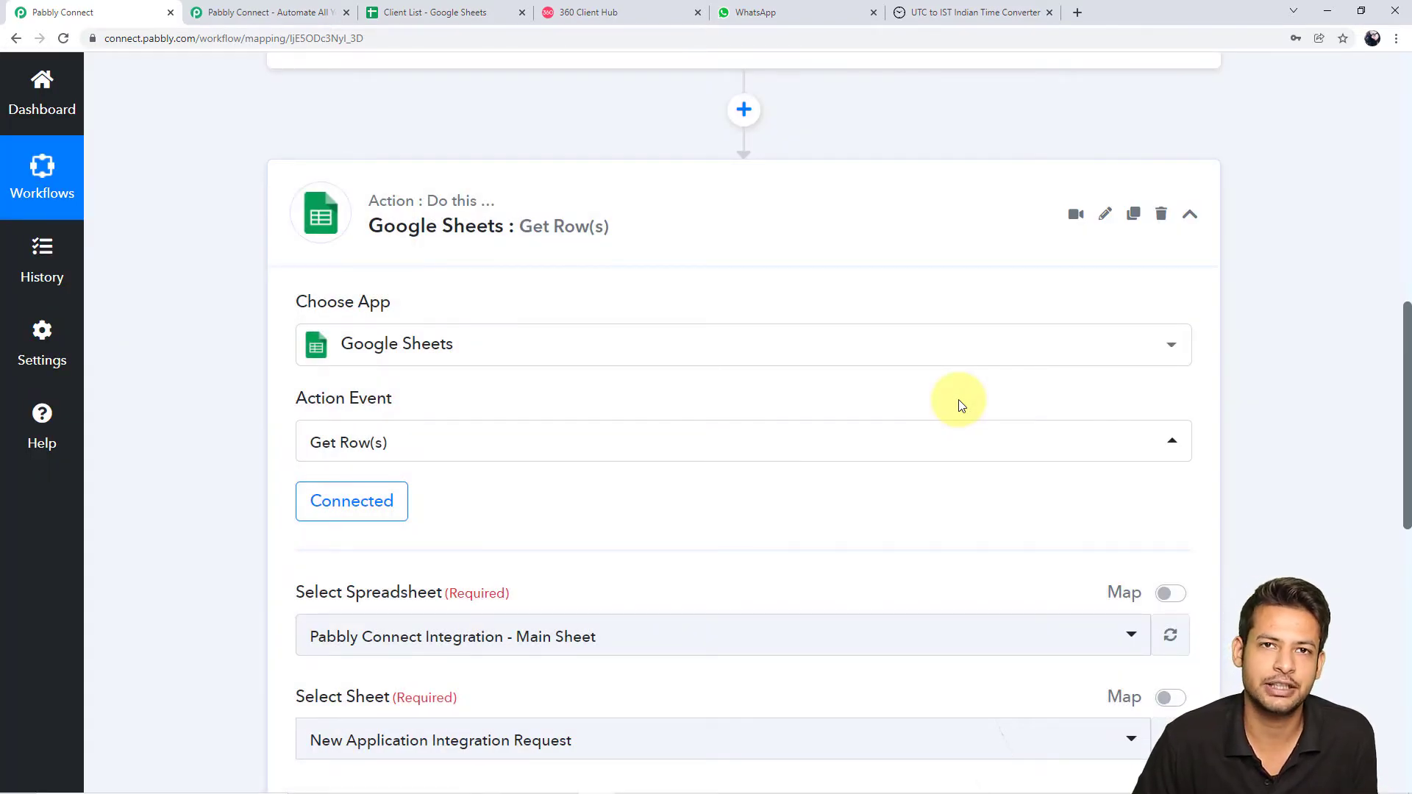
Confirm the Client List spreadsheet's name in its Google Sheets tab
scroll(959, 405, down, 2)
scroll(959, 405, down, 2)
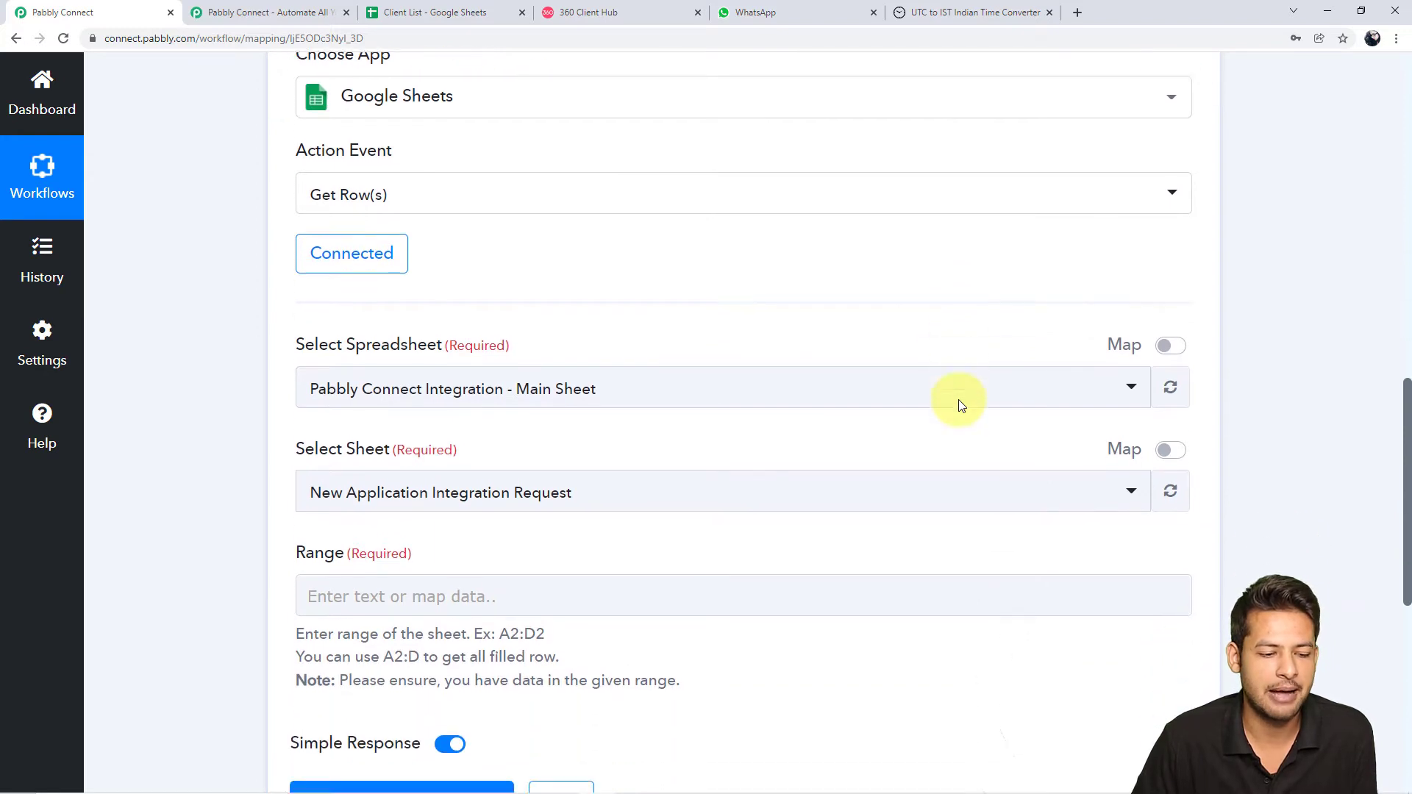
scroll(880, 417, up, 1)
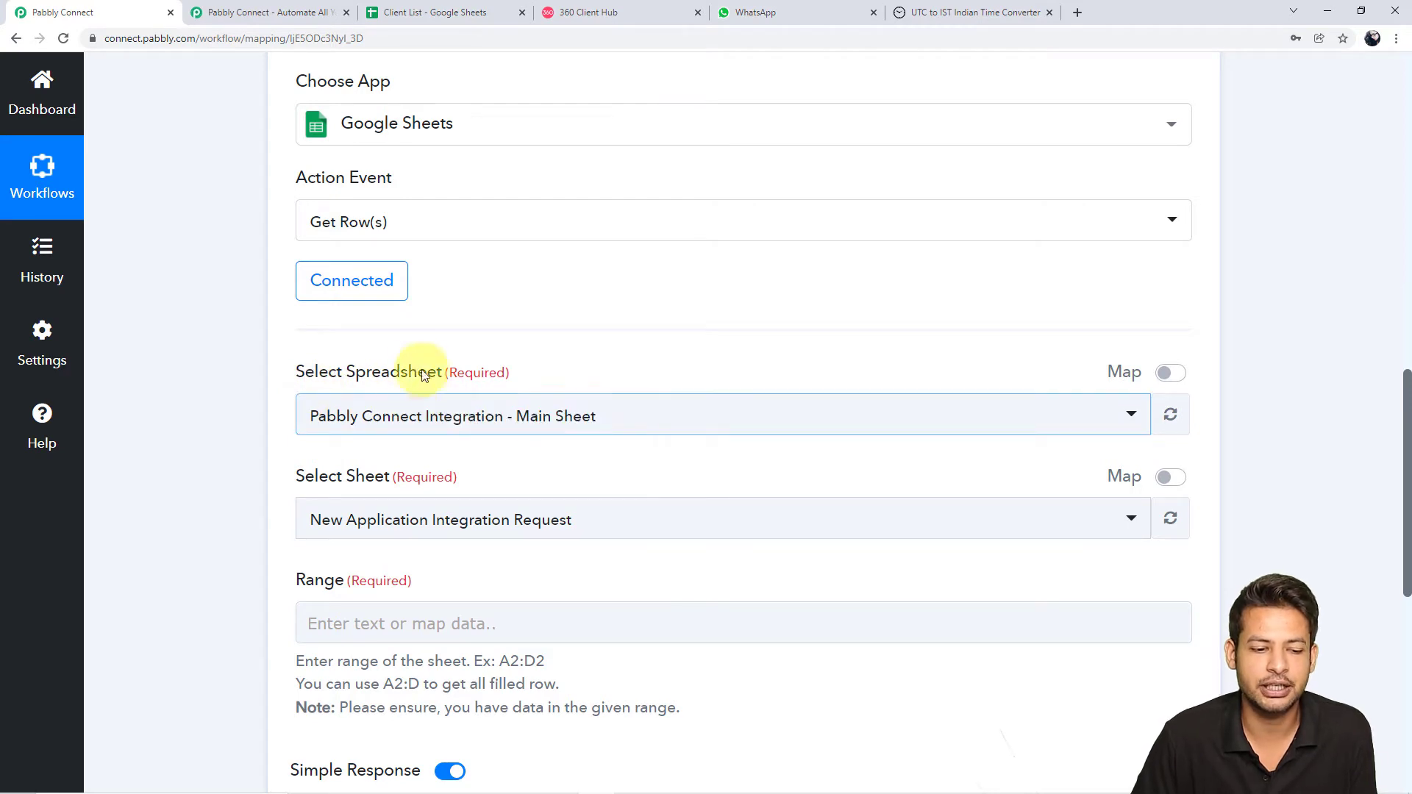
click(430, 12)
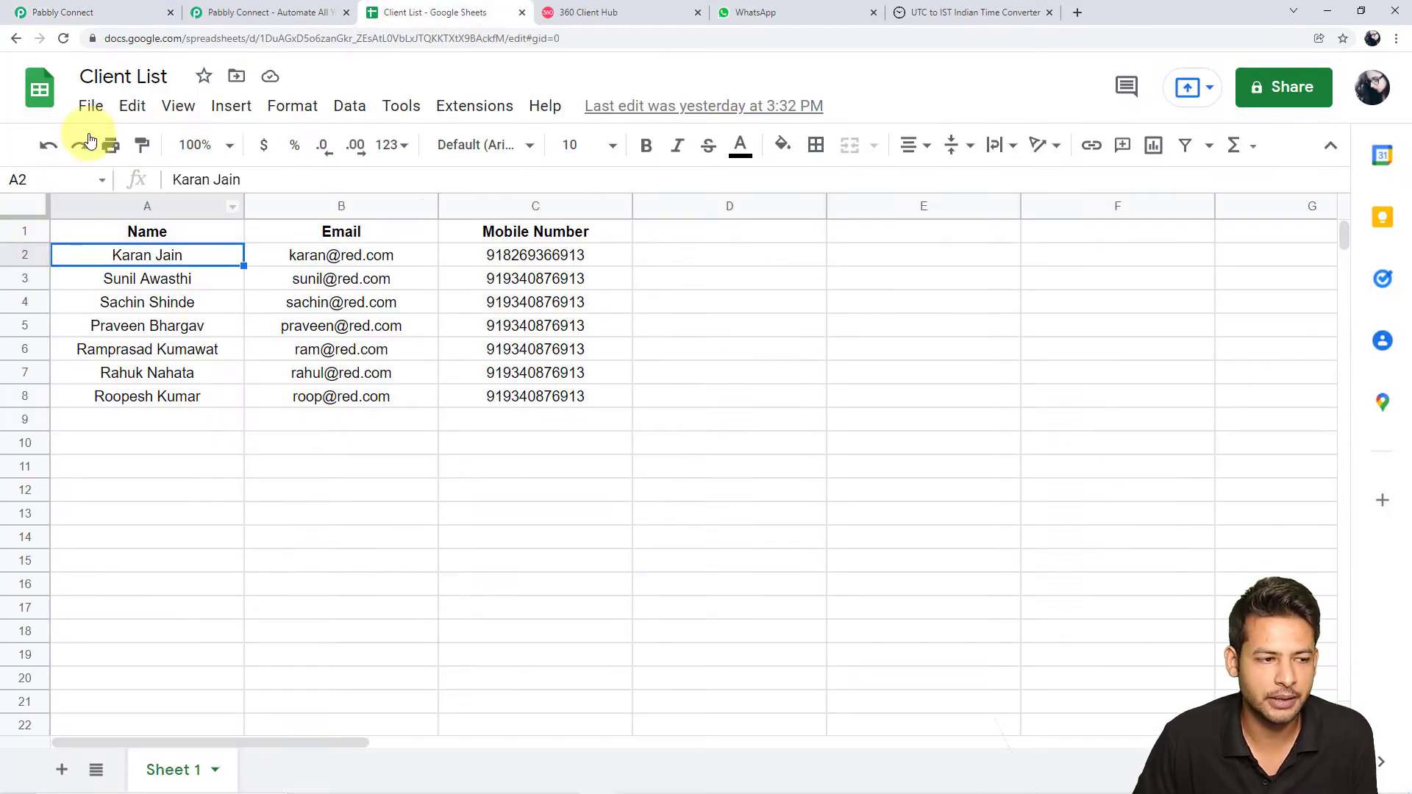
click(63, 12)
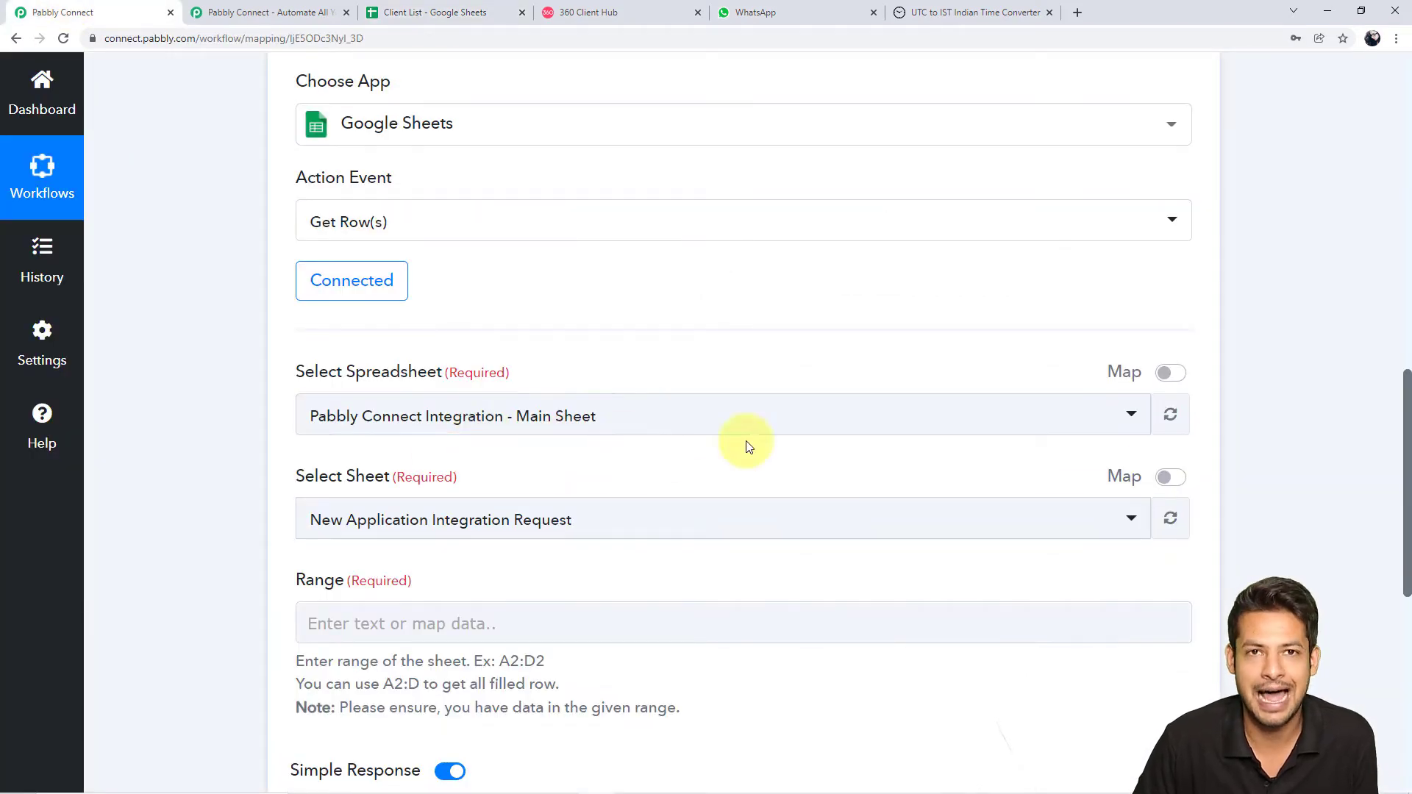
Select Client List in the spreadsheet dropdown so Sheet 1 fills in as the sheet
click(1124, 418)
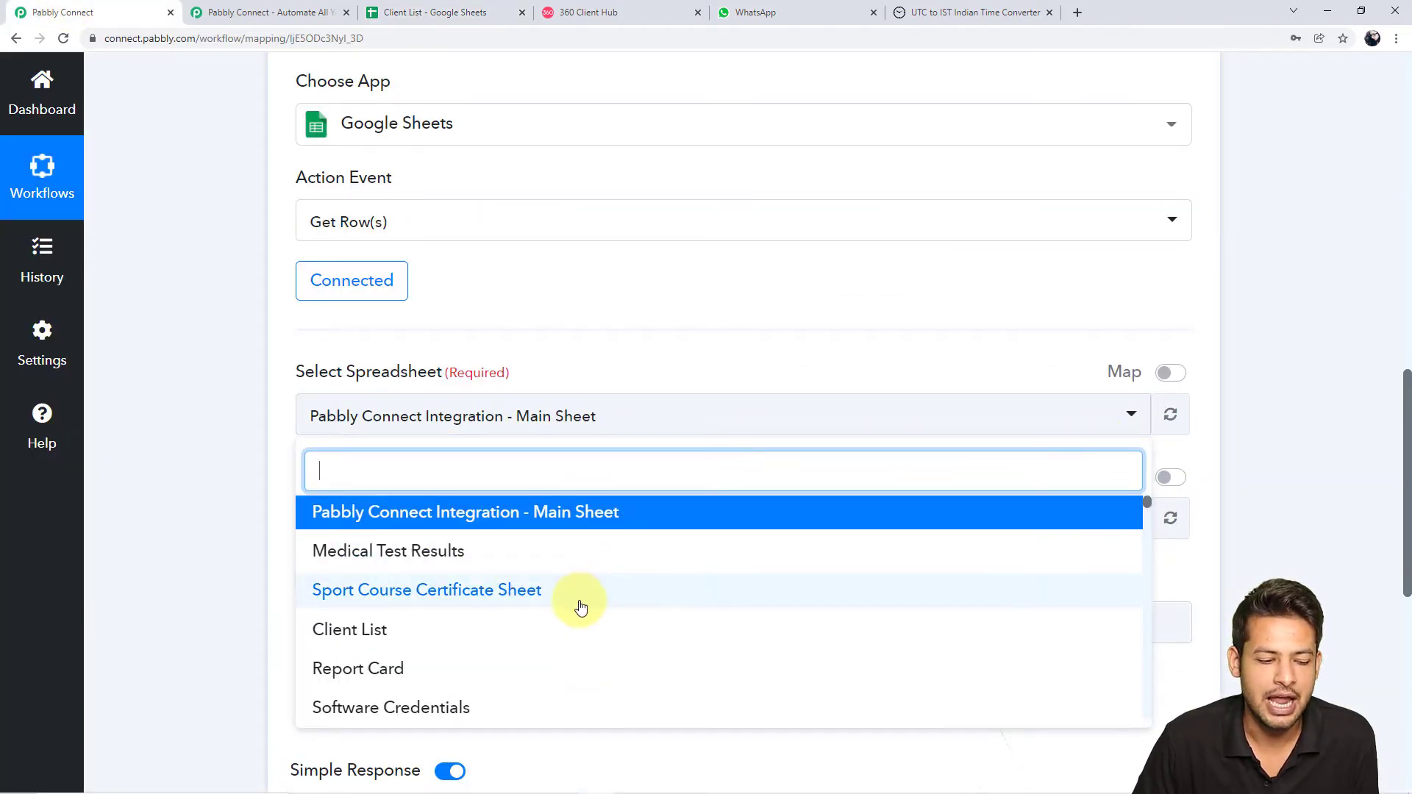
scroll(578, 632, down, 5)
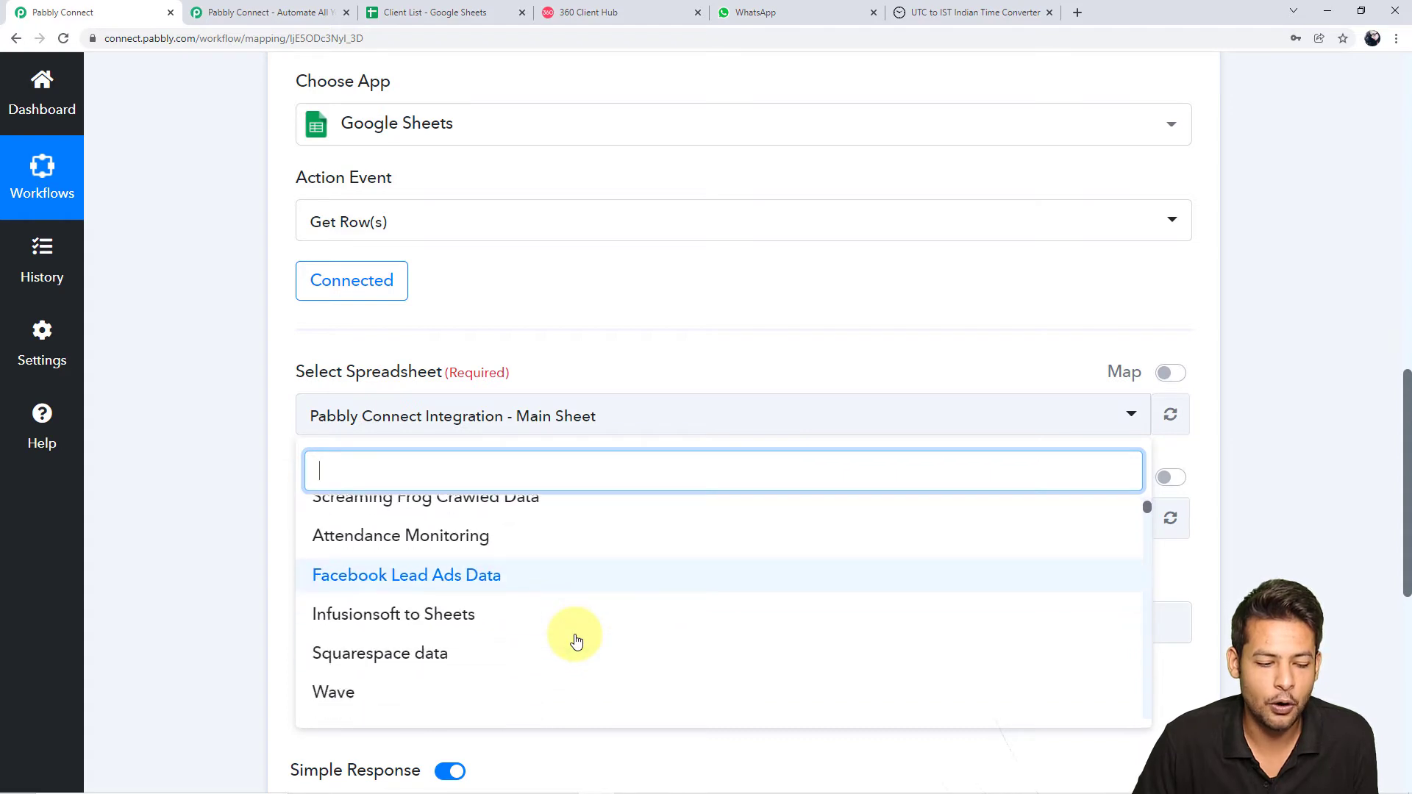
scroll(576, 641, down, 3)
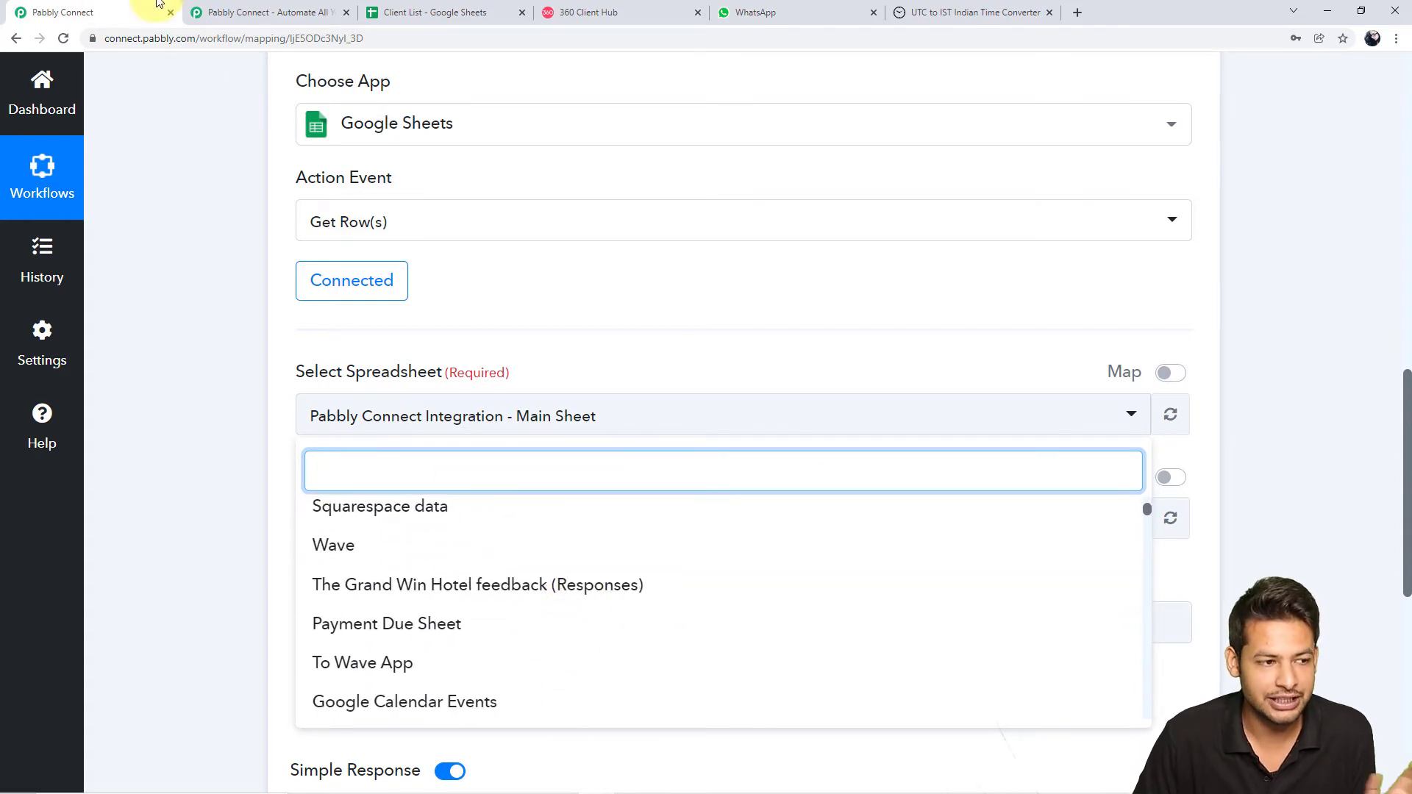
click(390, 7)
click(38, 91)
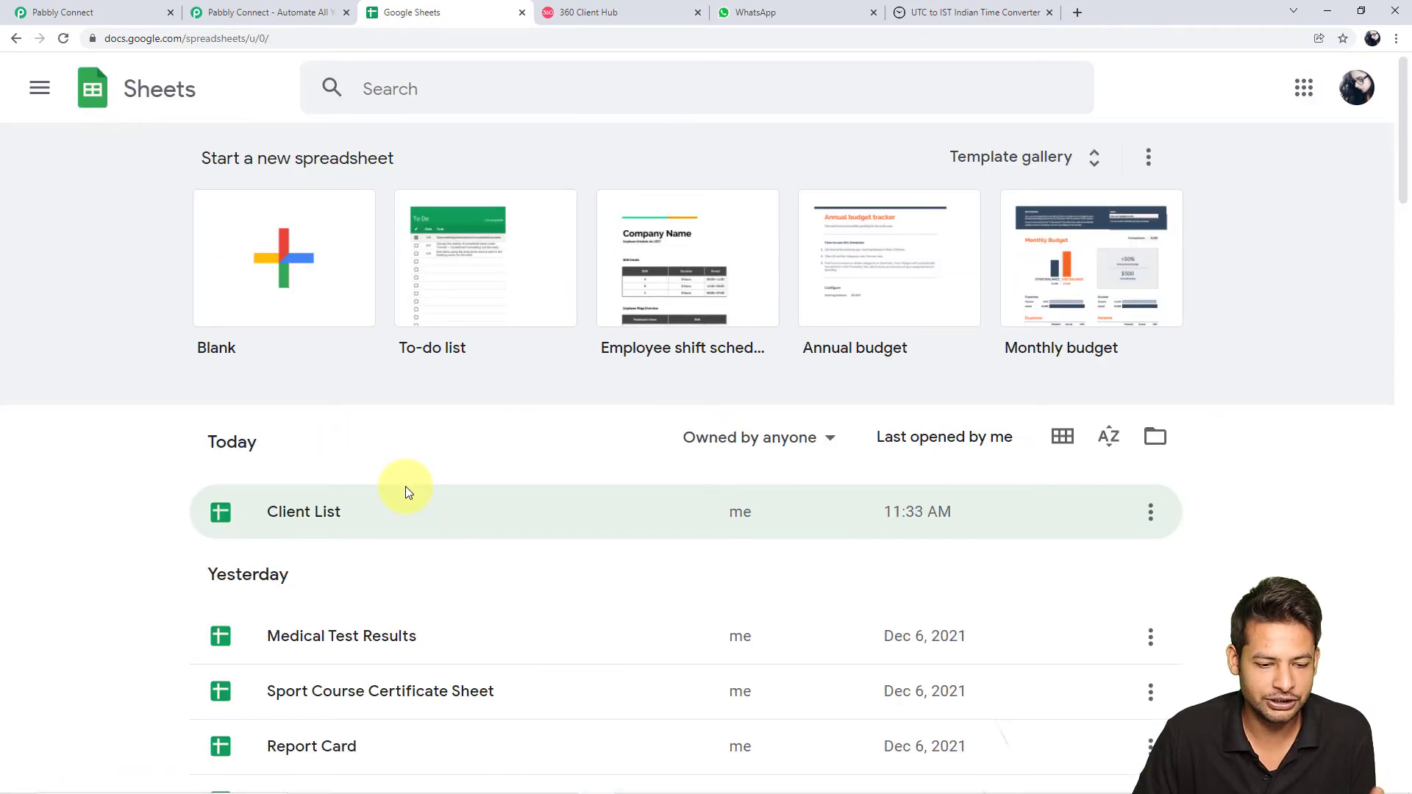
scroll(404, 487, down, 2)
scroll(409, 576, down, 7)
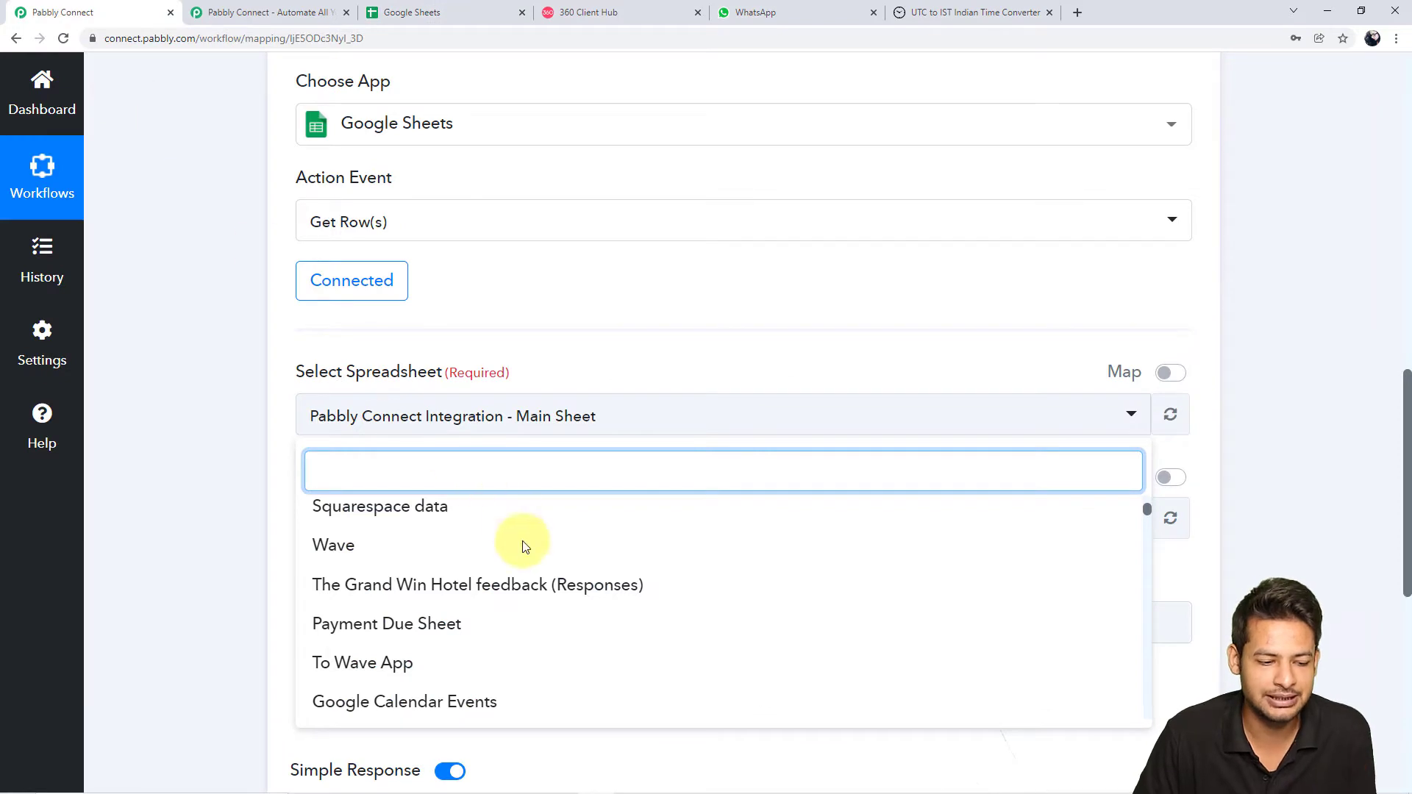
scroll(526, 612, down, 2)
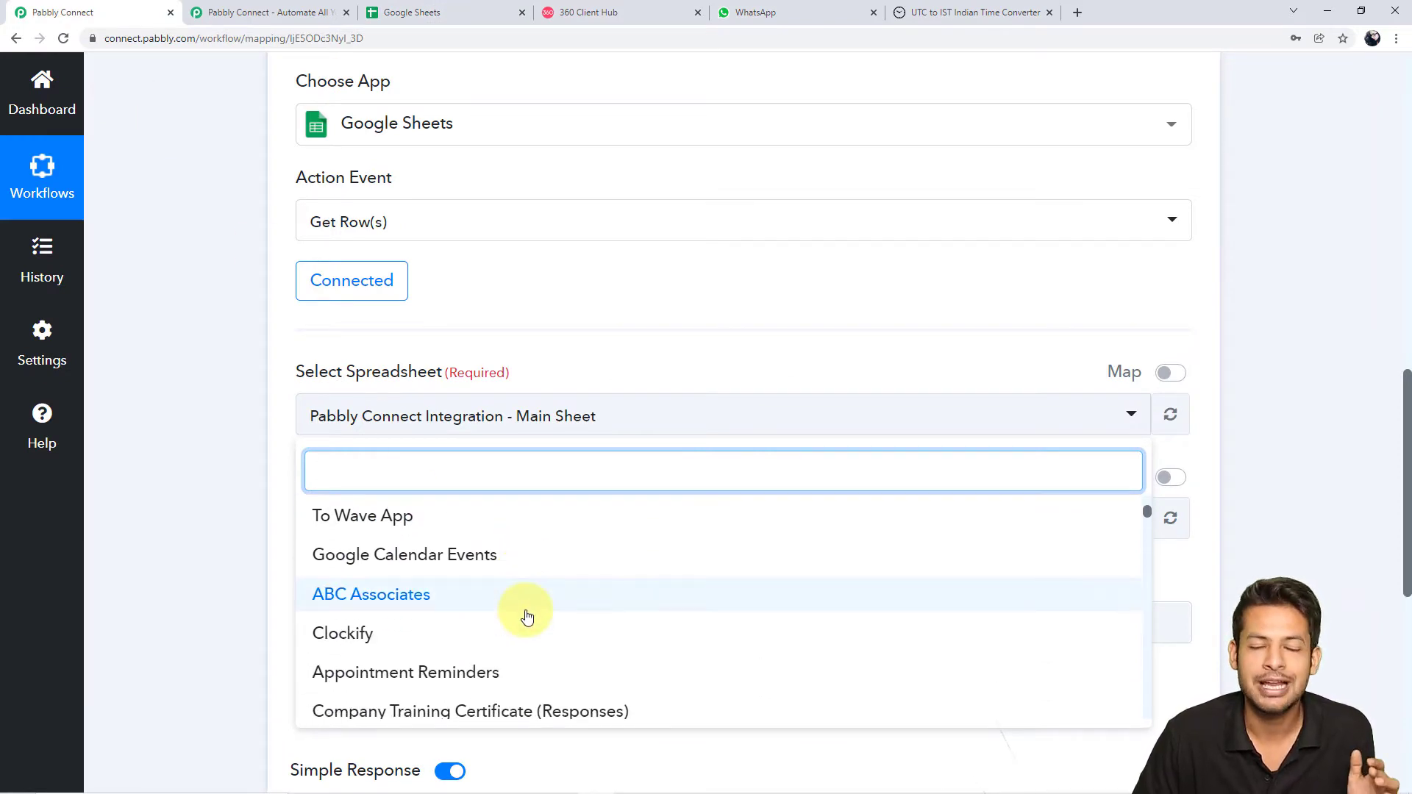
scroll(527, 616, up, 10)
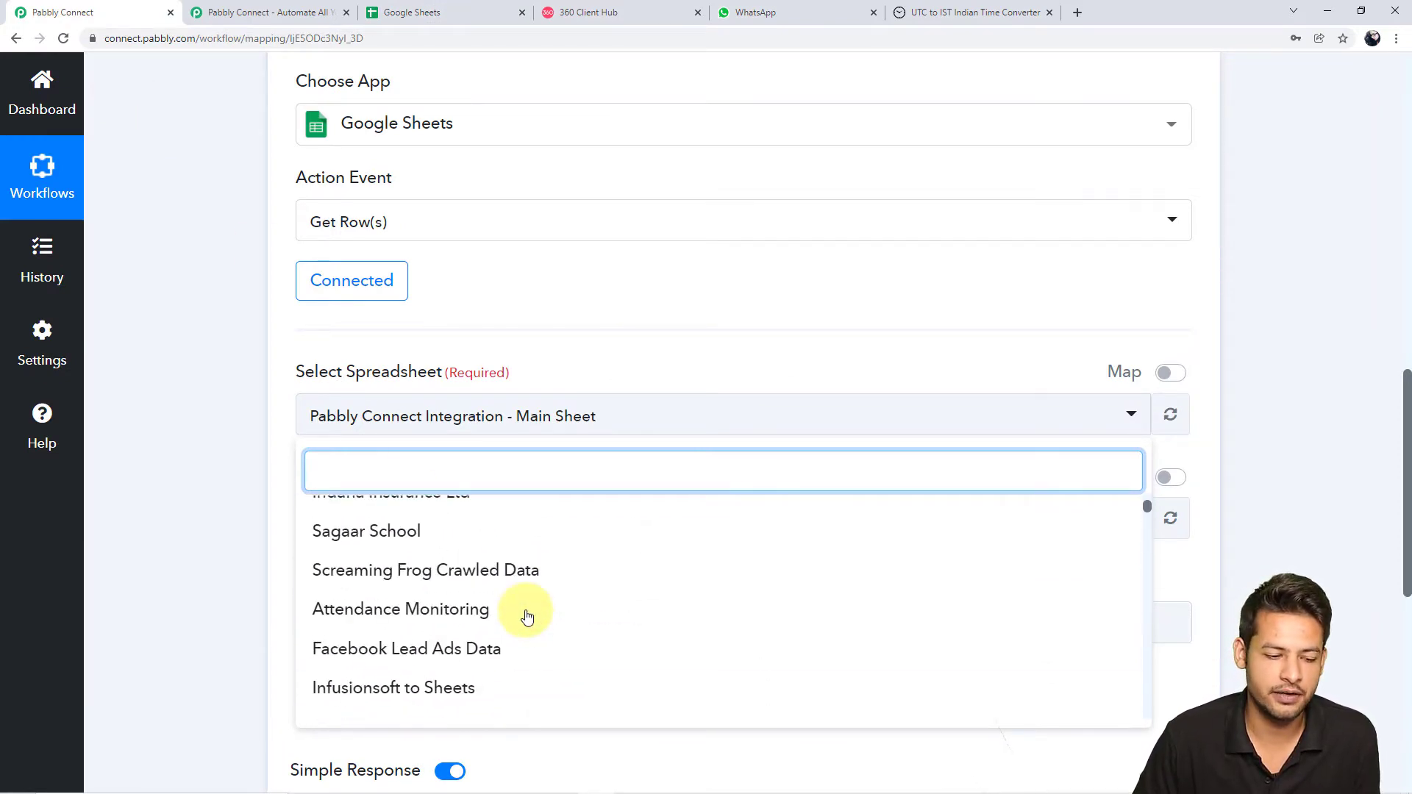
scroll(527, 616, up, 1)
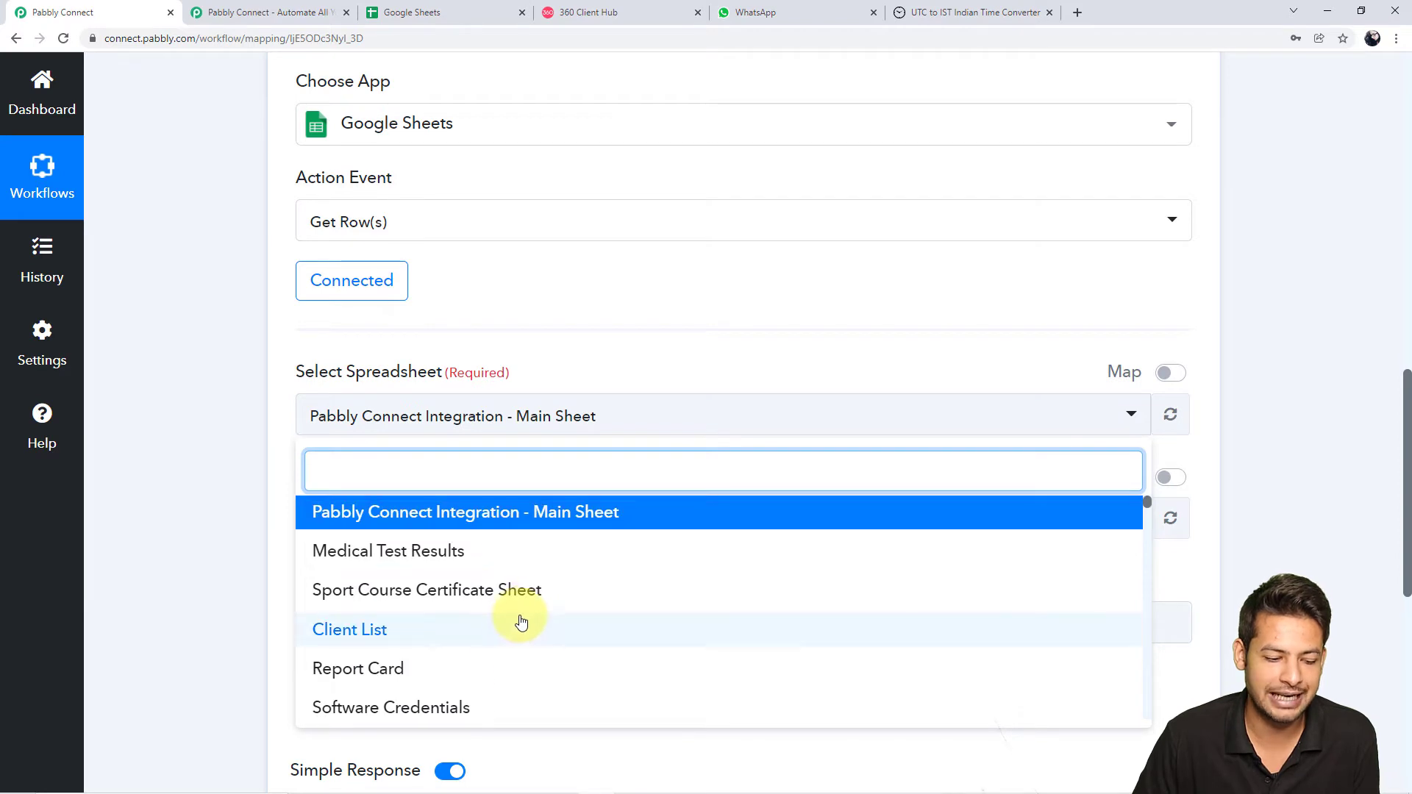
click(356, 631)
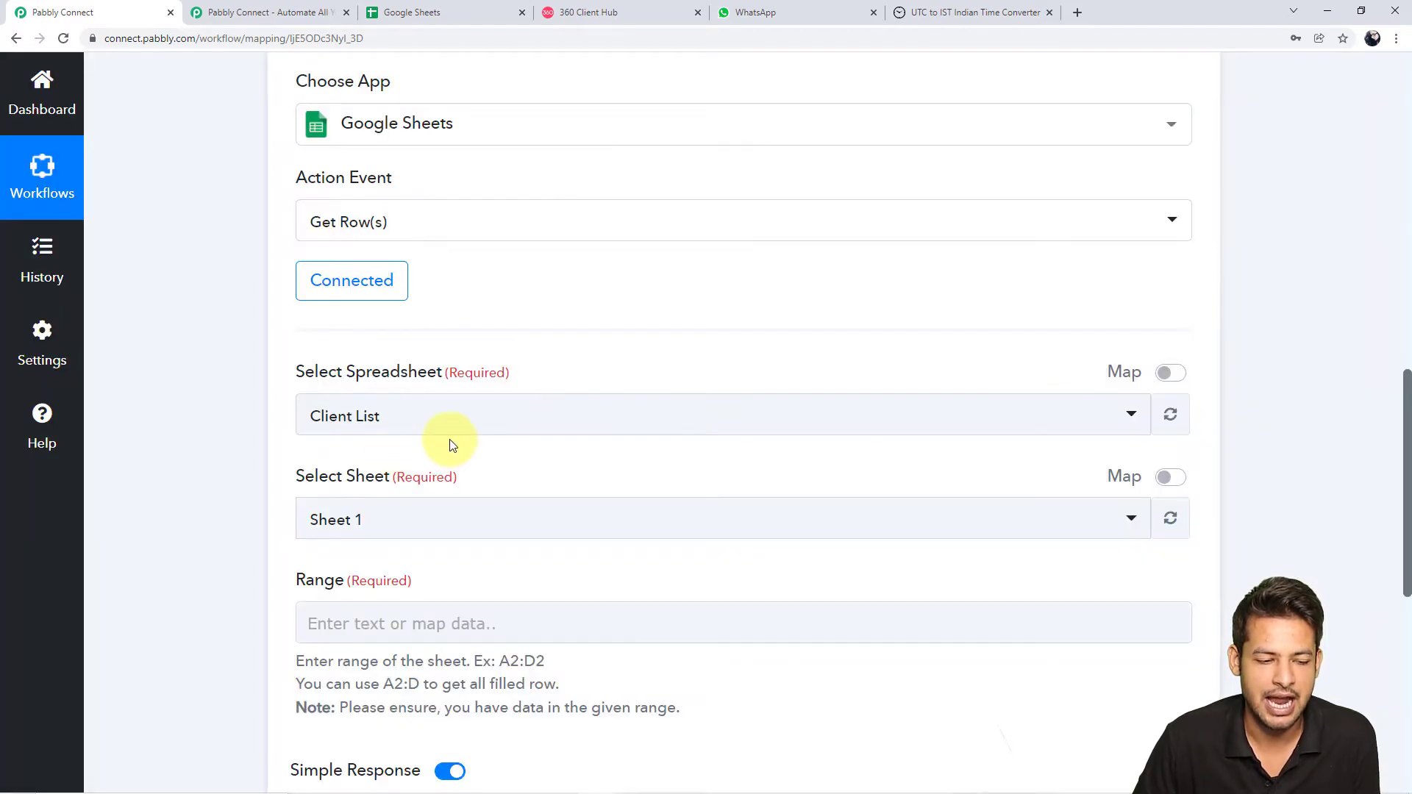
click(473, 12)
Compare the Client List spreadsheet with the Get Row(s) form
scroll(345, 331, up, 3)
scroll(356, 420, up, 5)
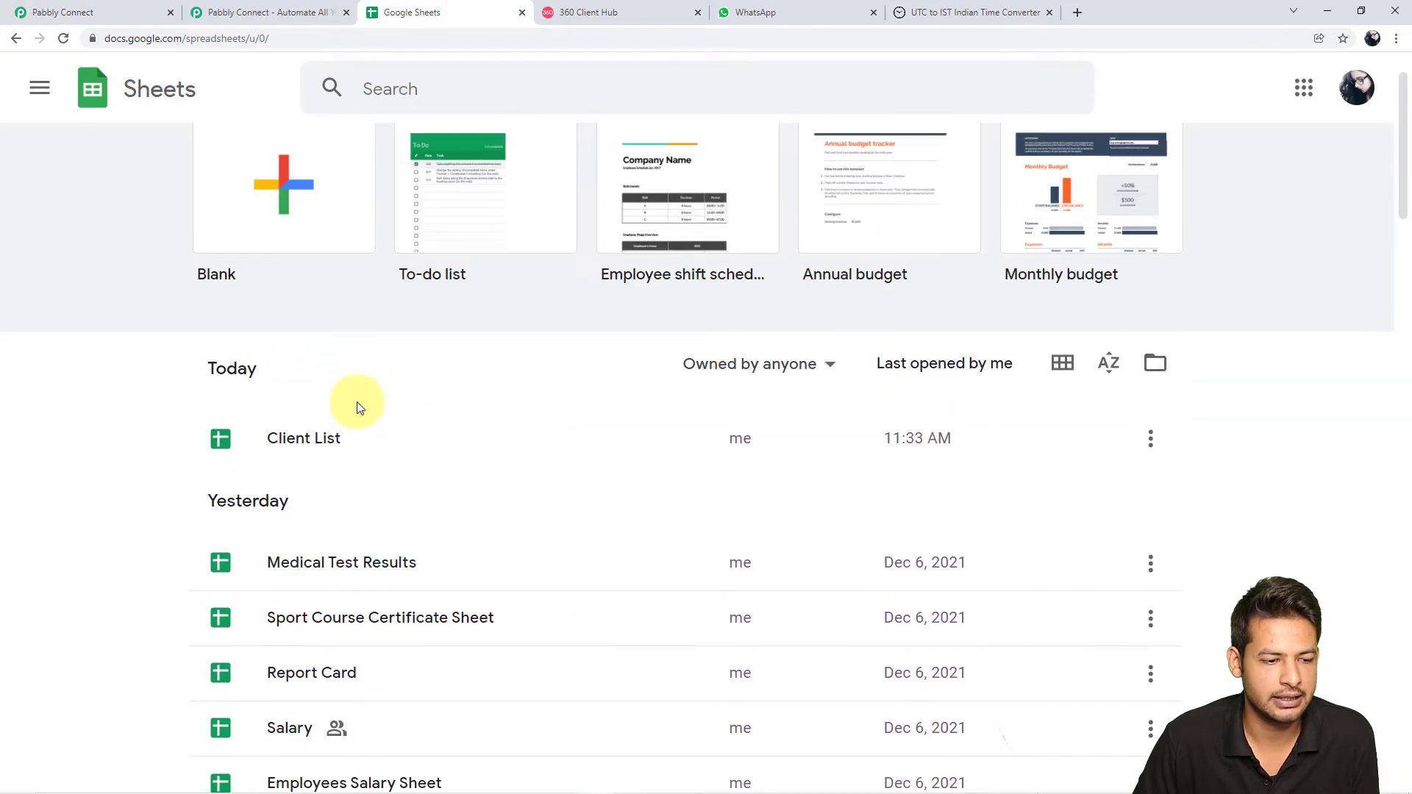
click(356, 436)
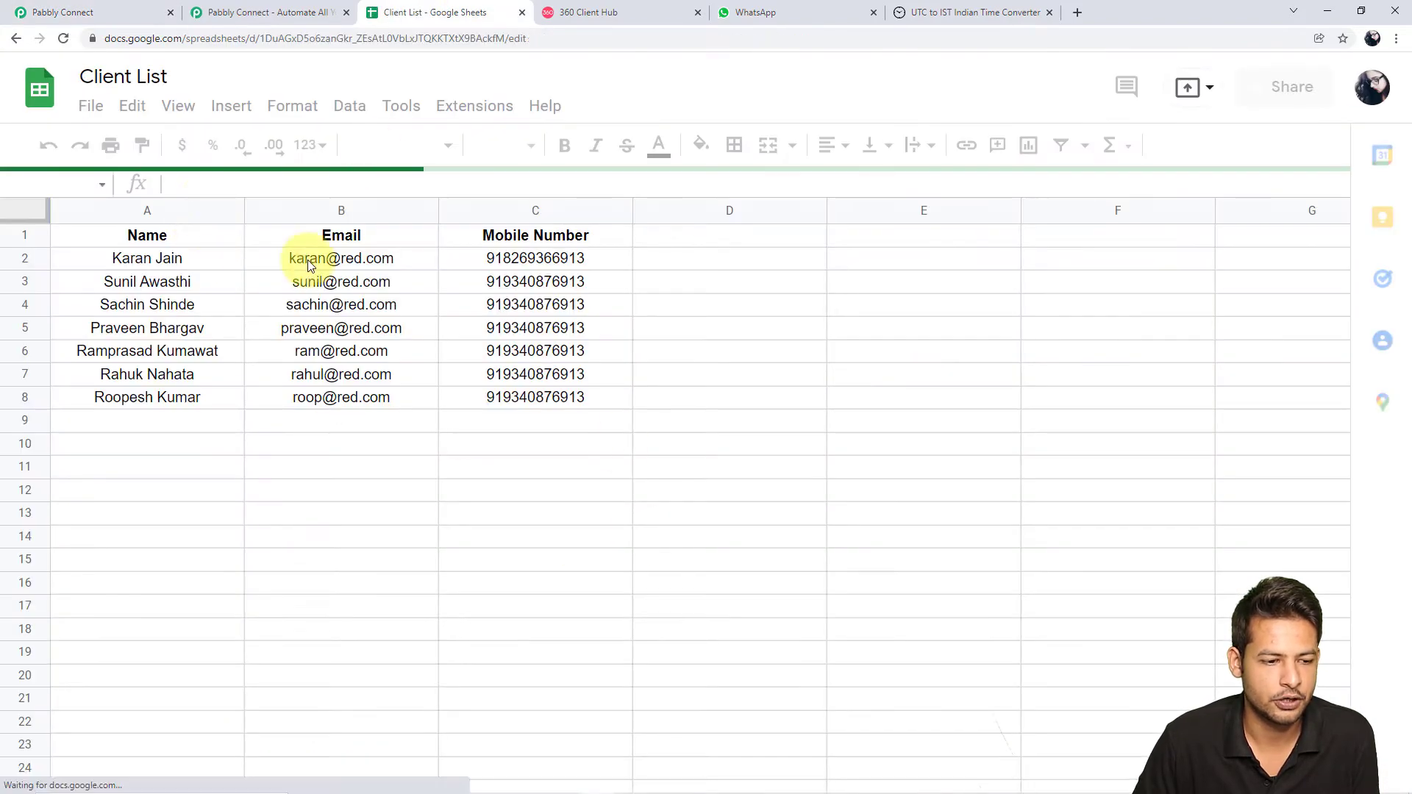
click(79, 9)
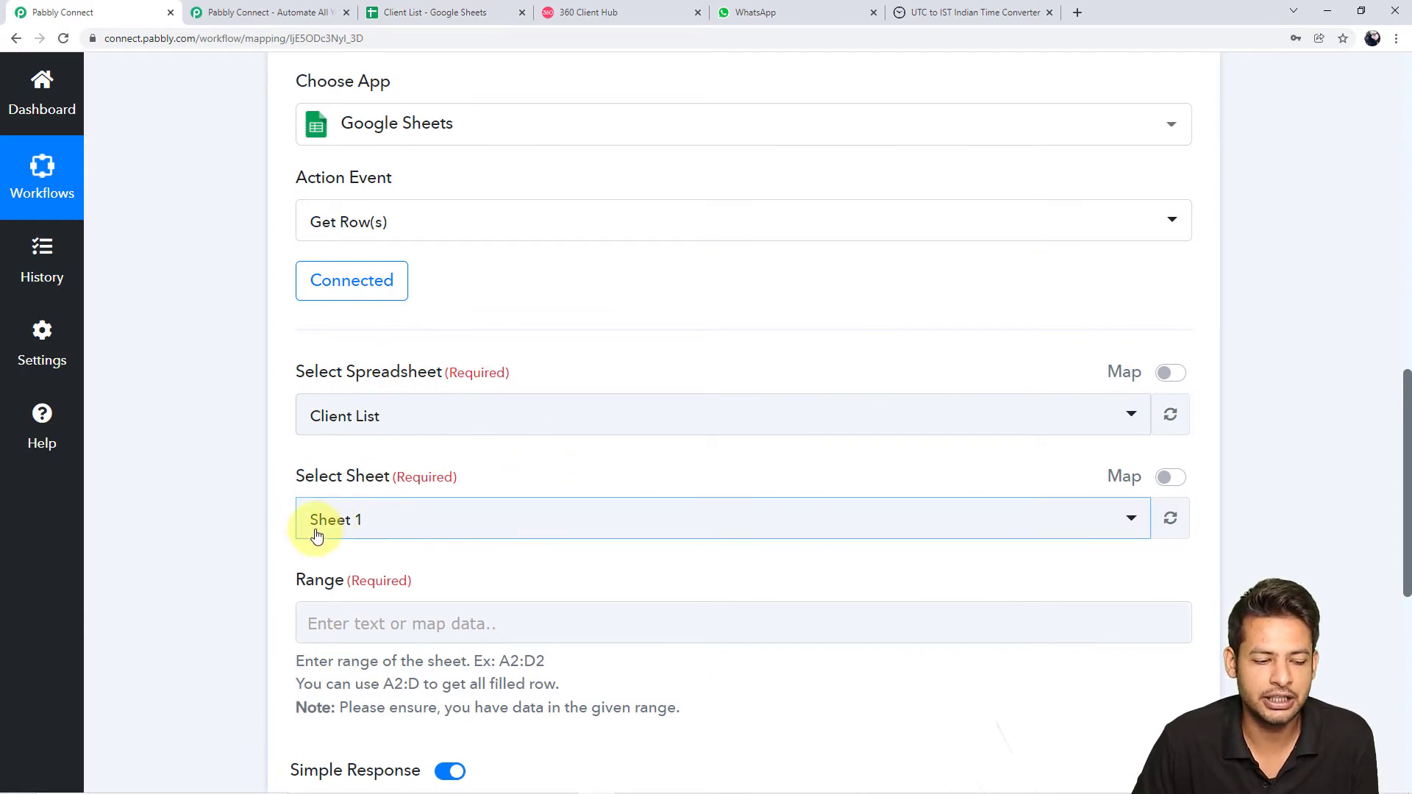
click(452, 12)
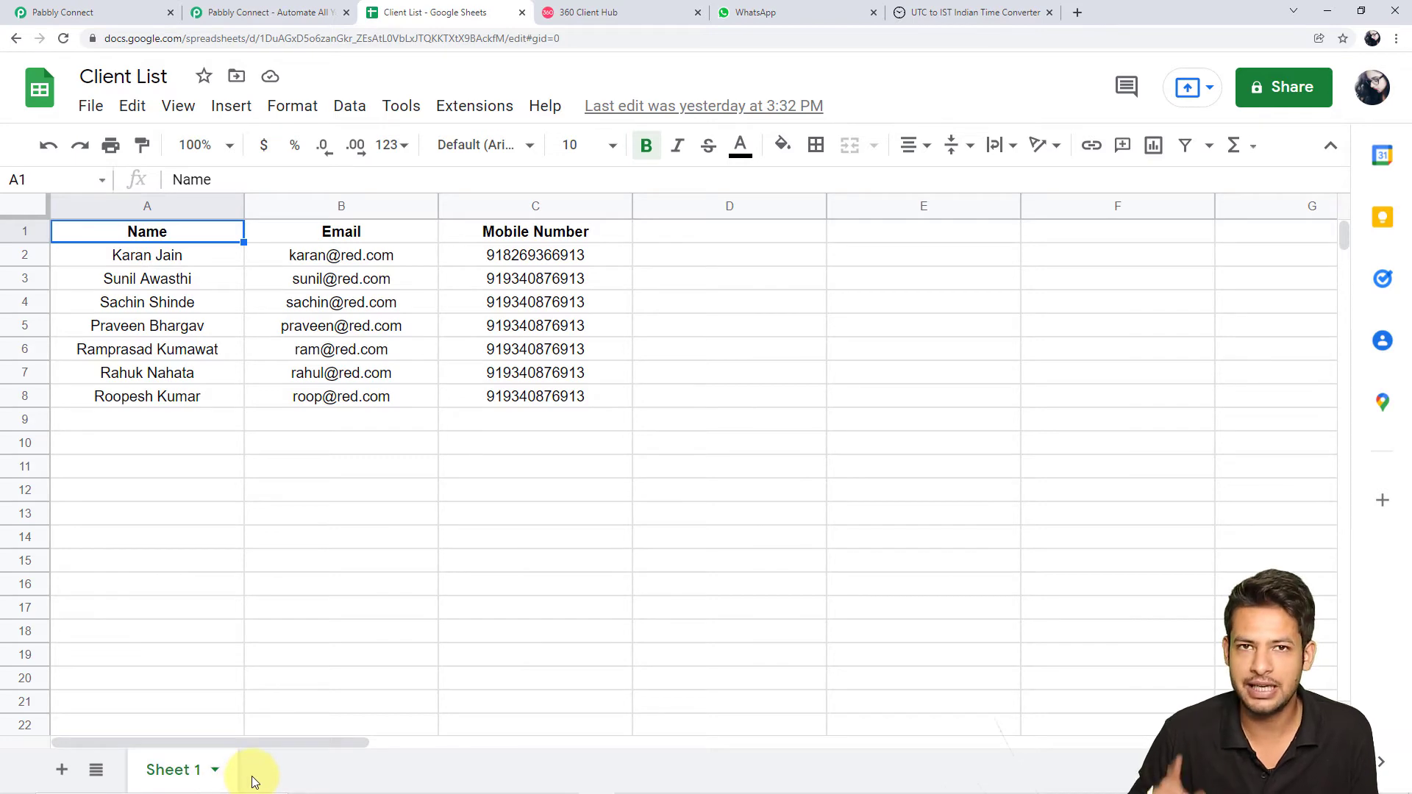
click(116, 12)
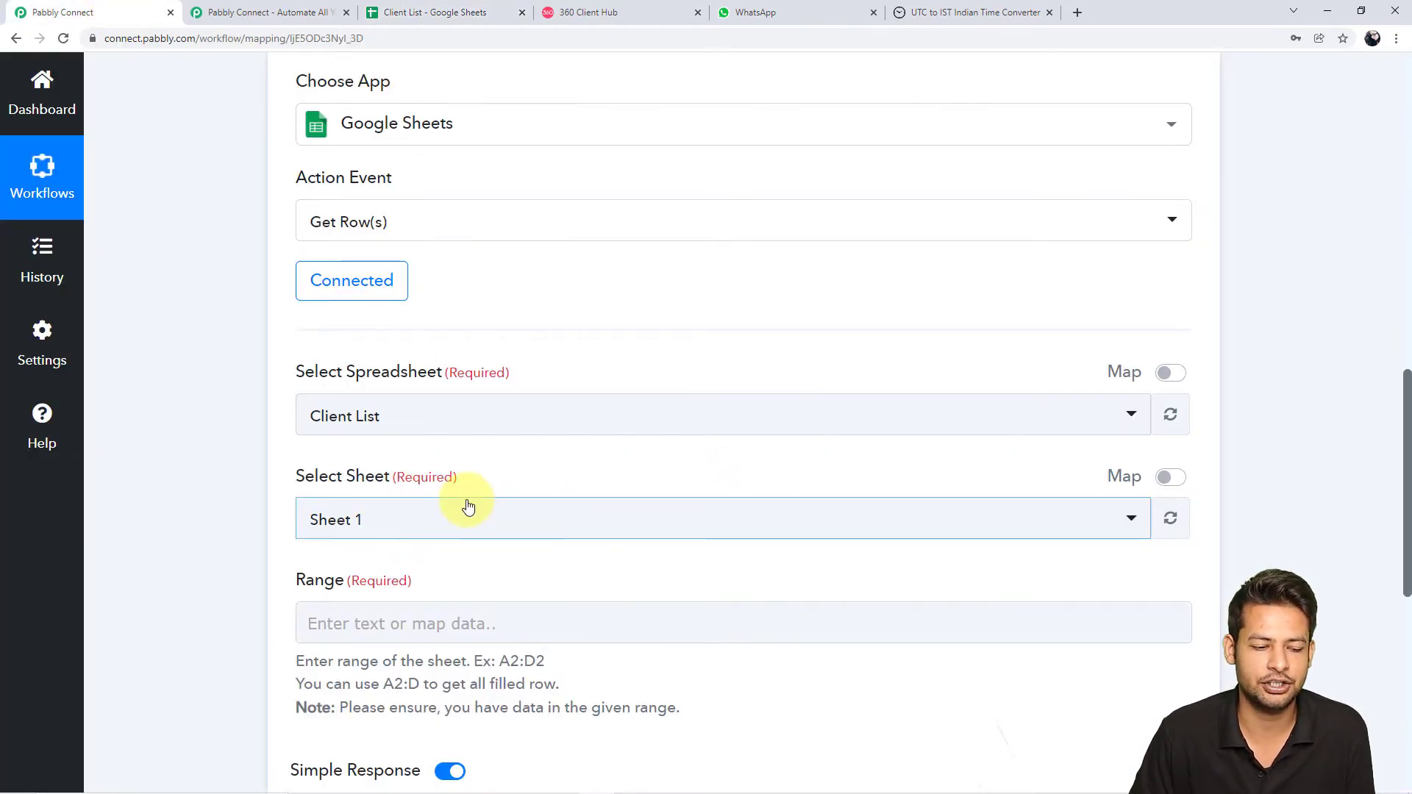
Review the A2:D2 example hint under the still-empty Range field
scroll(466, 505, down, 1)
click(457, 550)
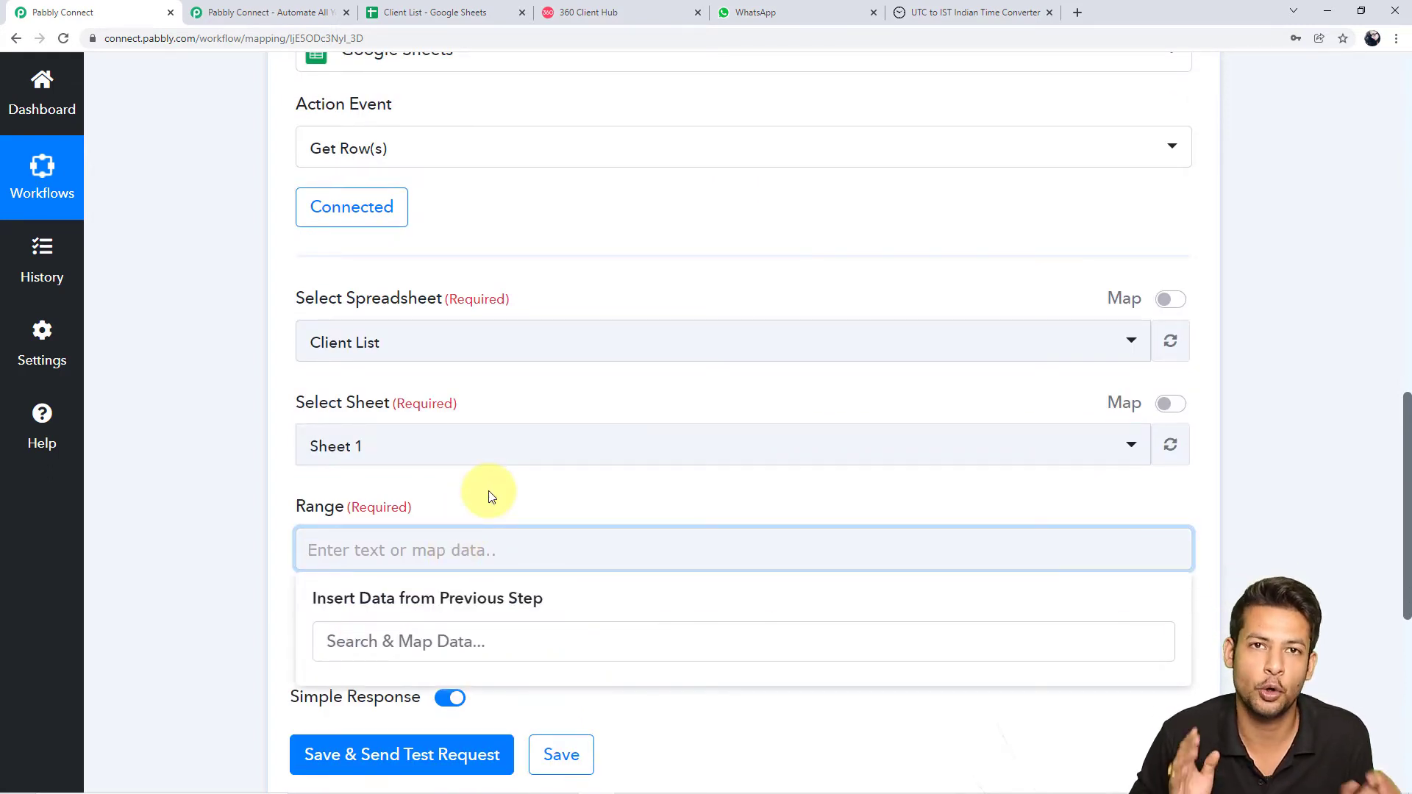
scroll(489, 493, down, 1)
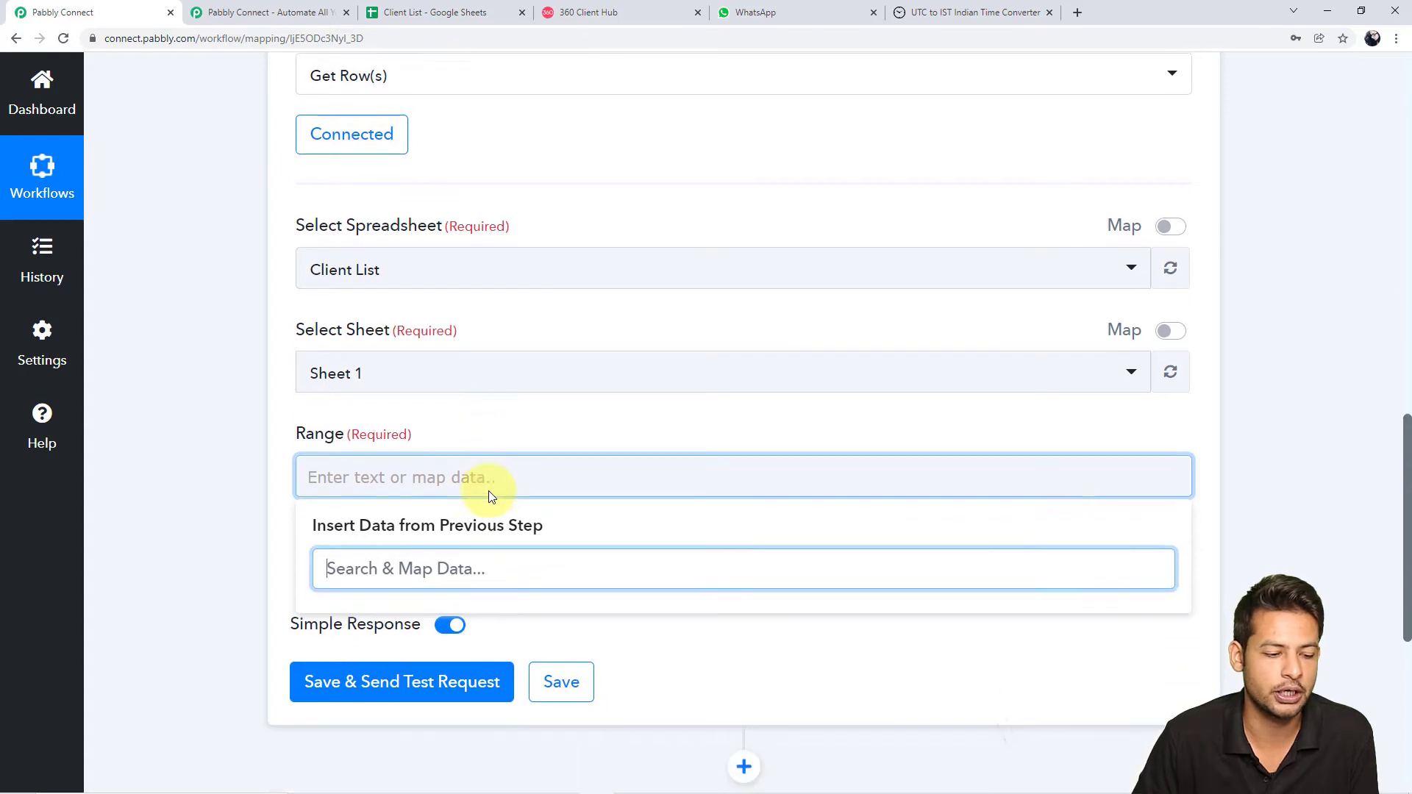
click(230, 500)
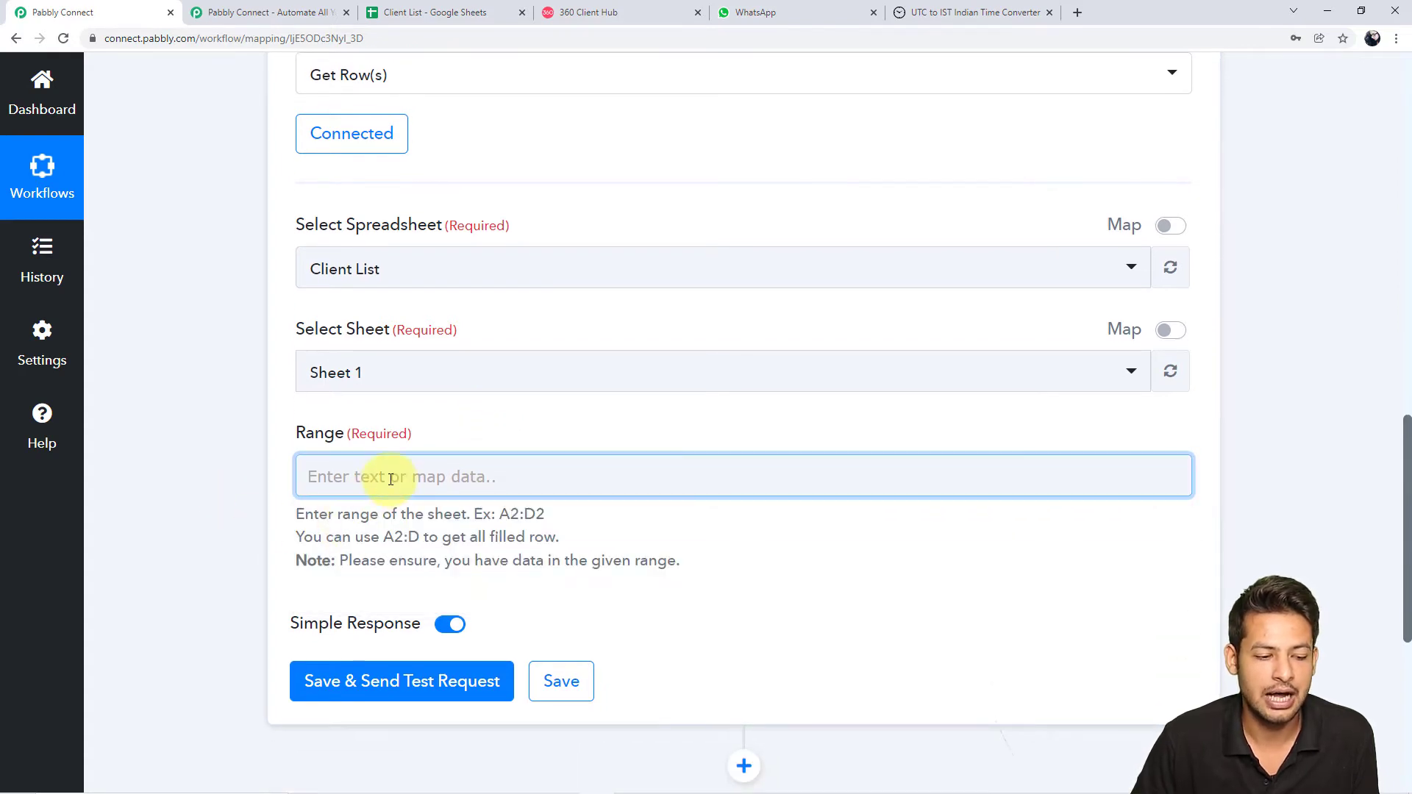
drag(301, 518, 621, 526)
click(616, 528)
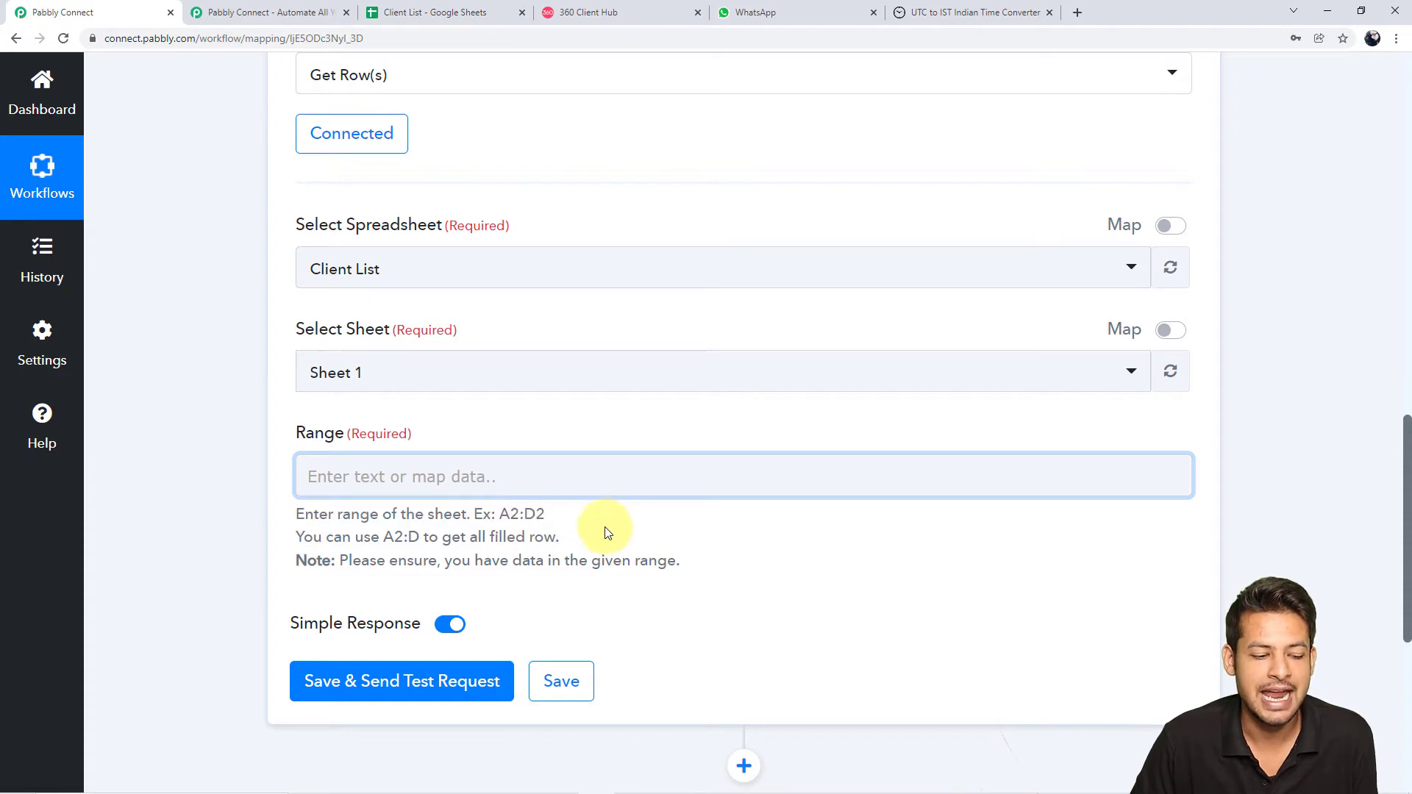
drag(292, 521, 605, 527)
click(608, 525)
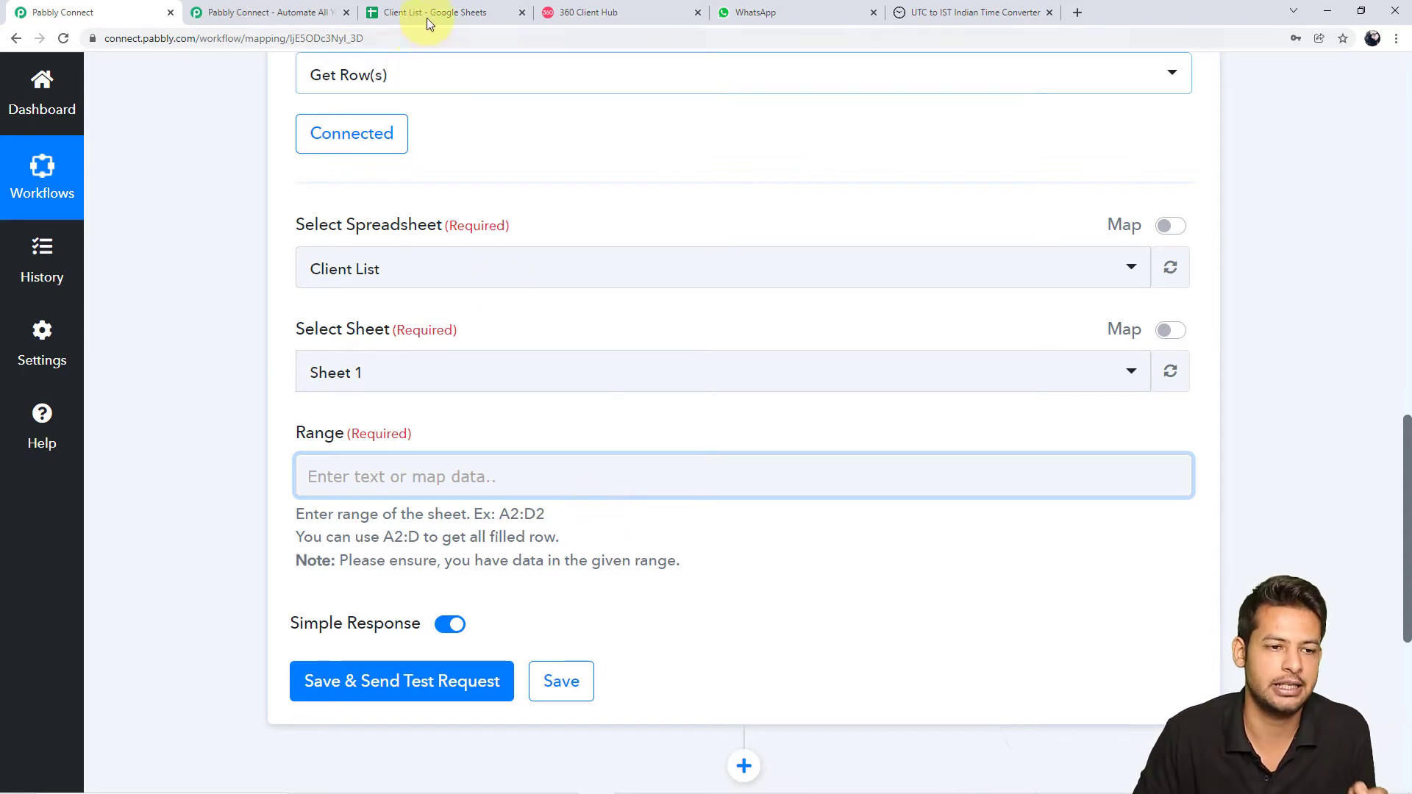
click(460, 6)
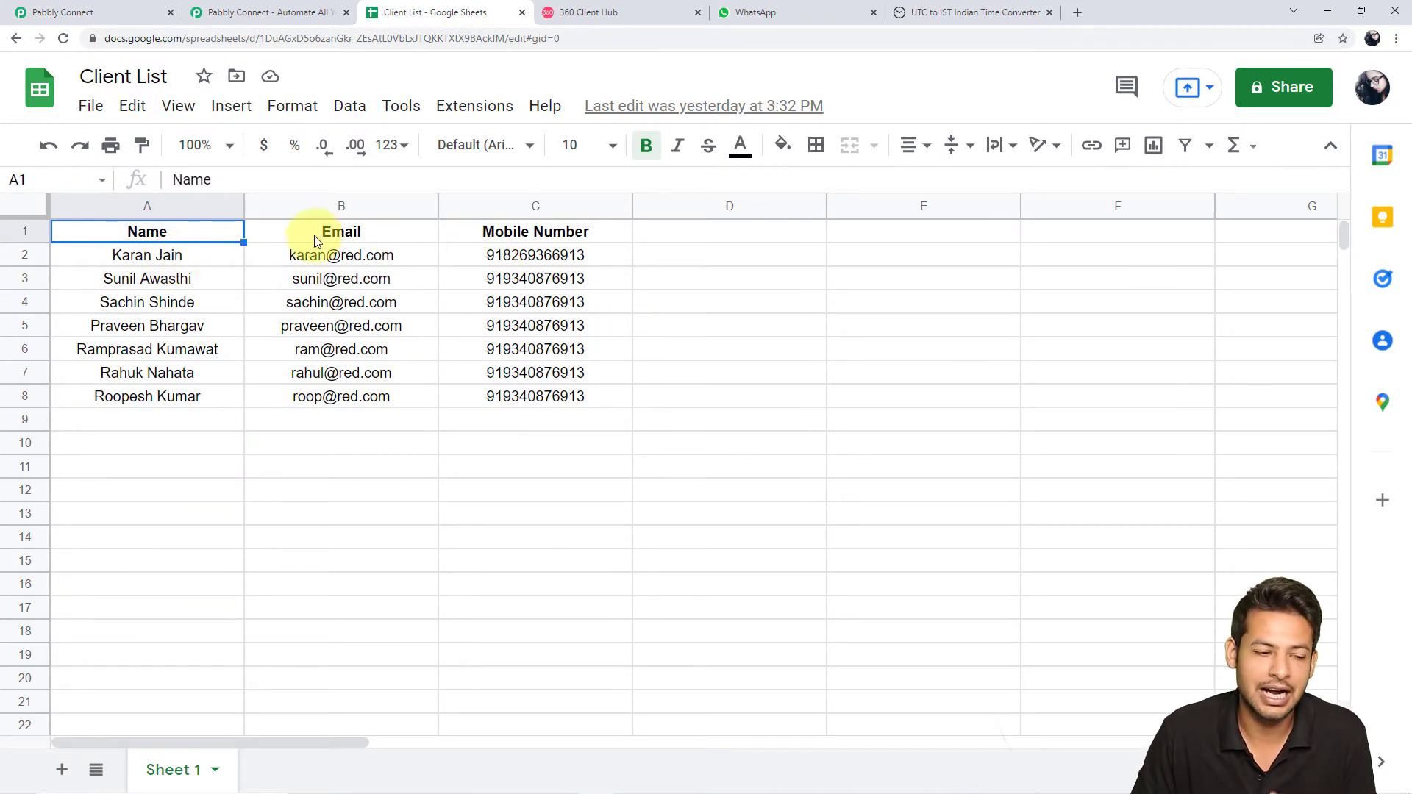
Identify A2 as the first data cell and C8 as the last filled cell
click(176, 255)
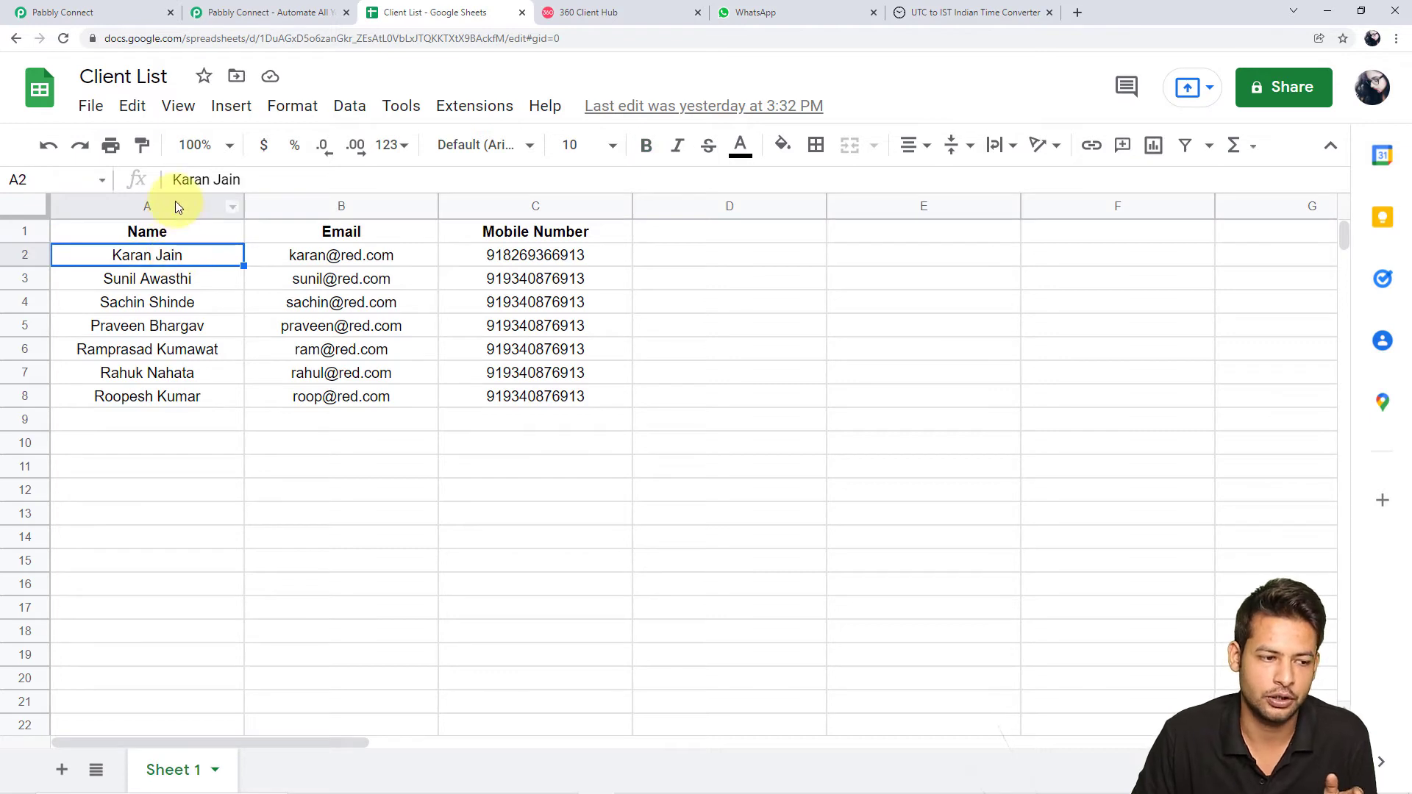
click(42, 183)
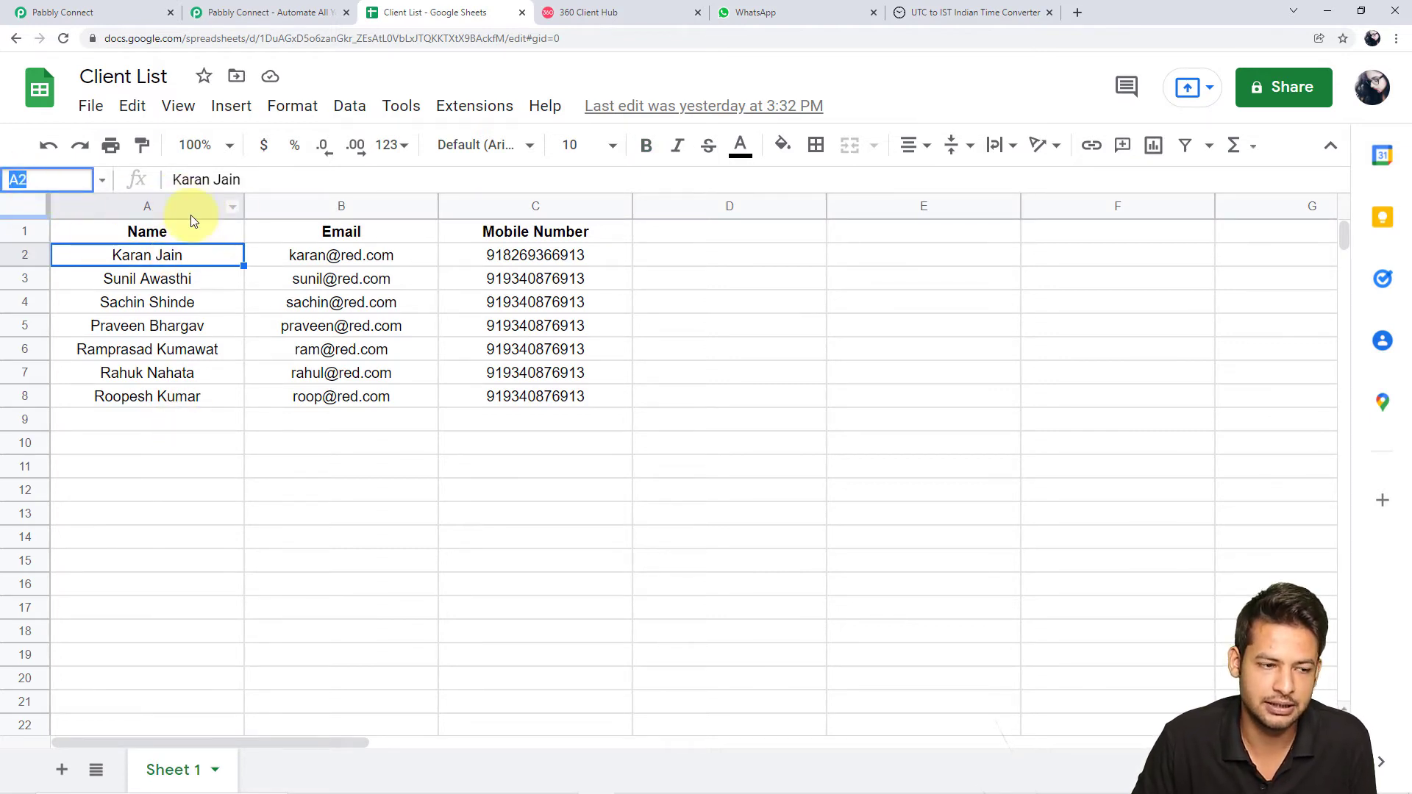
click(170, 260)
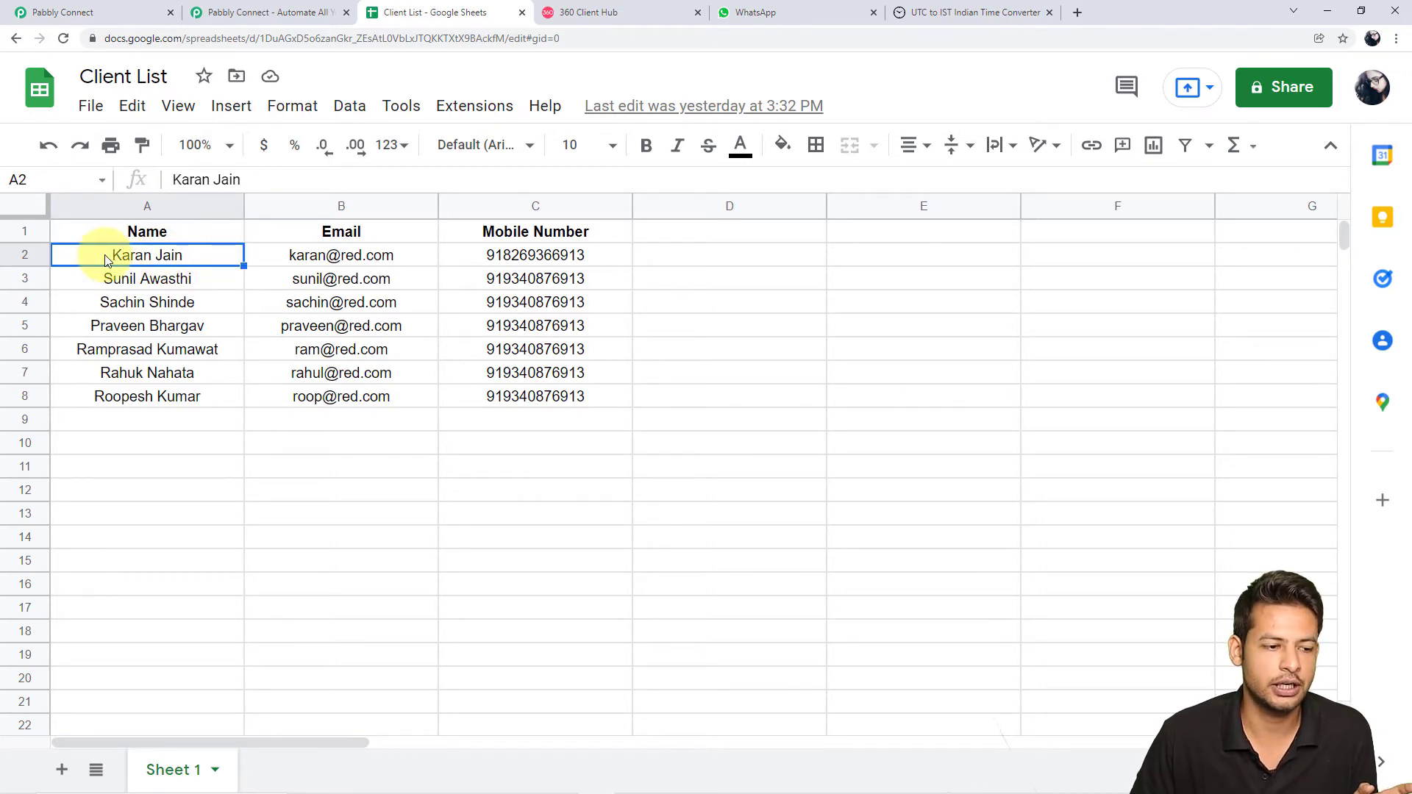
click(74, 13)
click(375, 471)
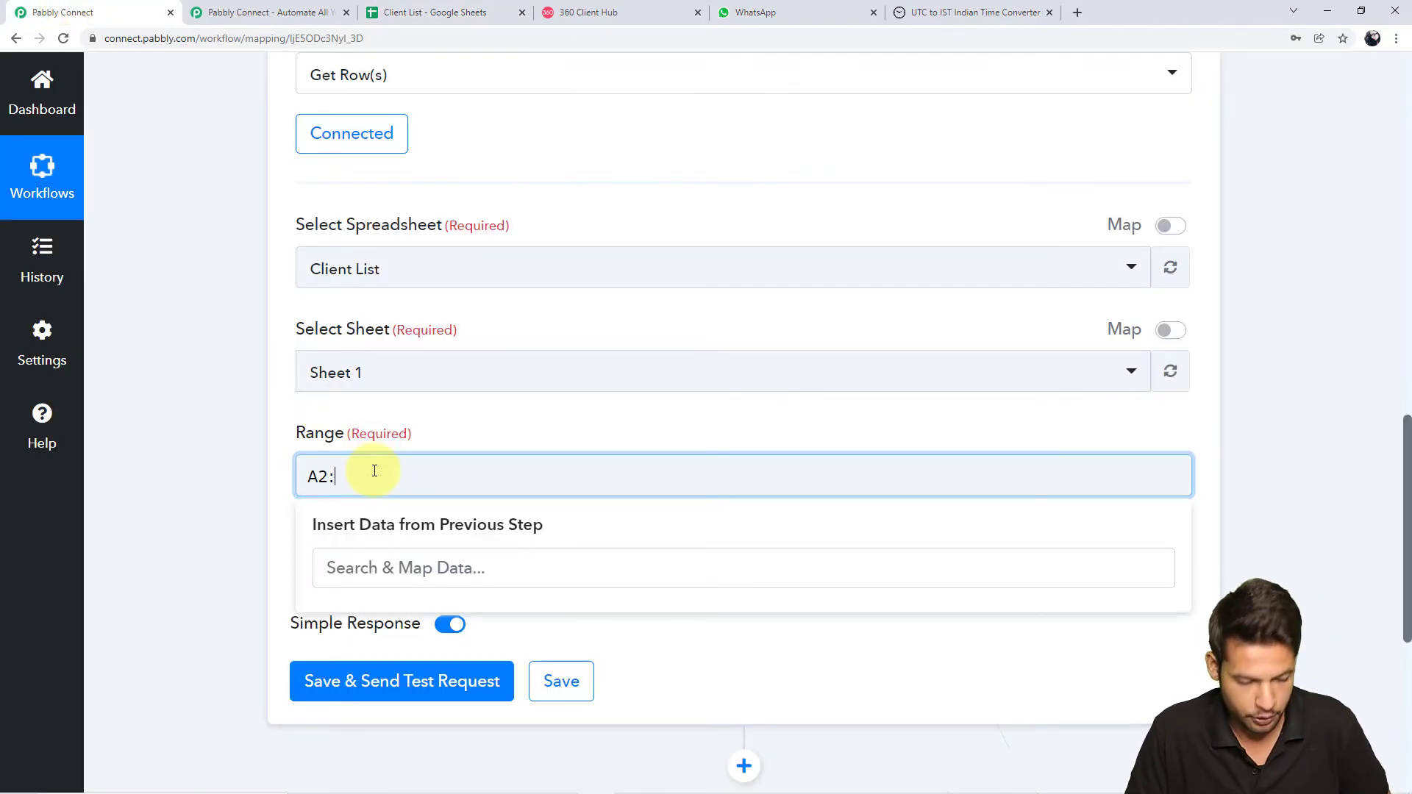
click(480, 8)
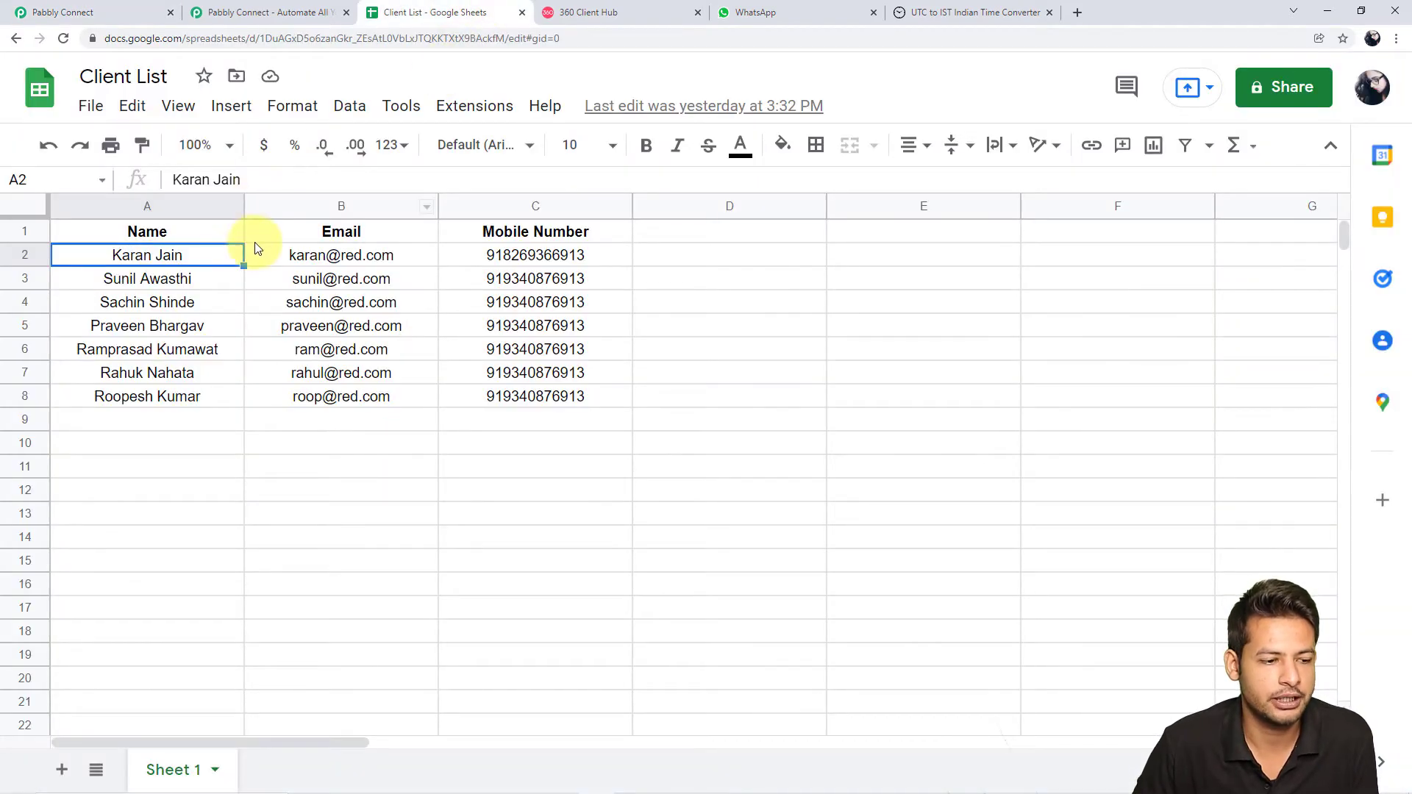
mouse_move(263, 266)
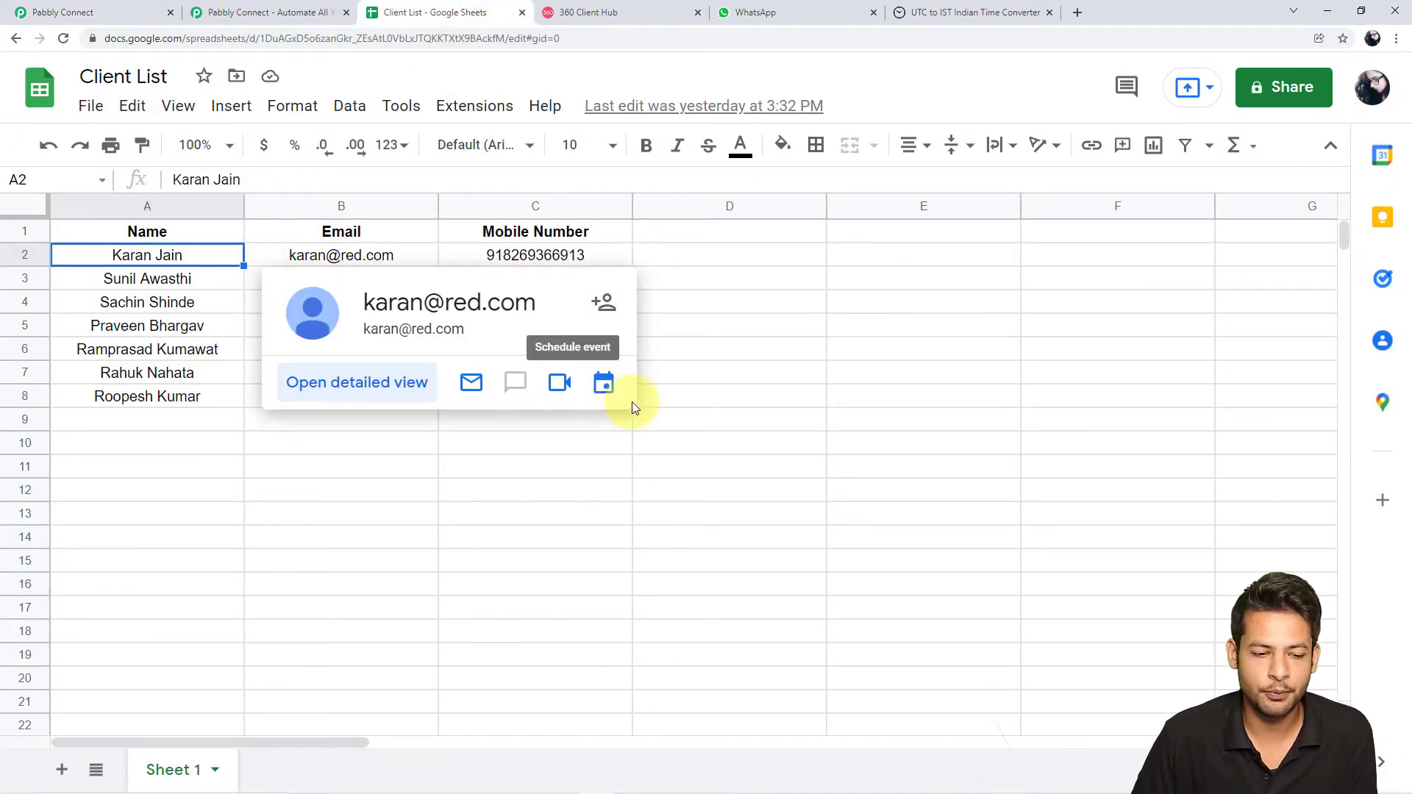
click(524, 400)
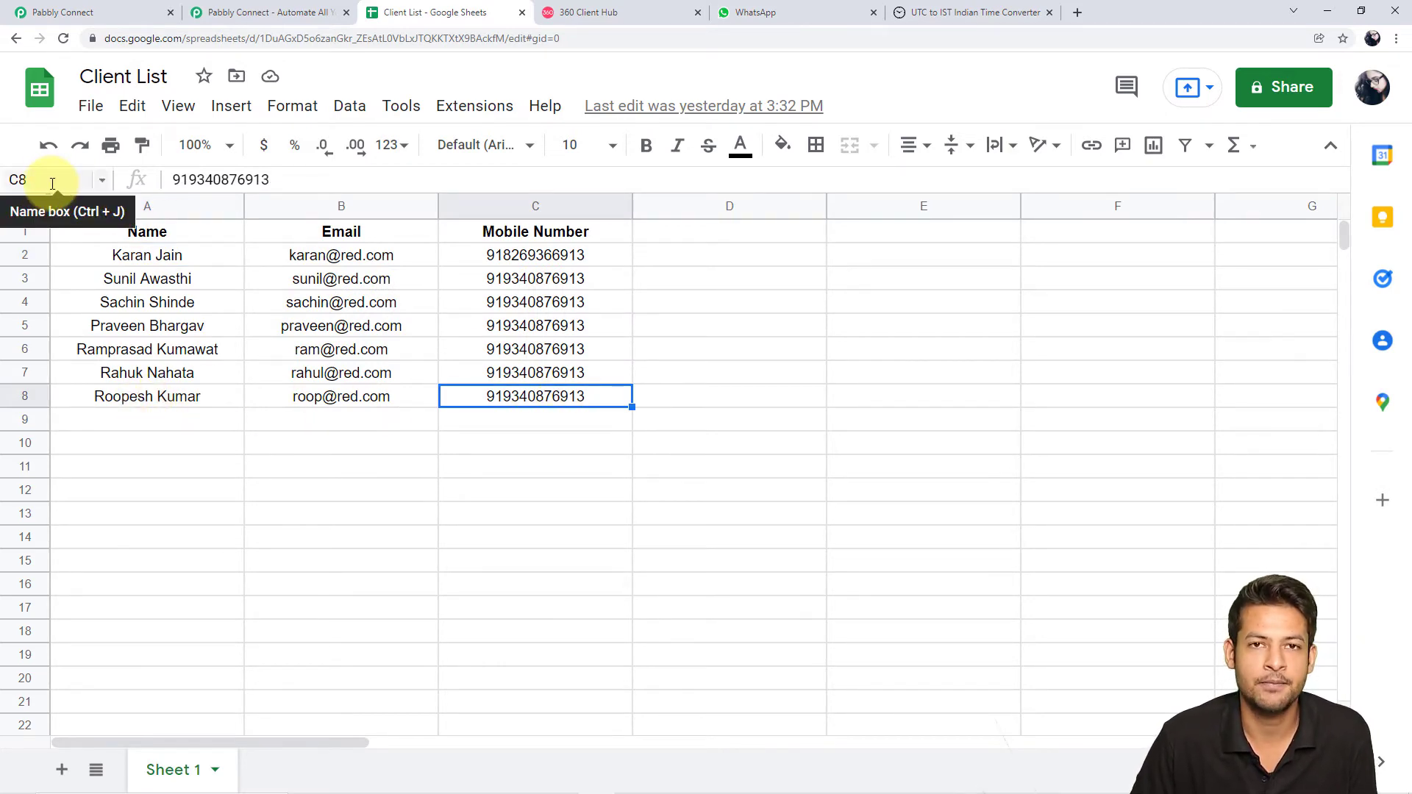
click(104, 11)
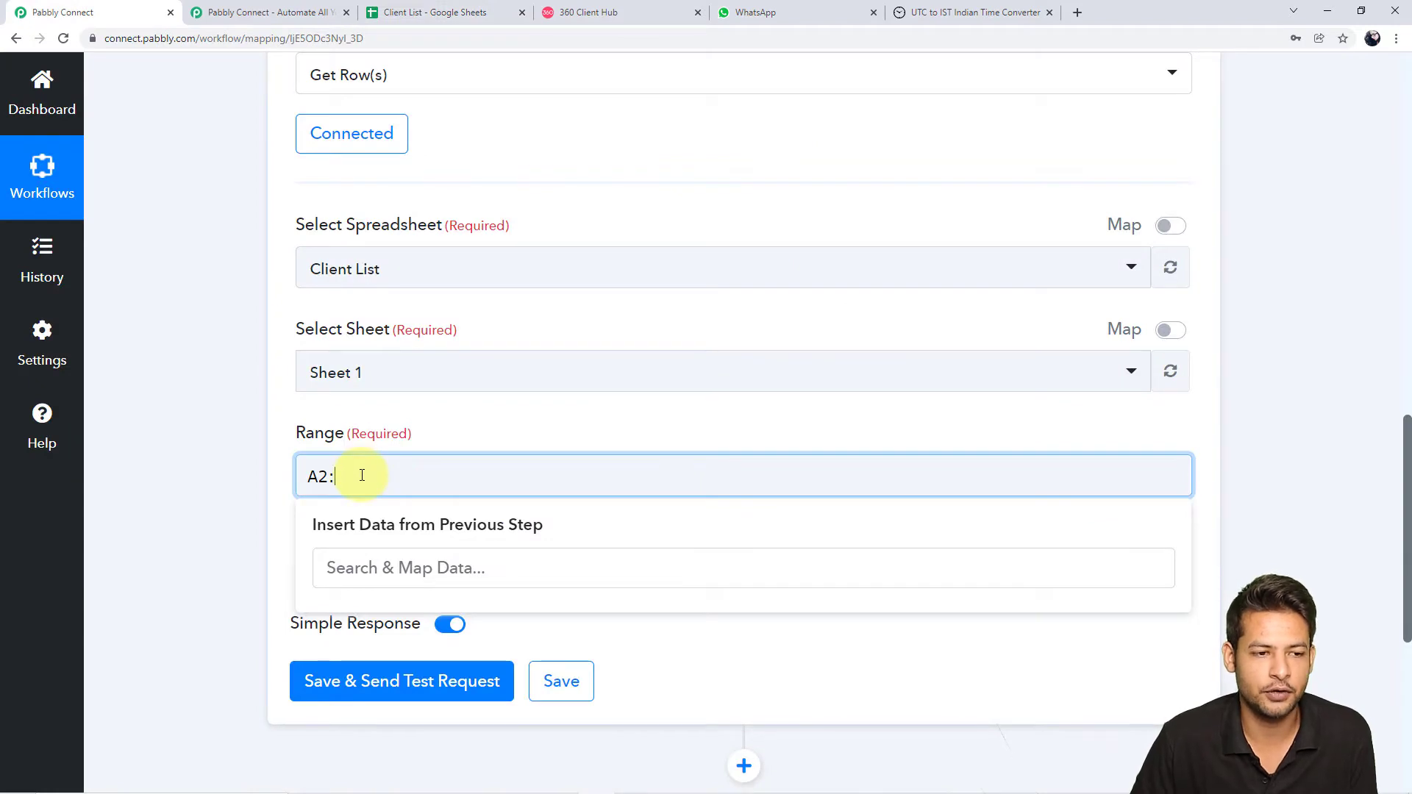
Highlight the Client List data span from A2 to C8
click(440, 11)
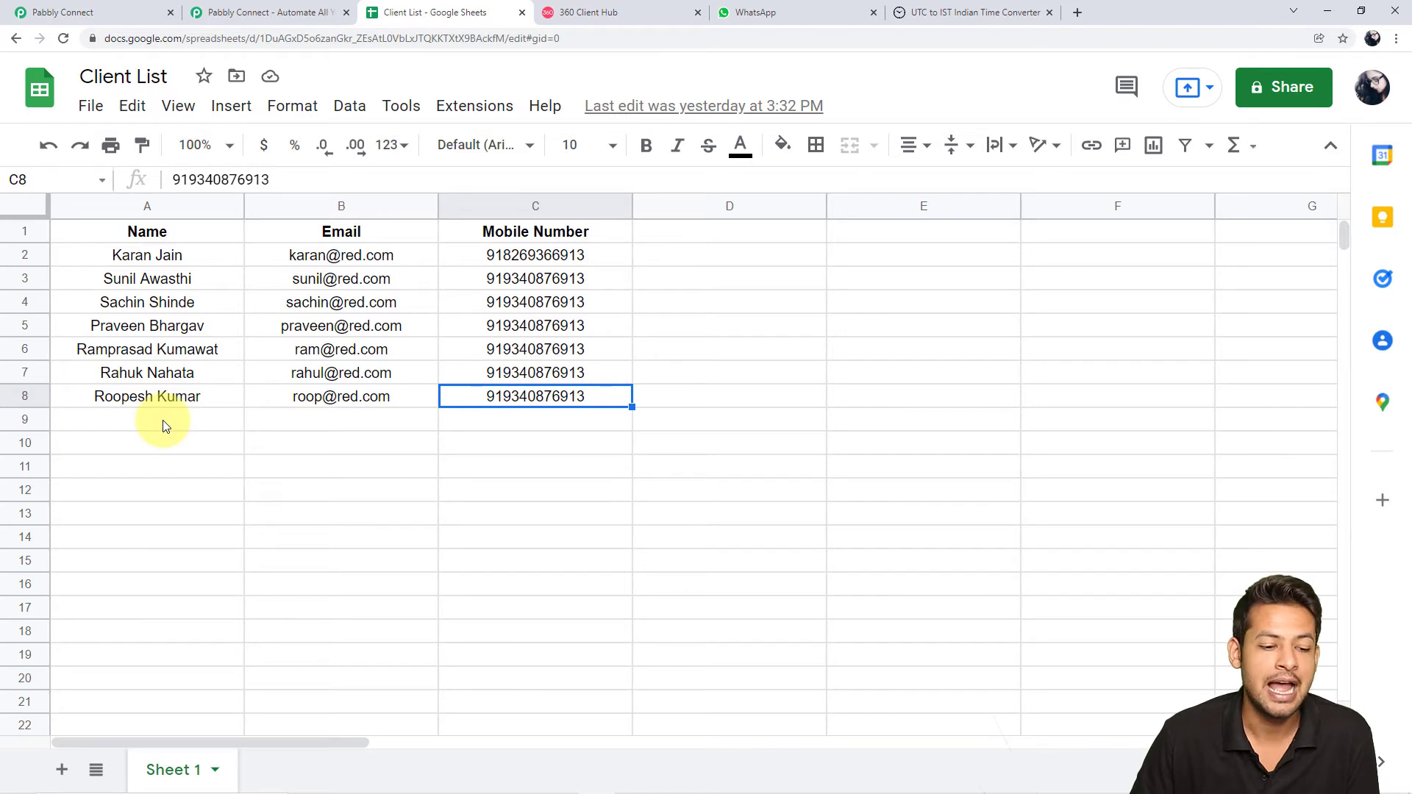
click(170, 260)
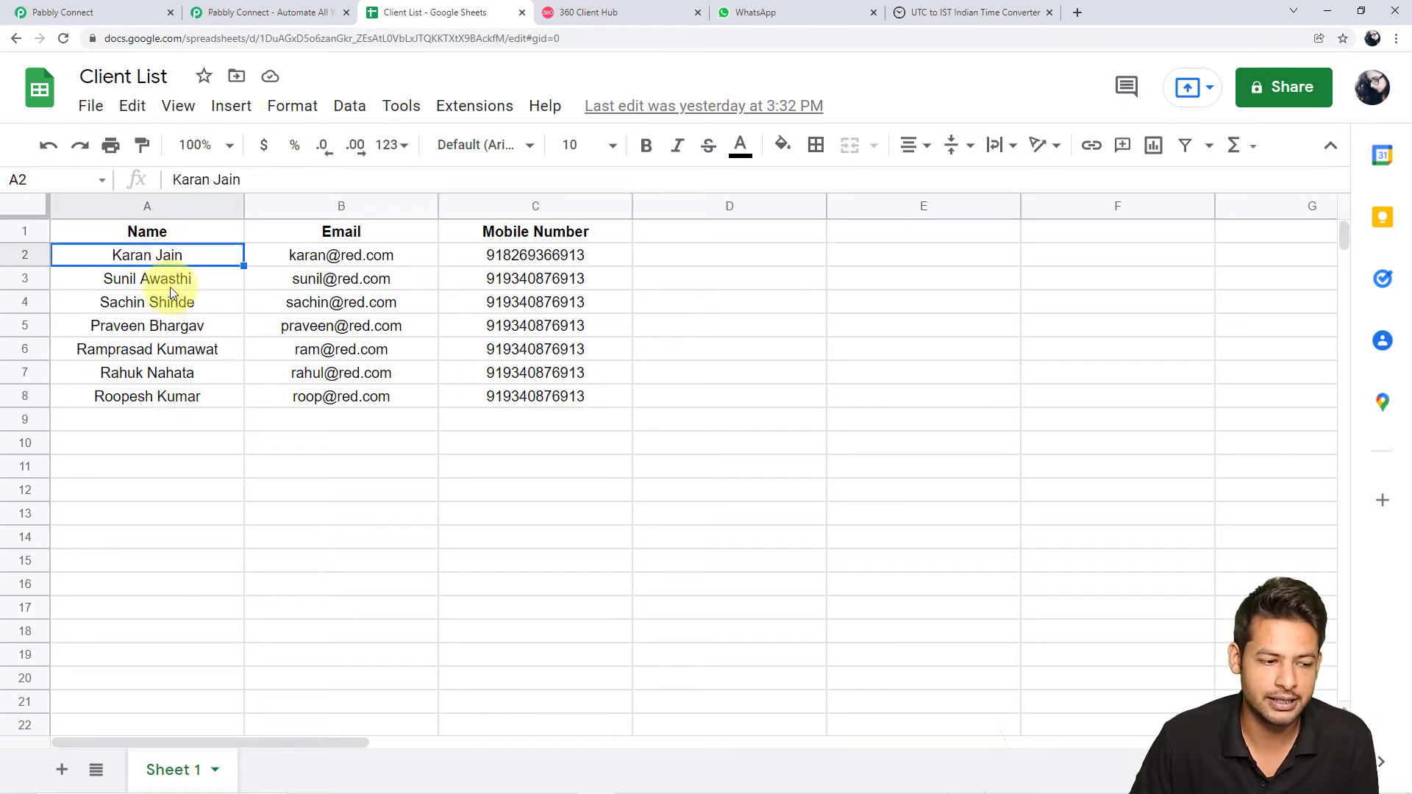
click(537, 397)
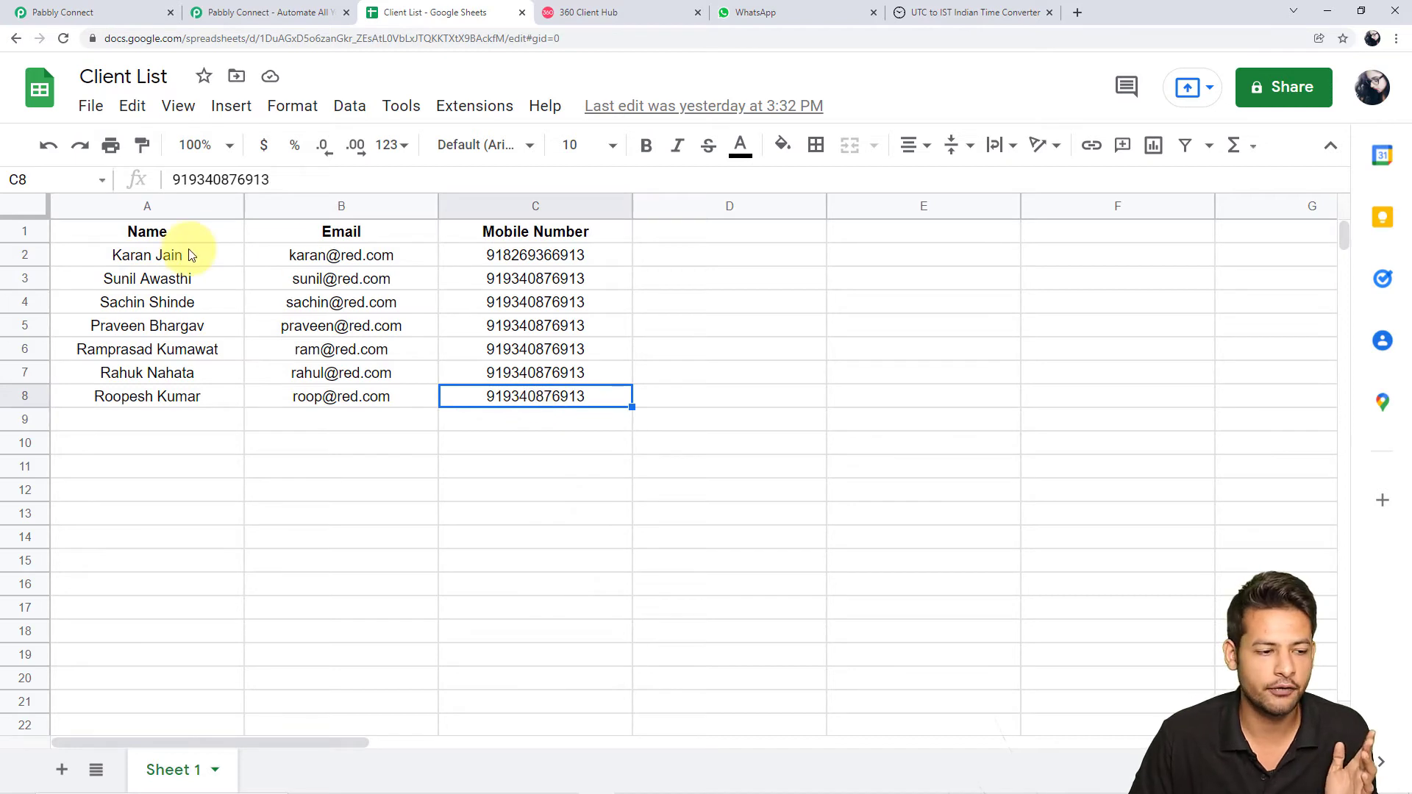
click(190, 254)
click(544, 398)
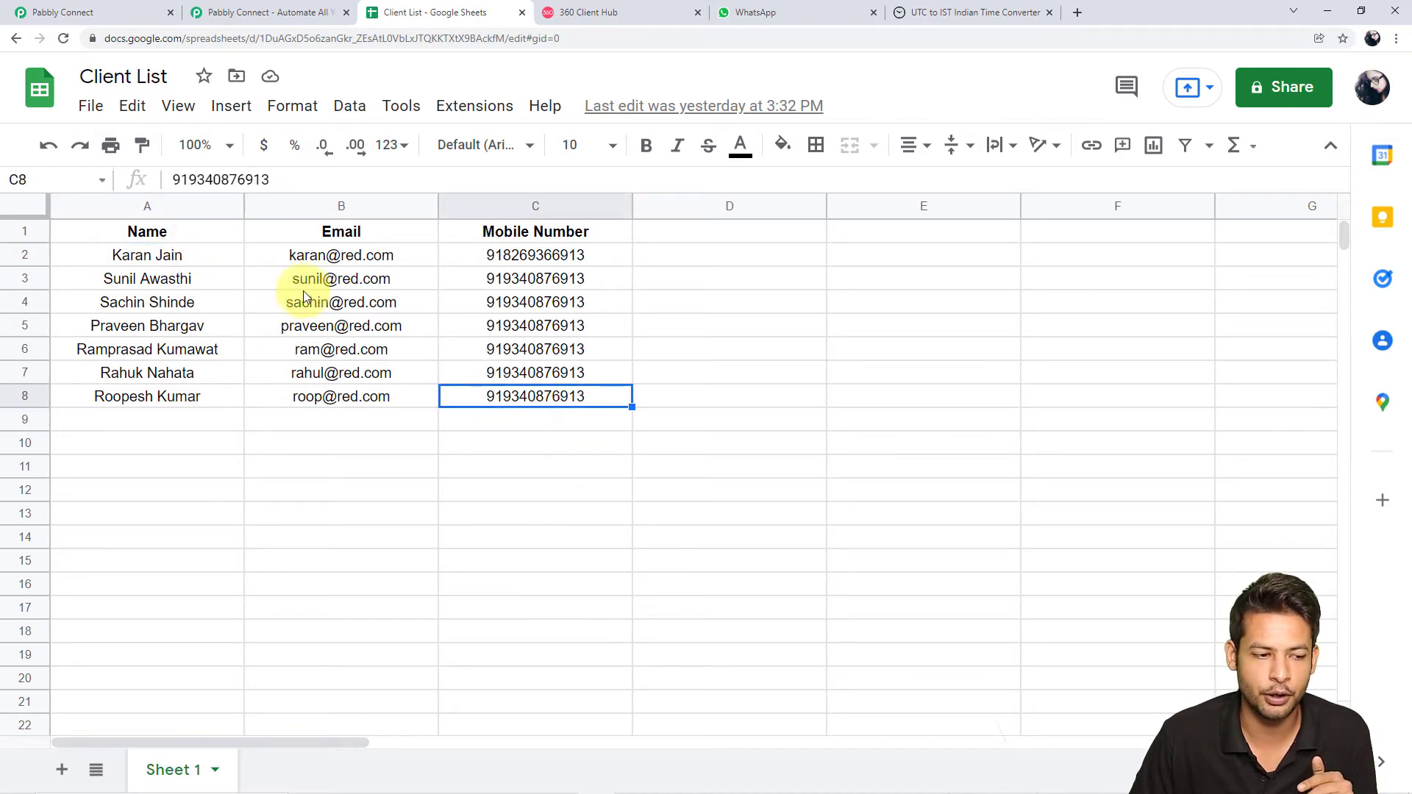
click(225, 256)
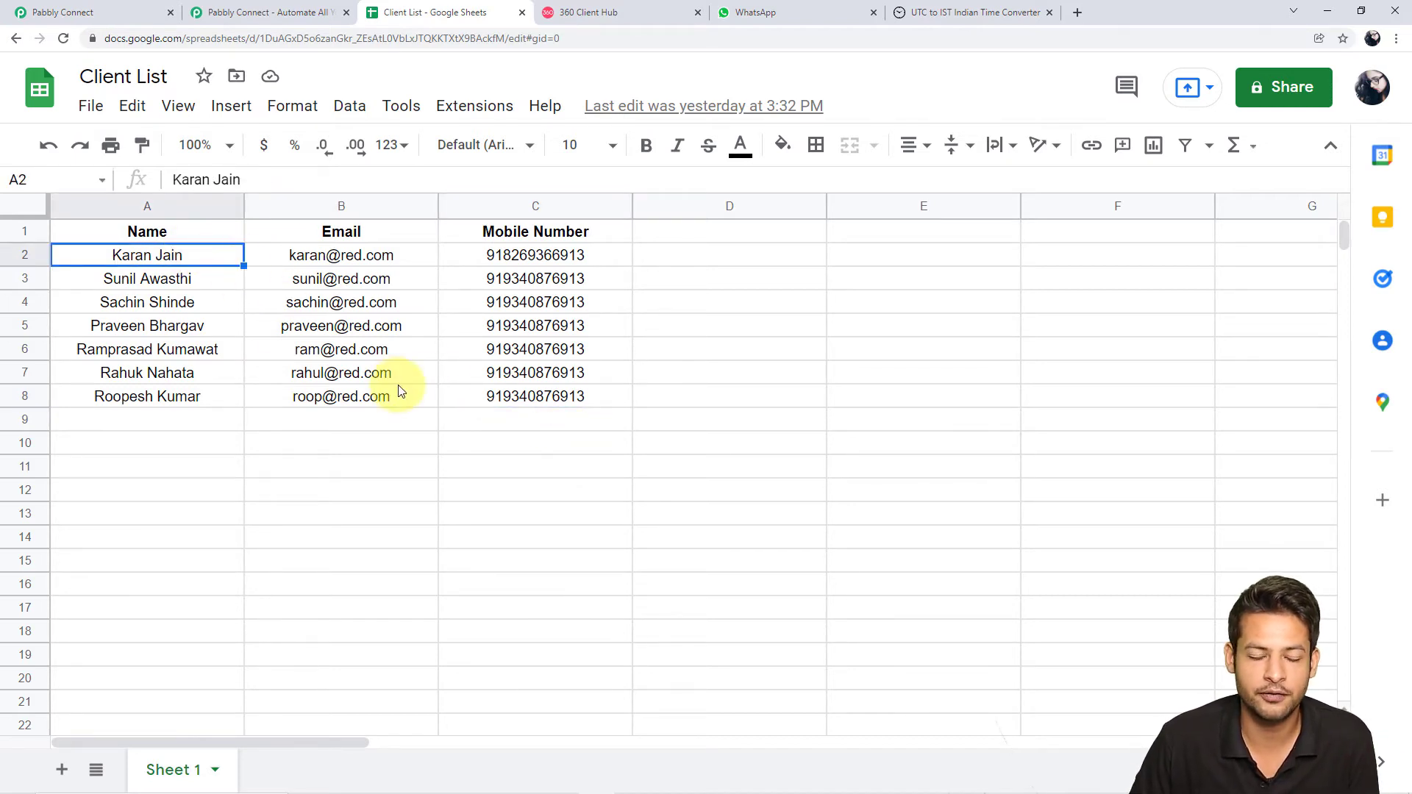
click(578, 398)
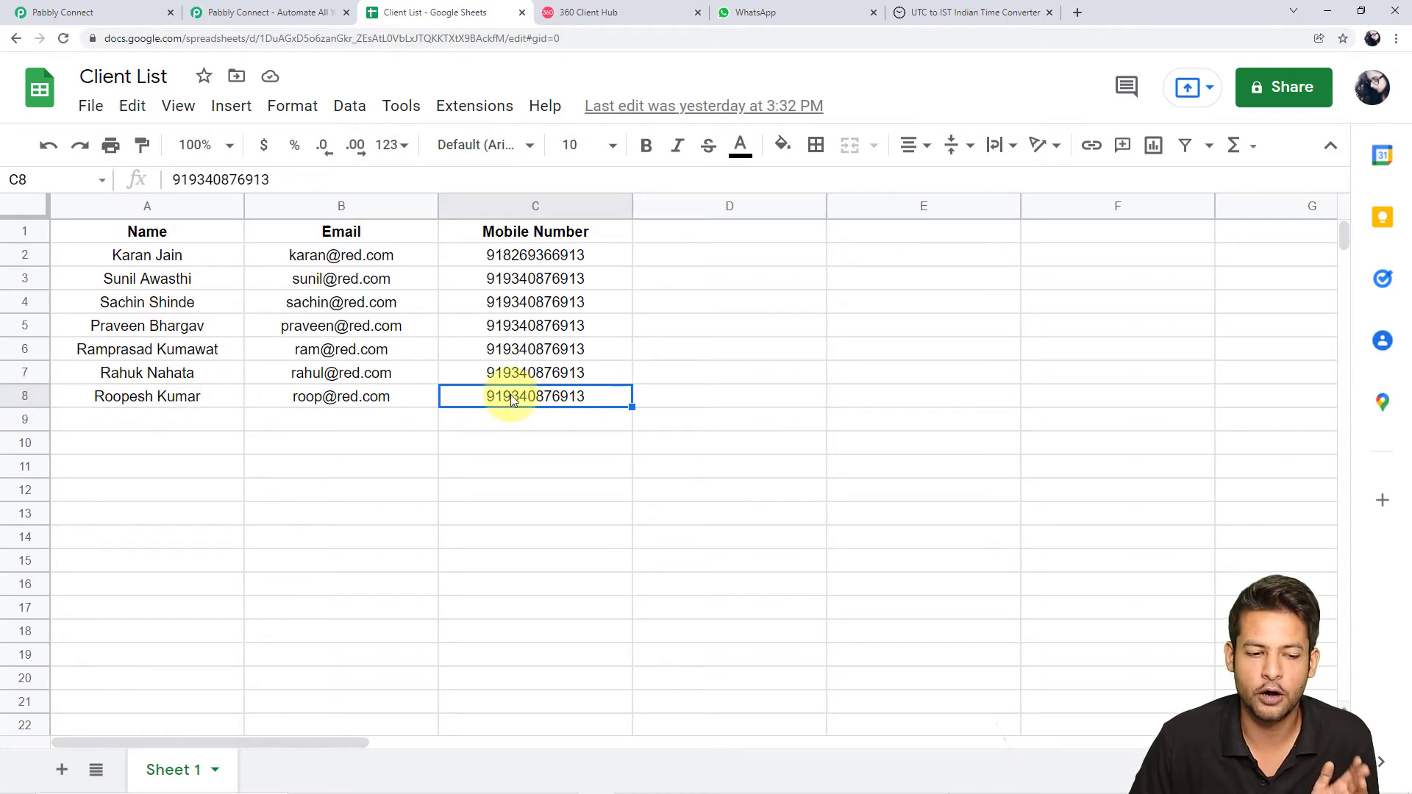
Select the Mobile Number column and confirm the rows below row 8 are empty
click(567, 200)
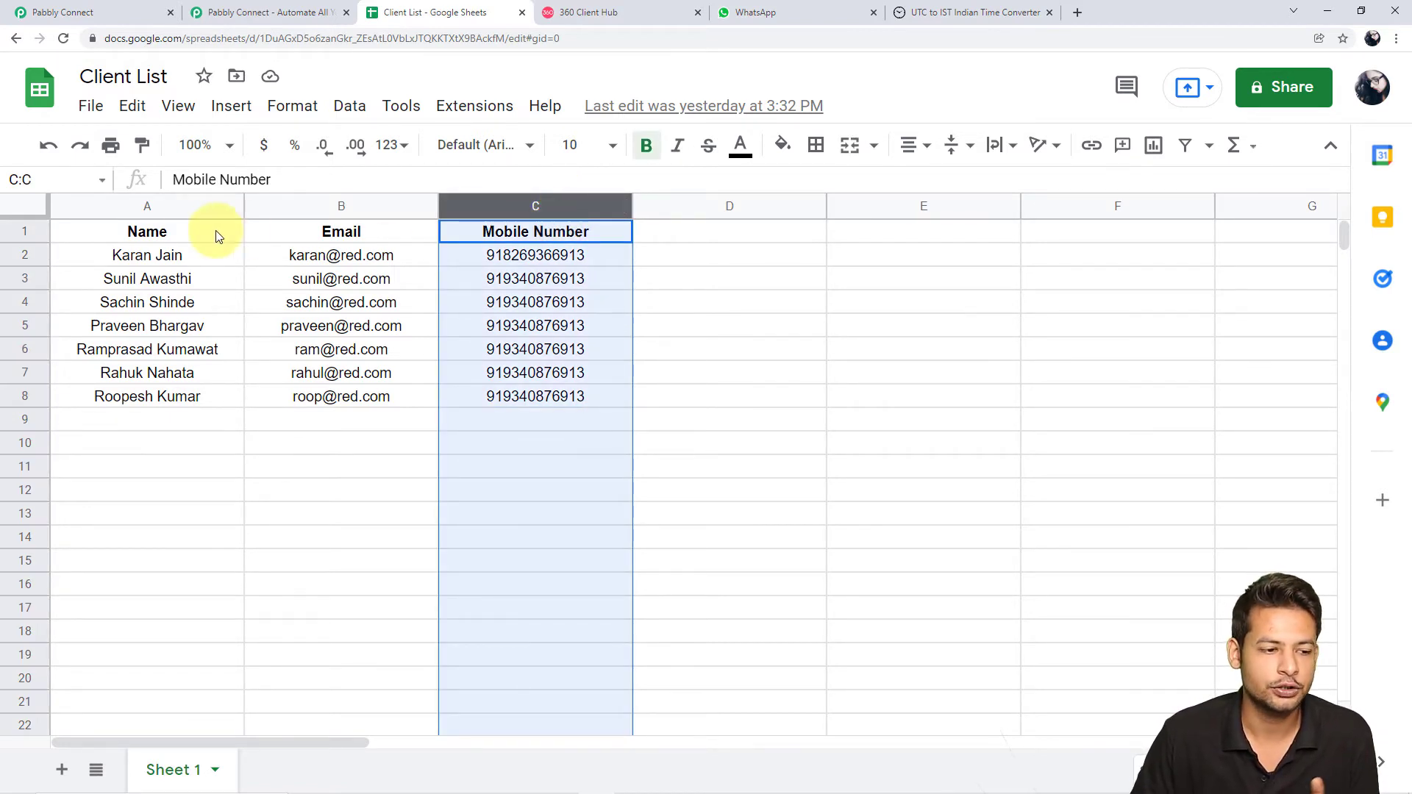
click(179, 254)
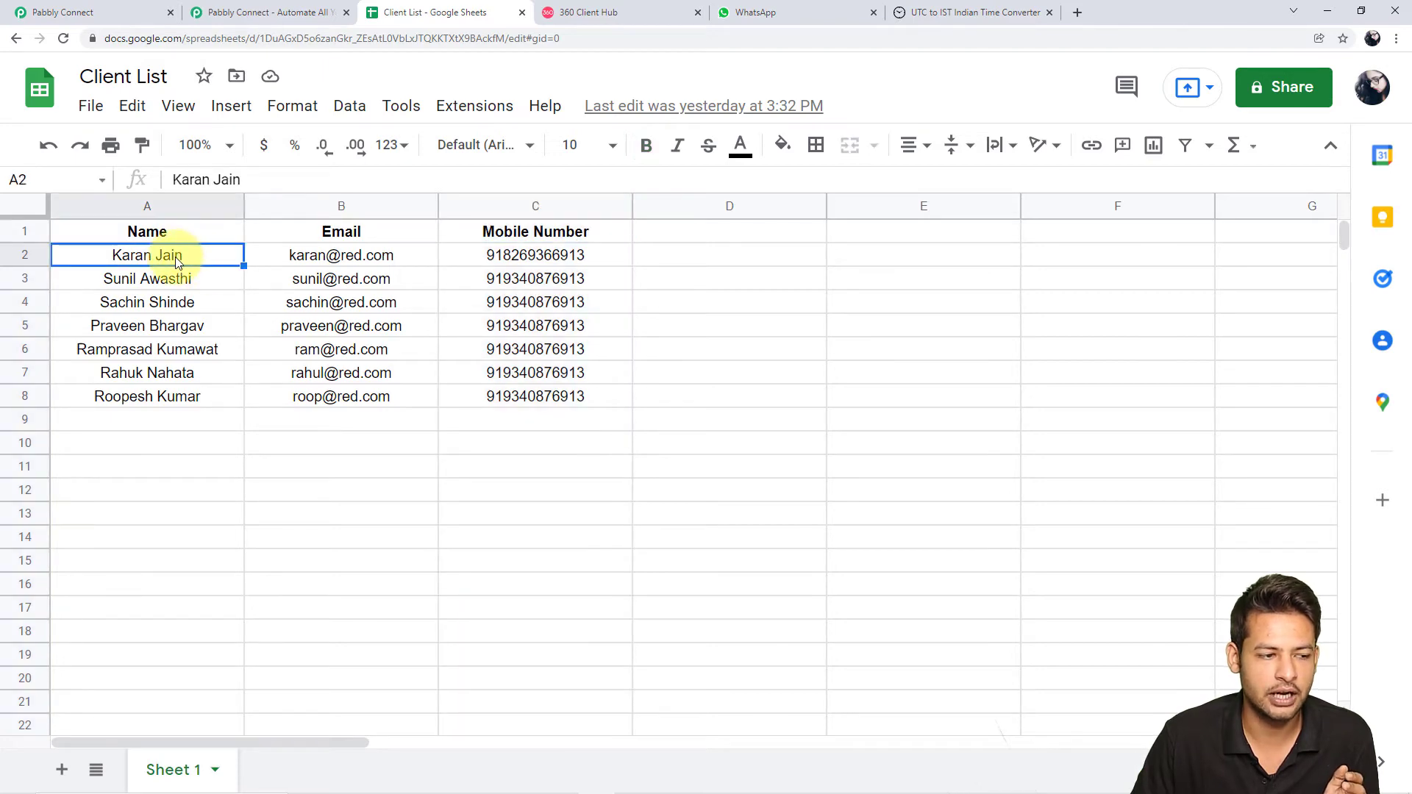
click(564, 207)
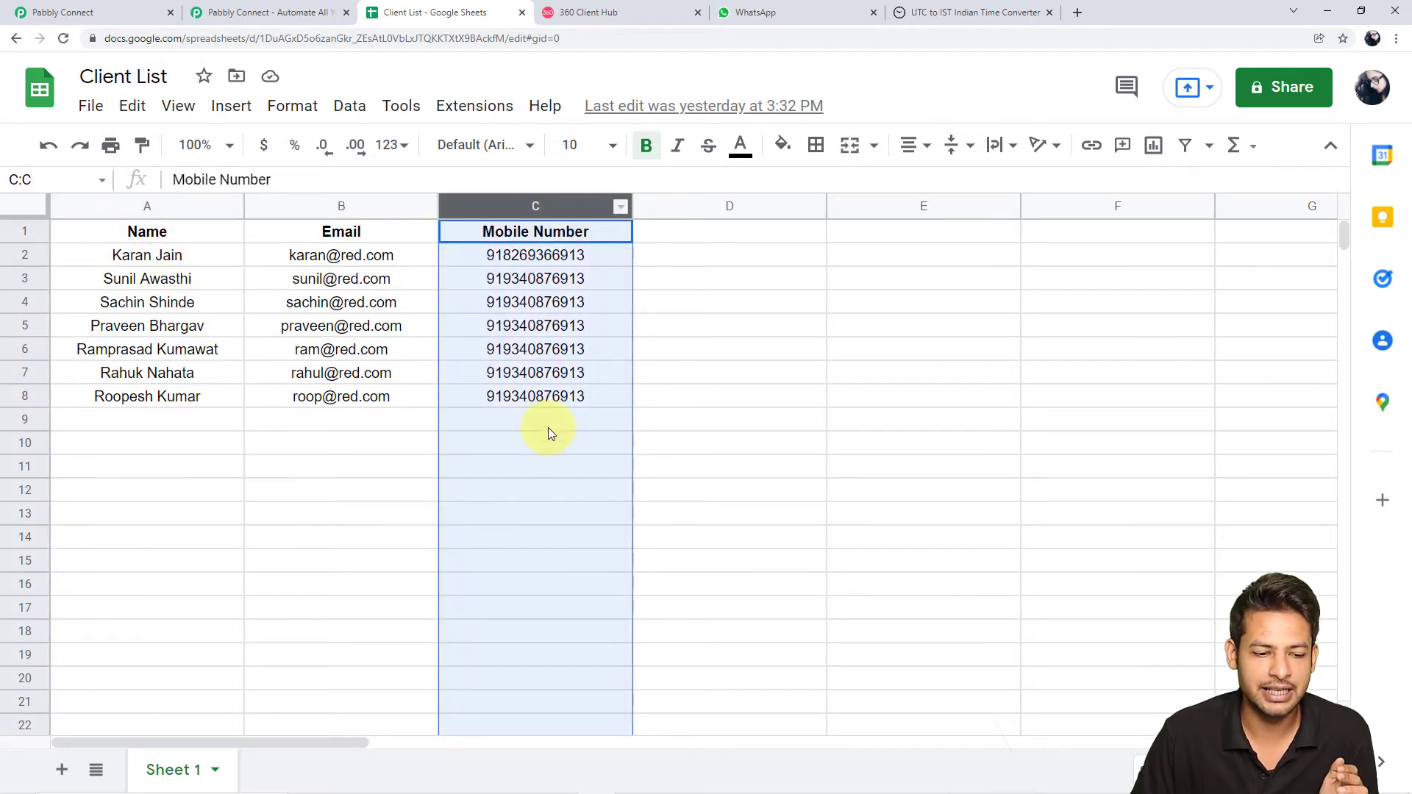
scroll(545, 471, down, 2)
scroll(542, 485, down, 9)
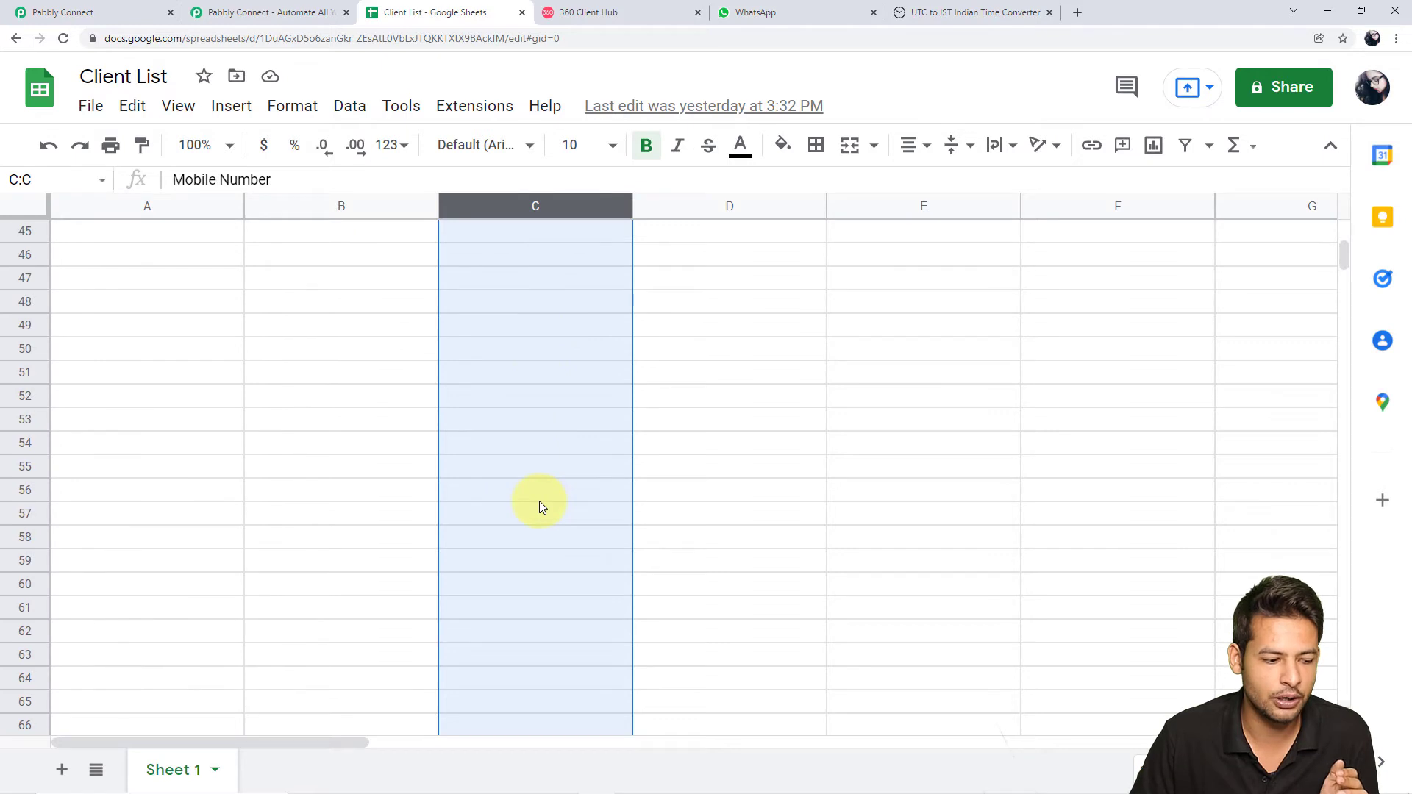
scroll(540, 508, down, 2)
click(540, 565)
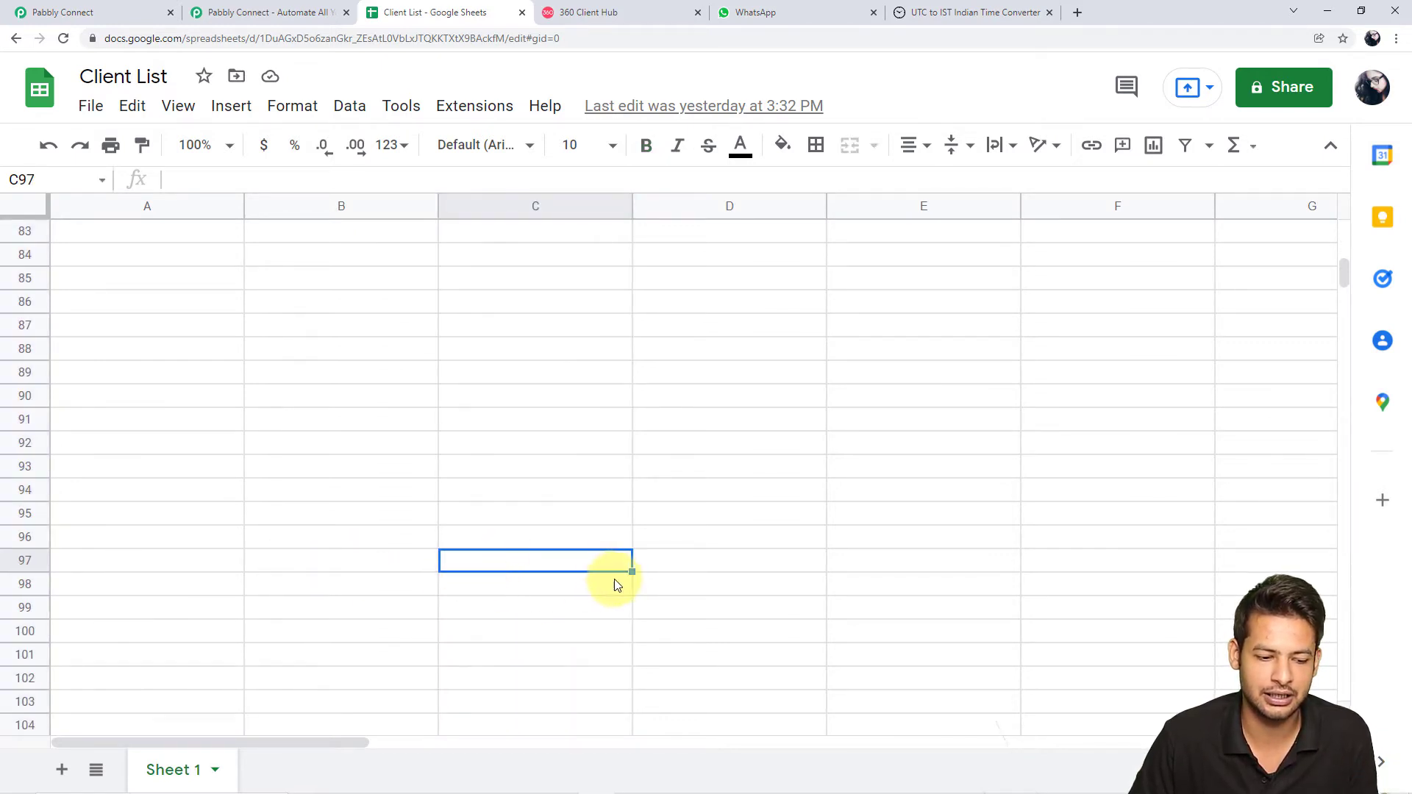
scroll(523, 439, up, 14)
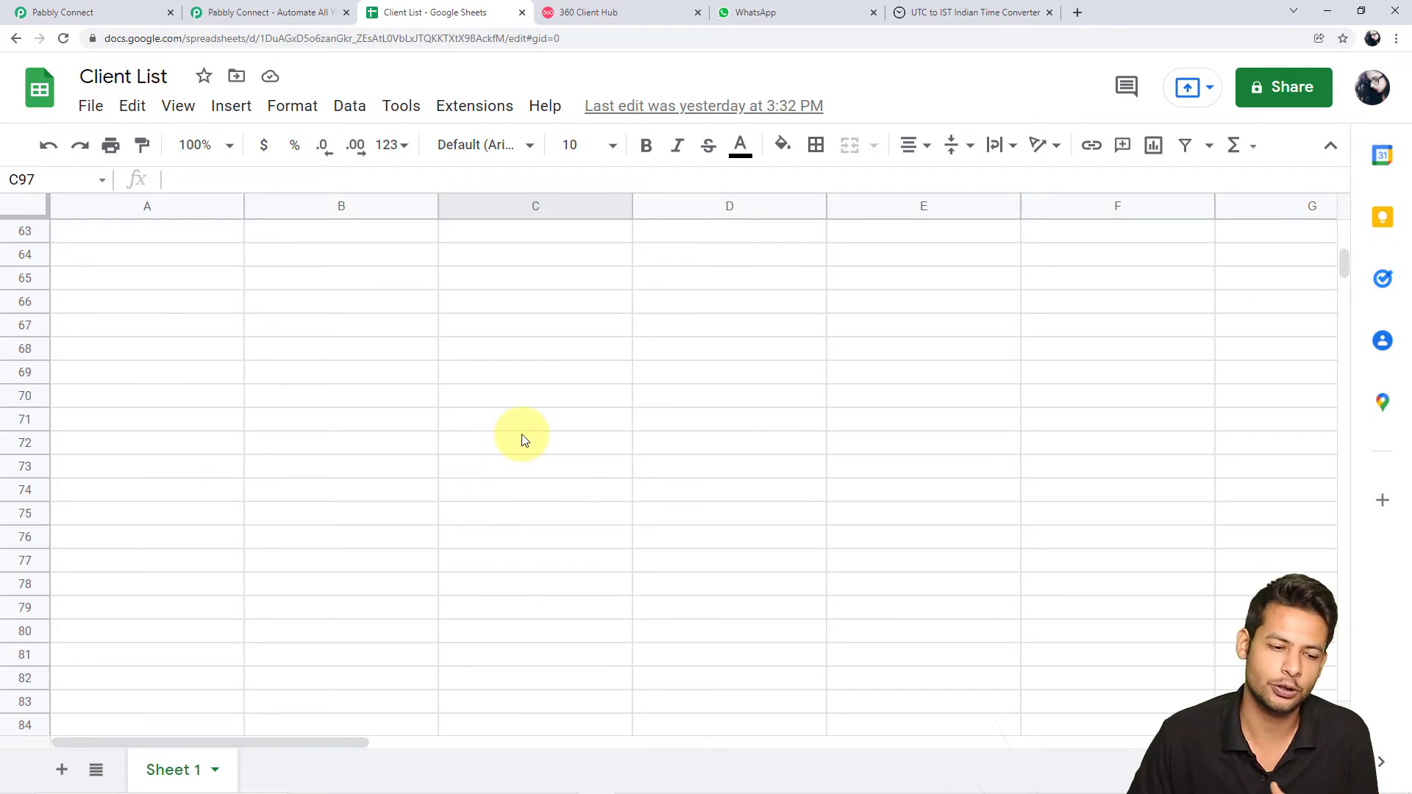
Set the Range to A2:C and send a test request
click(44, 7)
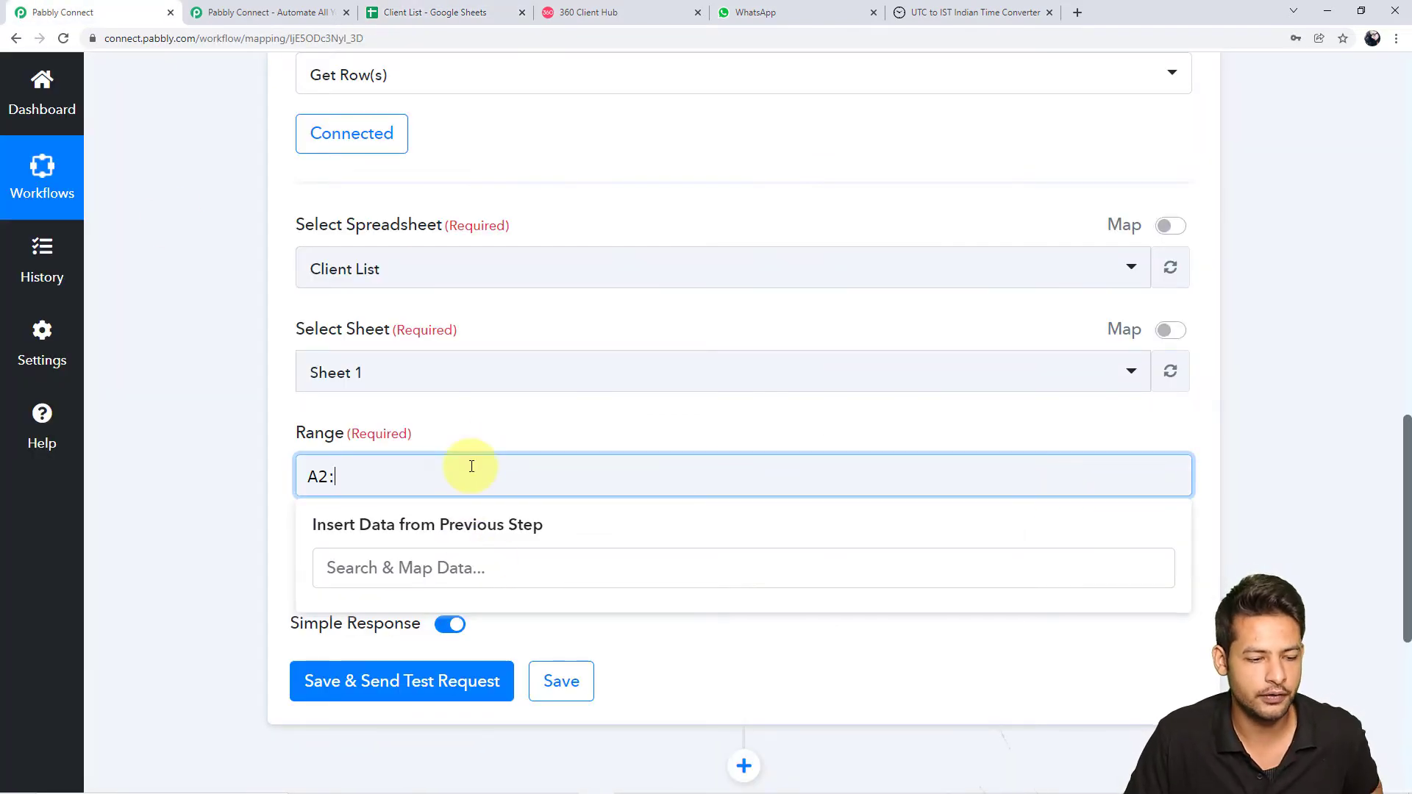
click(295, 475)
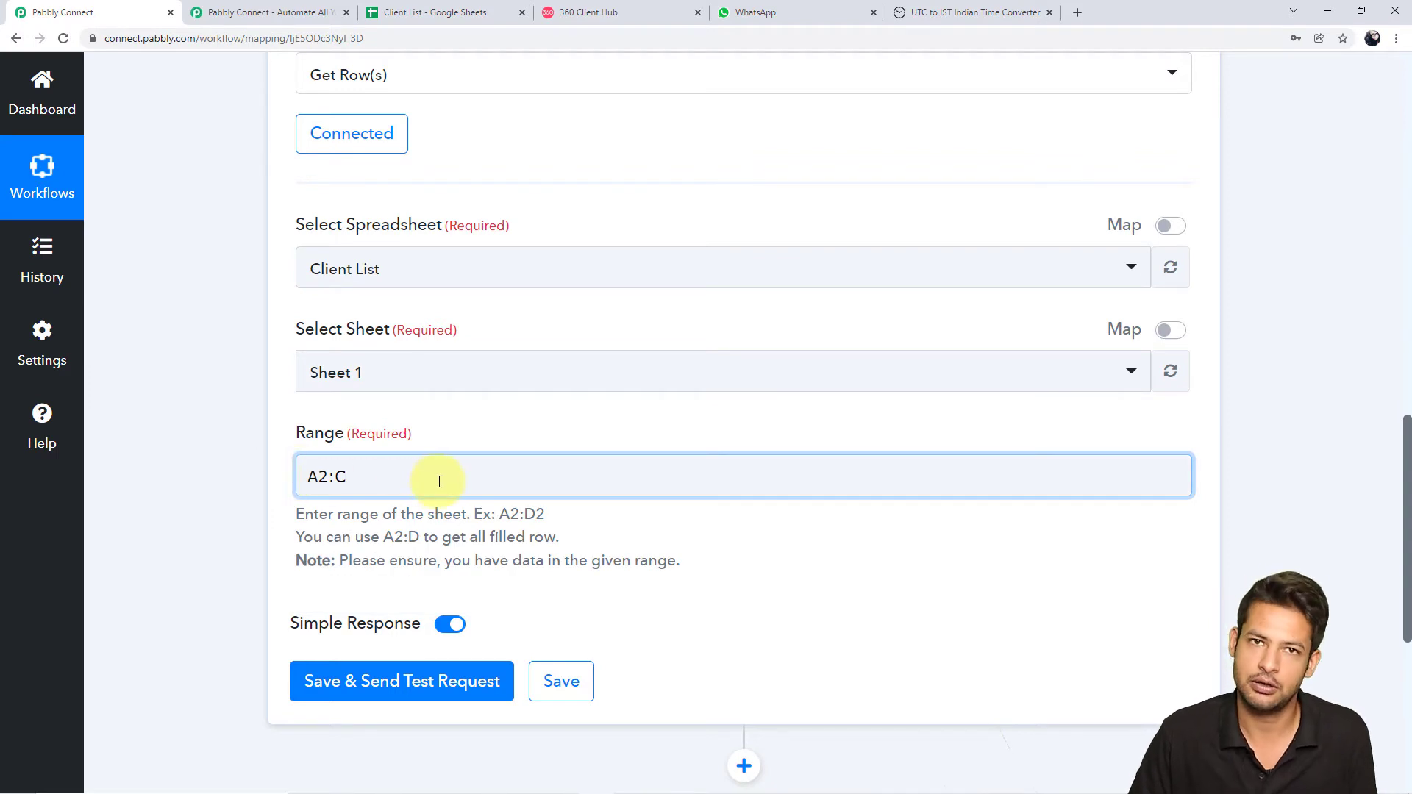
scroll(451, 581, down, 1)
click(445, 616)
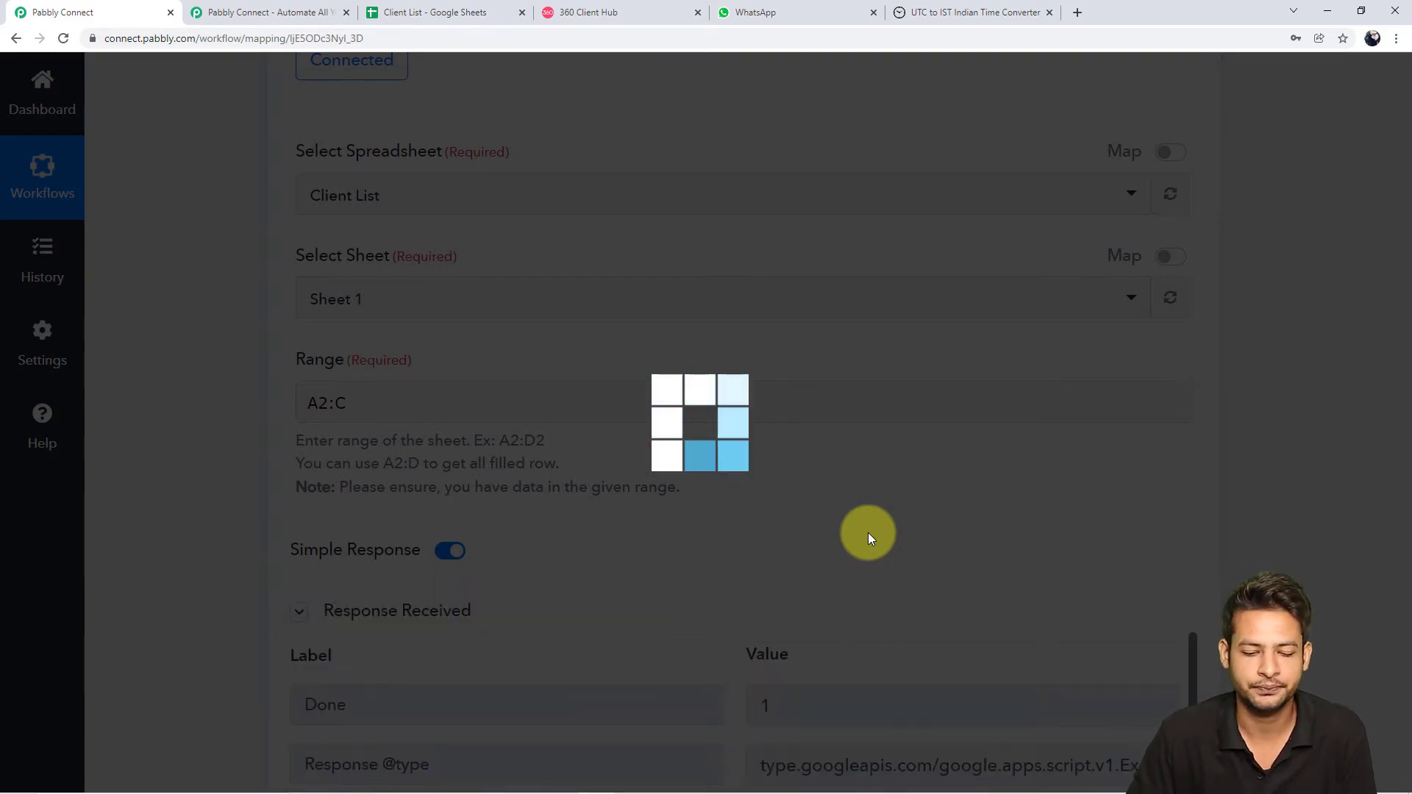
Review the first client's name, email and mobile number in the test response
scroll(1065, 589, down, 2)
scroll(1148, 573, down, 2)
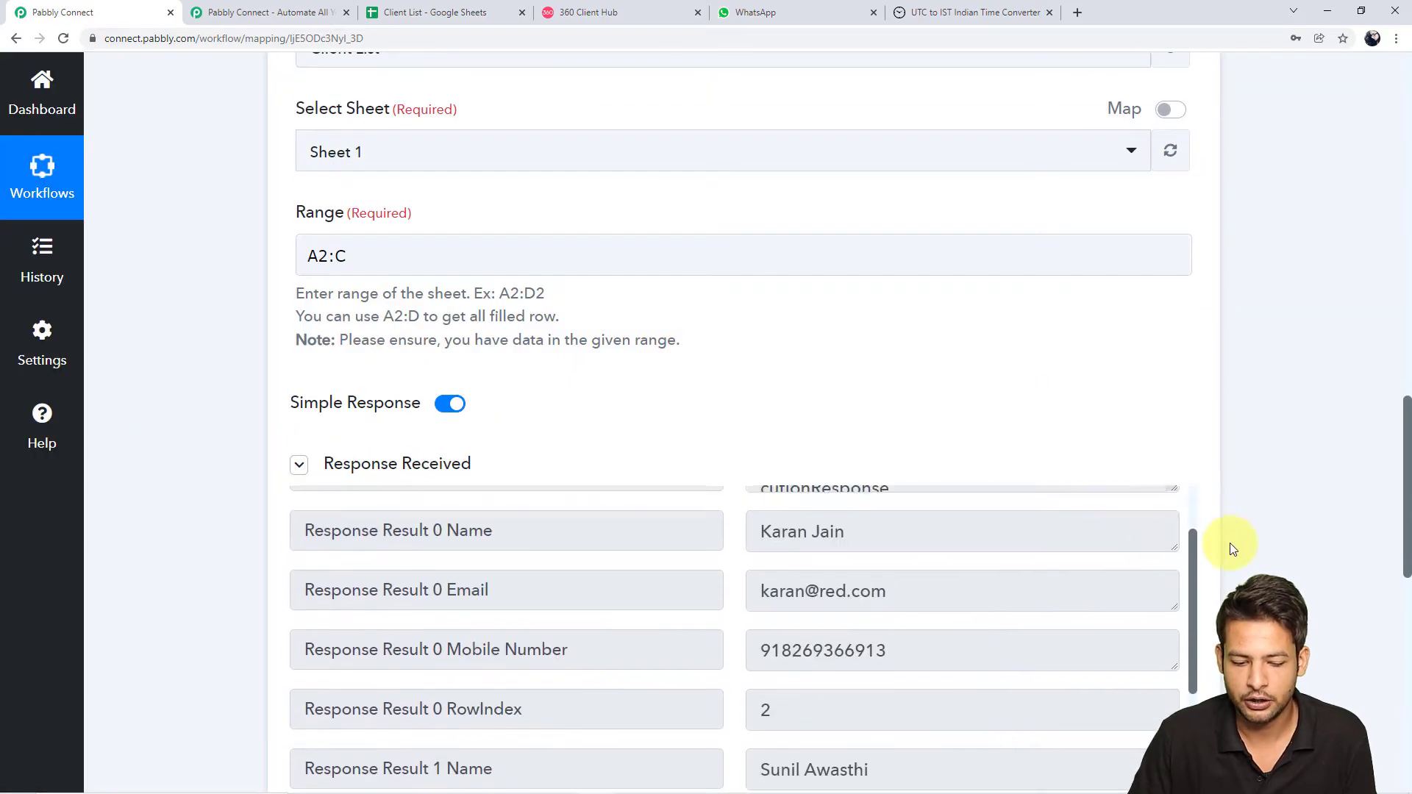
scroll(1280, 581, down, 5)
scroll(757, 309, up, 2)
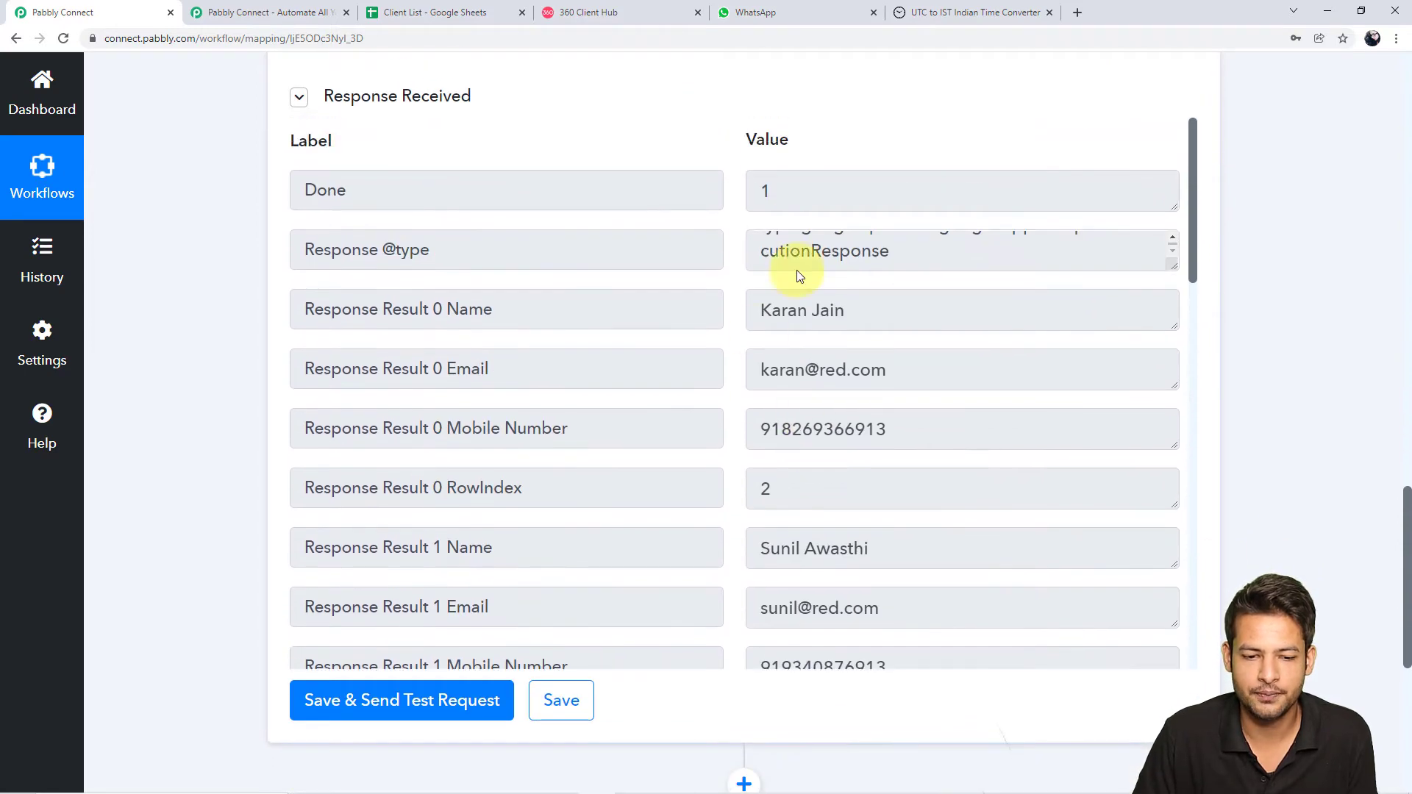
drag(877, 316, 713, 302)
drag(964, 376, 665, 343)
drag(952, 444, 758, 430)
scroll(943, 542, down, 13)
scroll(945, 542, down, 3)
scroll(942, 542, up, 1)
scroll(1298, 526, up, 2)
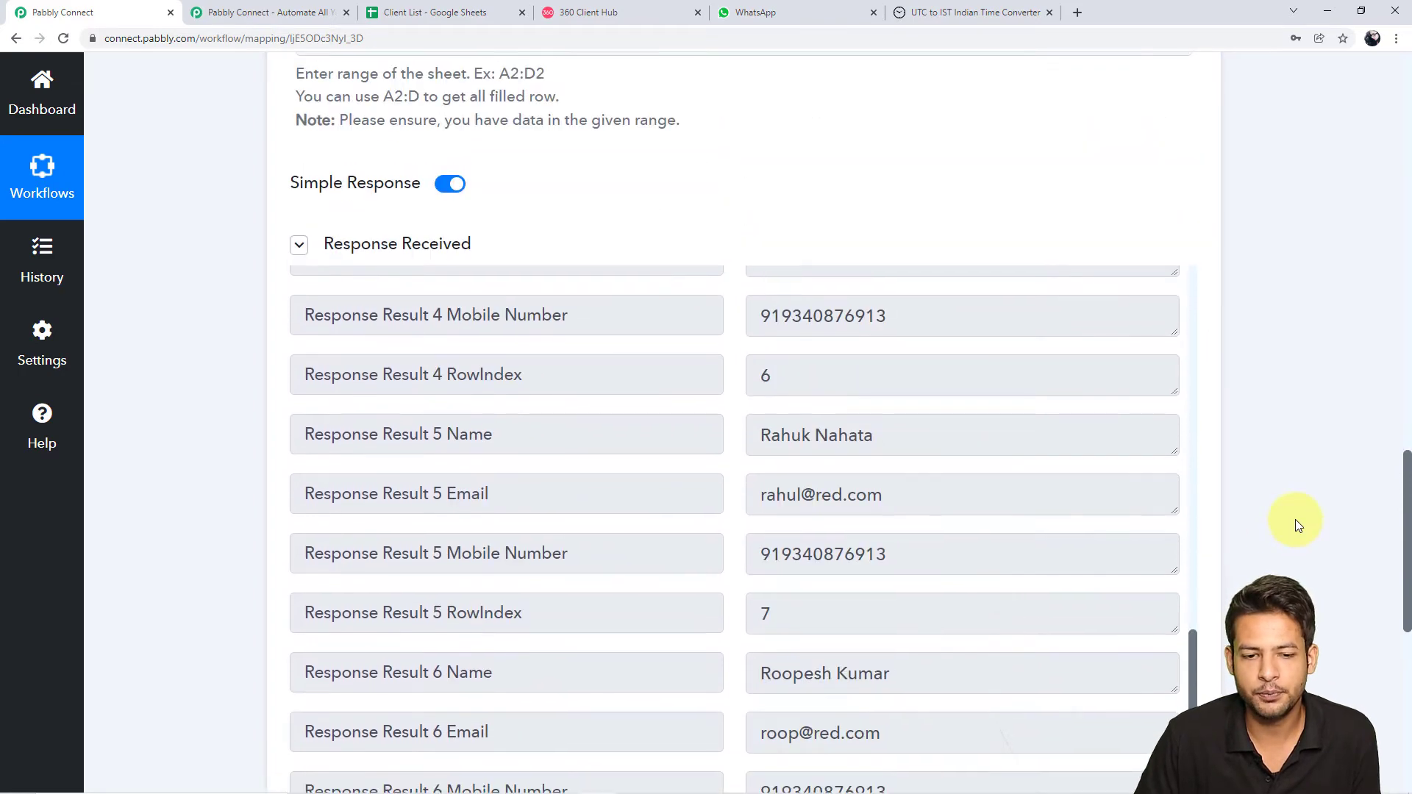
scroll(1297, 525, up, 4)
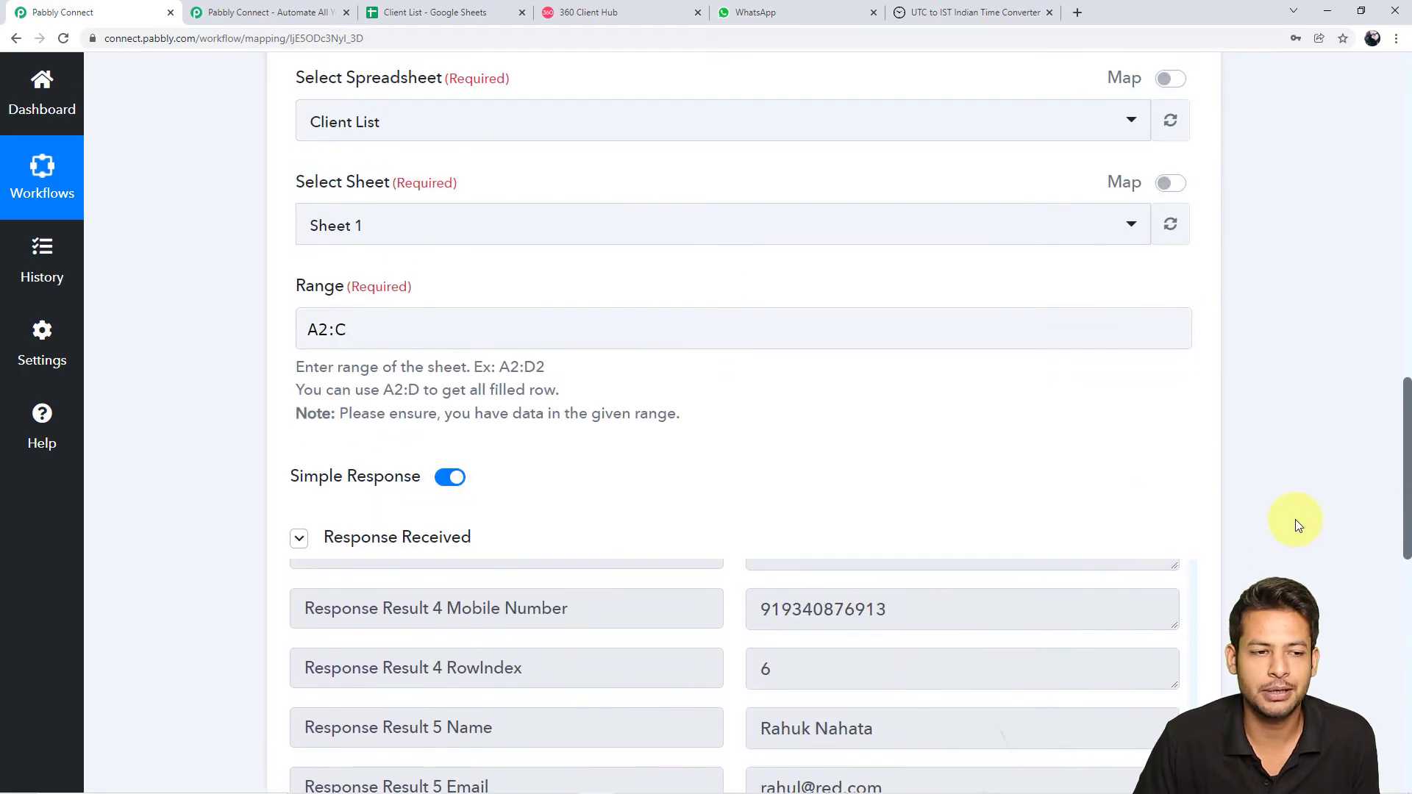
Compare the response with the Client List sheet and scroll through the returned rows
click(466, 9)
scroll(458, 416, up, 13)
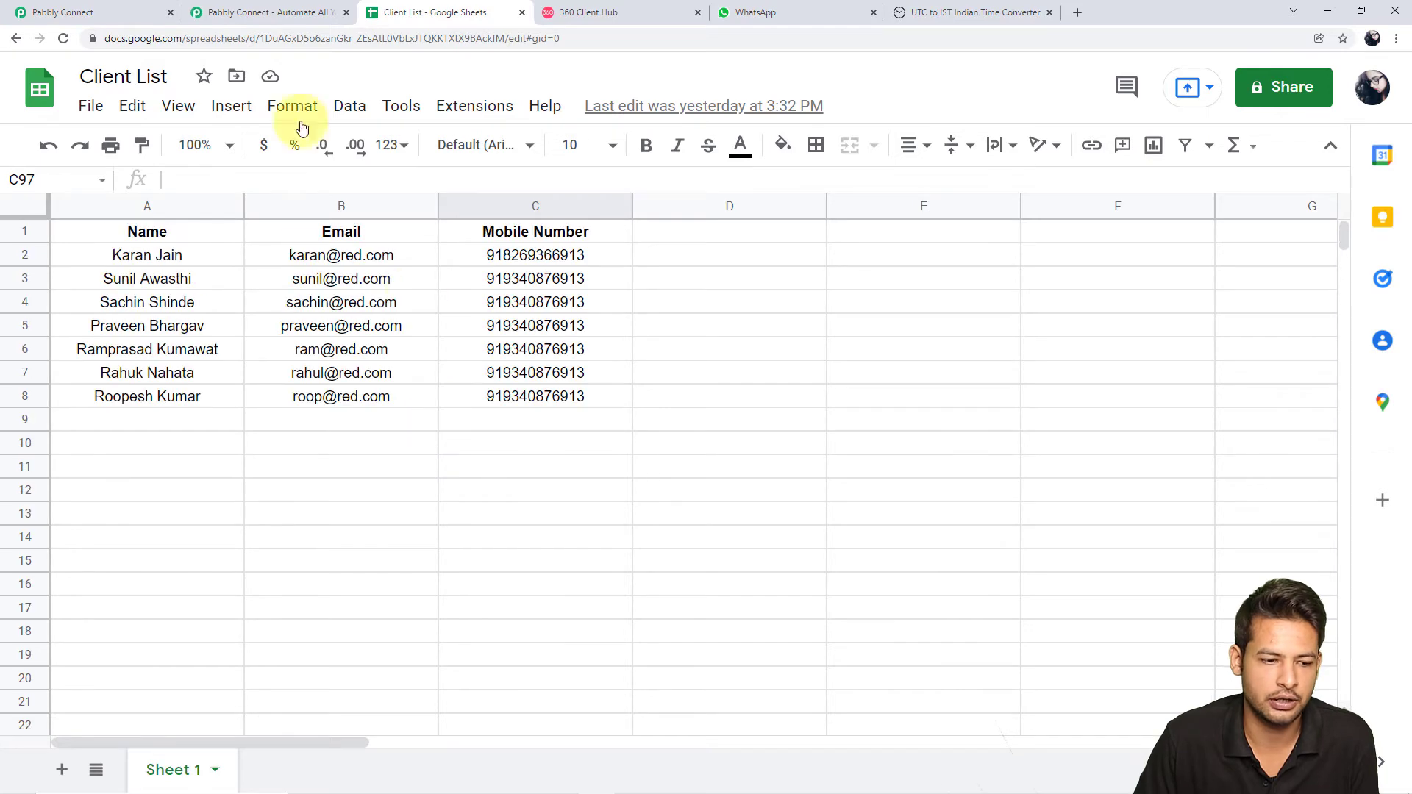
click(44, 11)
scroll(952, 543, down, 3)
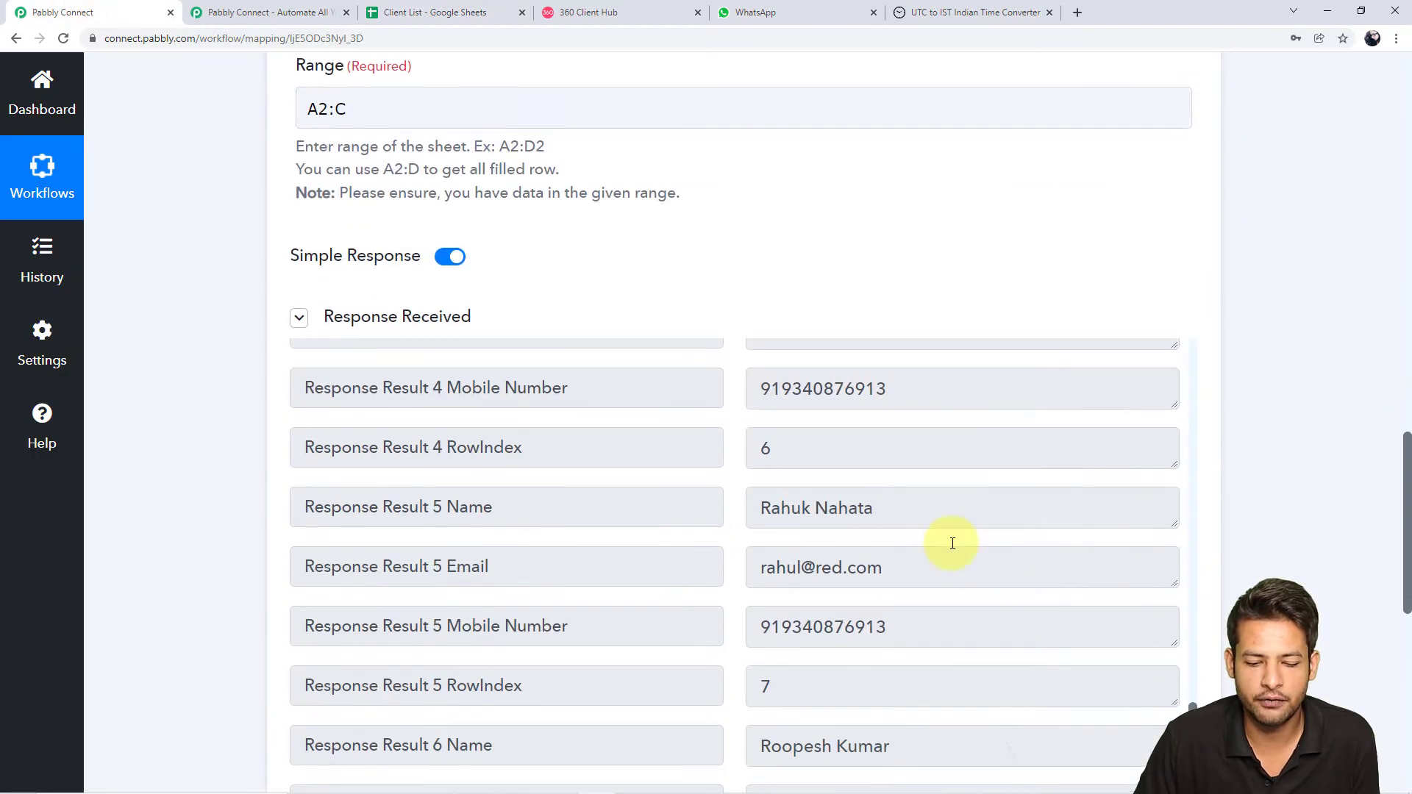
scroll(951, 543, up, 14)
scroll(804, 441, up, 4)
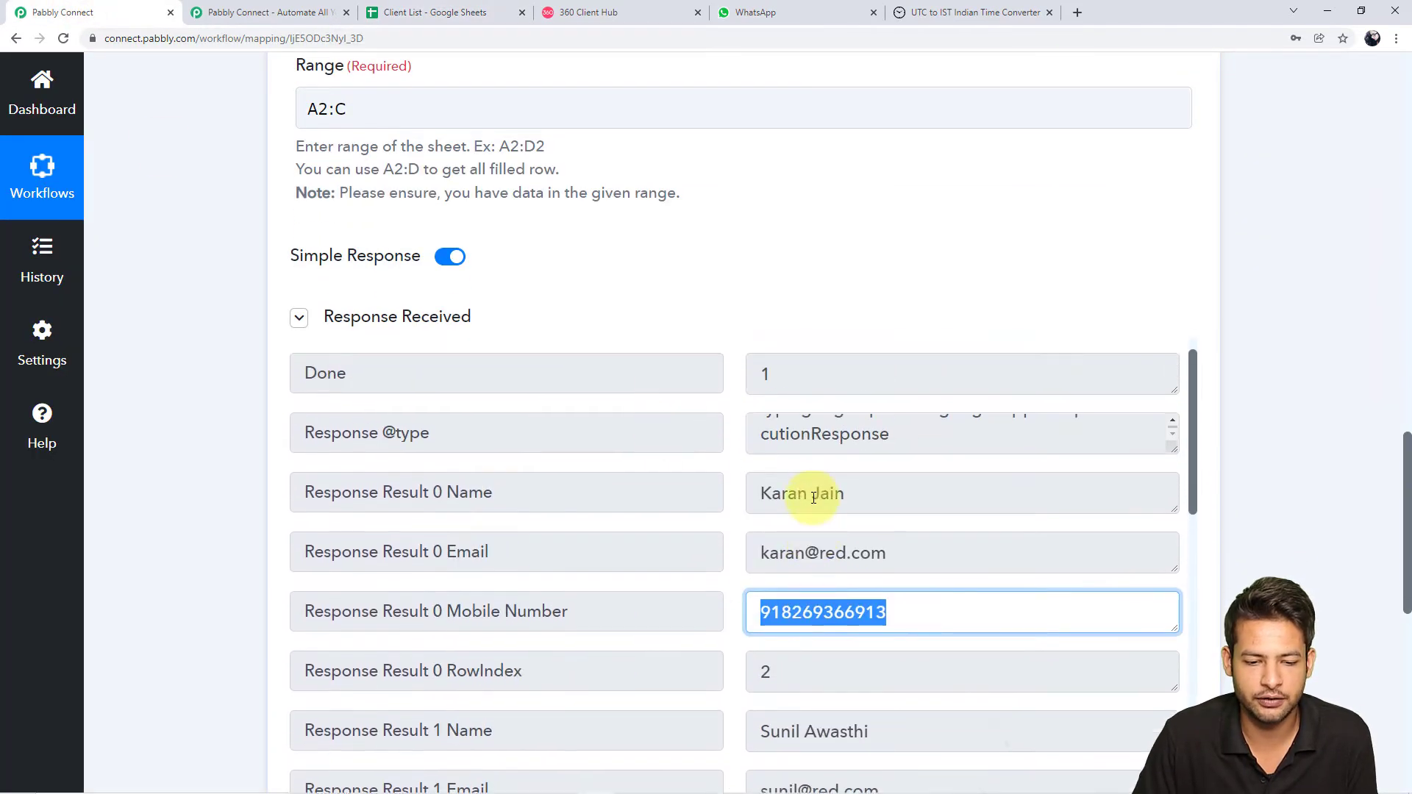
click(1287, 502)
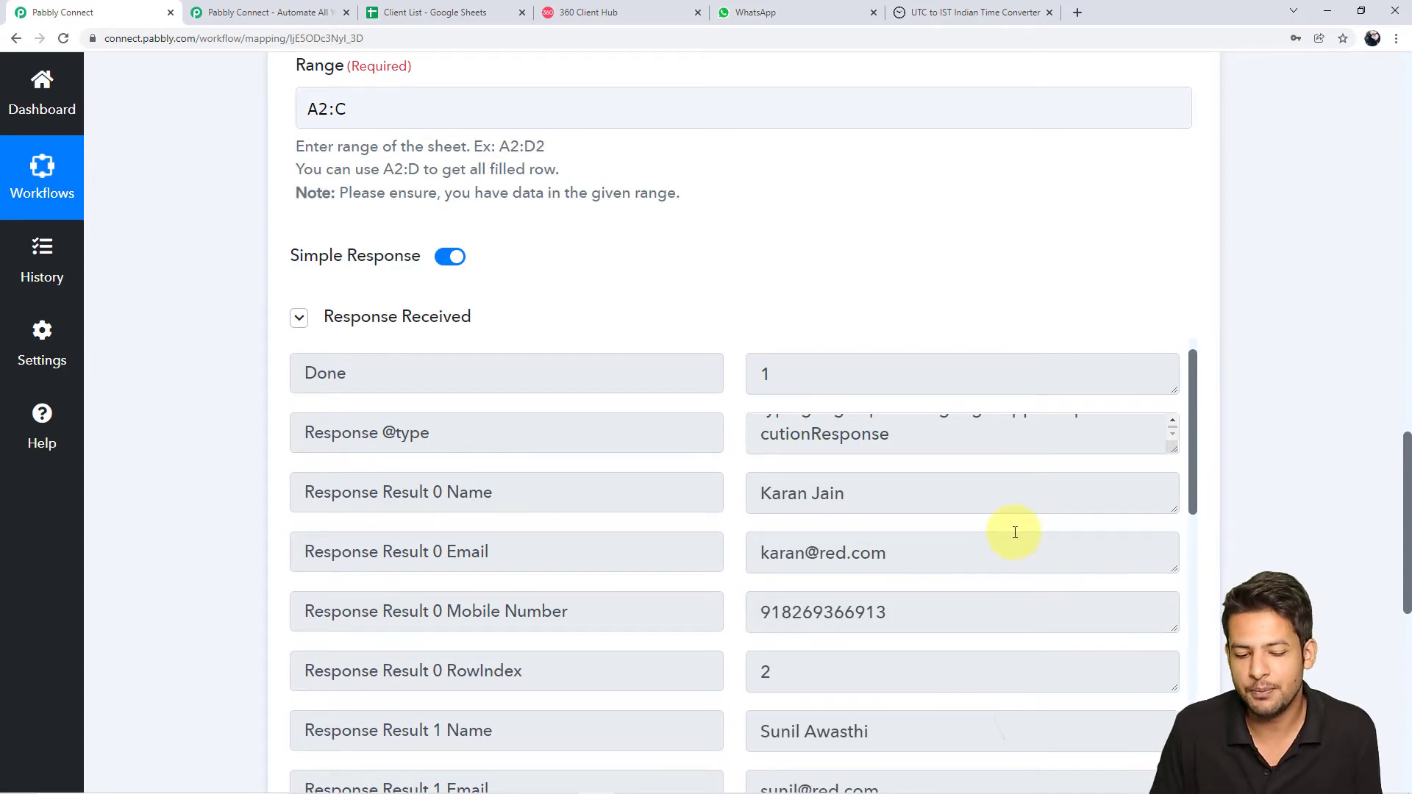
scroll(1015, 532, down, 4)
scroll(1015, 530, up, 1)
scroll(1015, 625, down, 4)
scroll(1026, 612, down, 10)
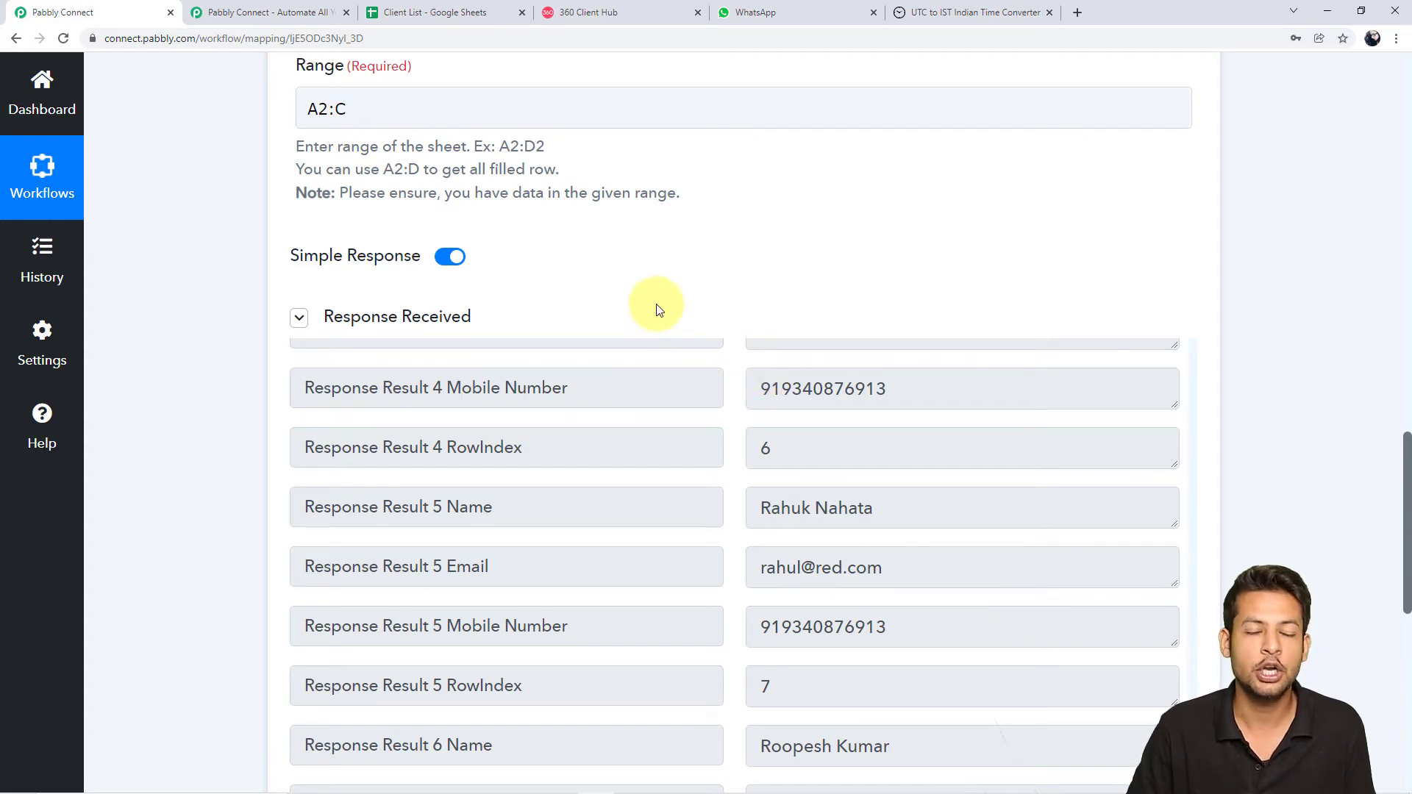
Switch off Simple Response and re-send the test request
click(450, 257)
scroll(757, 401, down, 1)
scroll(1232, 588, down, 2)
scroll(1232, 588, down, 5)
click(378, 328)
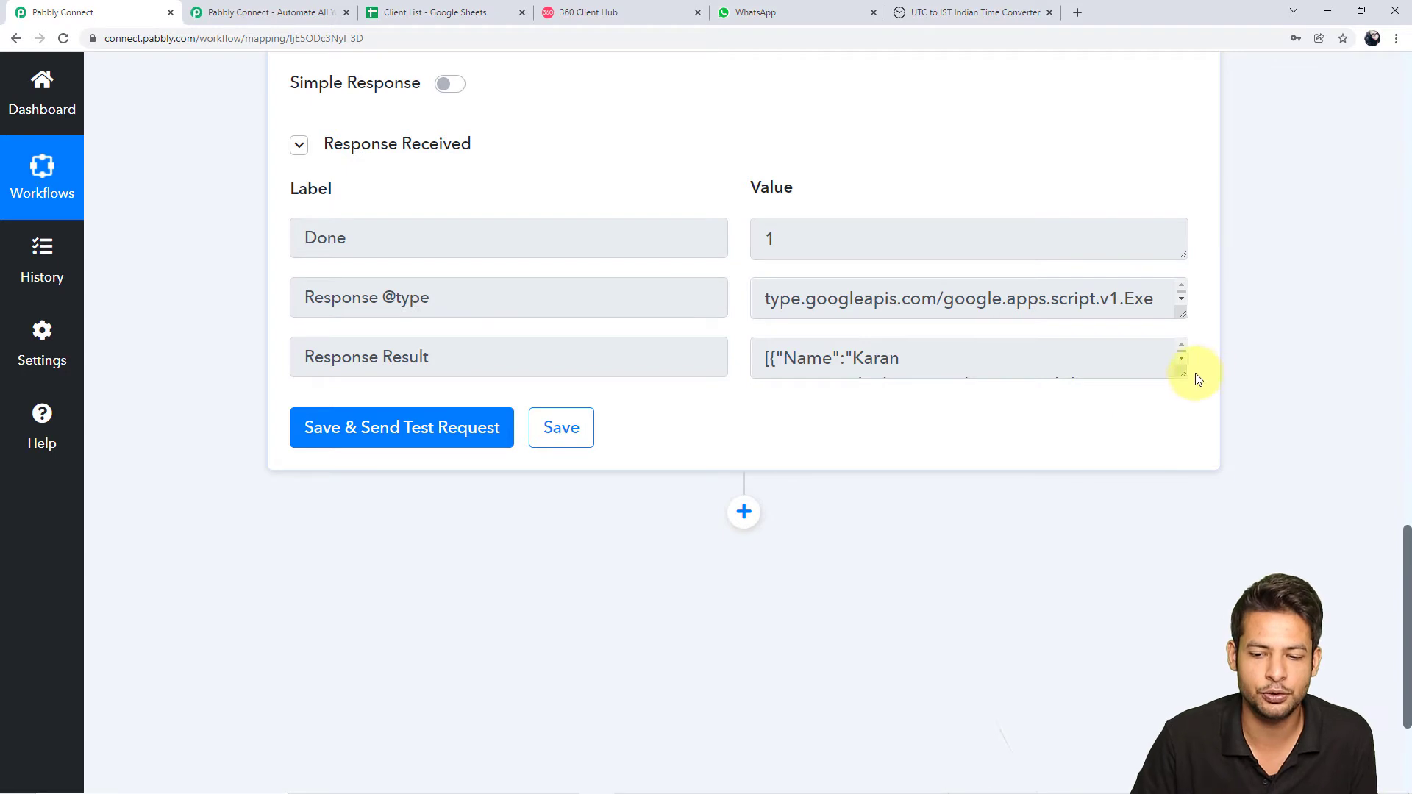
Enlarge the Response Result box to read each client's record and rowIndex
drag(1174, 372, 810, 347)
scroll(1116, 632, down, 3)
click(1118, 460)
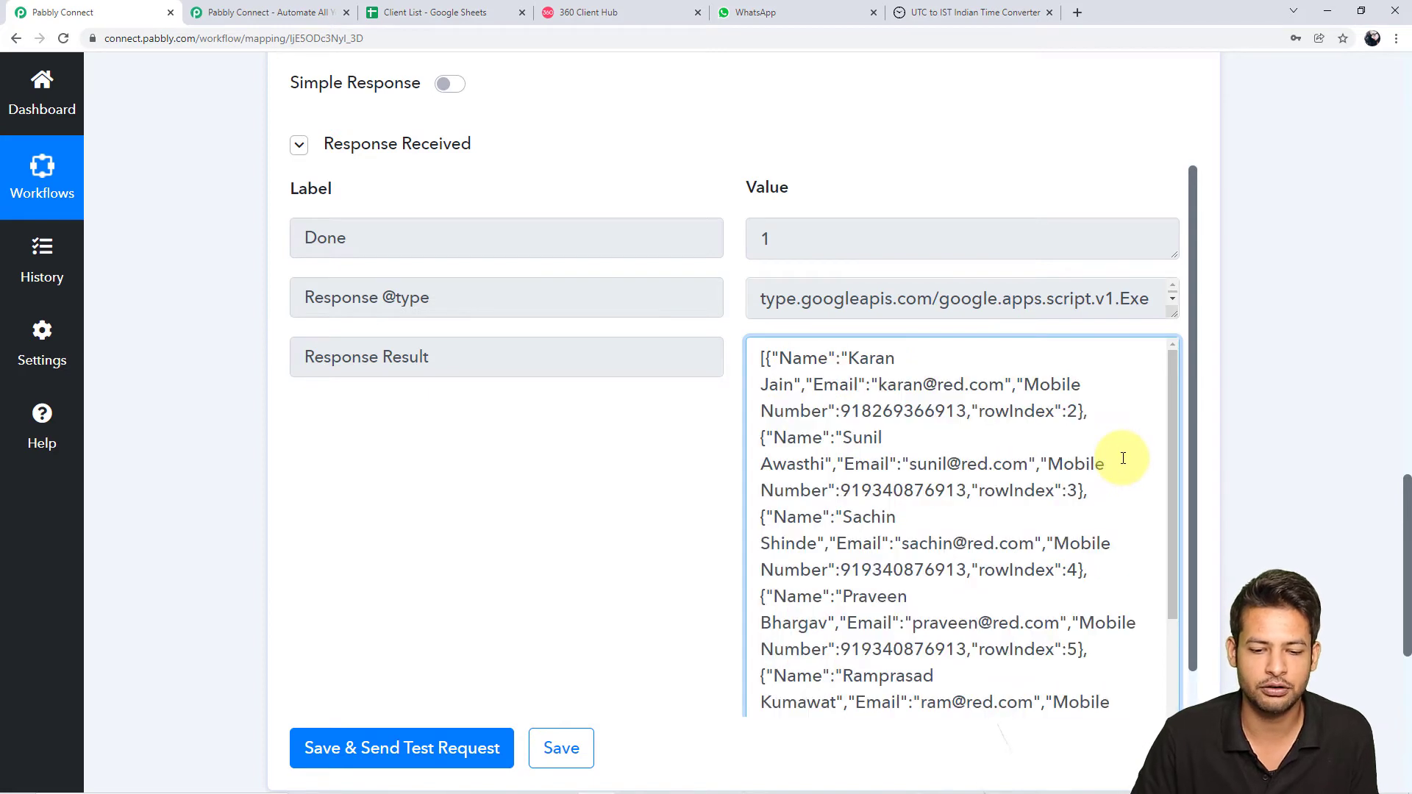
click(1330, 471)
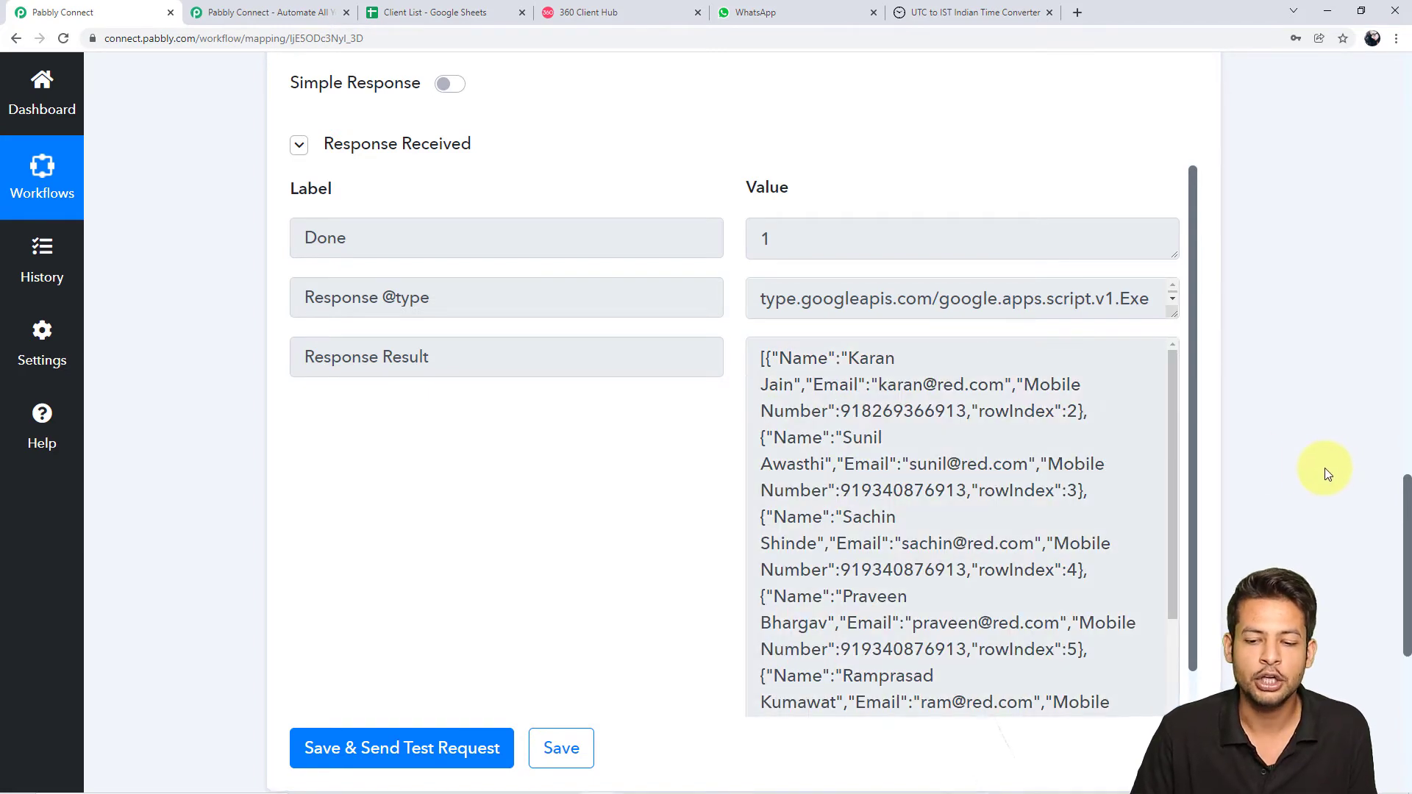
scroll(1324, 471, up, 3)
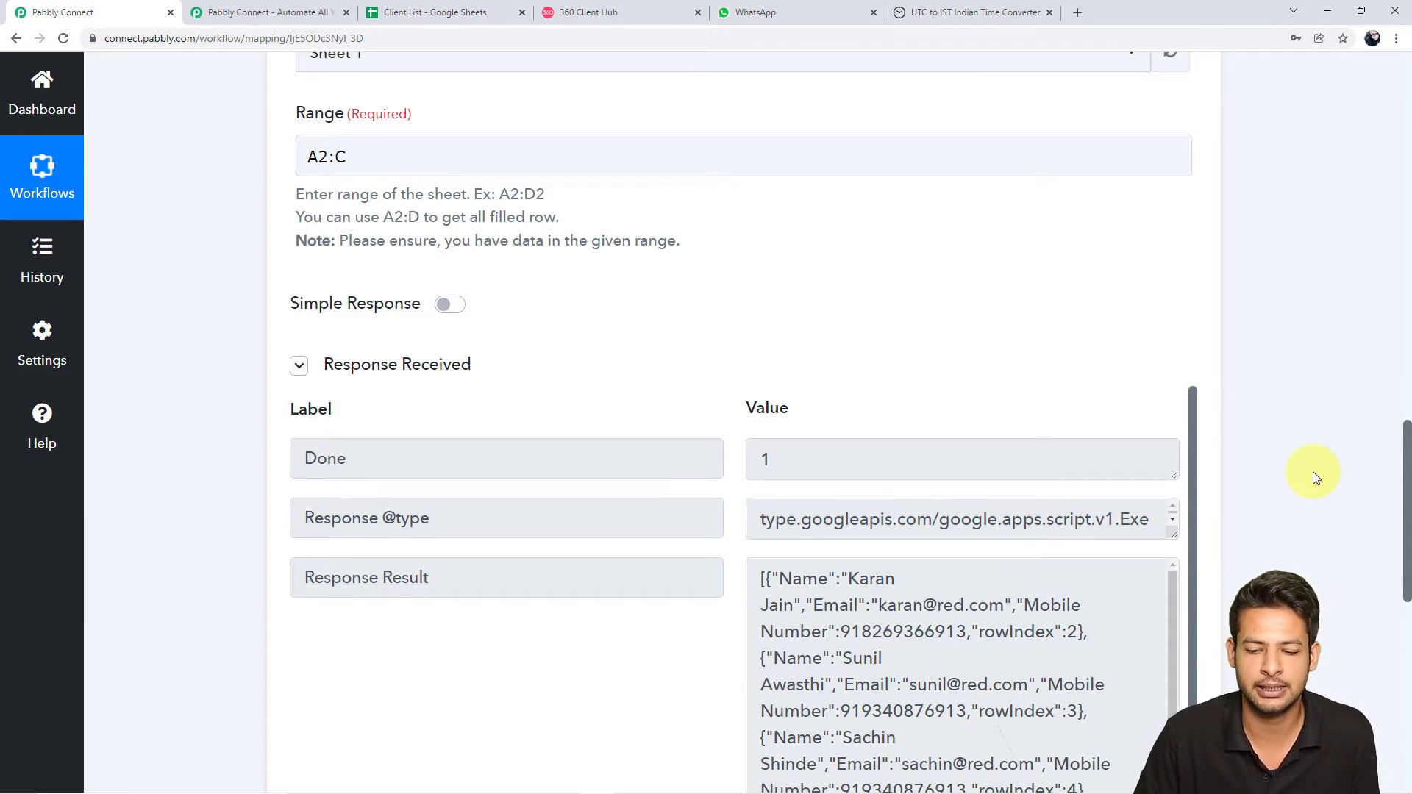
scroll(1313, 471, down, 5)
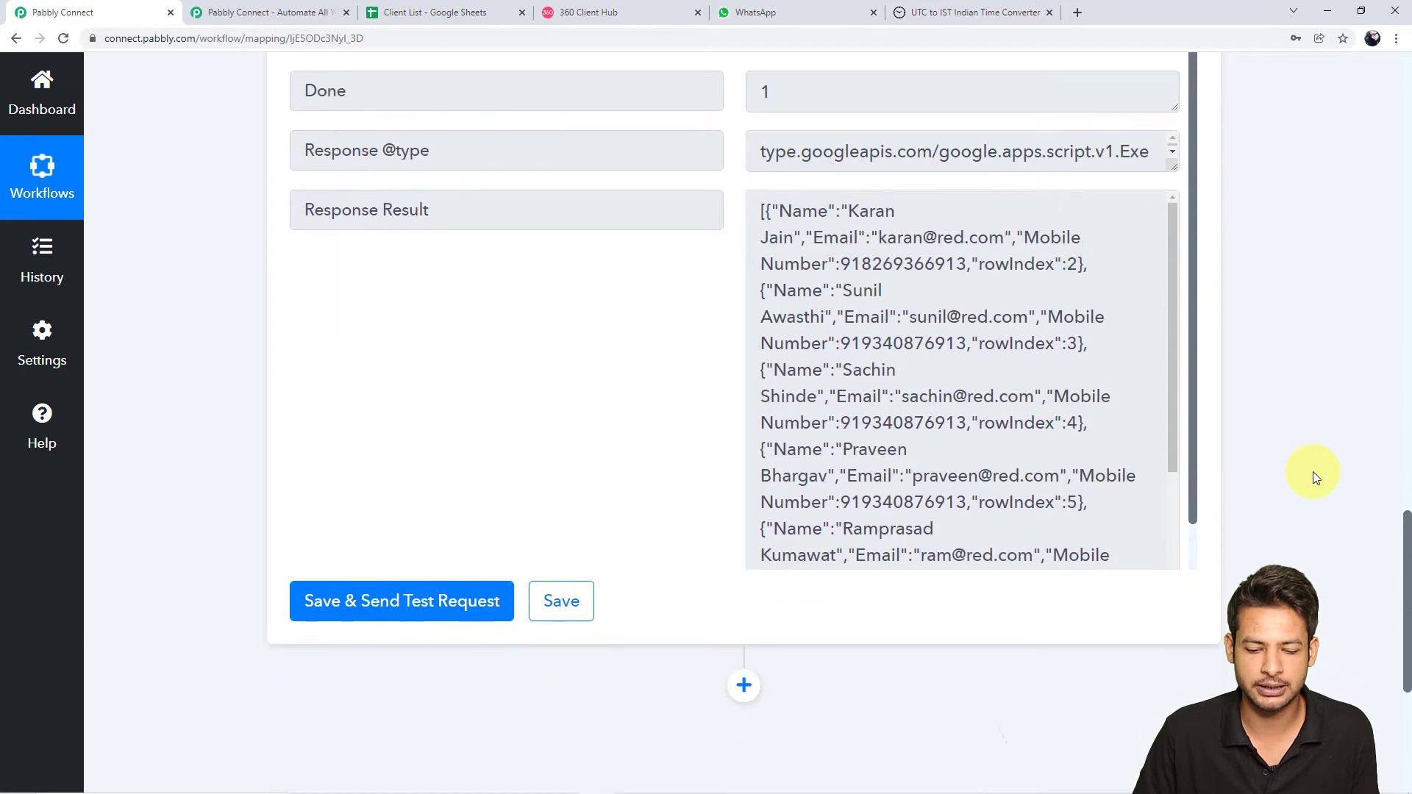
scroll(1313, 470, down, 5)
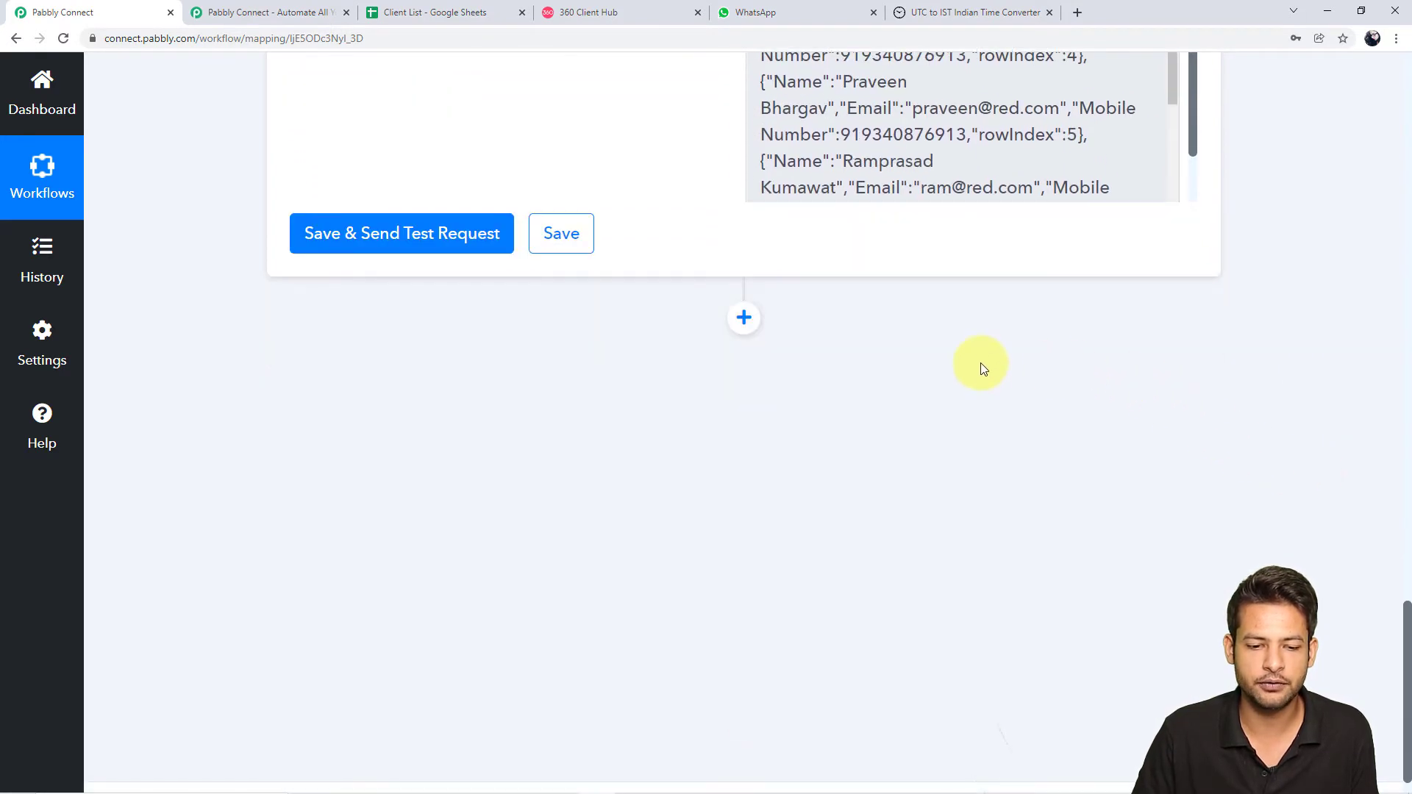
Add a new step using Iterator by Pabbly, found by searching 'itera', to loop over the rows
click(756, 330)
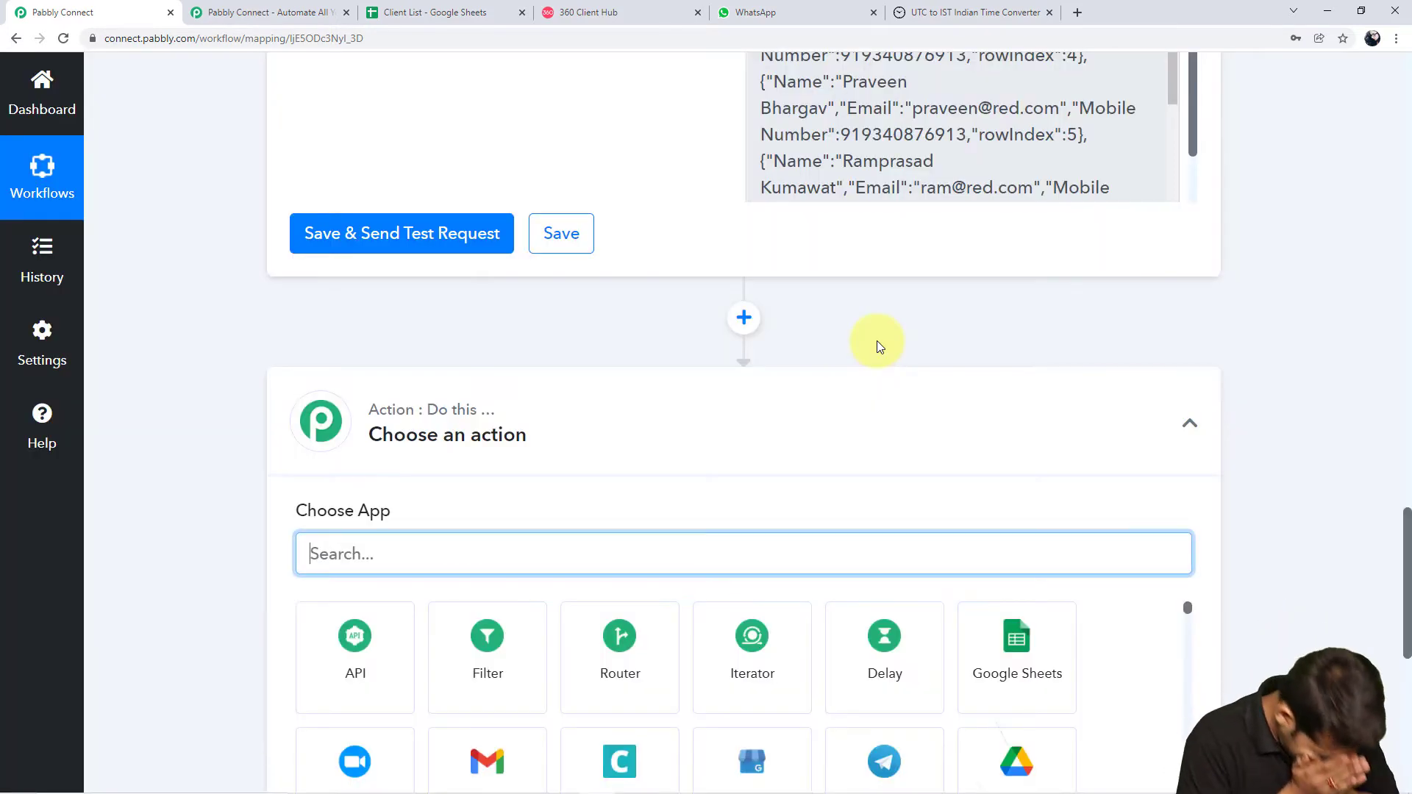
scroll(877, 341, down, 3)
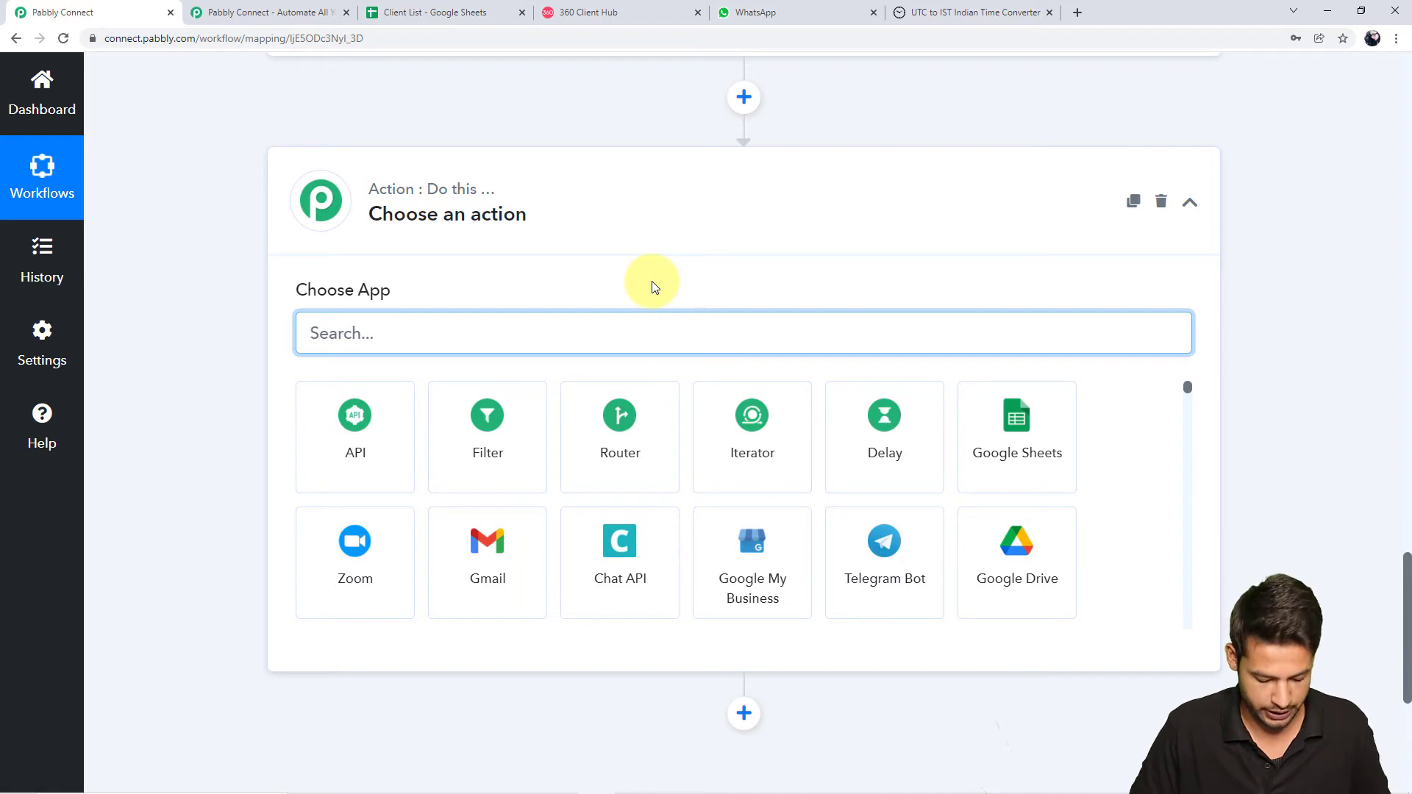
text(itera)
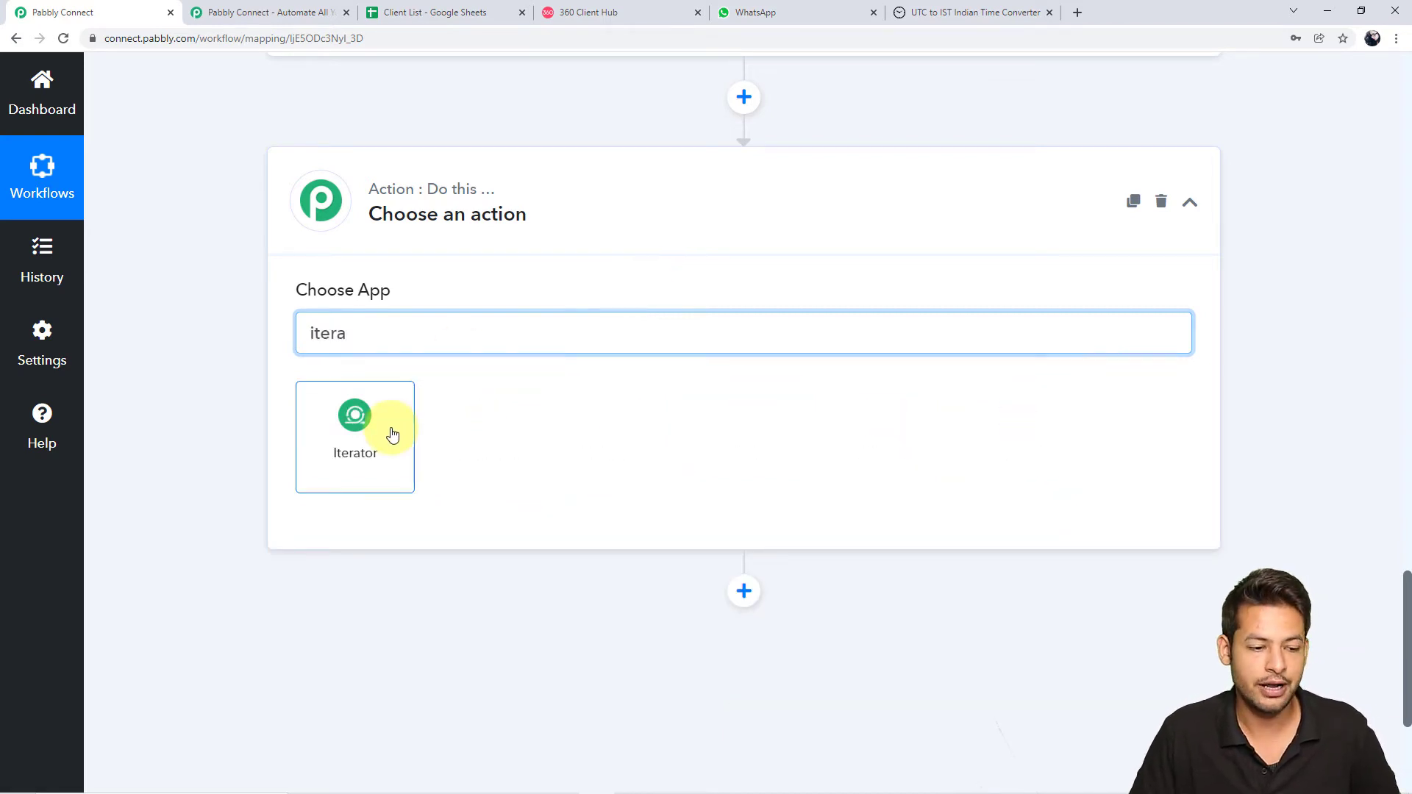
click(392, 435)
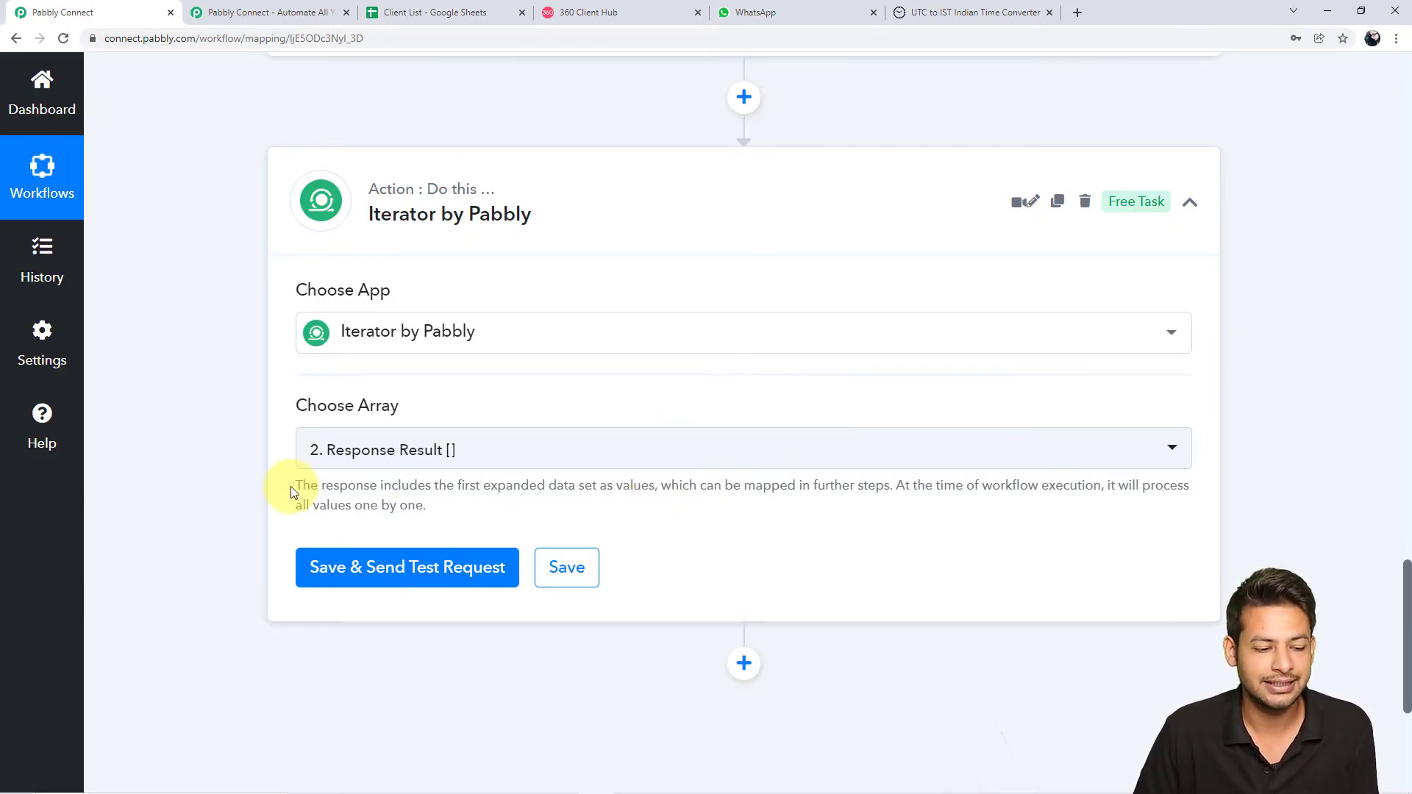
drag(297, 486, 485, 520)
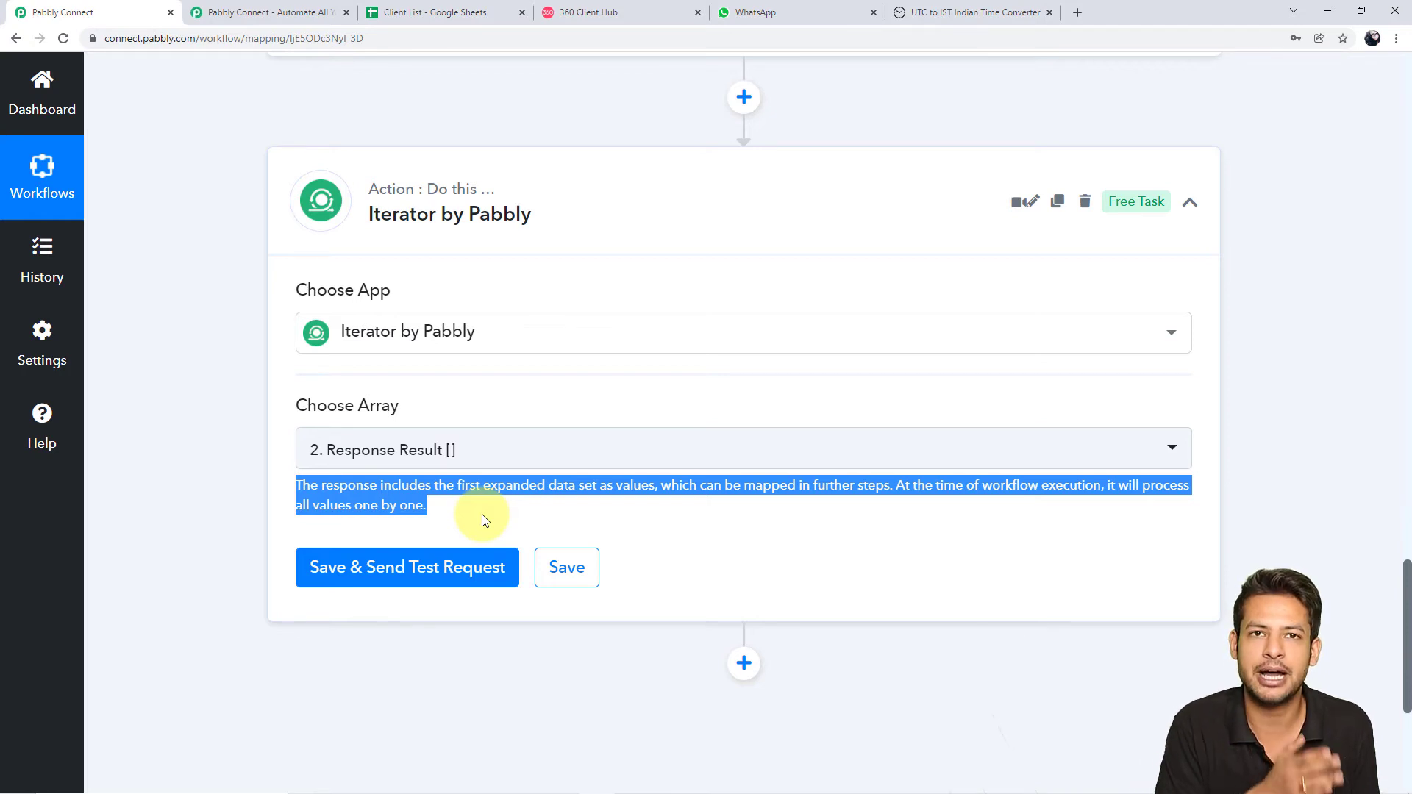
scroll(475, 514, up, 1)
click(734, 507)
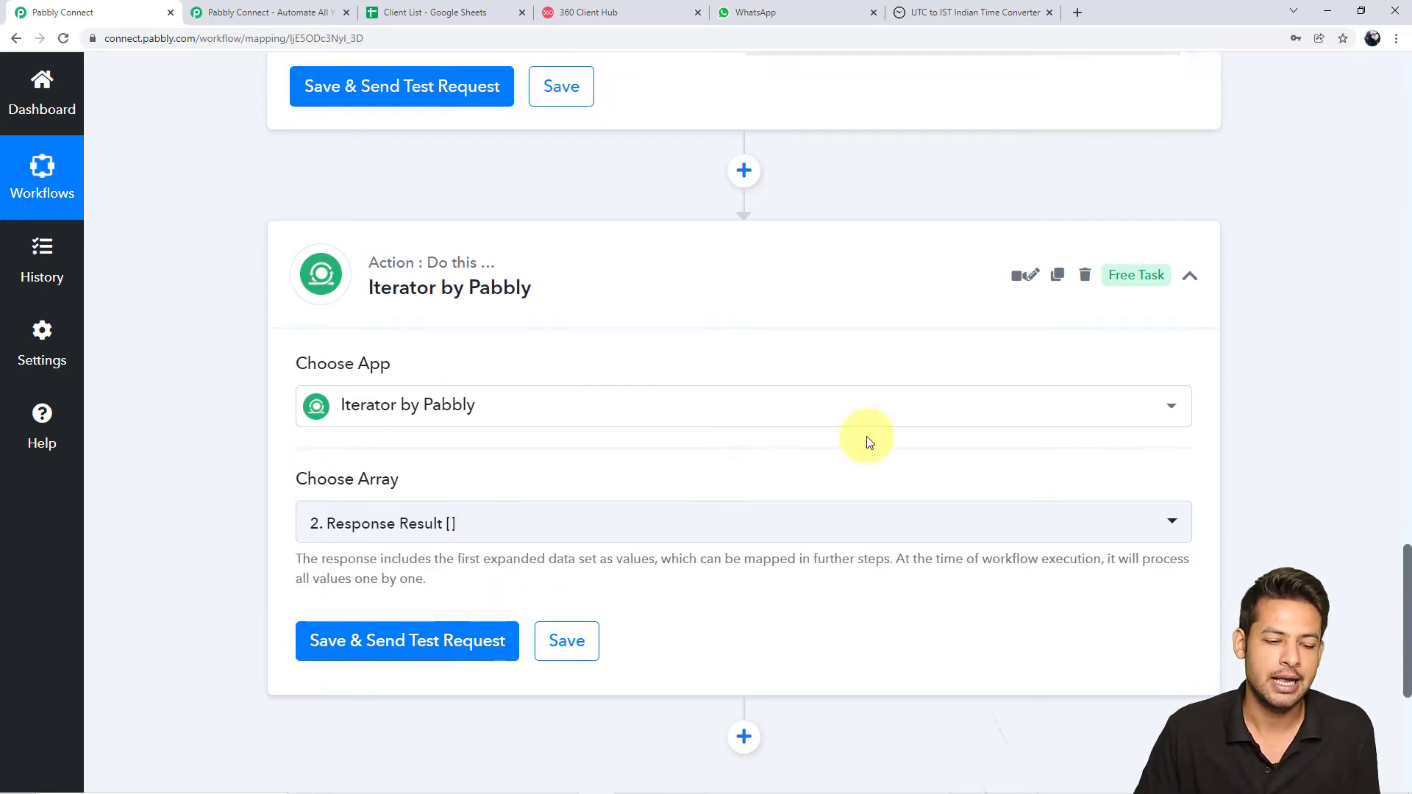
scroll(1210, 382, up, 3)
scroll(1210, 382, up, 2)
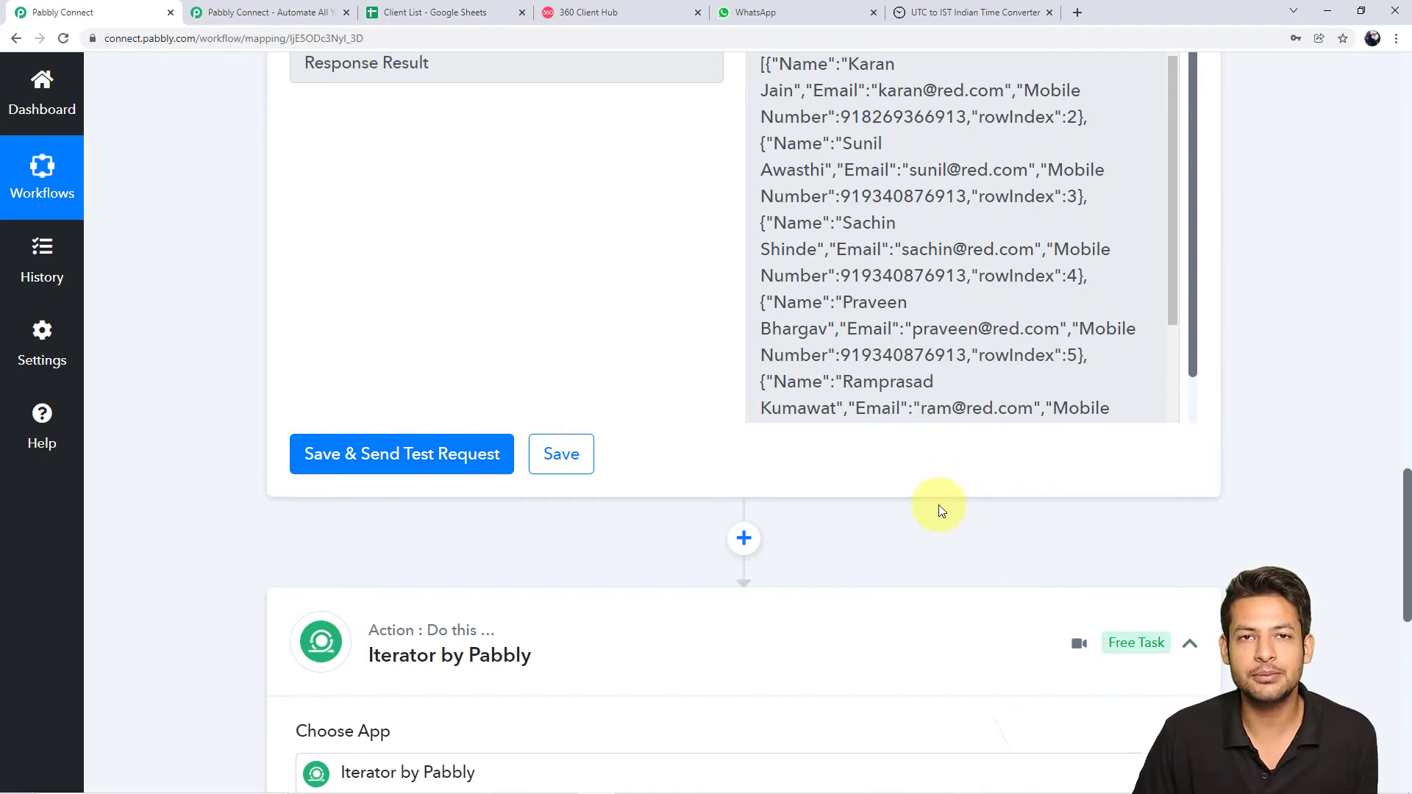
scroll(941, 508, down, 2)
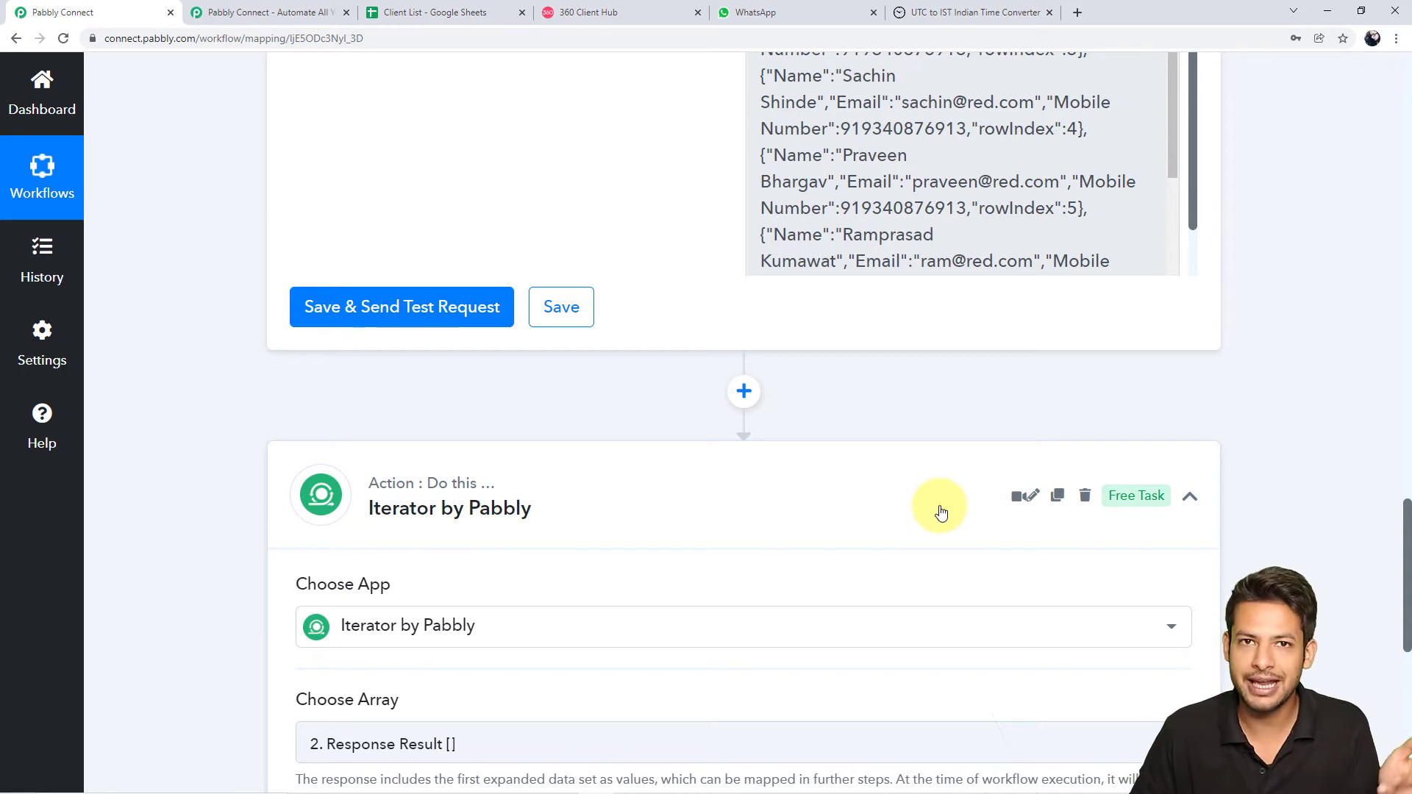
scroll(940, 510, down, 3)
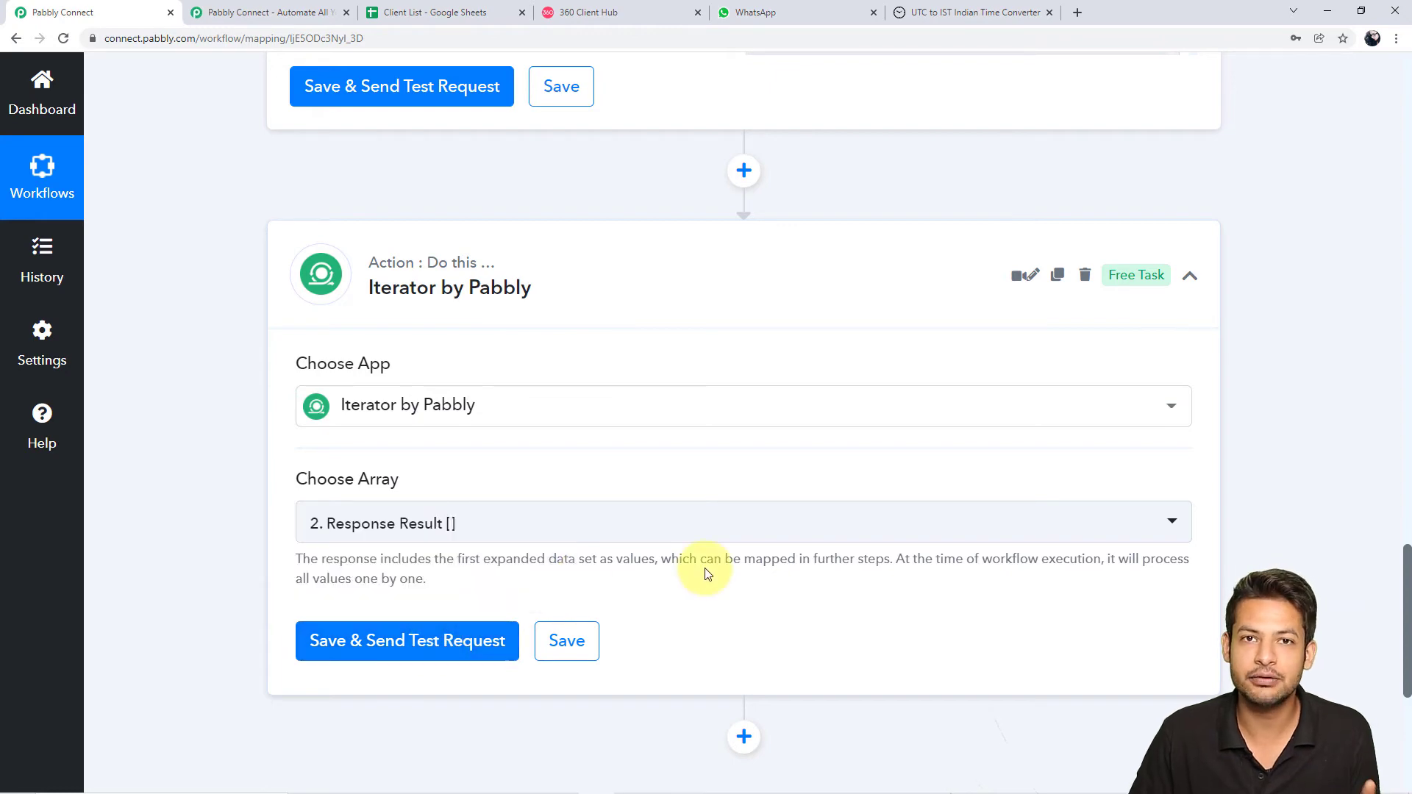
scroll(988, 380, up, 1)
scroll(987, 378, up, 7)
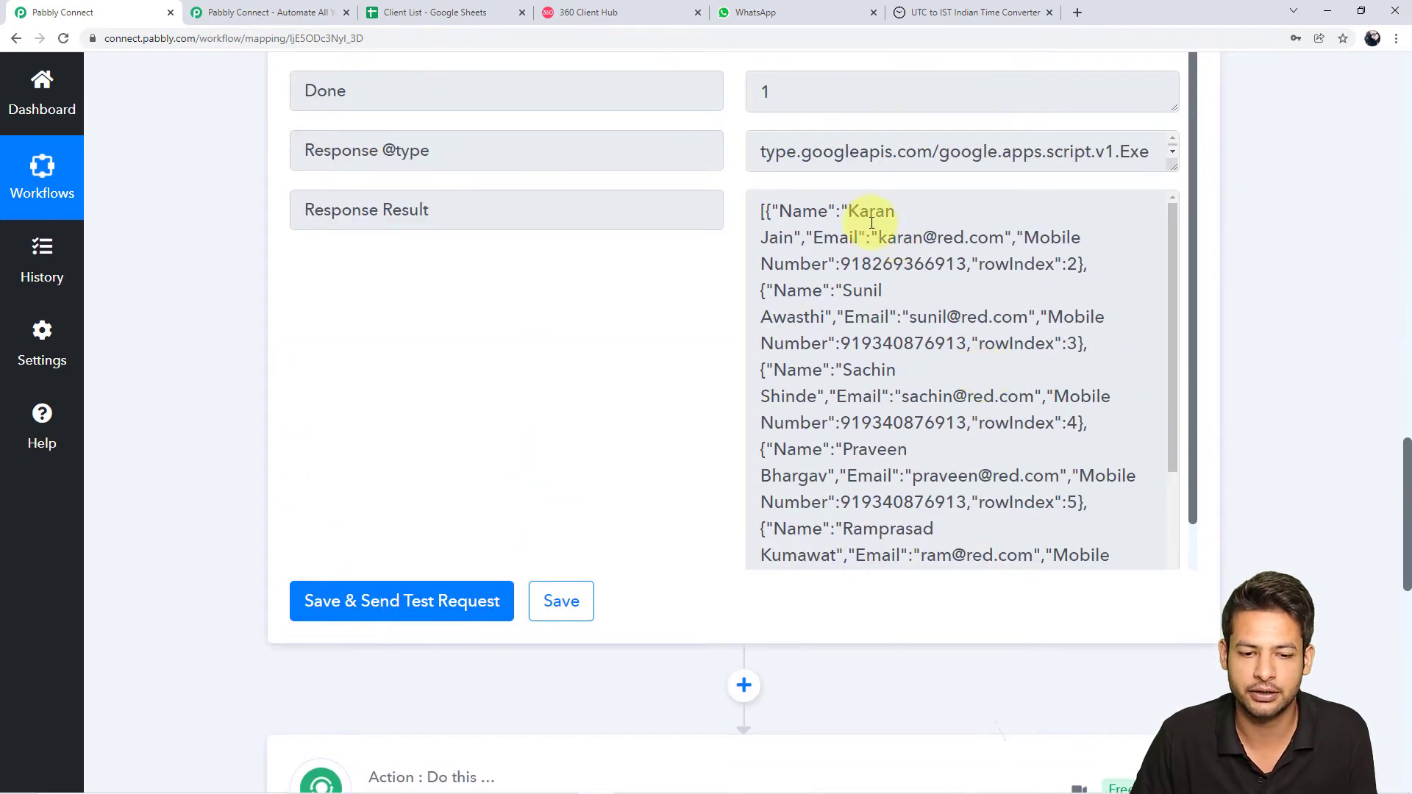
drag(859, 209, 1064, 246)
scroll(955, 542, down, 4)
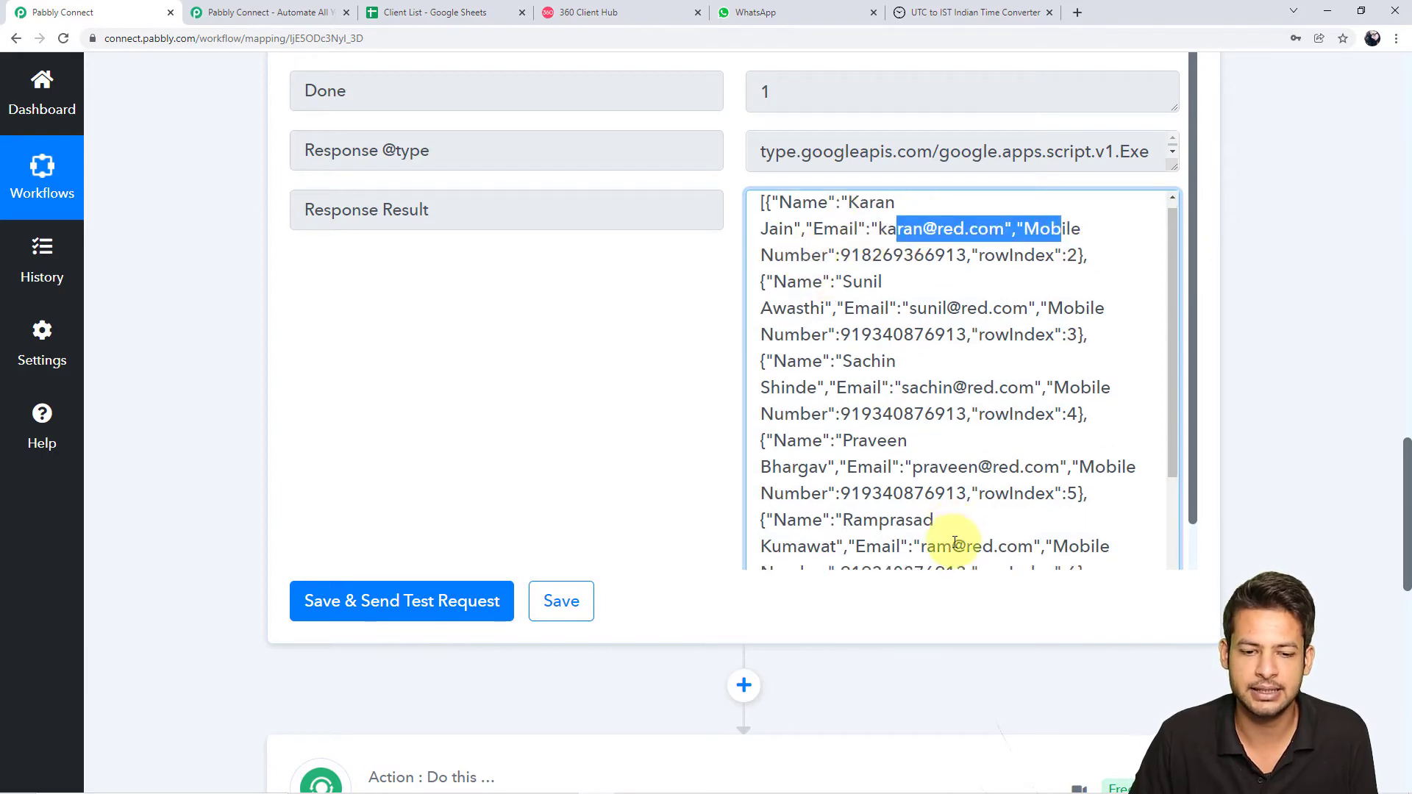
scroll(897, 662, down, 5)
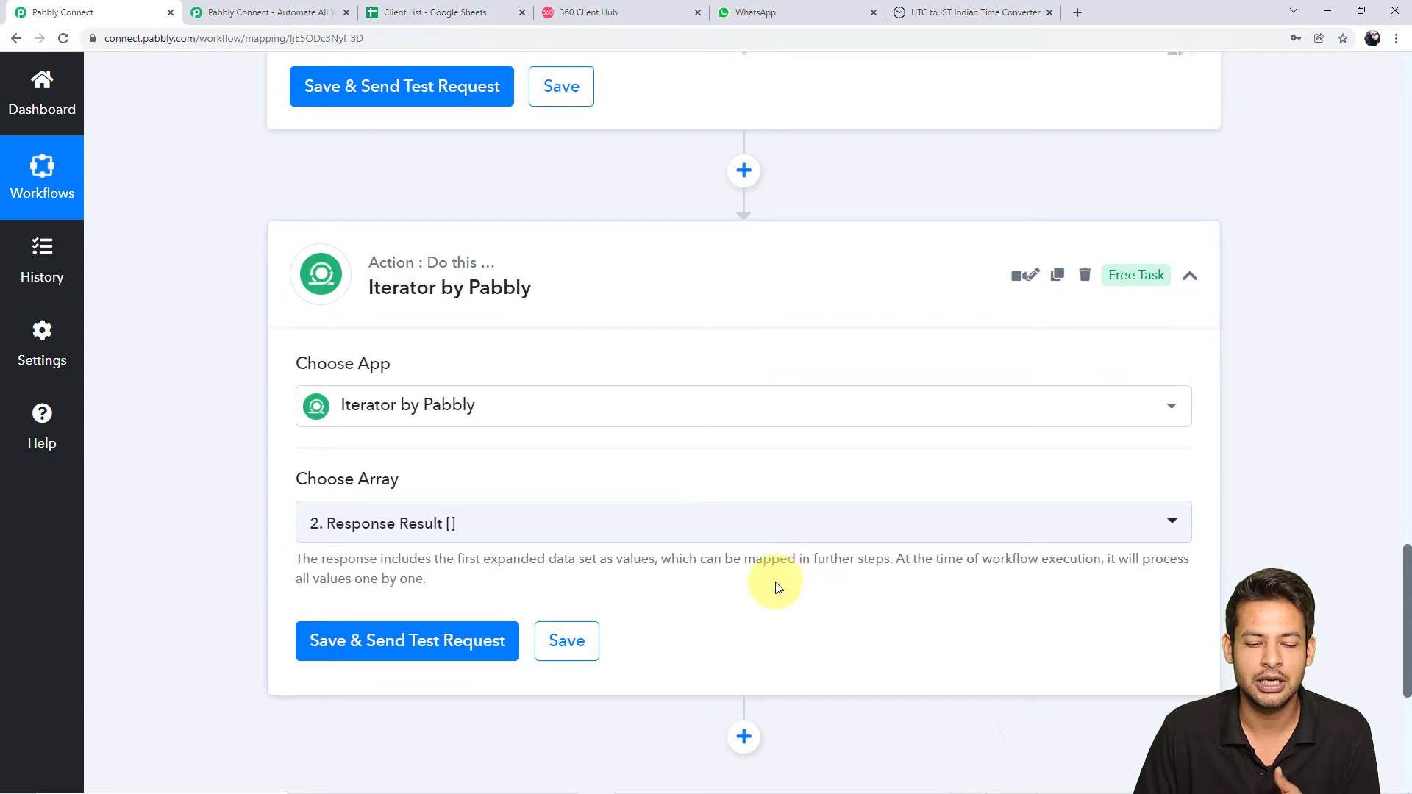
Test the Iterator and check the first client's name, email and mobile number returned
click(450, 637)
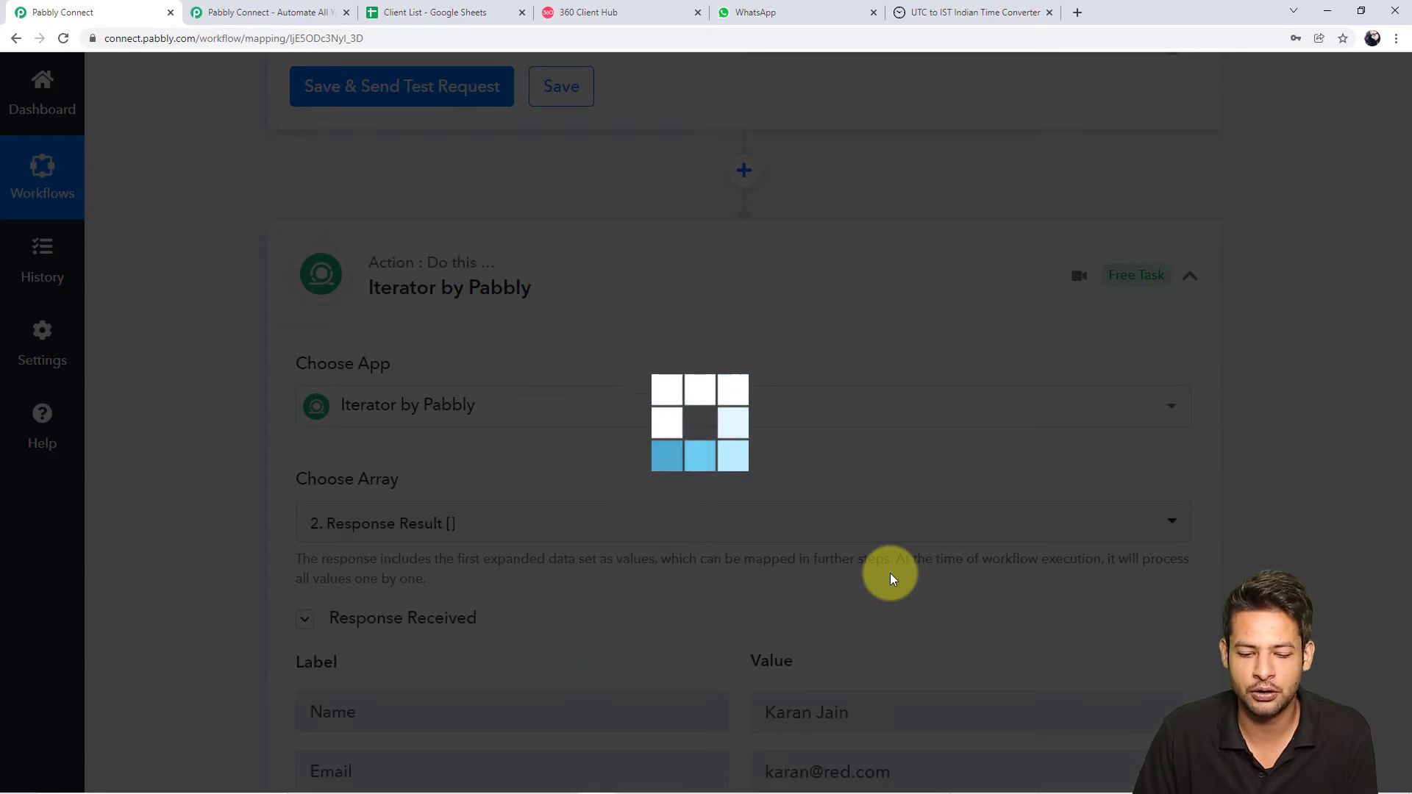
scroll(1137, 600, down, 4)
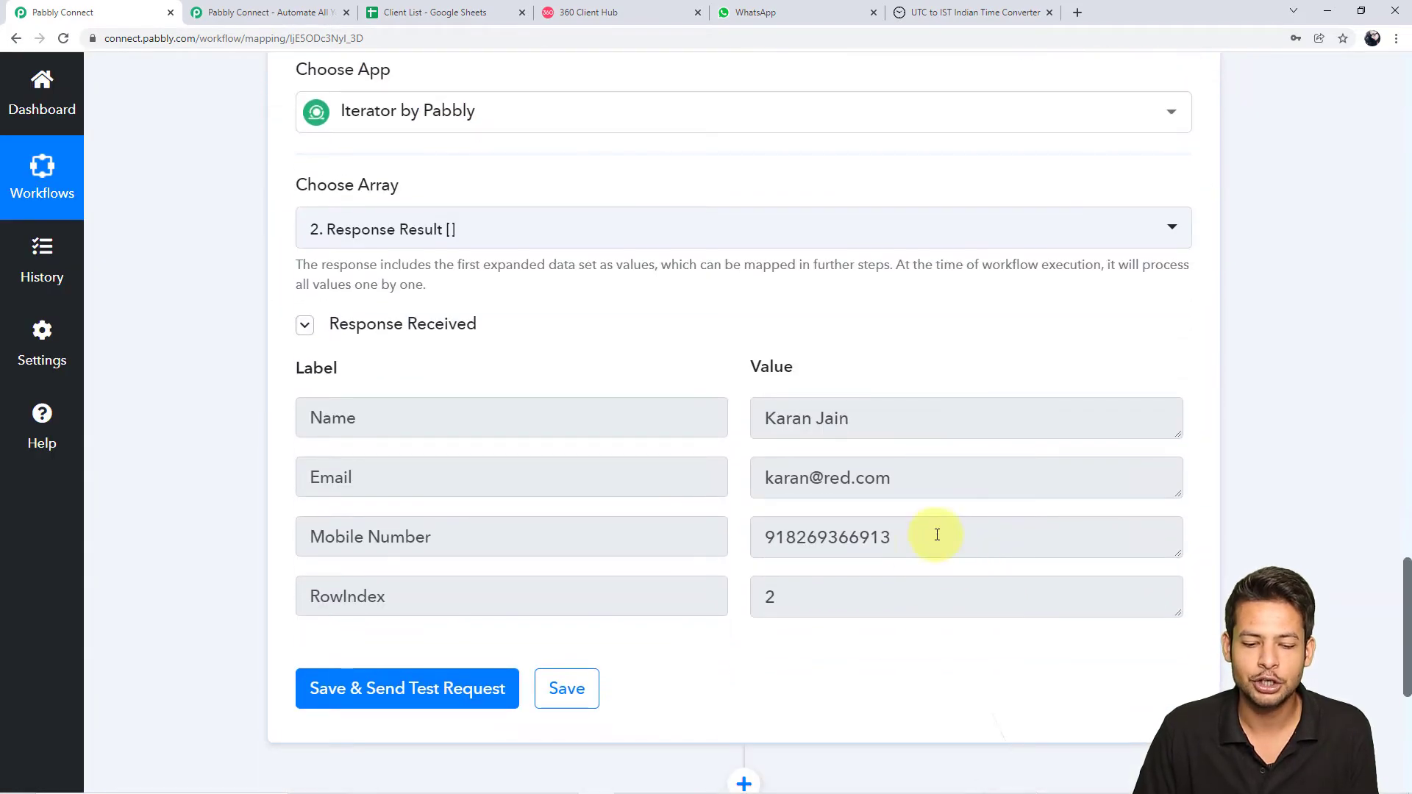
drag(936, 537, 709, 536)
drag(933, 479, 555, 441)
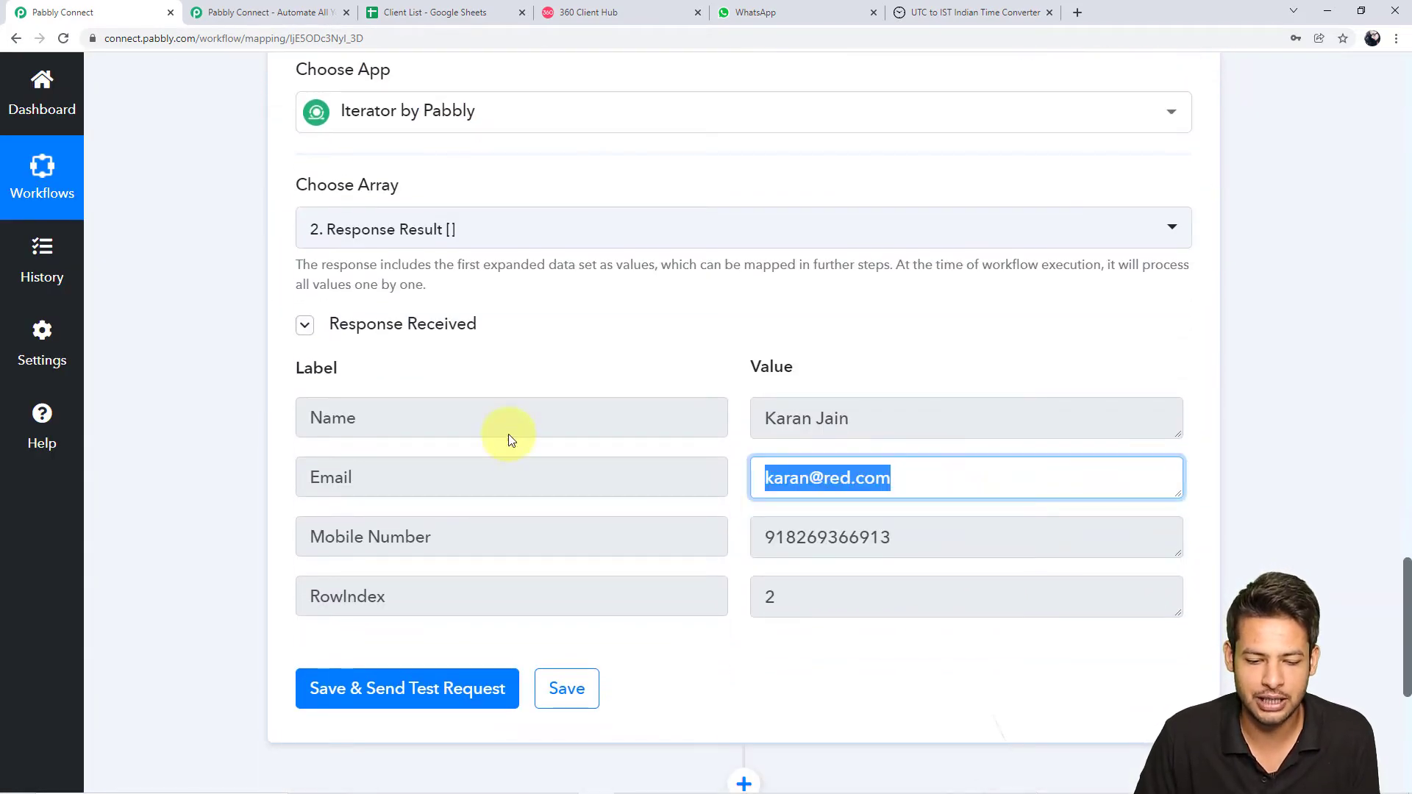
drag(870, 417, 473, 364)
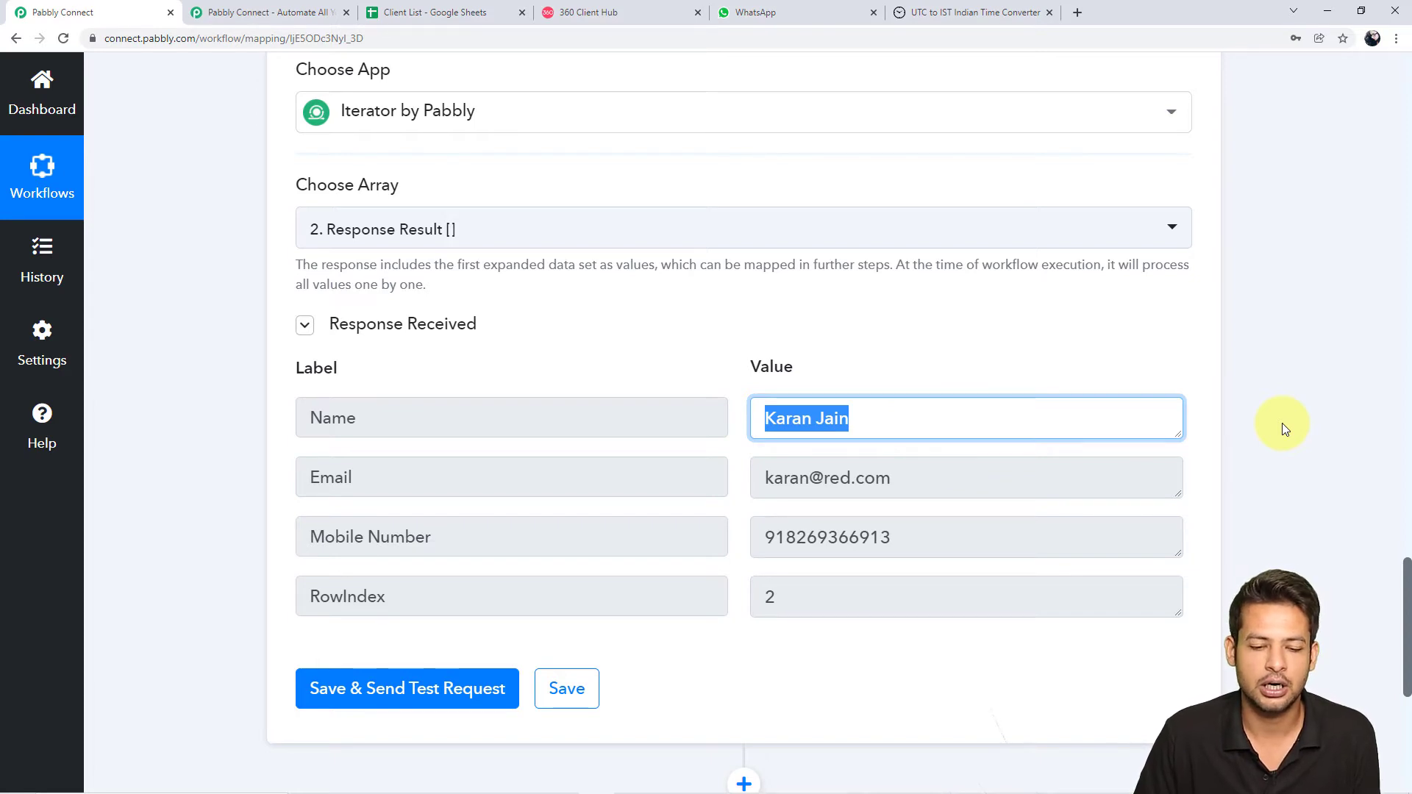
scroll(1282, 423, down, 3)
scroll(1282, 422, down, 1)
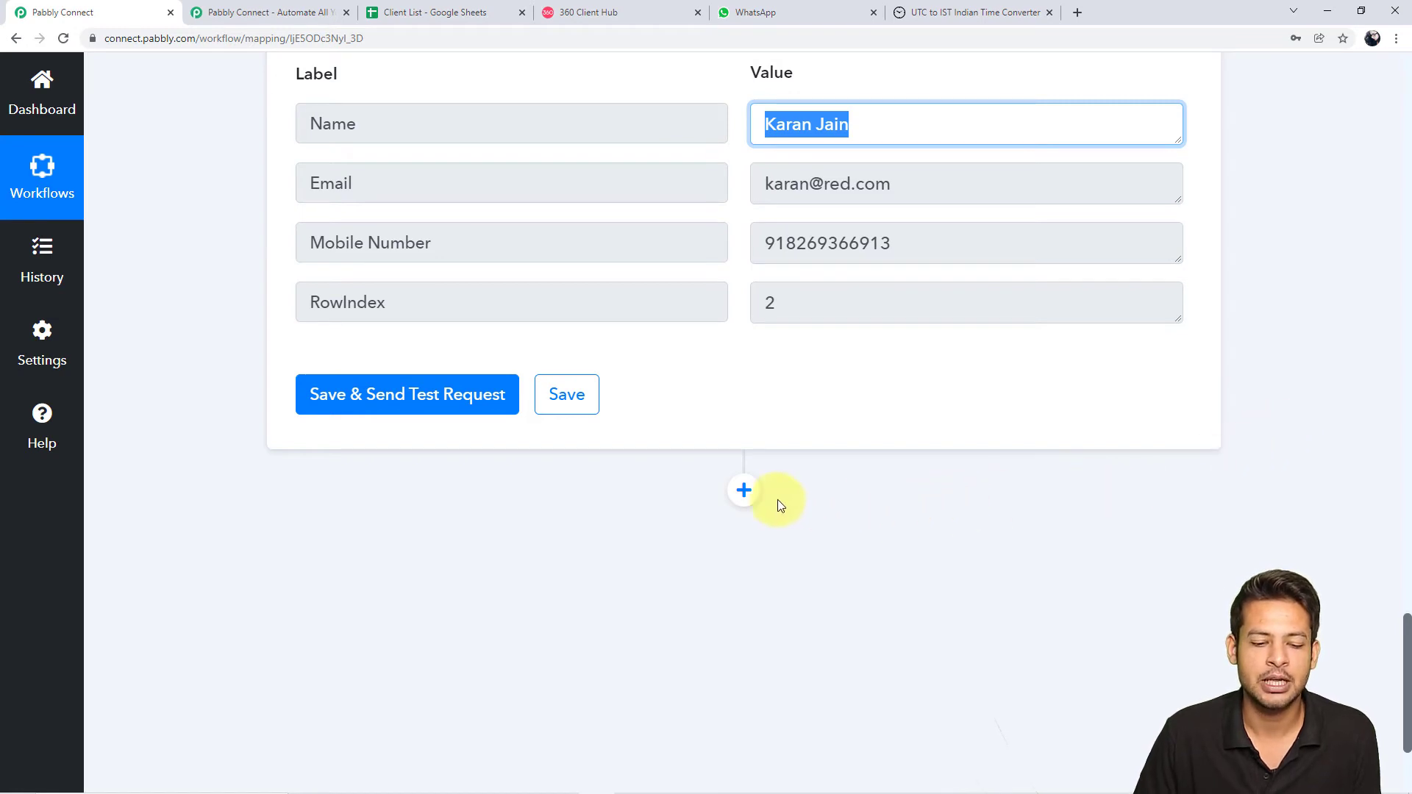
click(744, 491)
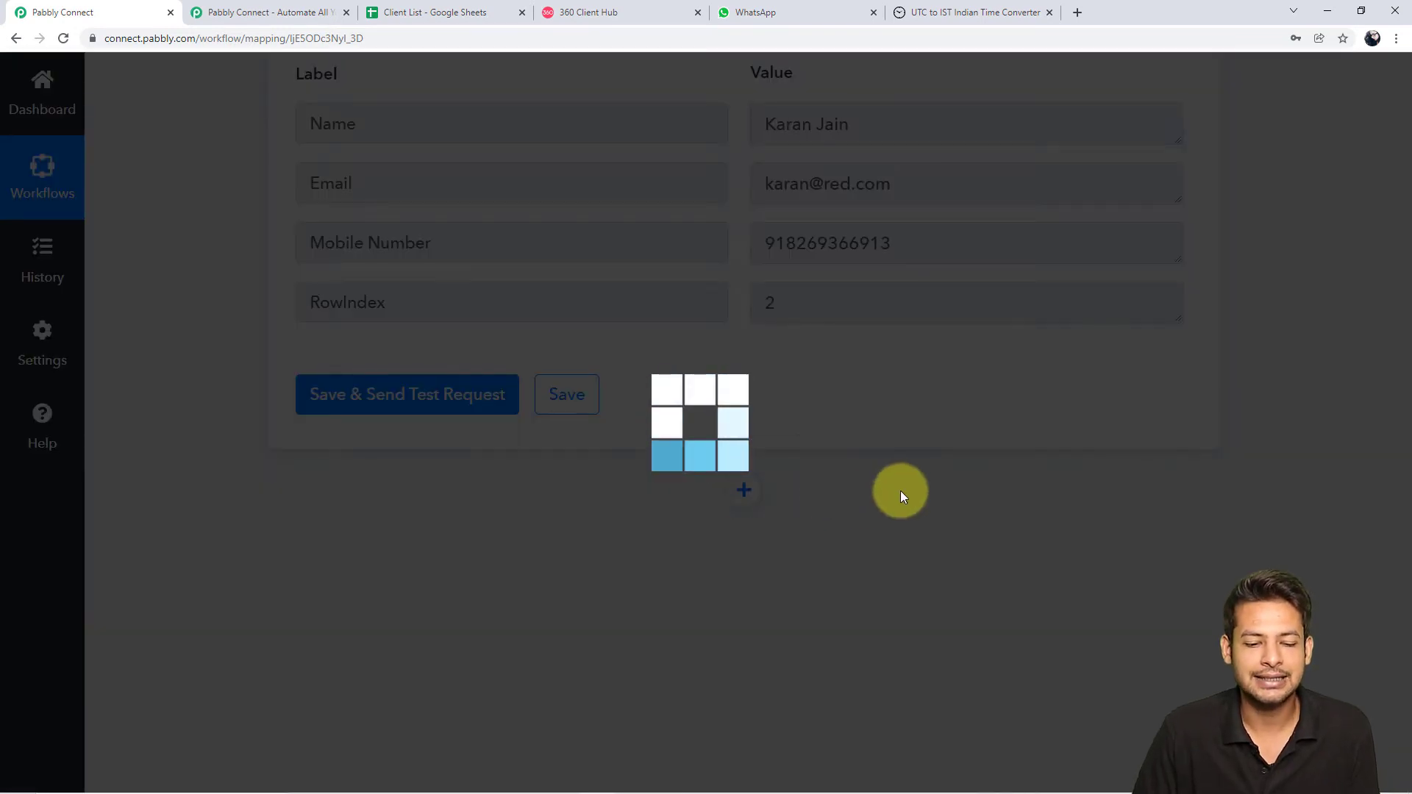
Make the new step WhatsApp by 360Dialog (searched '360di') with the Send Template Message event
scroll(900, 491, down, 4)
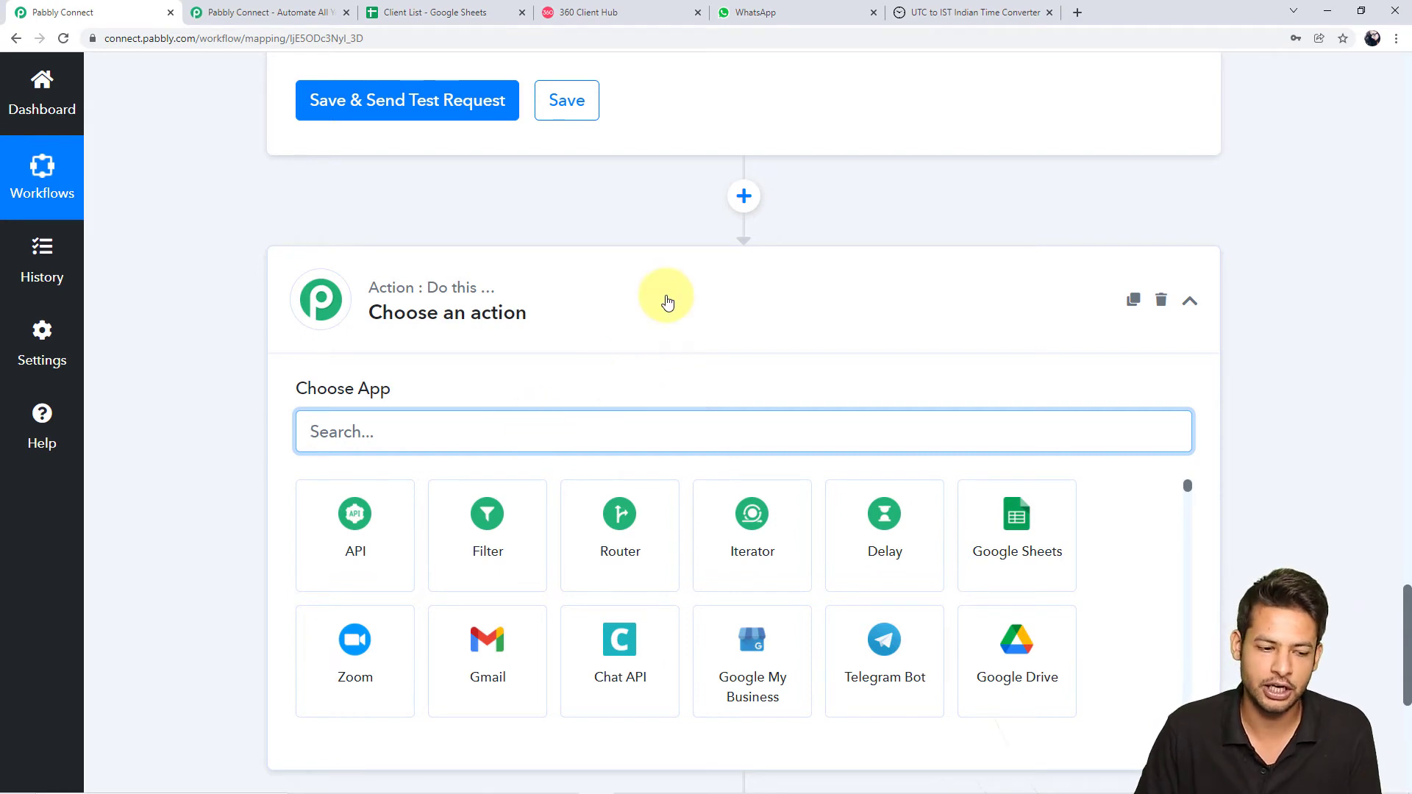
text(360di)
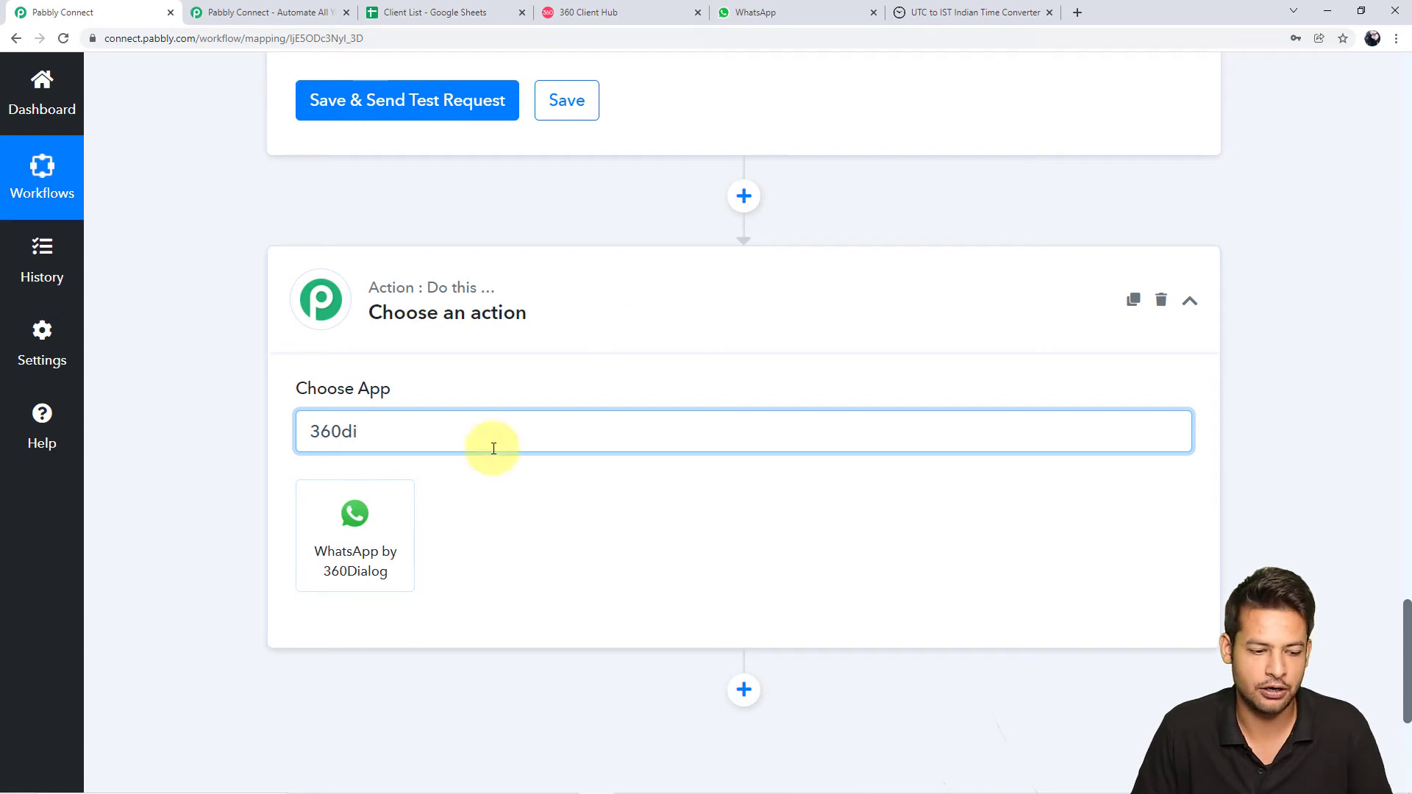
click(359, 544)
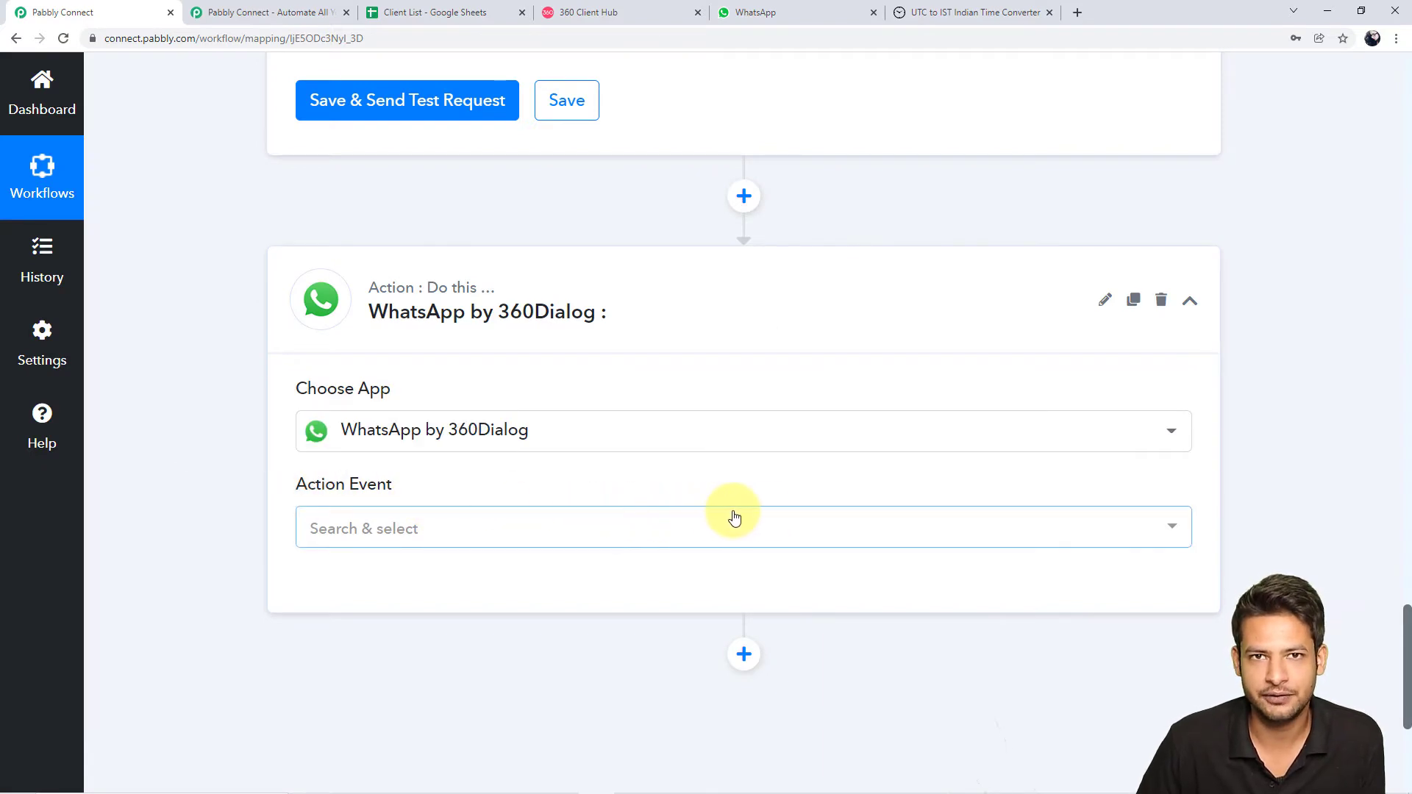
click(1179, 529)
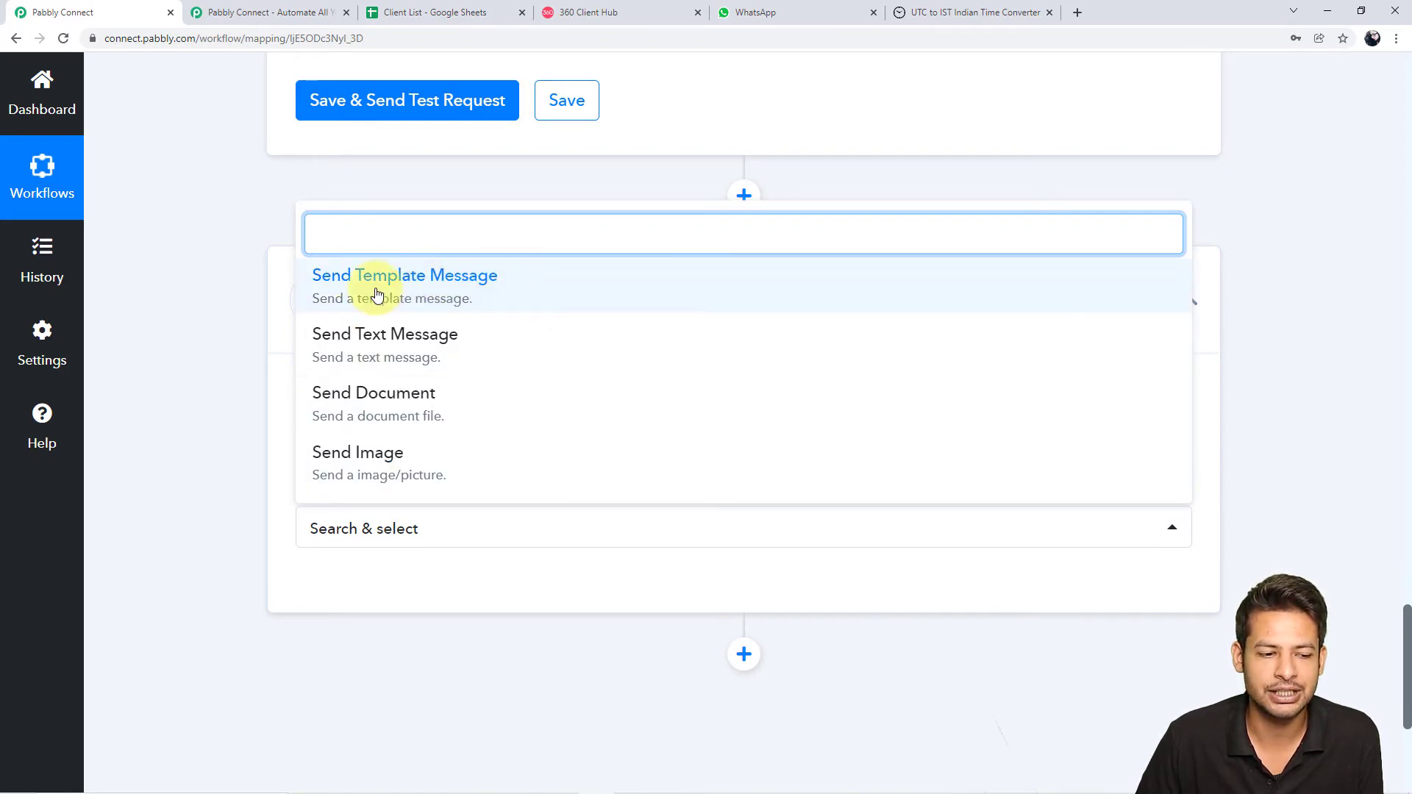
click(417, 289)
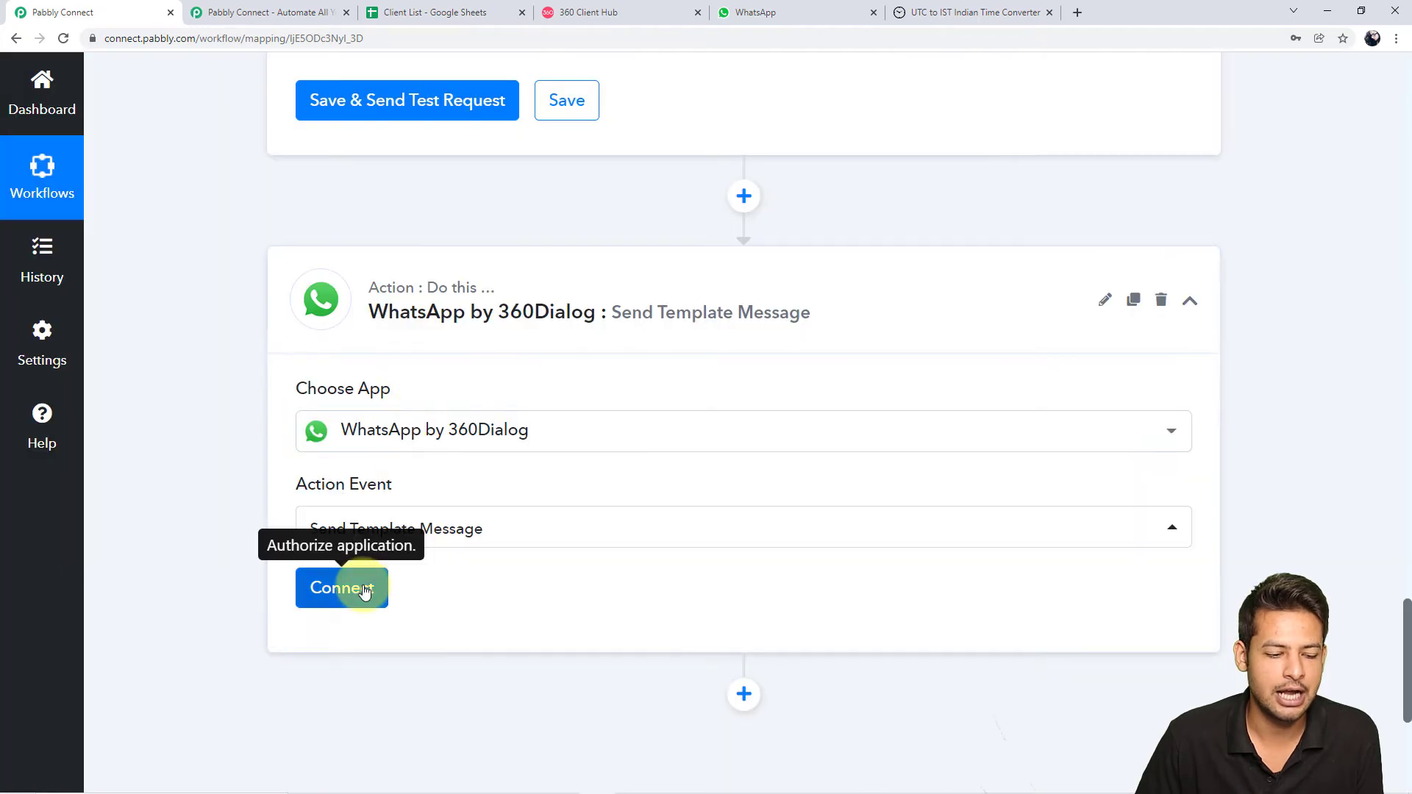
Start a new 360Dialog account connection through Connect and Add New Connection
click(364, 589)
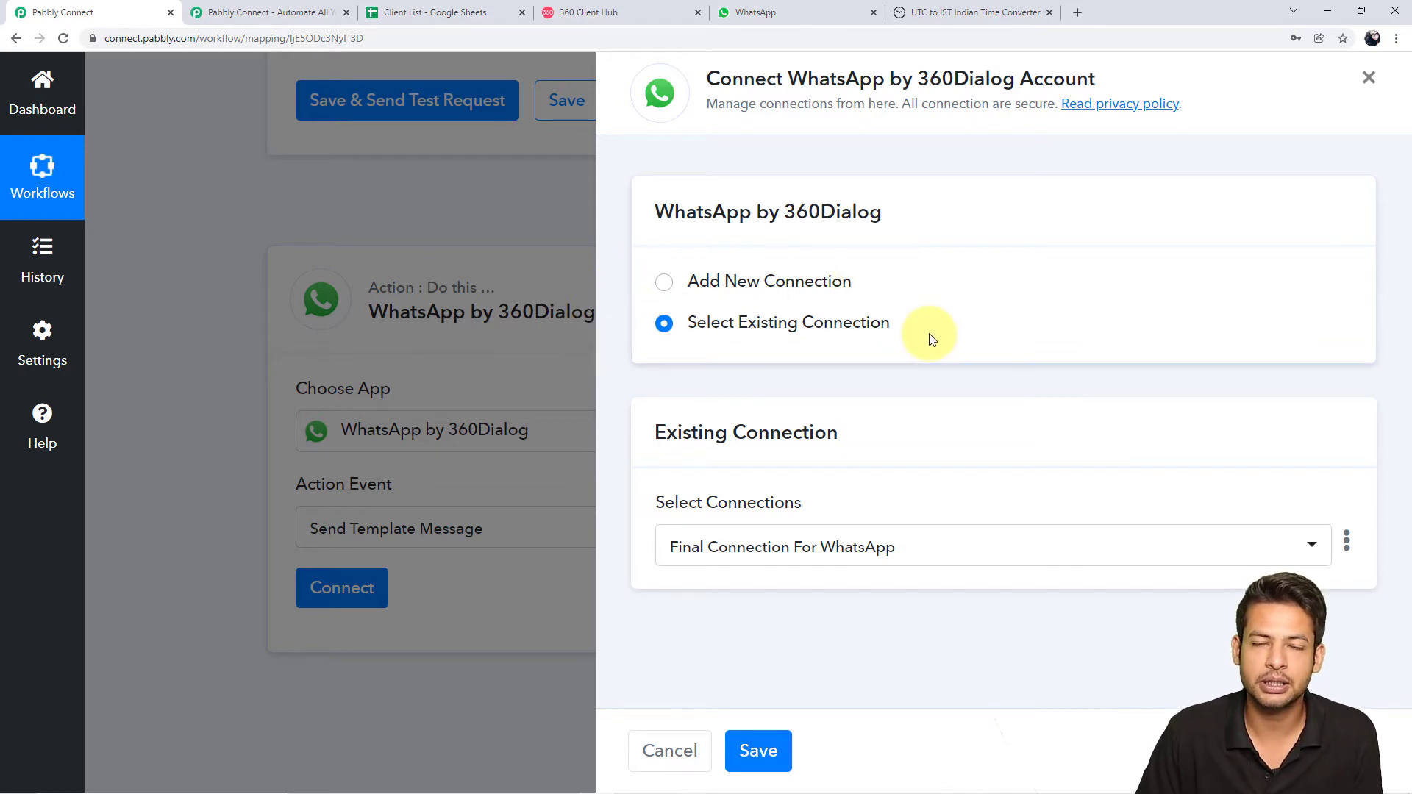
click(663, 284)
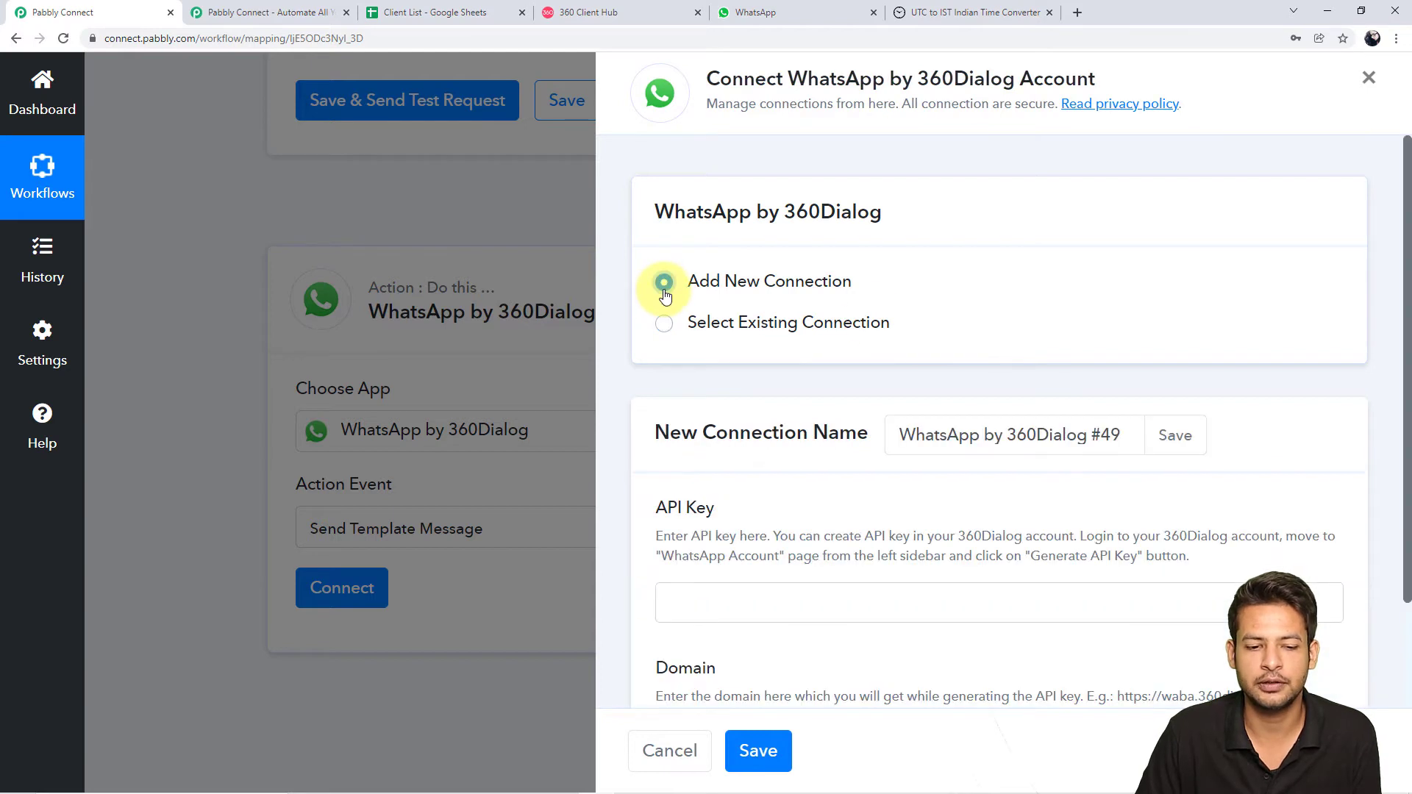
scroll(924, 309, down, 2)
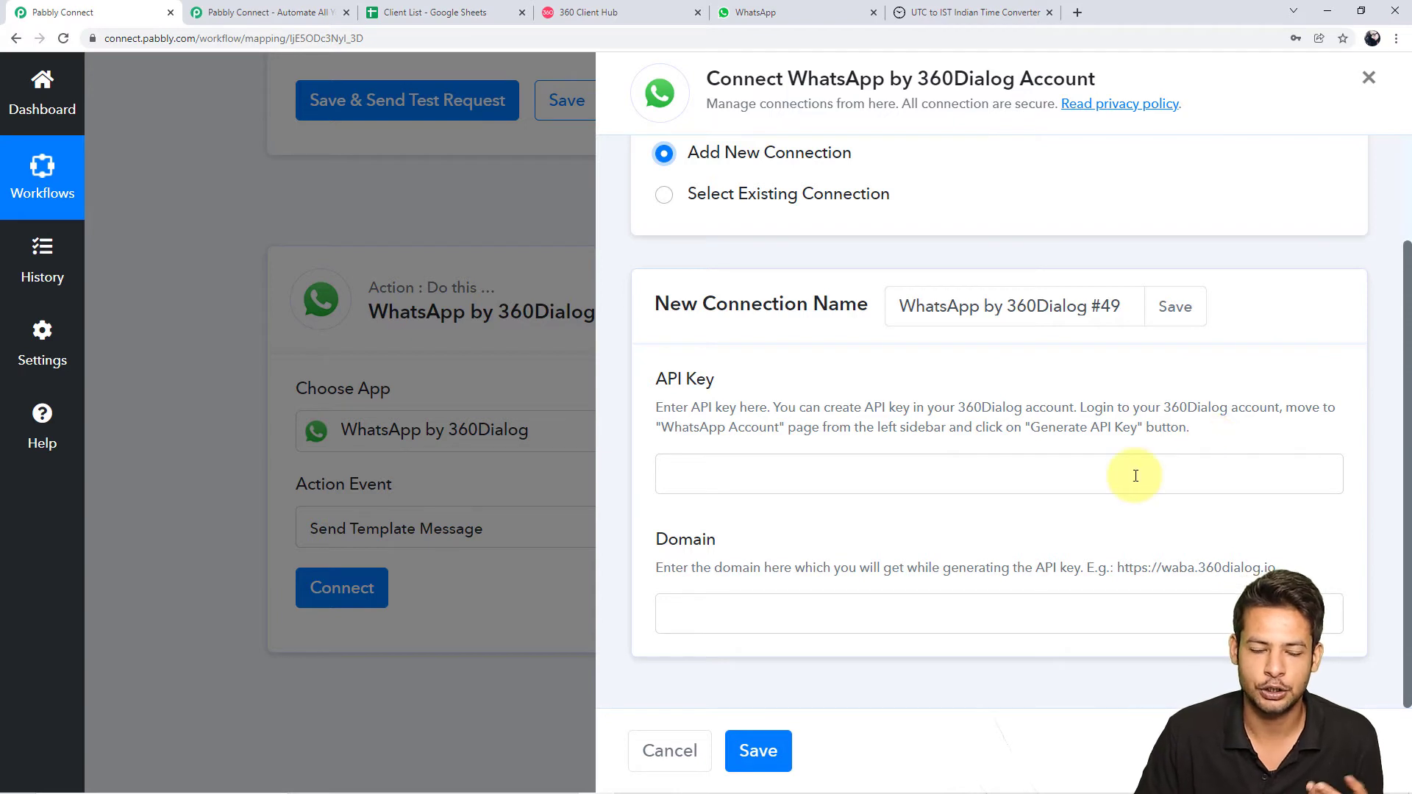
Switch to the 360 Client Hub dashboard listing the active WhatsApp account
click(662, 11)
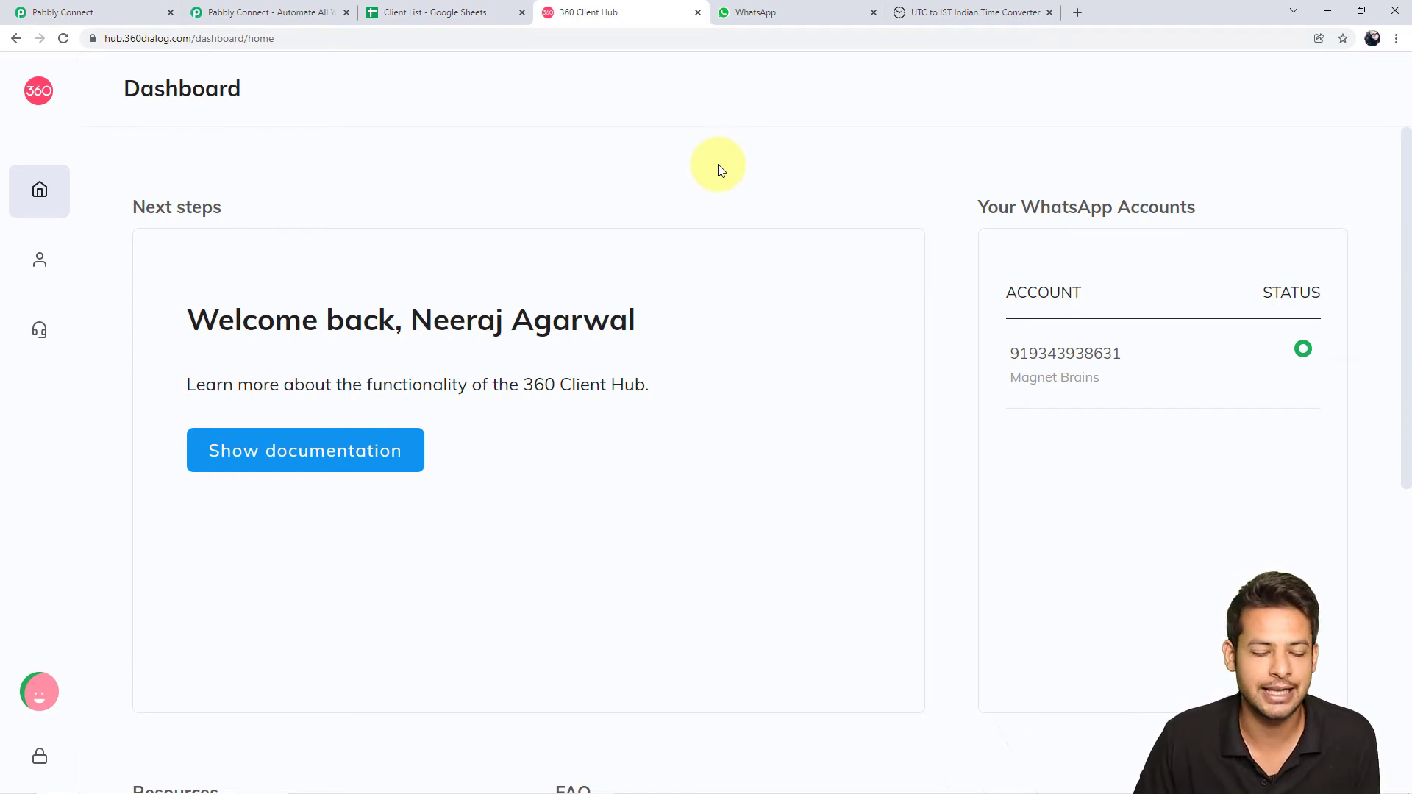
Open WhatsApp Accounts in 360 Client Hub and generate an API key for the account
mouse_move(69, 164)
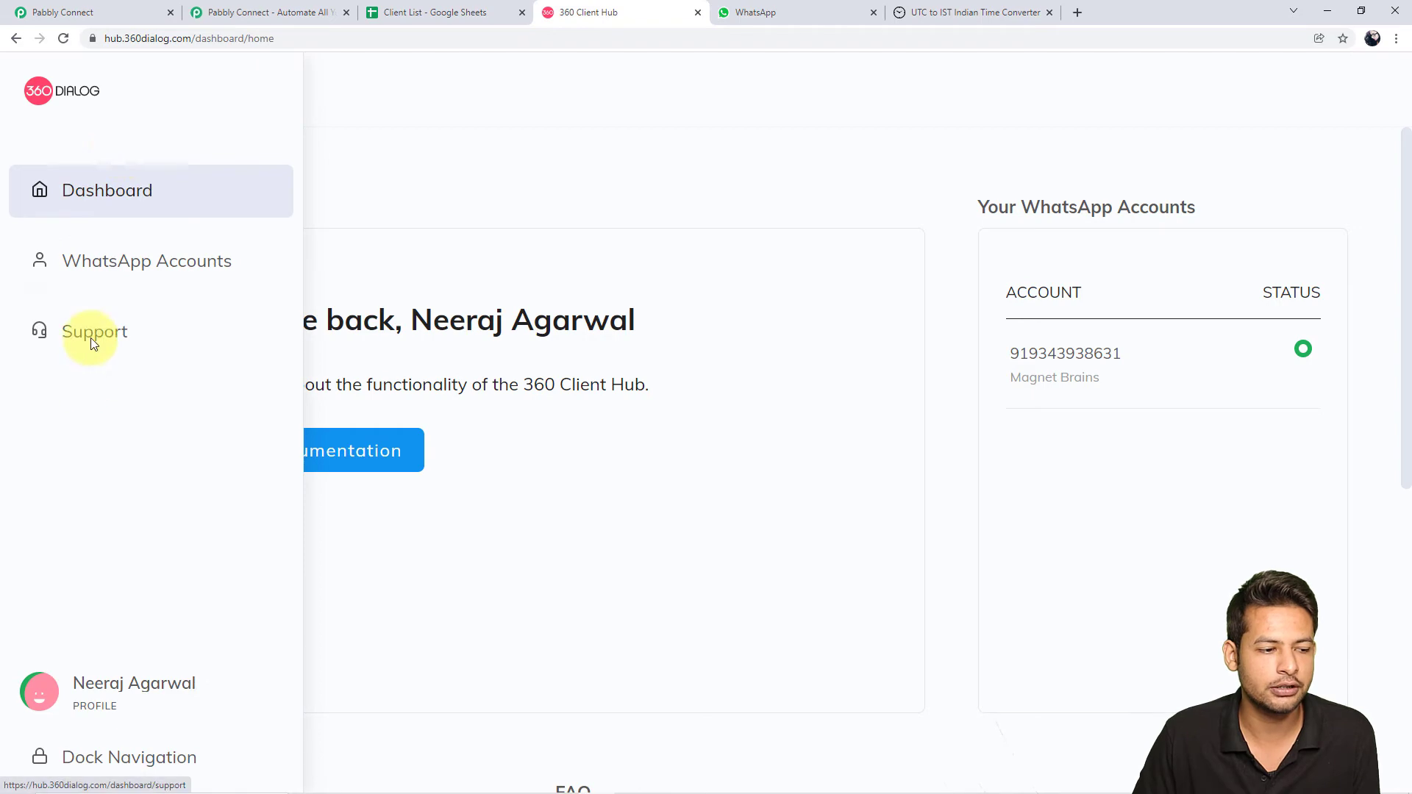
click(116, 273)
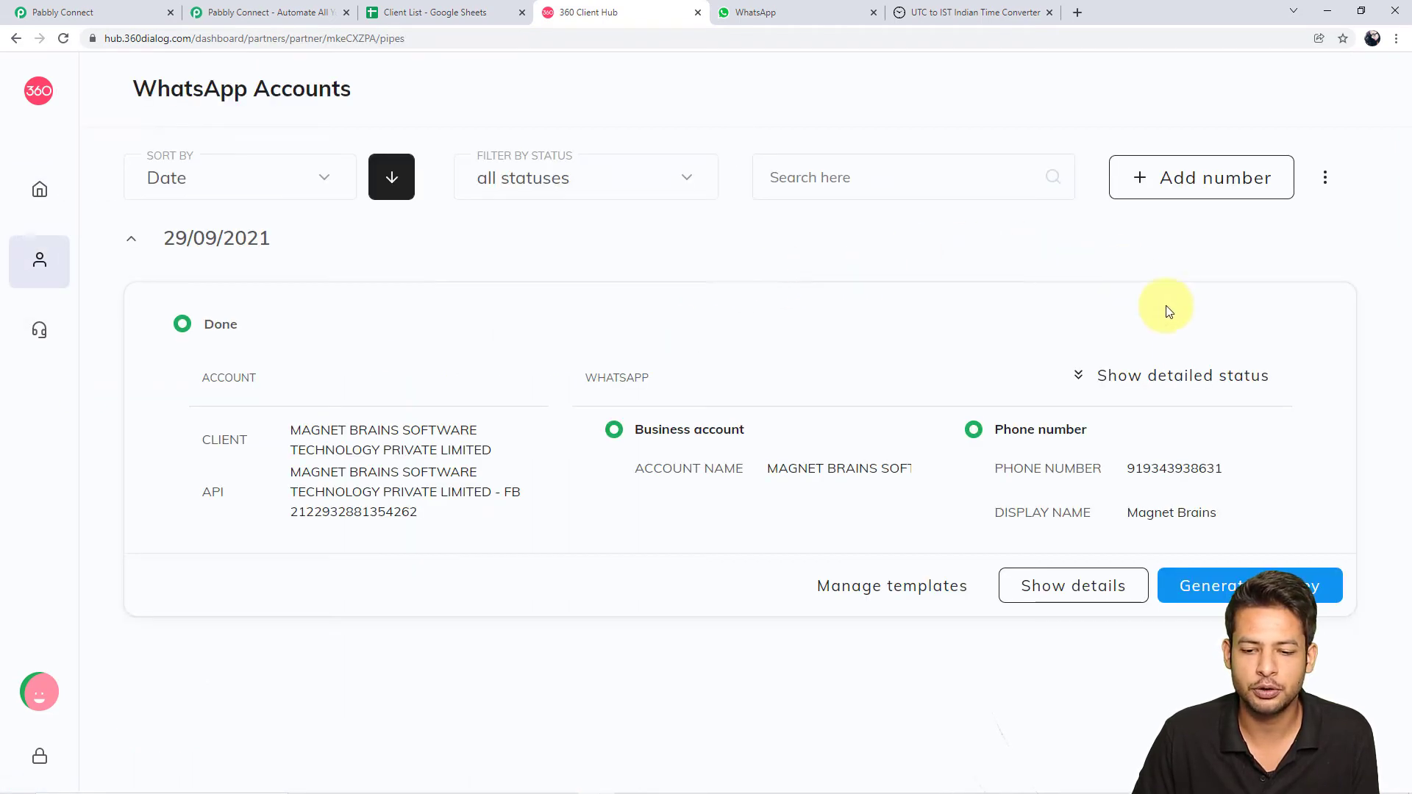
click(1244, 577)
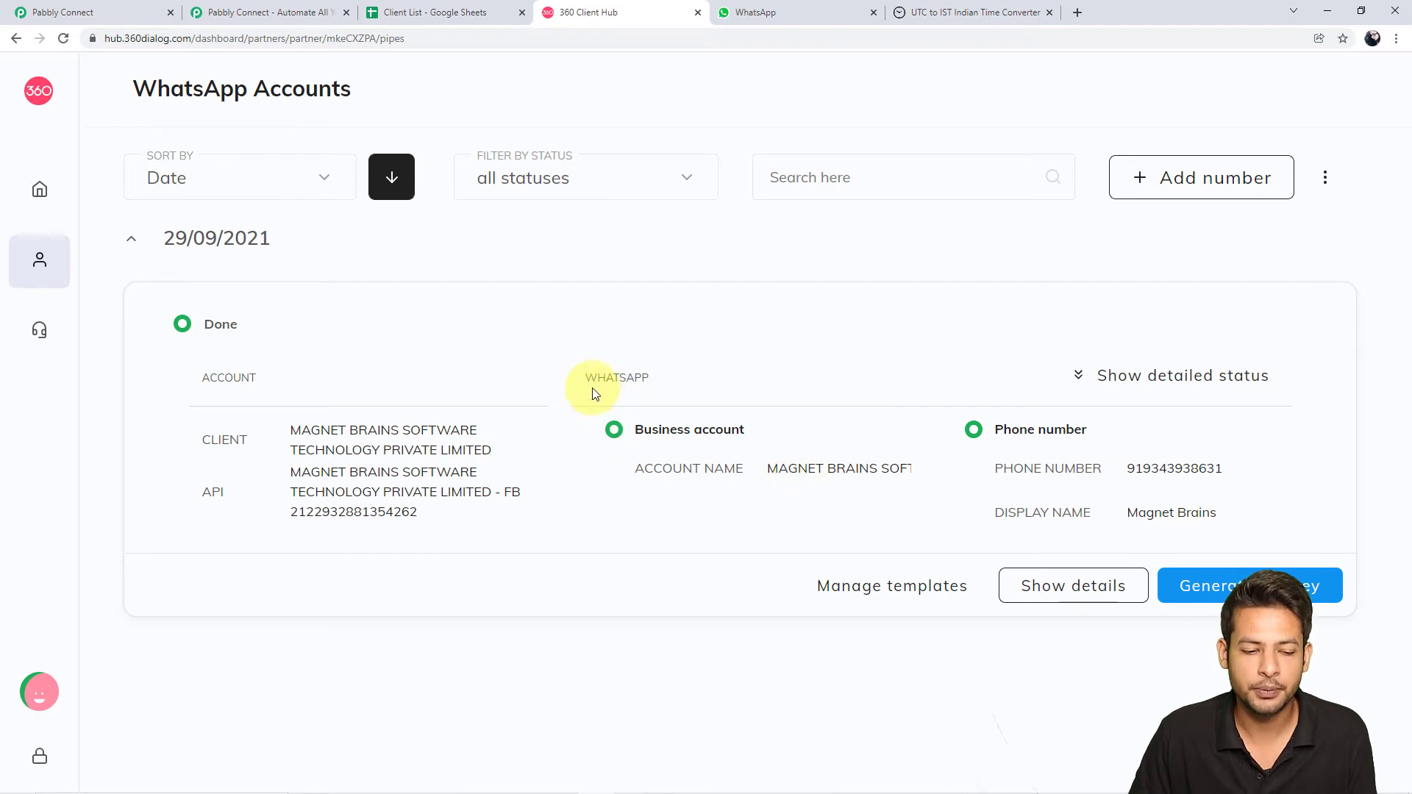
double_click(618, 378)
Go back to the Pabbly connection form and focus the API Key and Domain fields
click(77, 3)
click(709, 472)
click(582, 12)
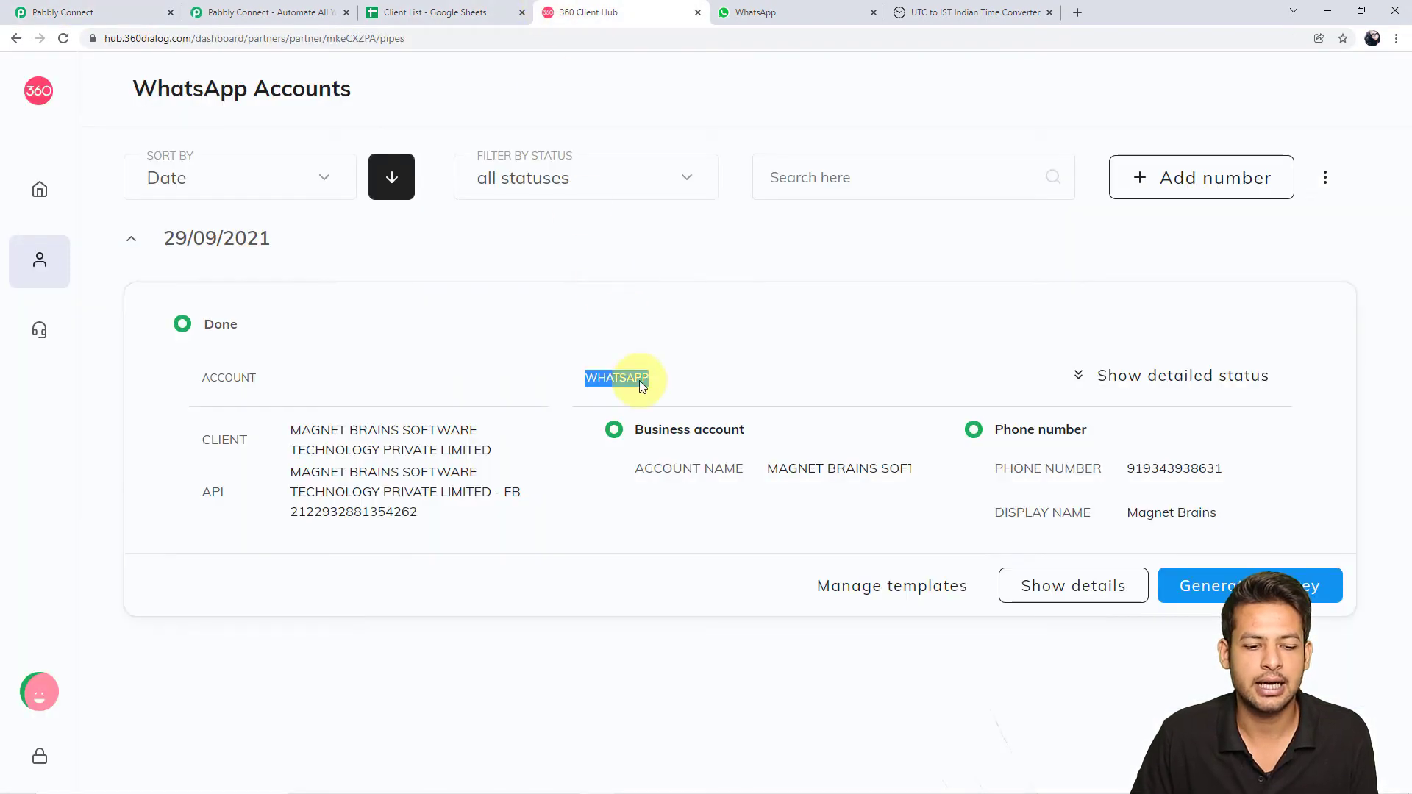
triple_click(648, 430)
click(47, 10)
click(825, 467)
click(772, 618)
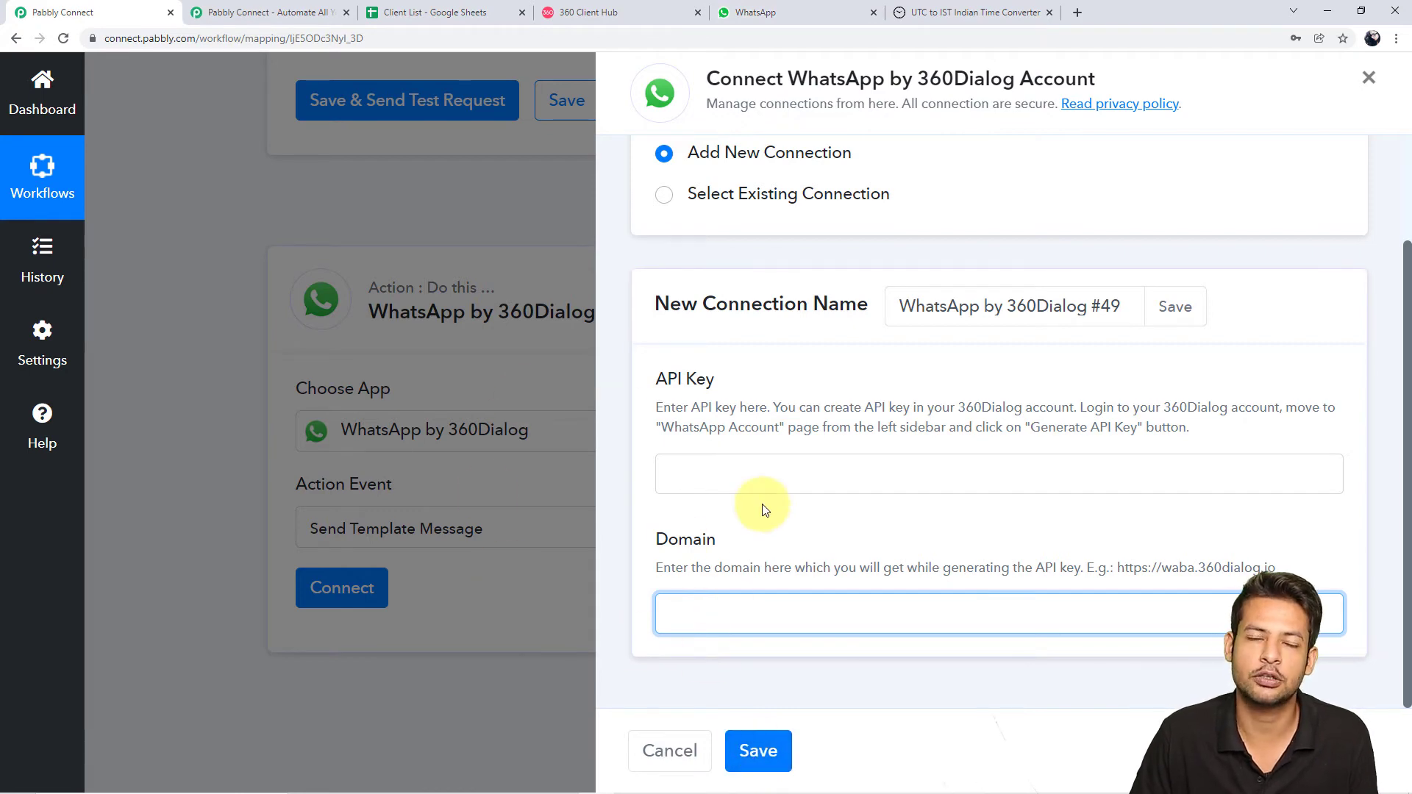
Check the 360 Client Hub accounts page, then choose to reuse an existing WhatsApp connection in Pabbly
click(647, 10)
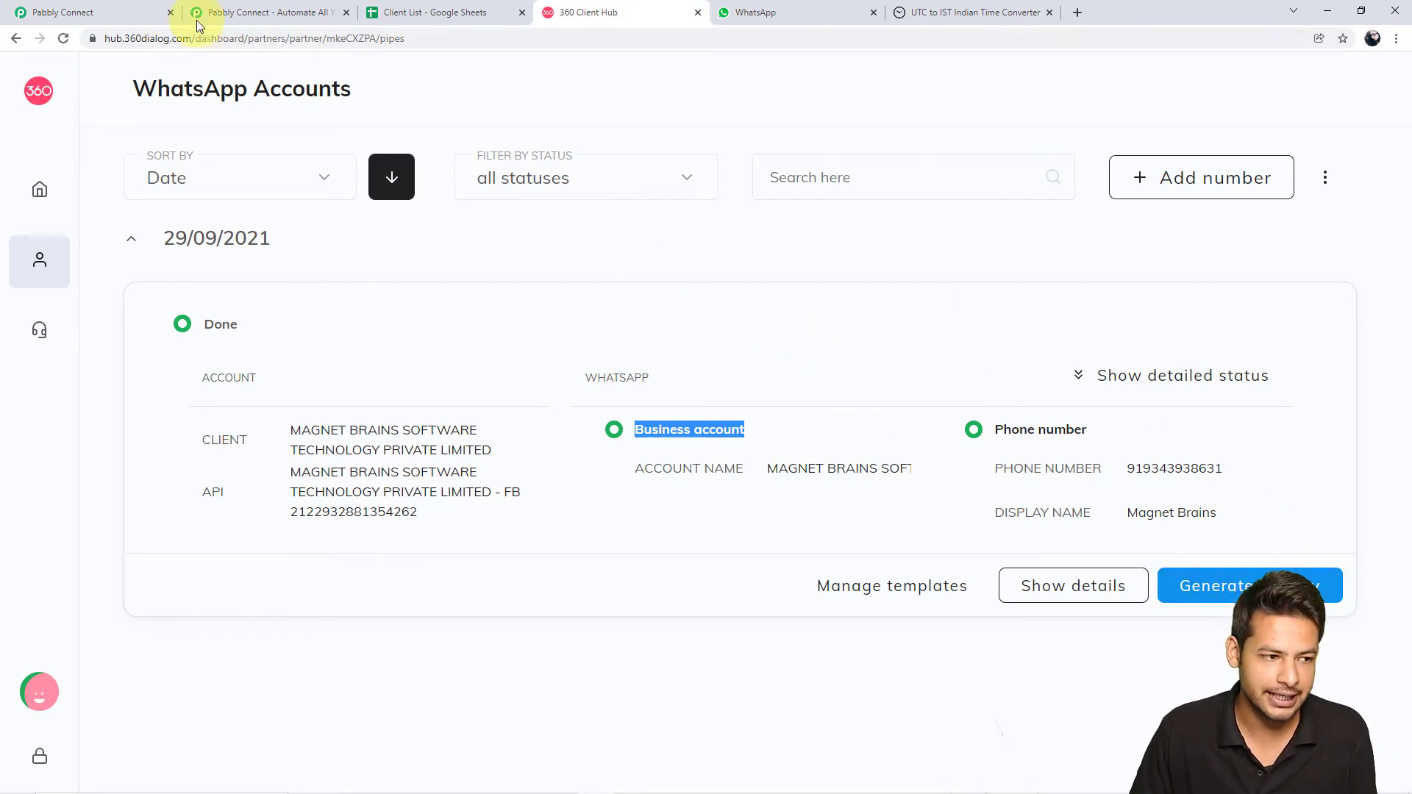
click(88, 12)
scroll(928, 190, up, 1)
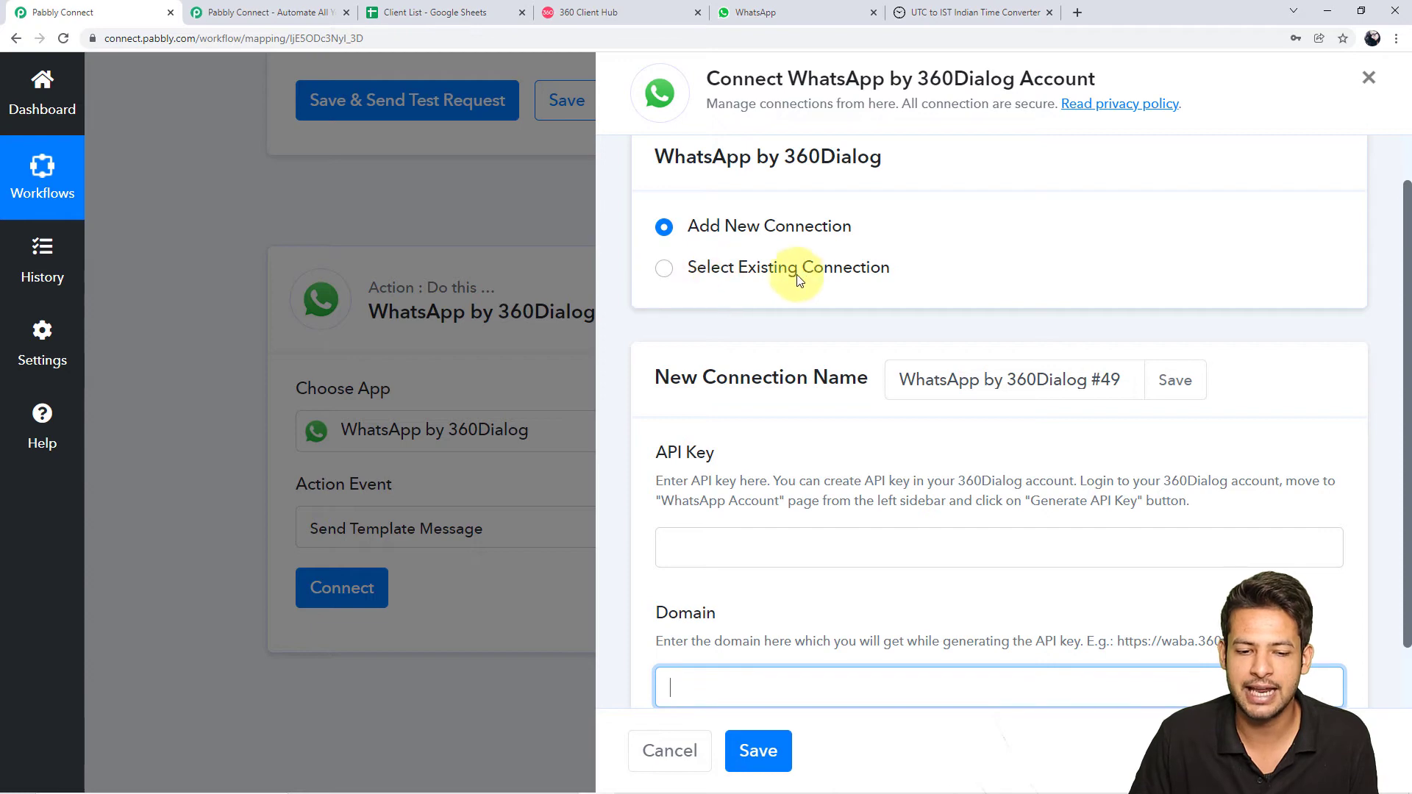
scroll(1018, 311, down, 1)
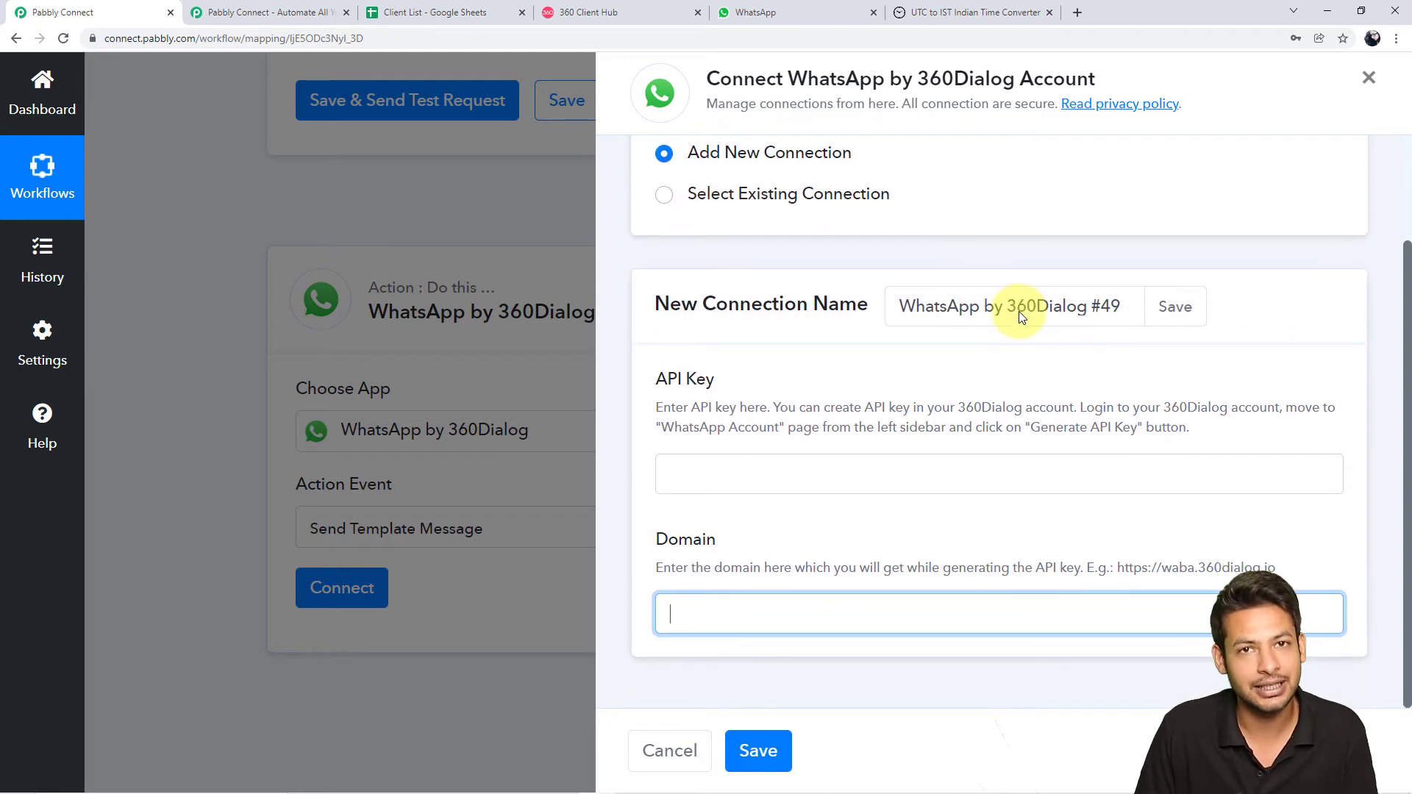
click(677, 6)
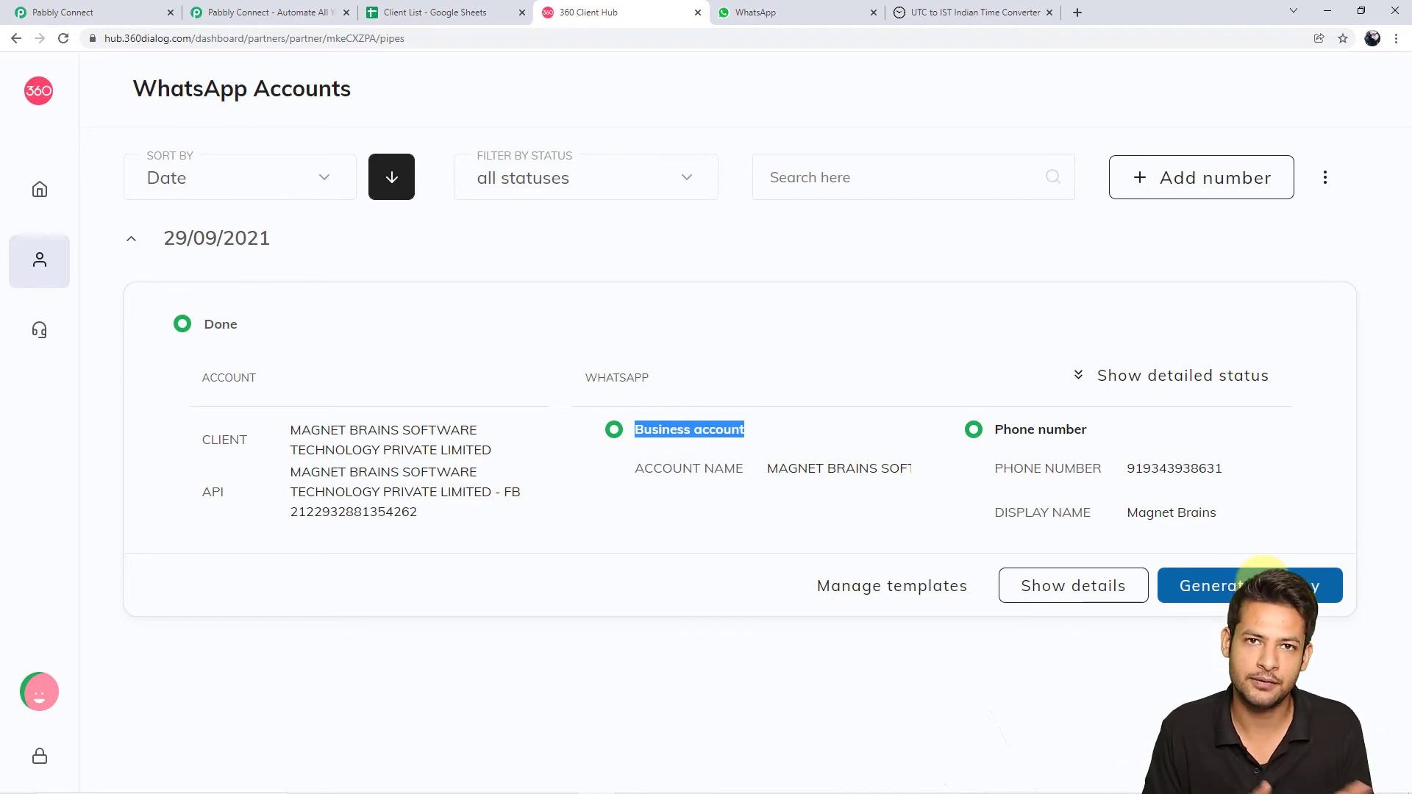
click(735, 368)
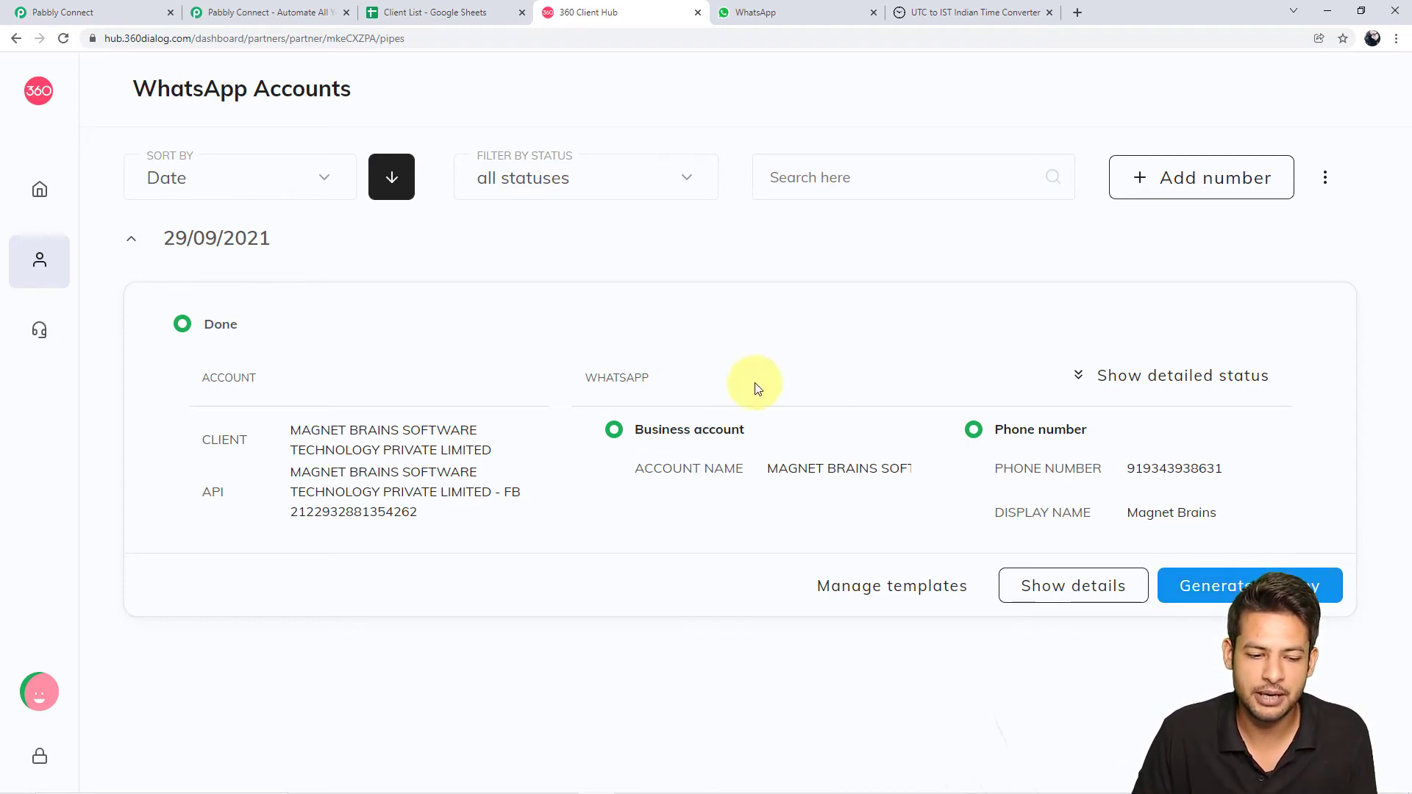
click(103, 7)
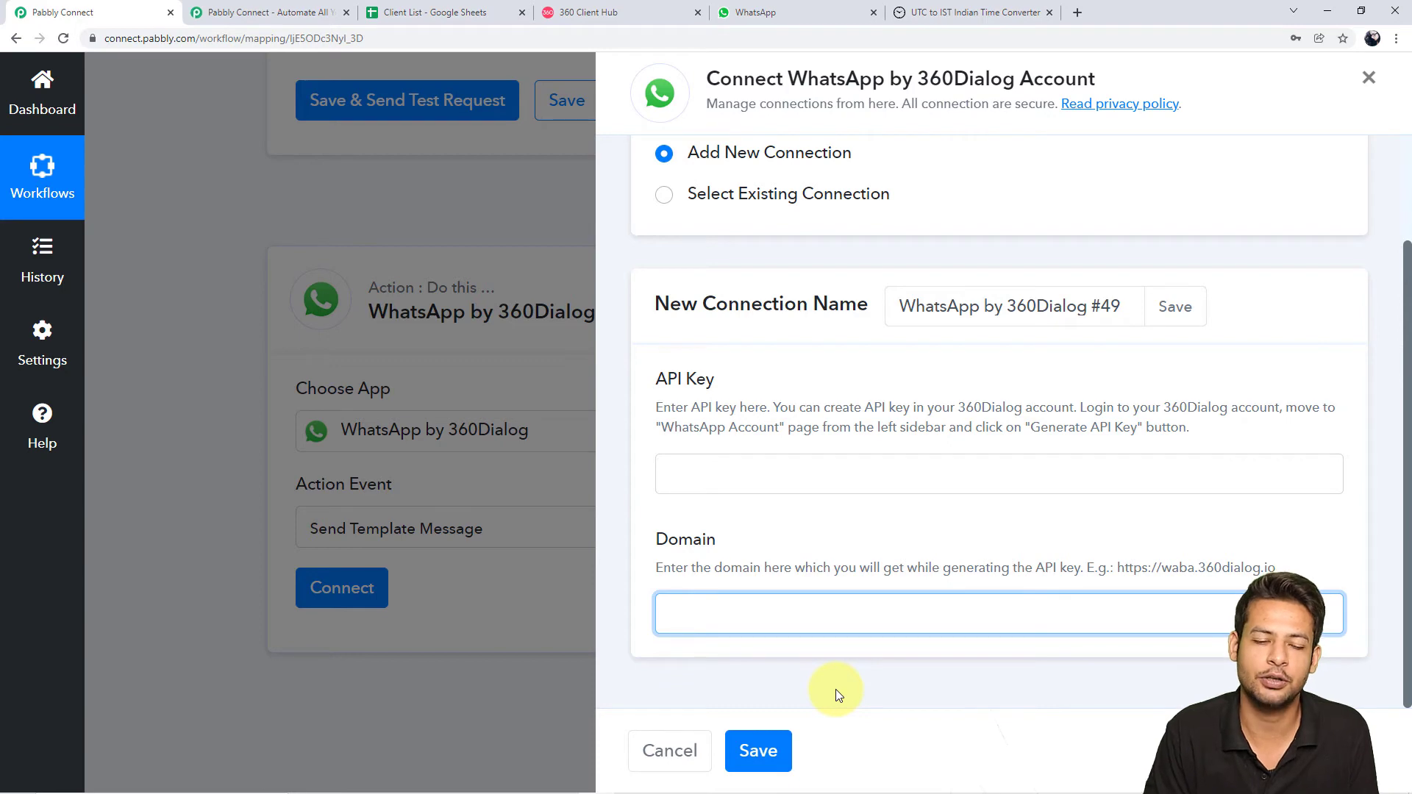
click(665, 195)
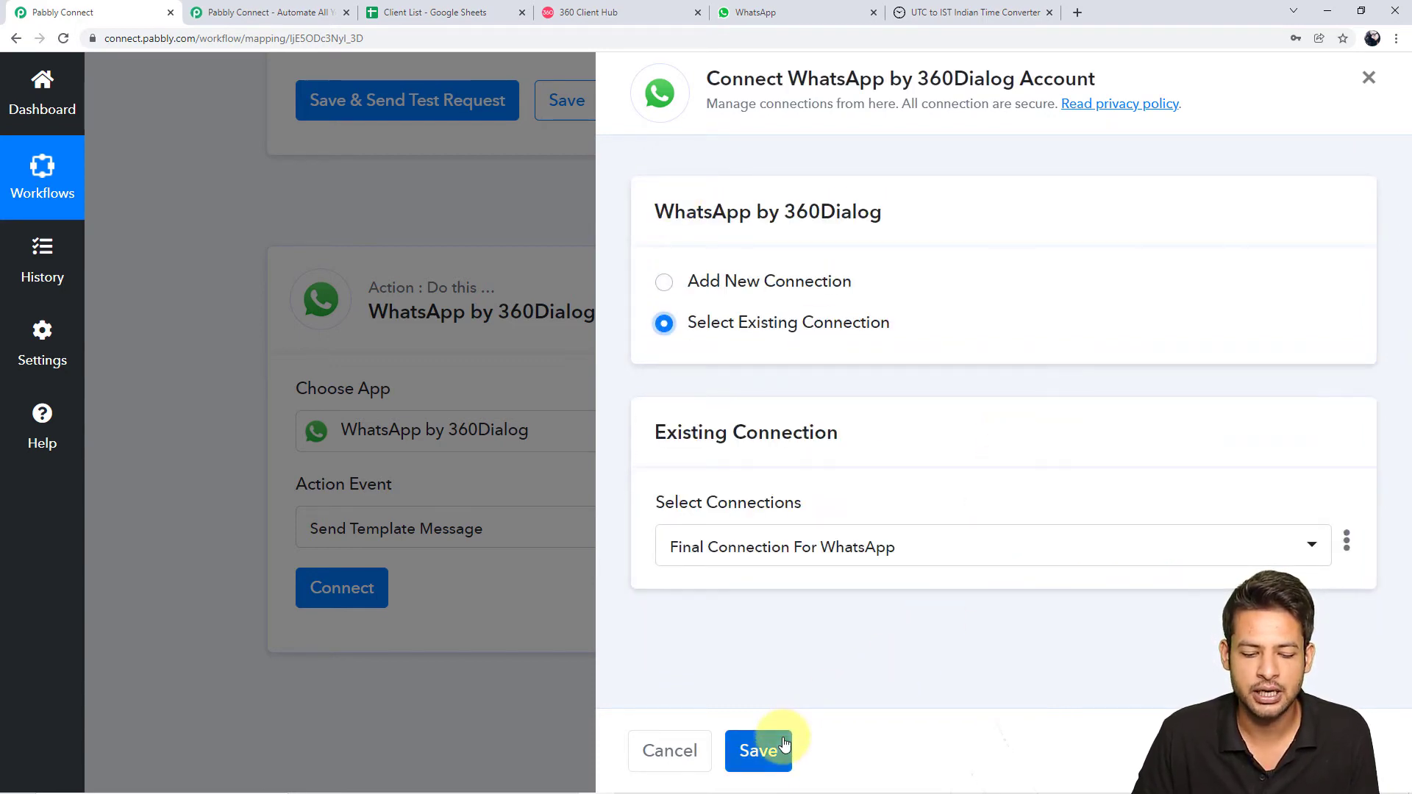
Save the WhatsApp step with the existing 'Final Connection For WhatsApp' connection
click(761, 749)
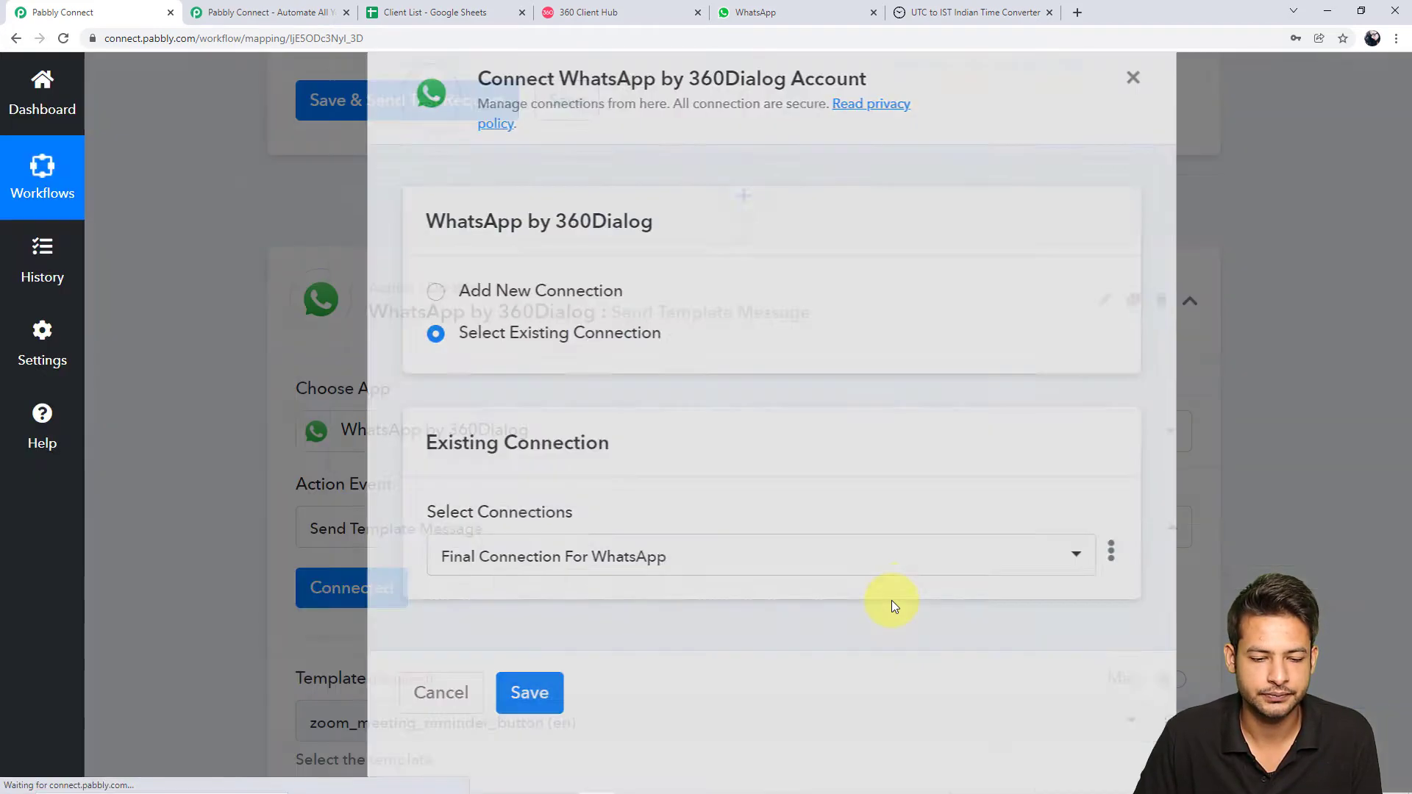
scroll(905, 510, down, 3)
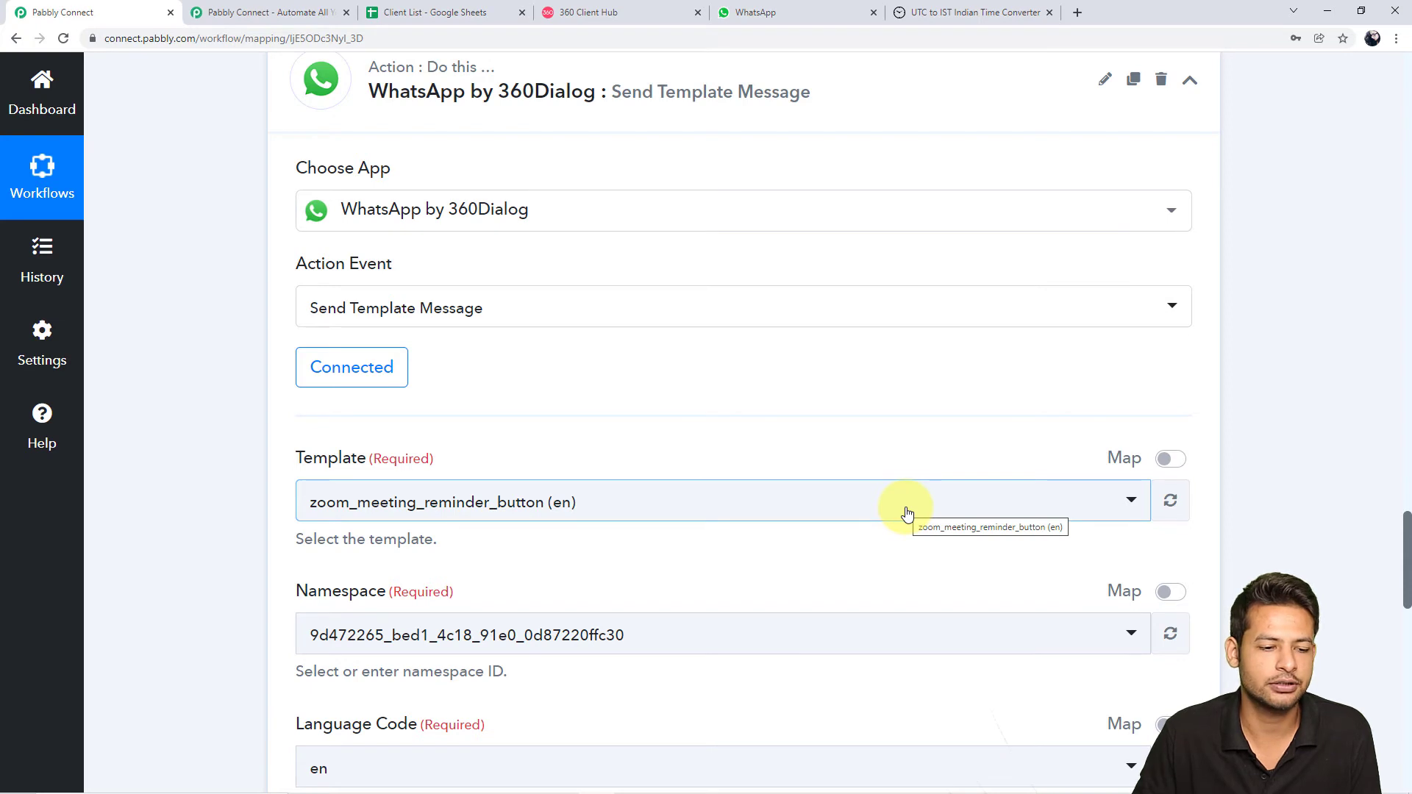
scroll(830, 321, down, 2)
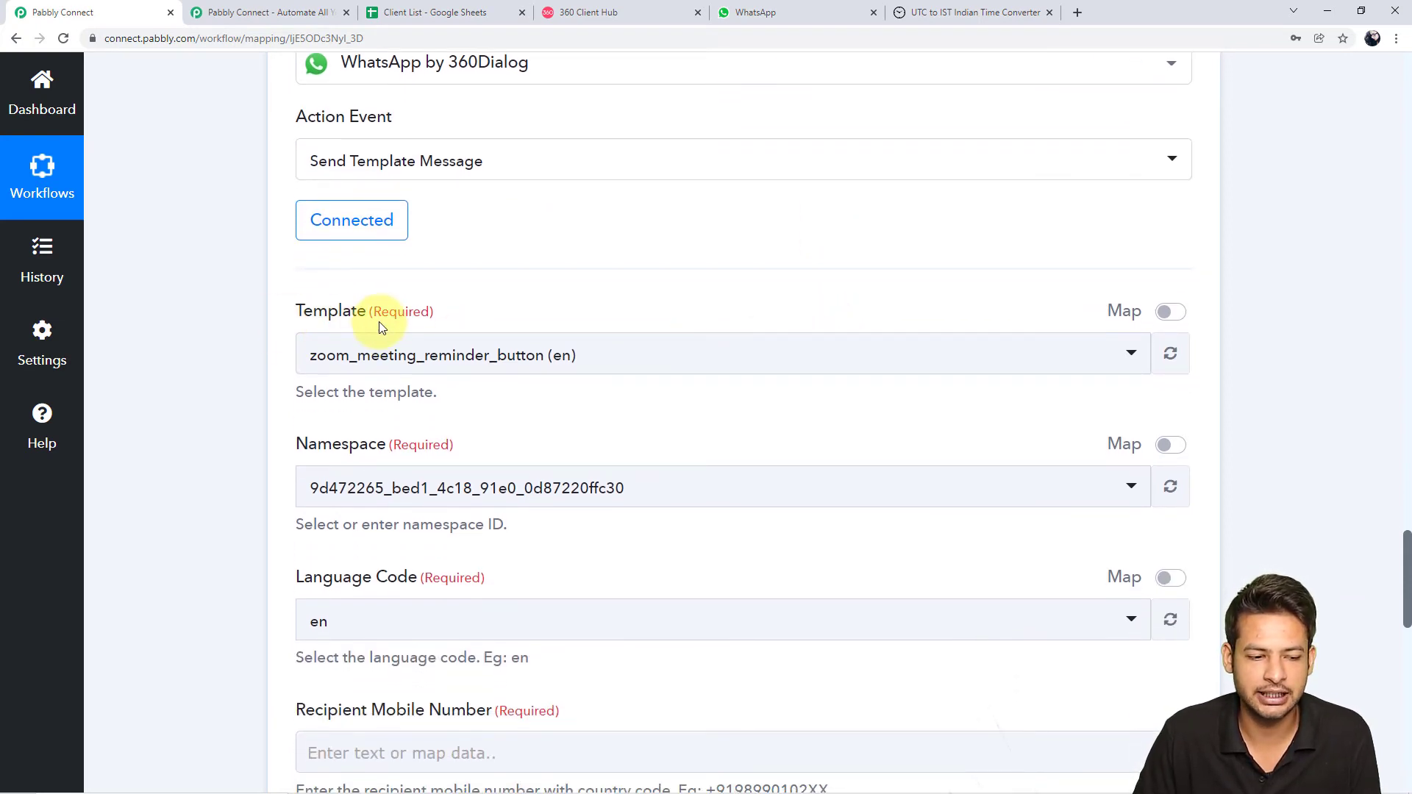
Browse the Template list, leaving zoom_meeting_reminder_button (en), then return to 360 Client Hub
click(1129, 357)
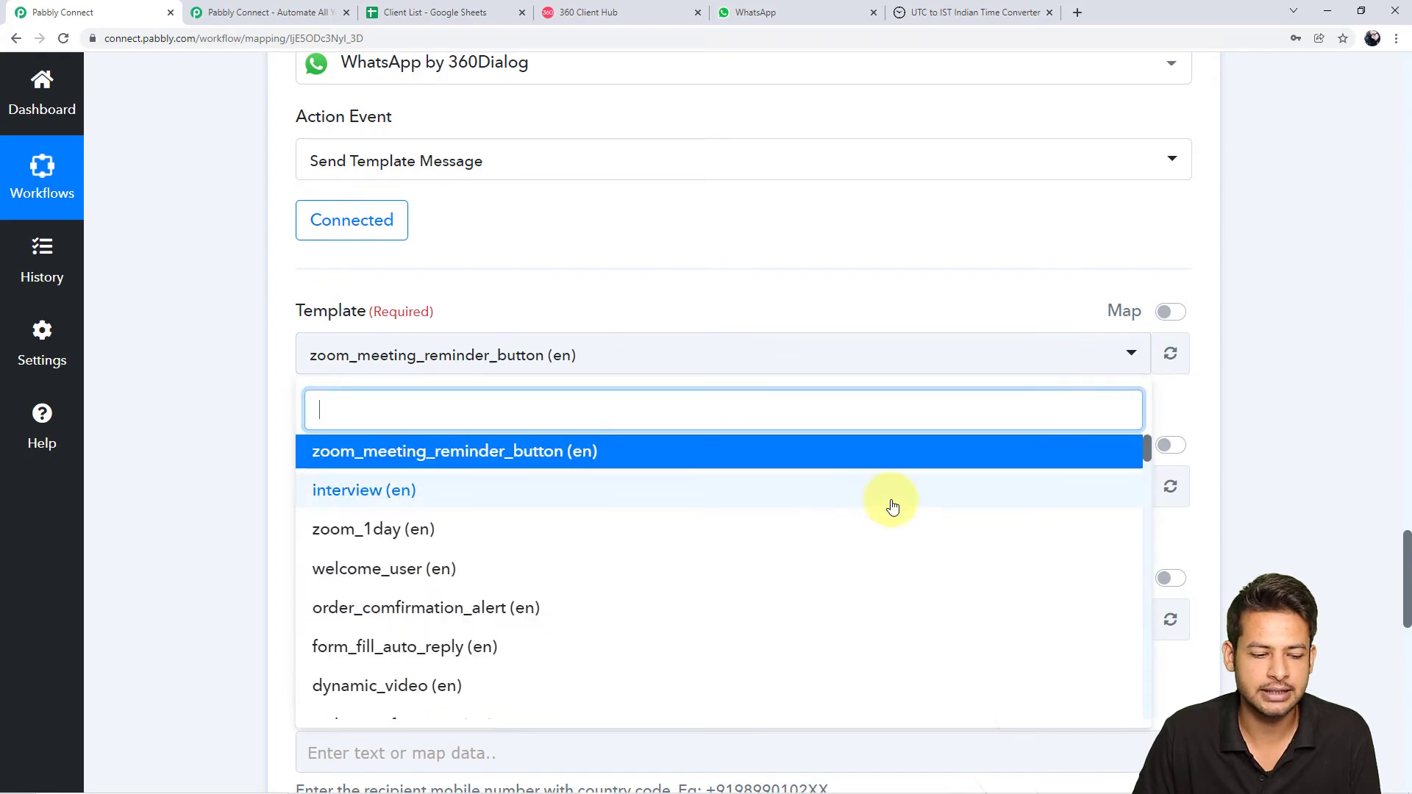
scroll(807, 581, down, 1)
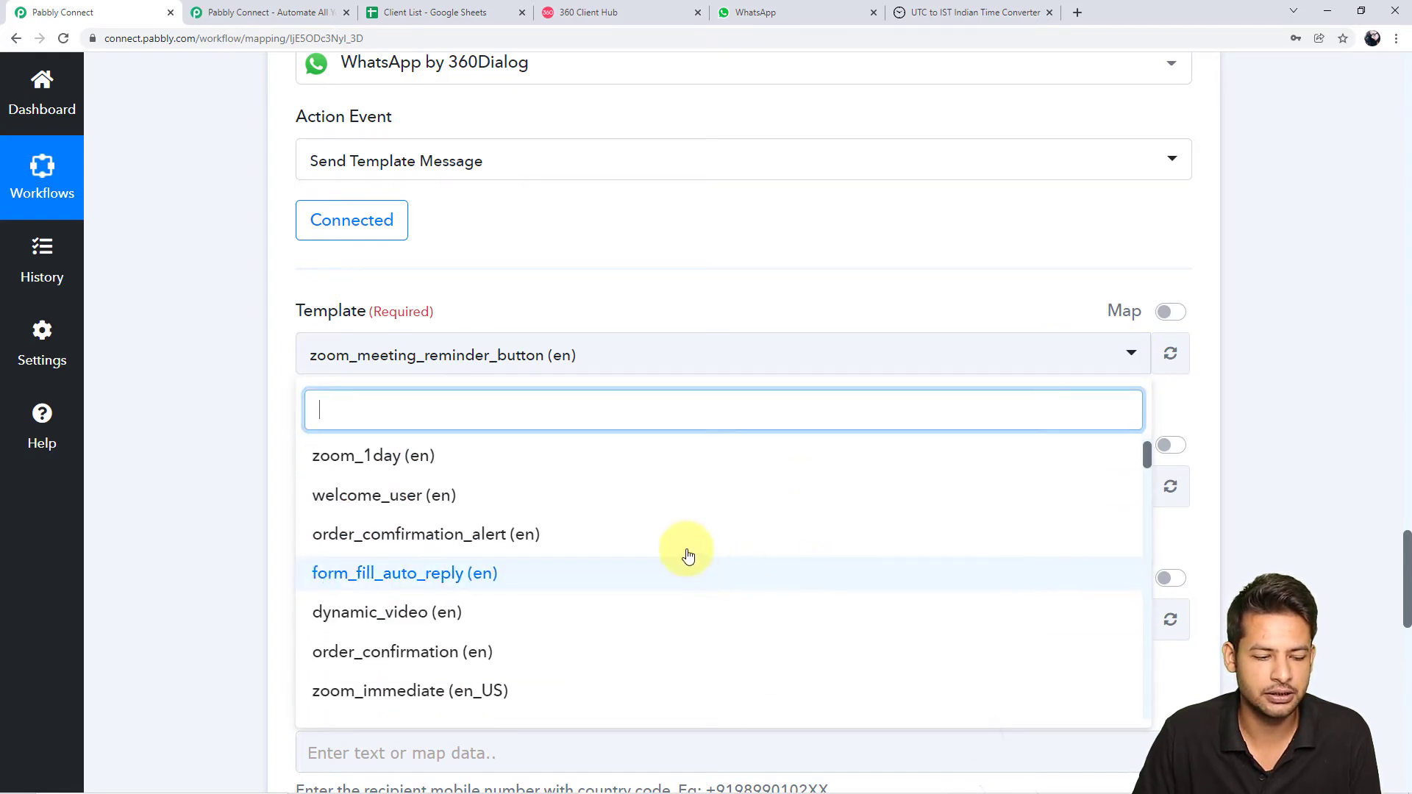
scroll(648, 490, up, 1)
scroll(669, 518, down, 5)
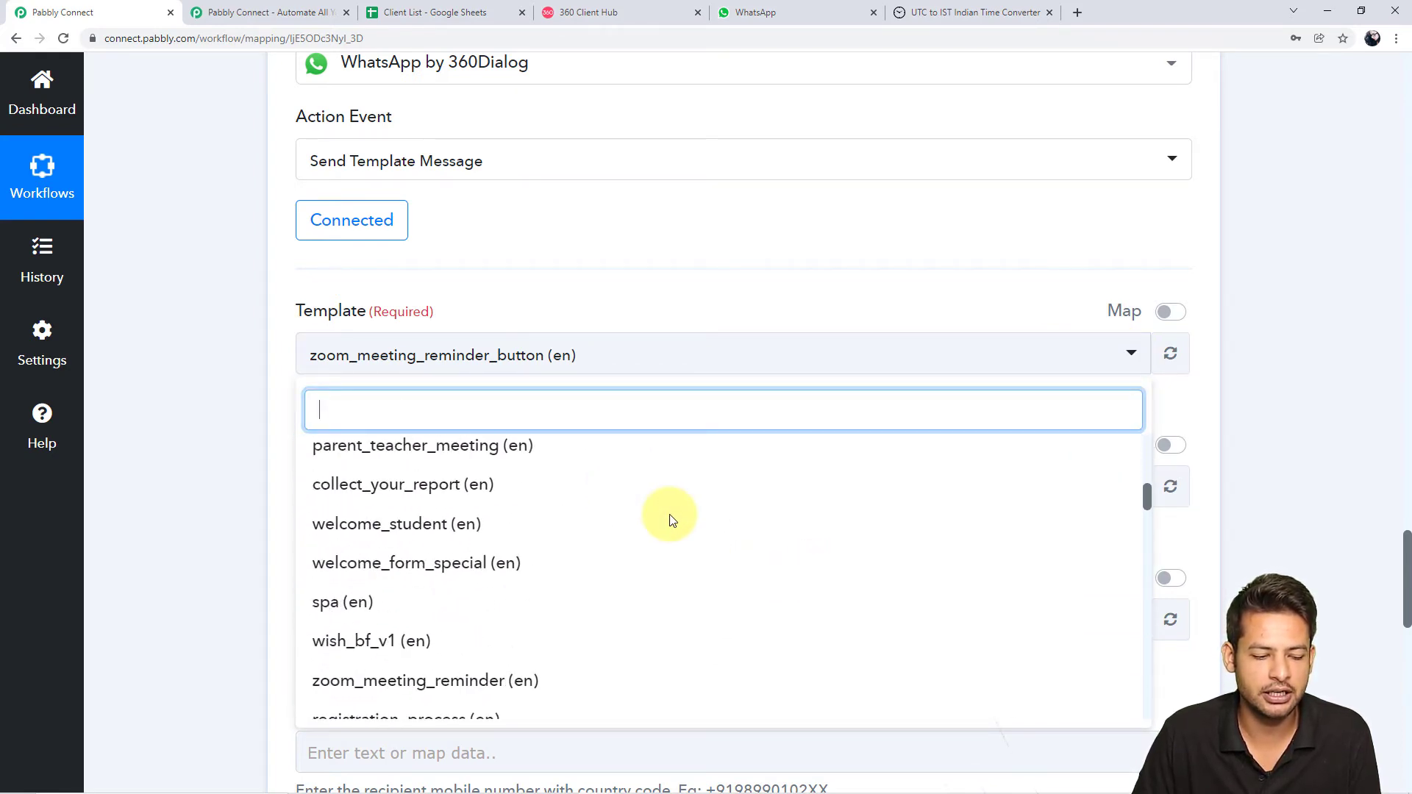
scroll(669, 519, down, 3)
click(239, 503)
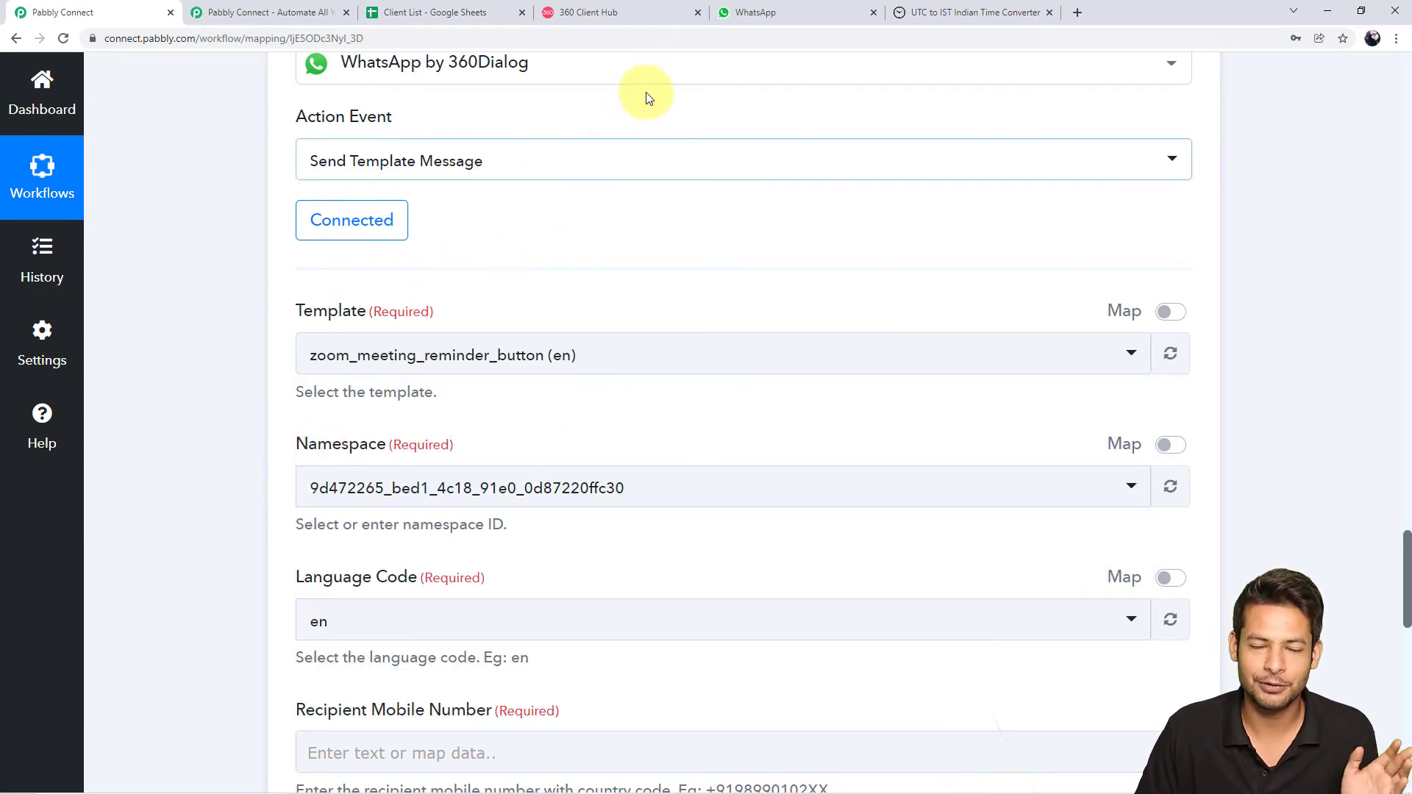
click(646, 7)
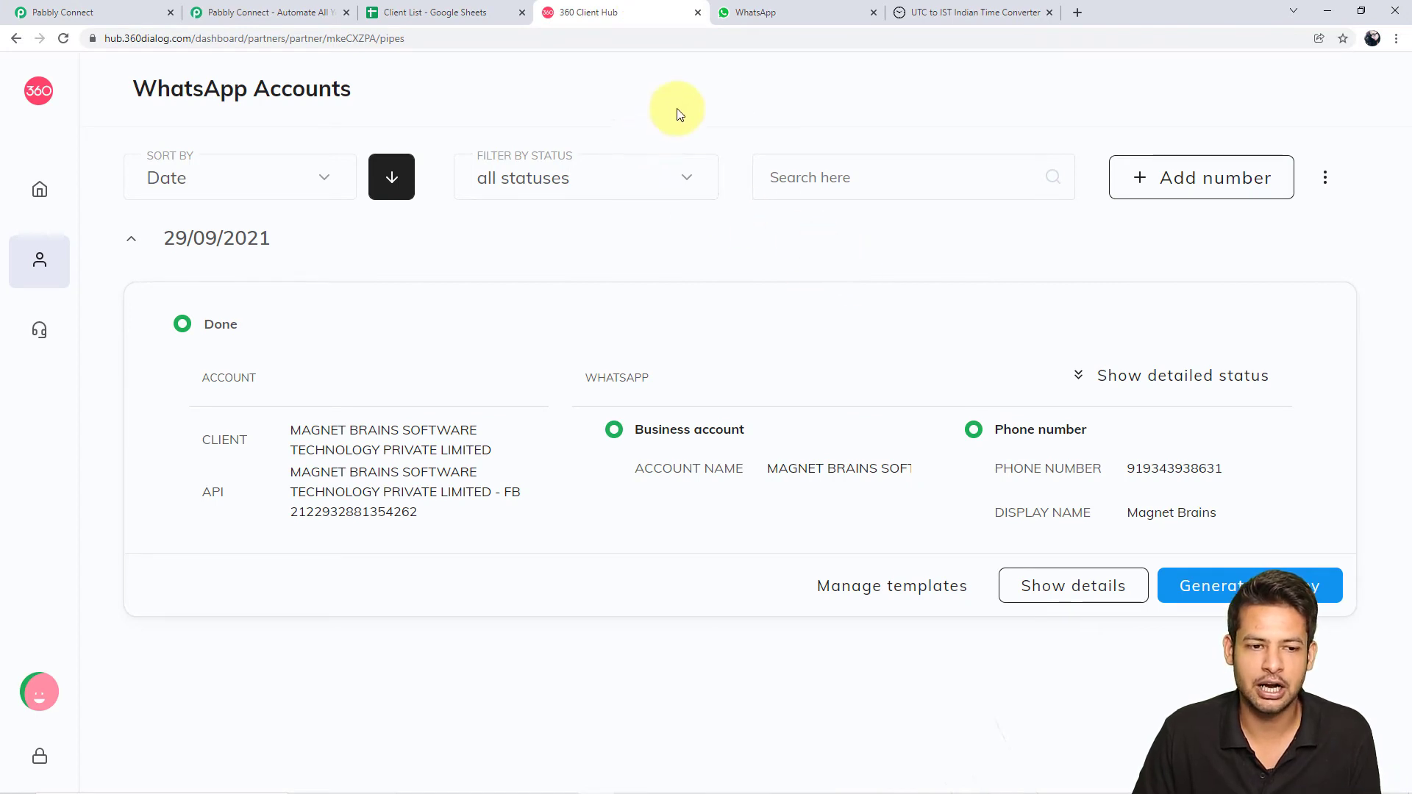
Open the WhatsApp account's details and Templates tab, scrolling down to new_year_invite
mouse_move(70, 184)
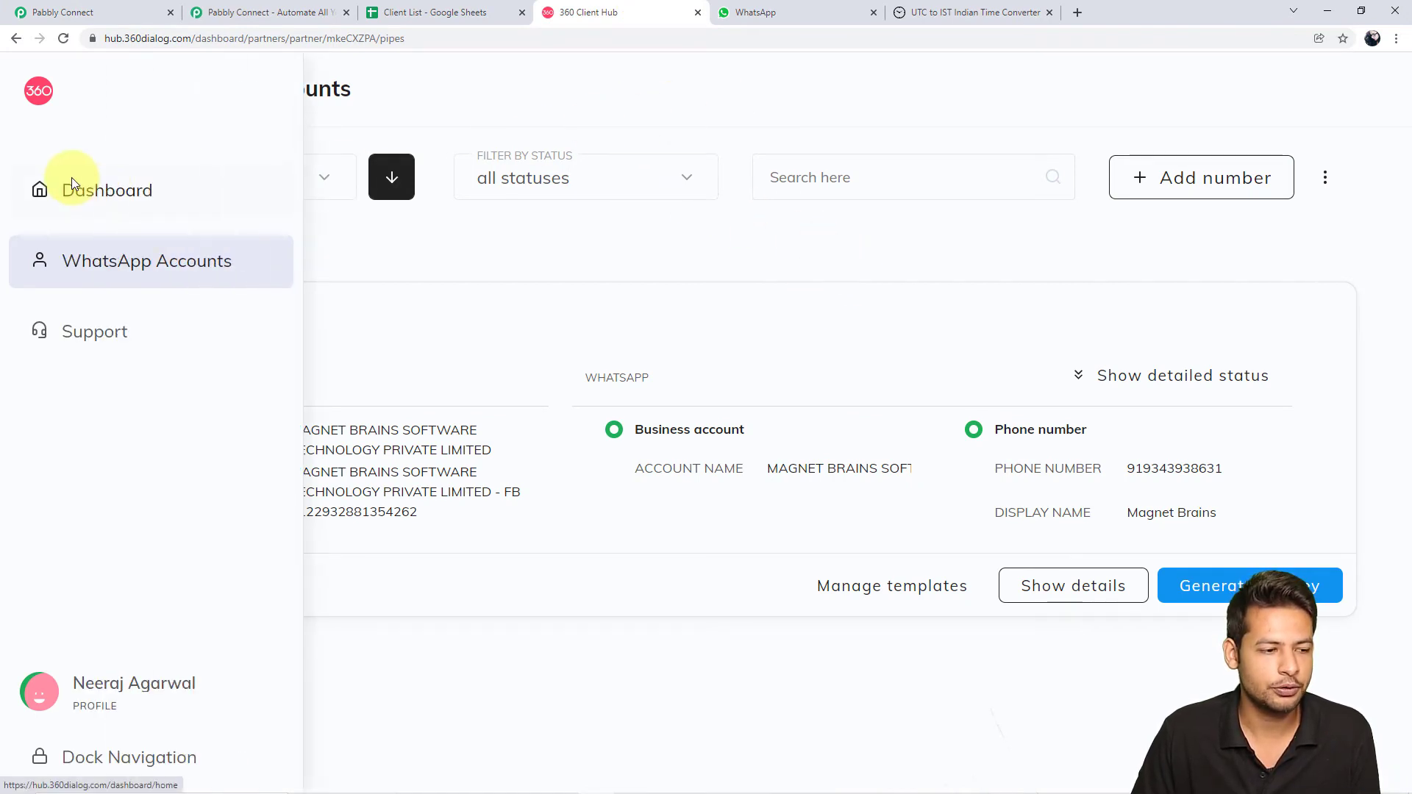
click(130, 273)
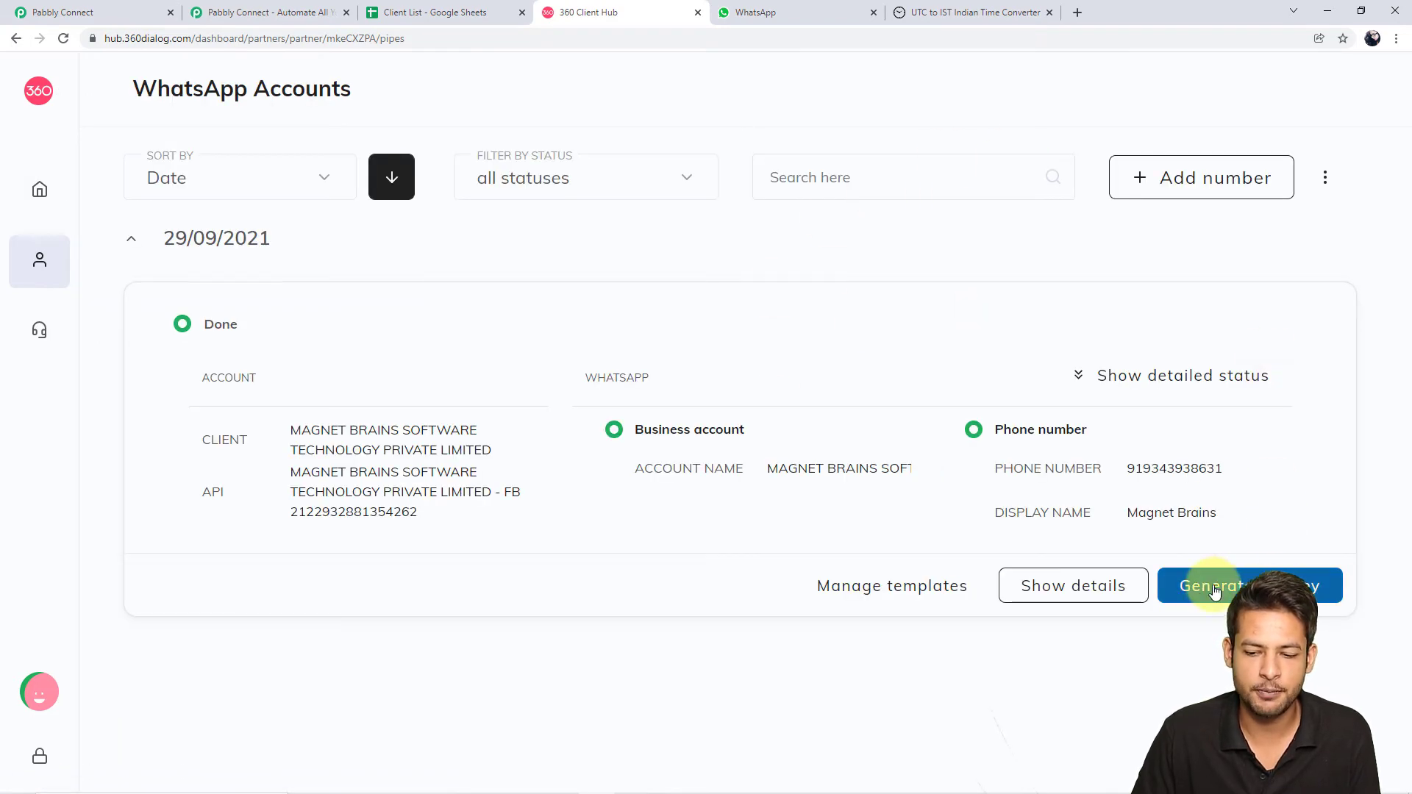
click(1096, 602)
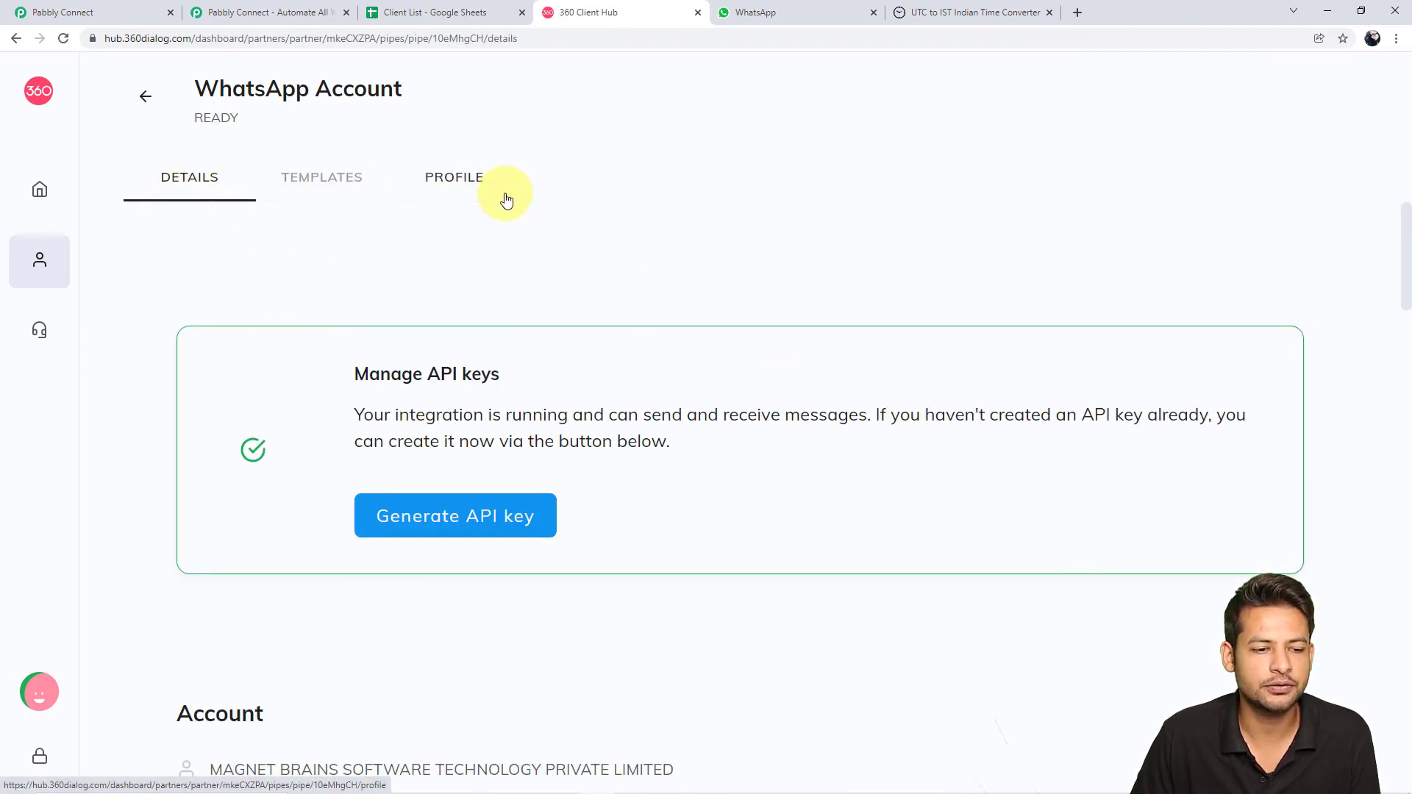
click(331, 185)
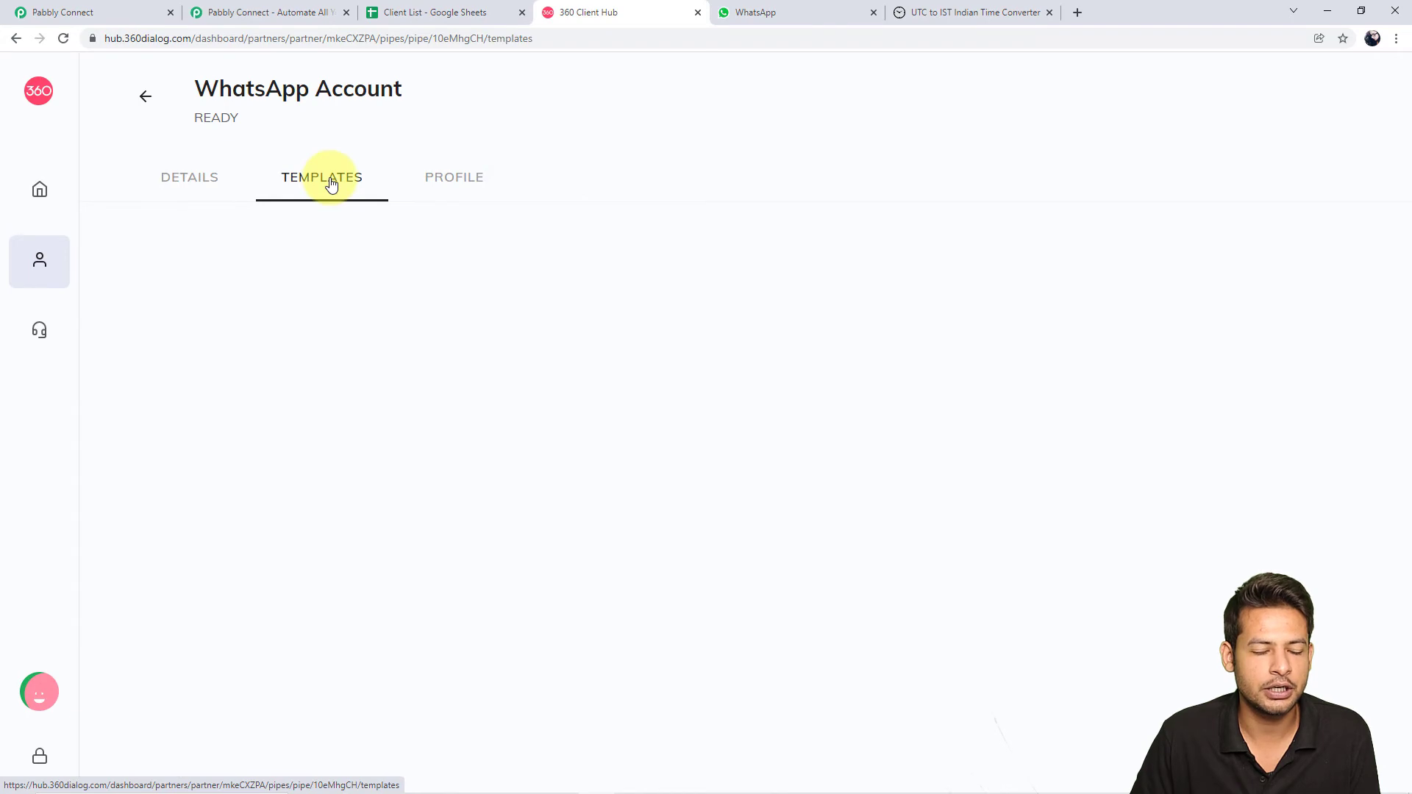
scroll(463, 400, down, 2)
scroll(463, 402, down, 15)
scroll(464, 402, down, 3)
scroll(464, 402, down, 3)
scroll(462, 397, down, 4)
scroll(462, 397, down, 4)
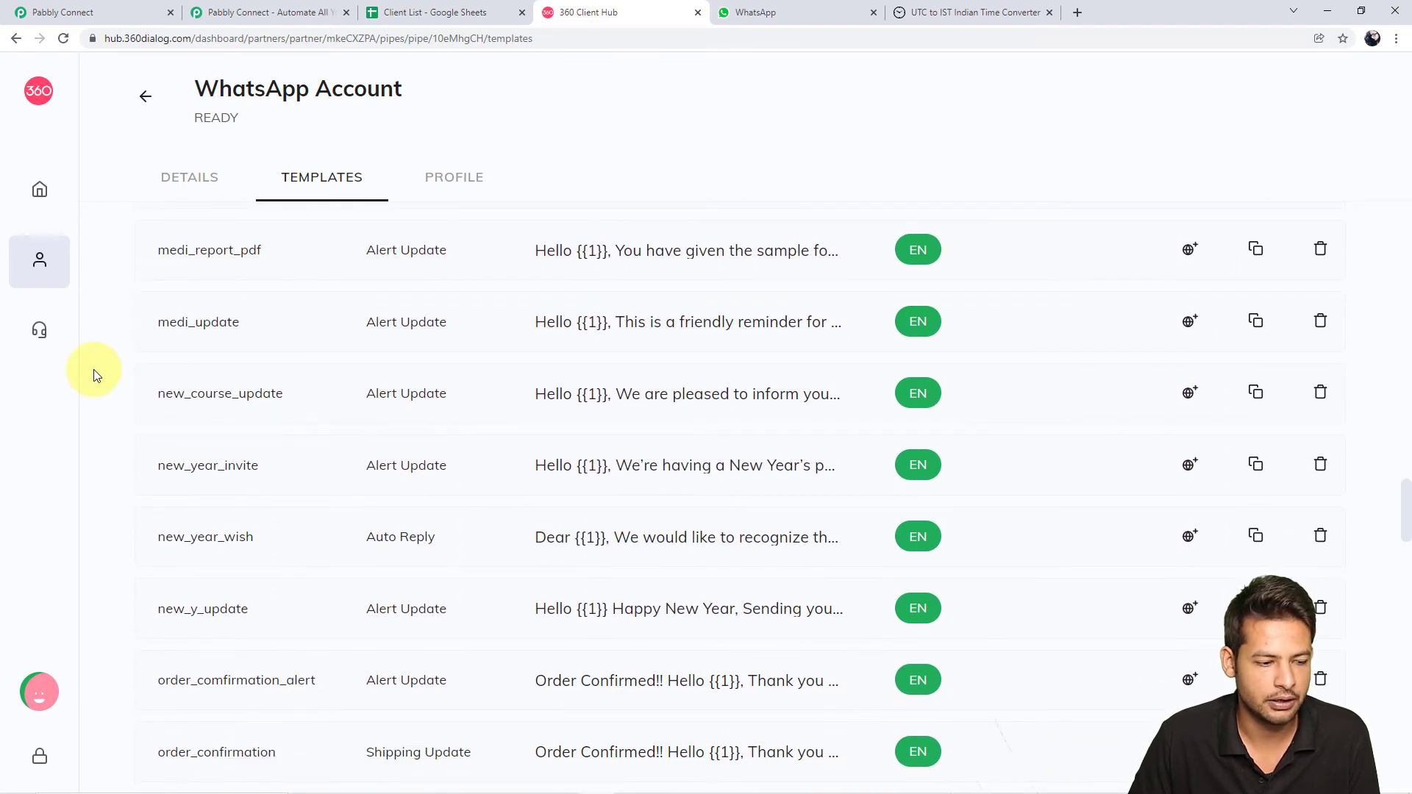
scroll(394, 397, down, 2)
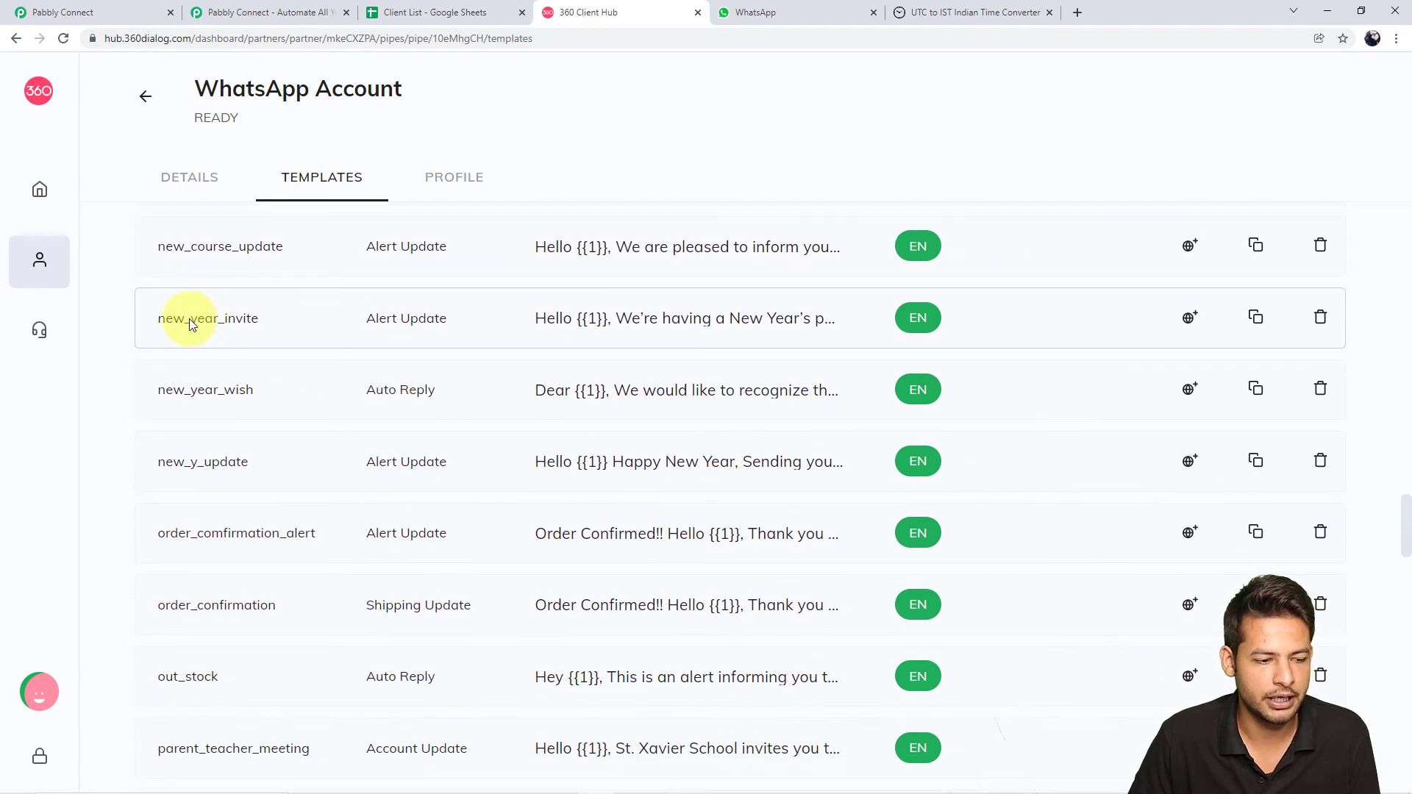
Preview the new_year_invite template and highlight its {{1}} greeting and {{2}} placeholders
click(757, 327)
scroll(865, 479, down, 2)
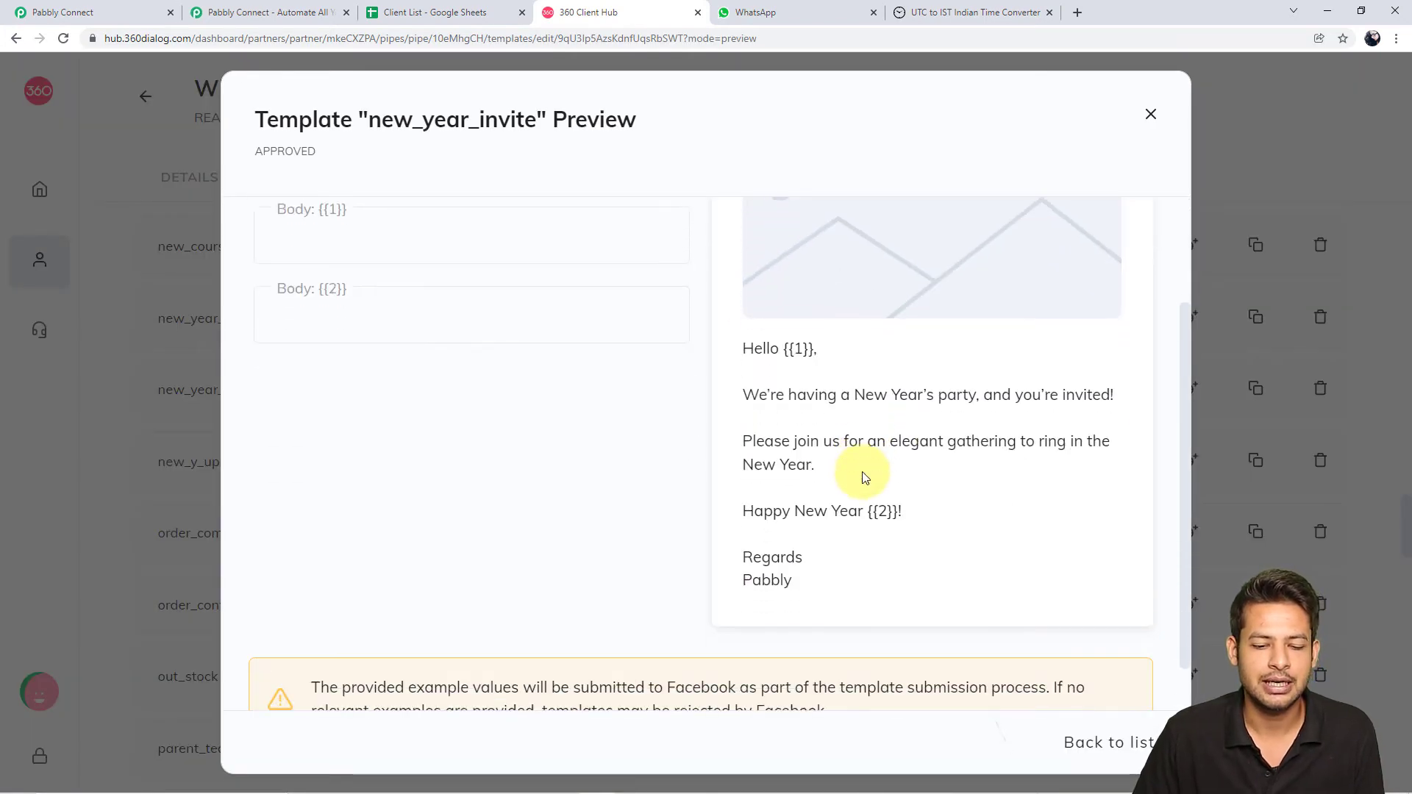
scroll(758, 379, up, 1)
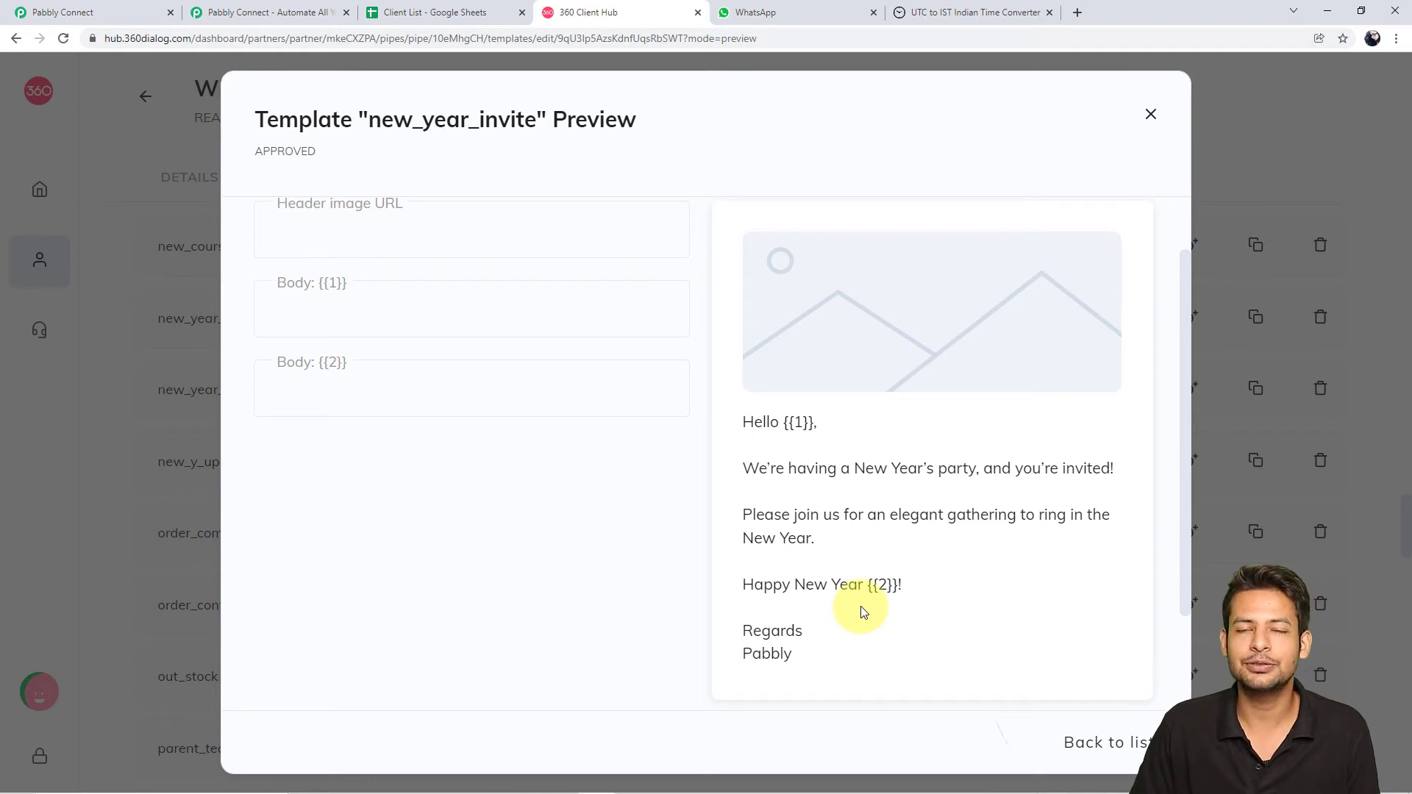
drag(790, 425, 841, 441)
drag(872, 584, 924, 589)
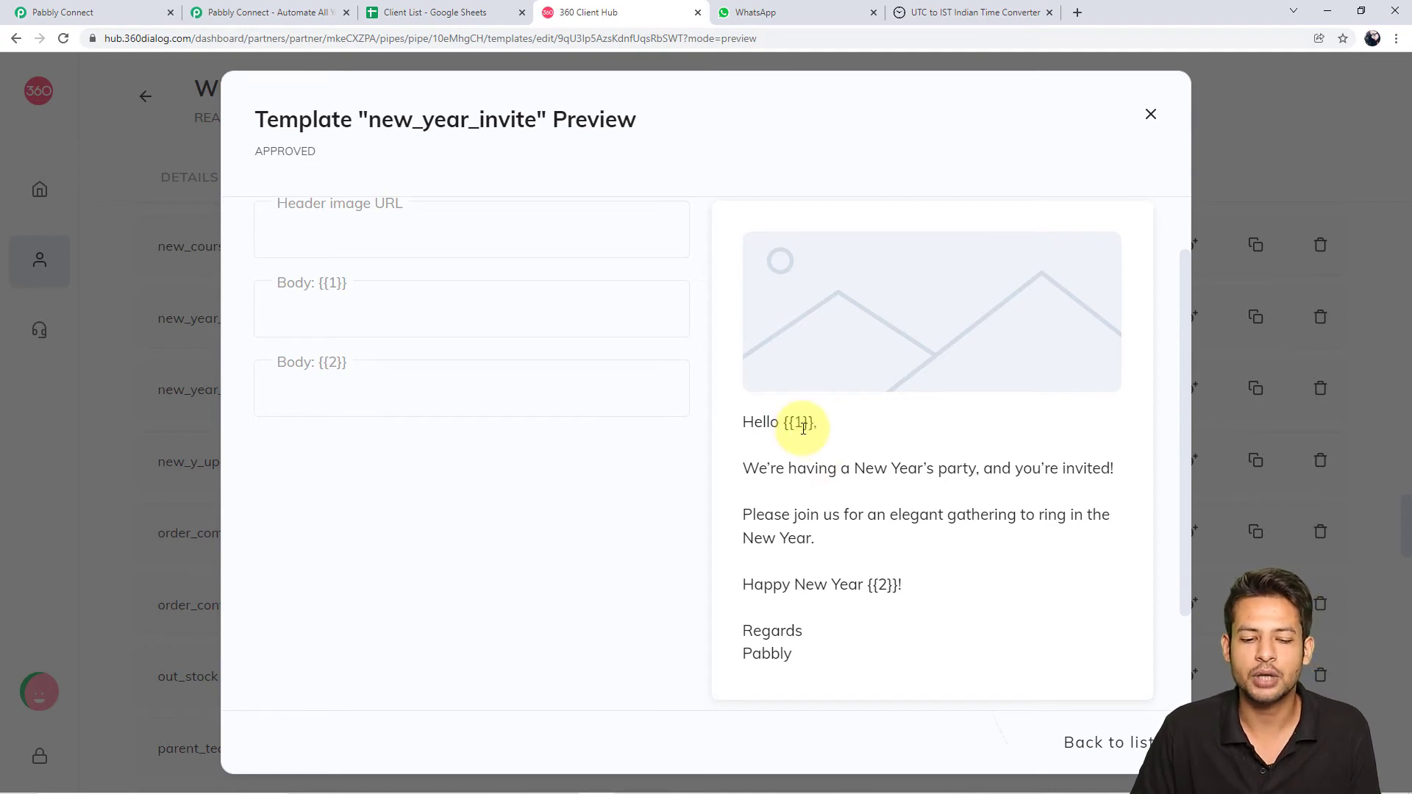
drag(794, 427, 853, 427)
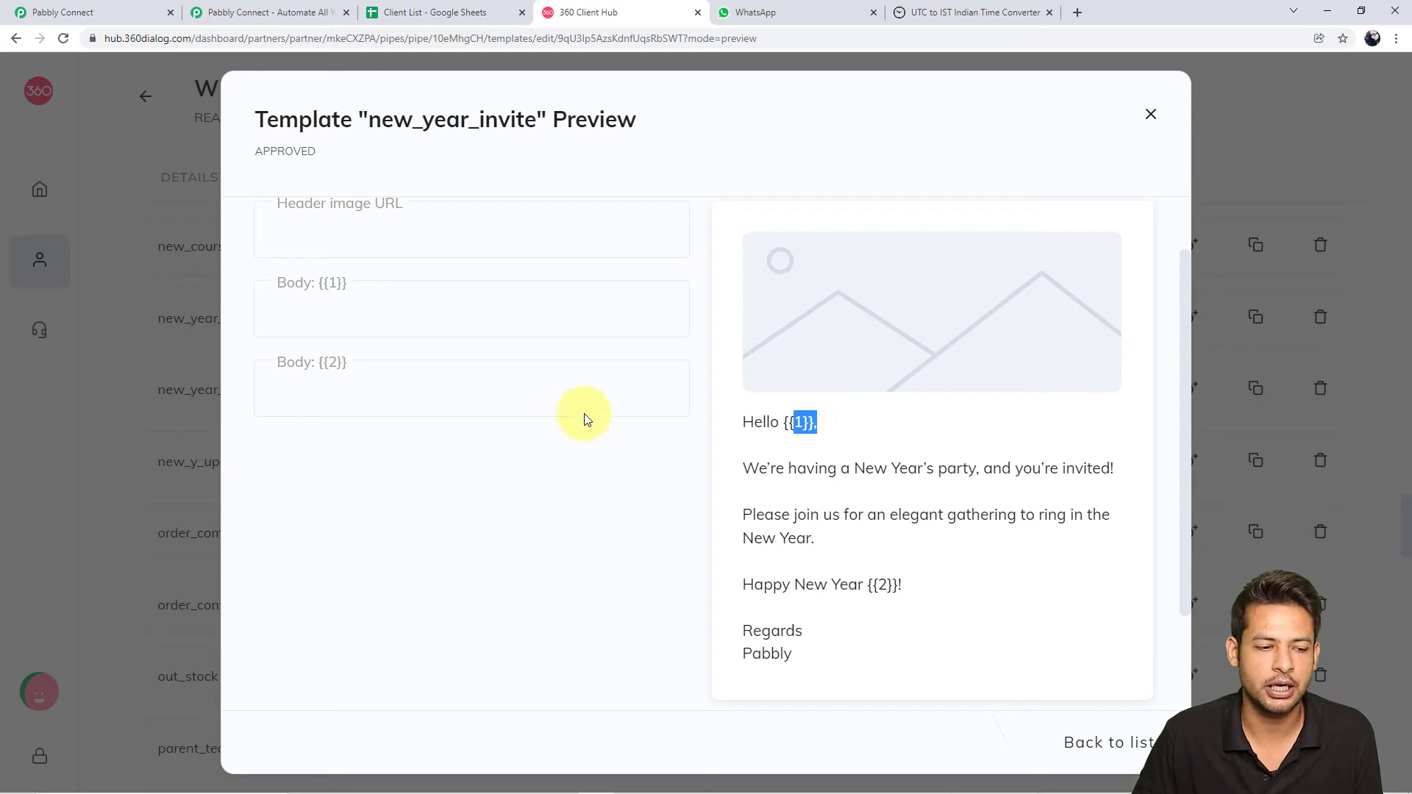
scroll(583, 378, up, 1)
click(460, 404)
Enter the sample name 'Ka' in the Body {{1}} example field, then delete it
click(464, 397)
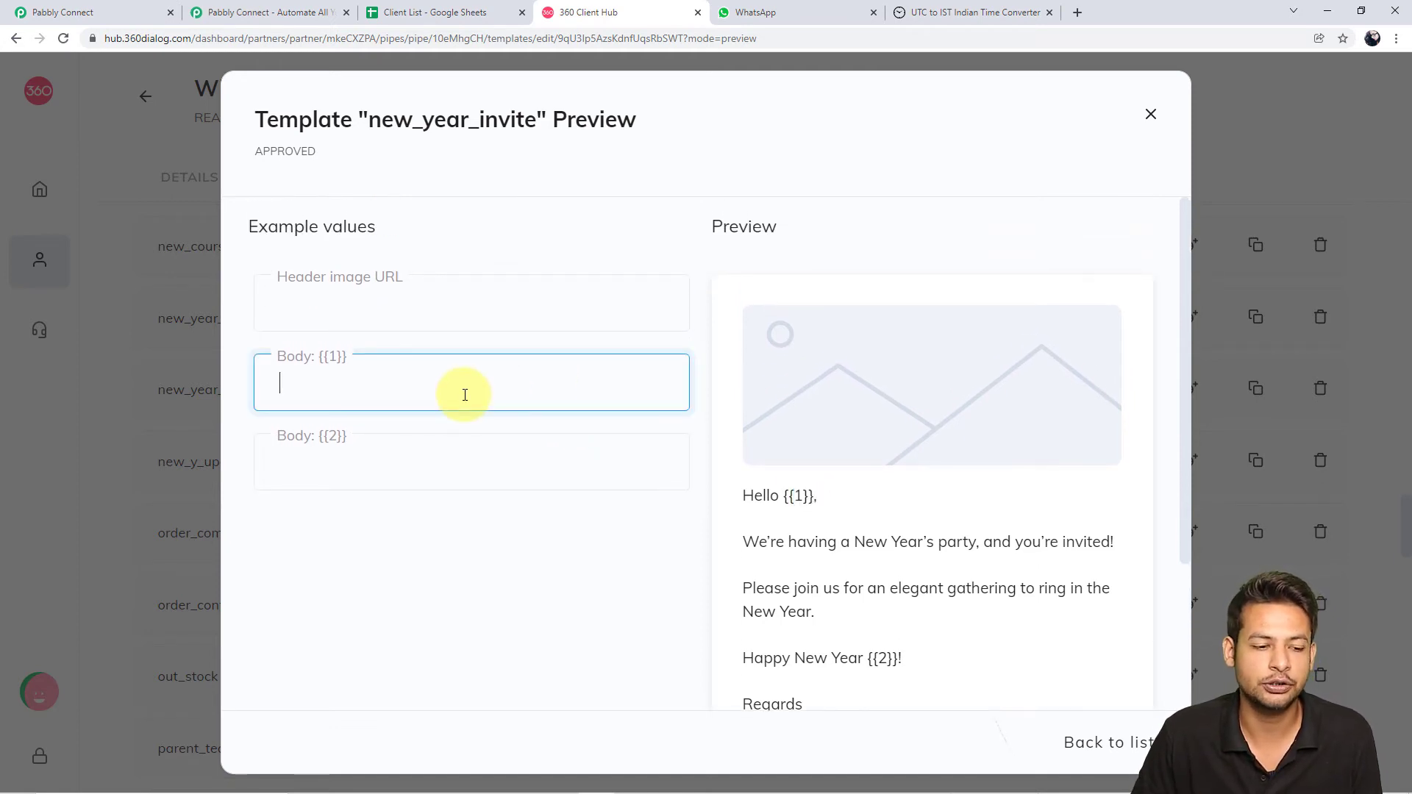
drag(783, 495, 804, 497)
click(431, 402)
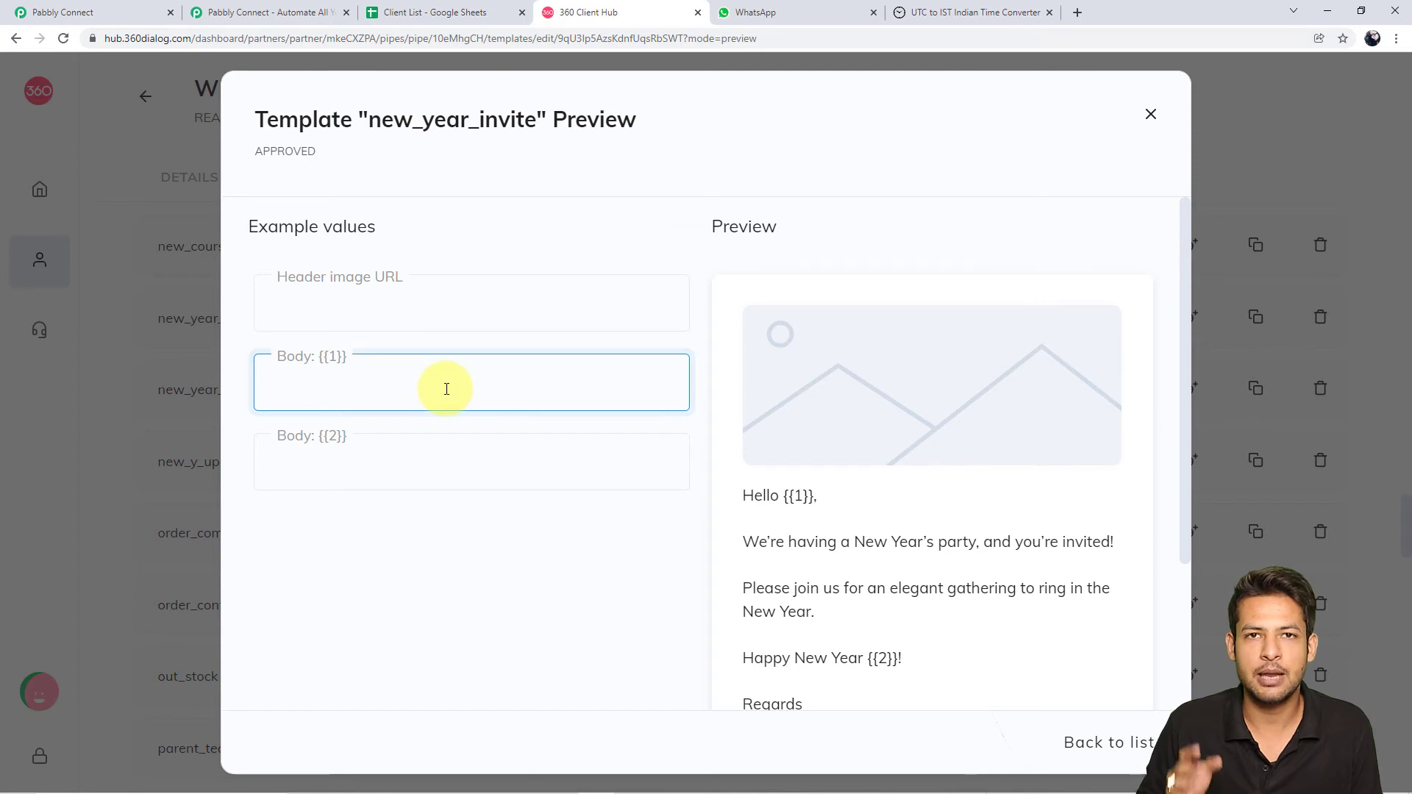
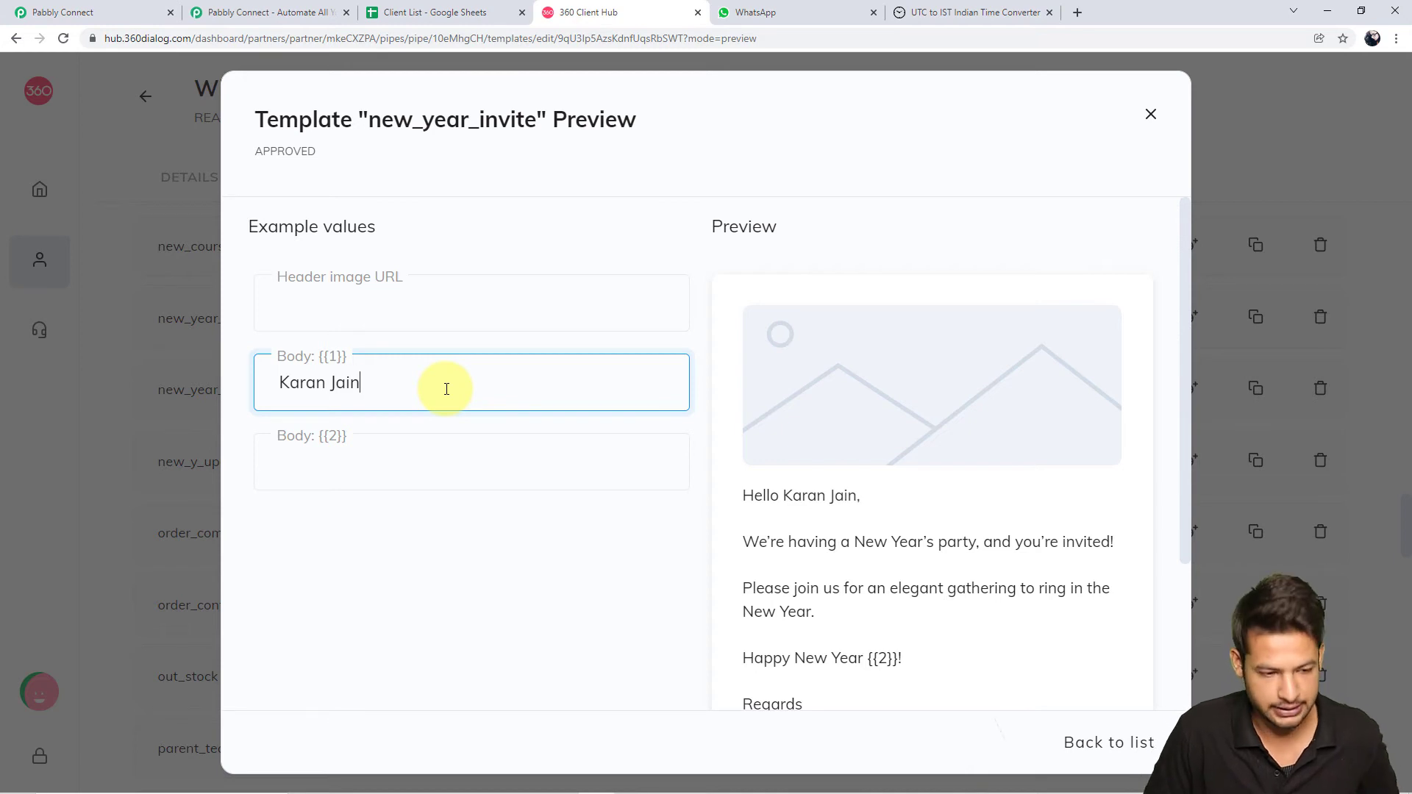
click(423, 495)
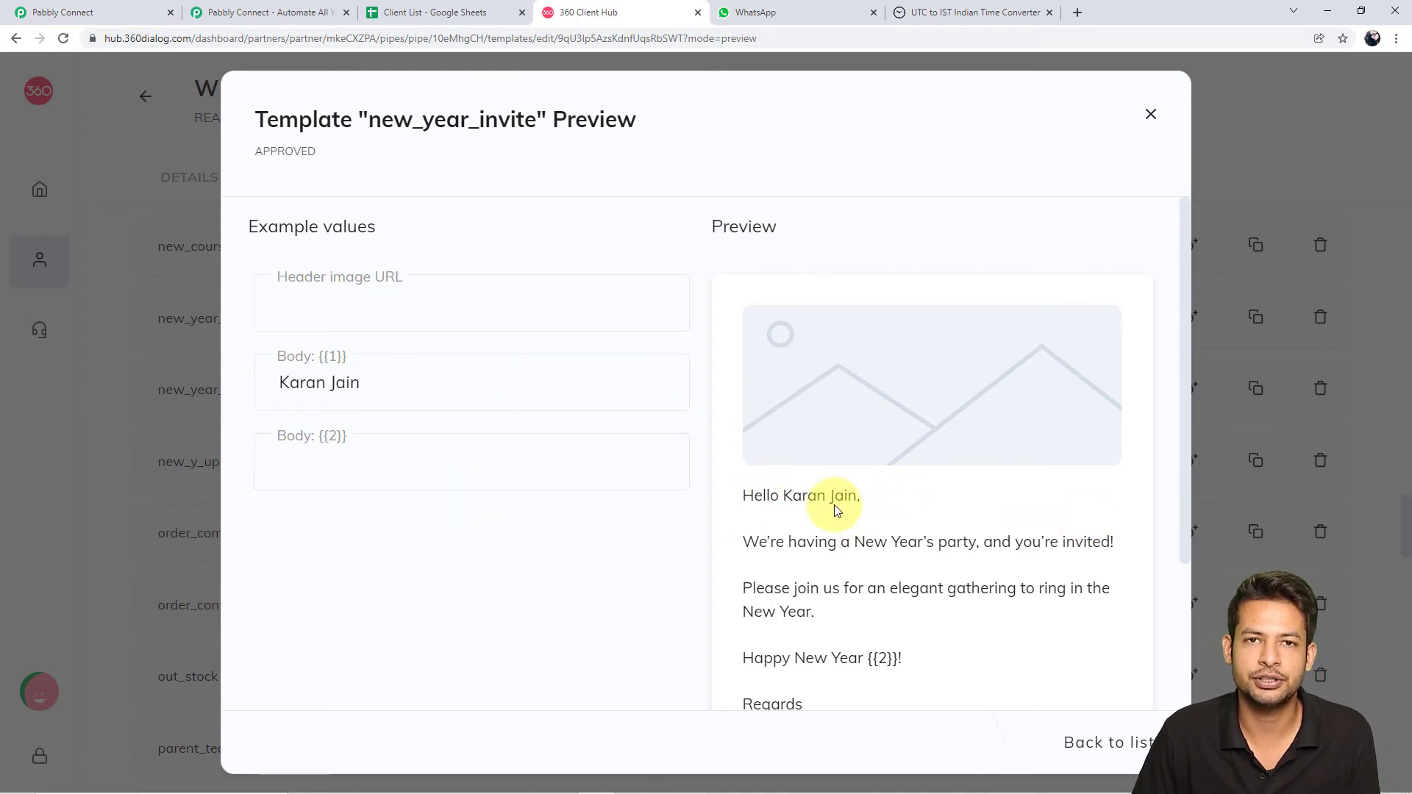
scroll(835, 510, down, 2)
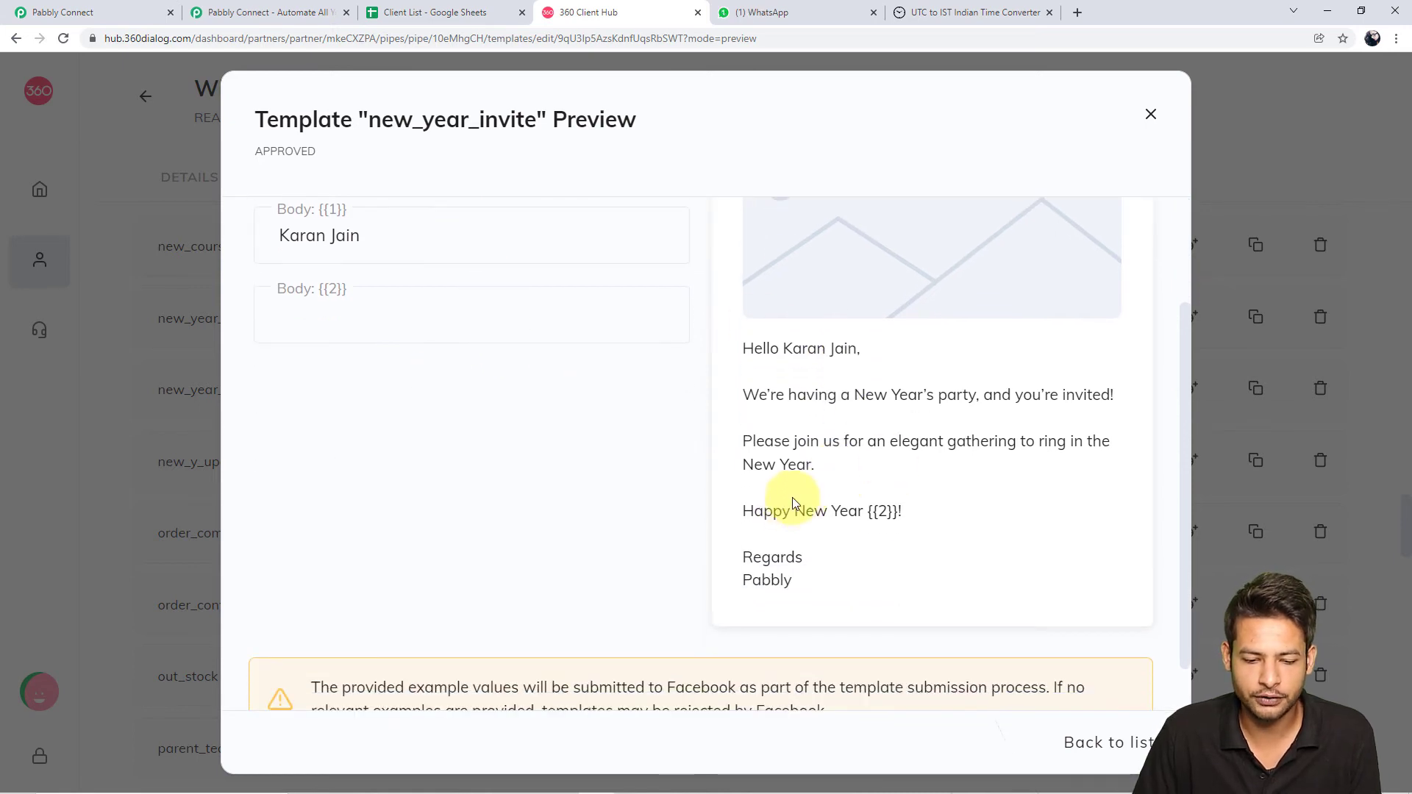
click(438, 250)
key(ctrl+a)
scroll(441, 251, up, 2)
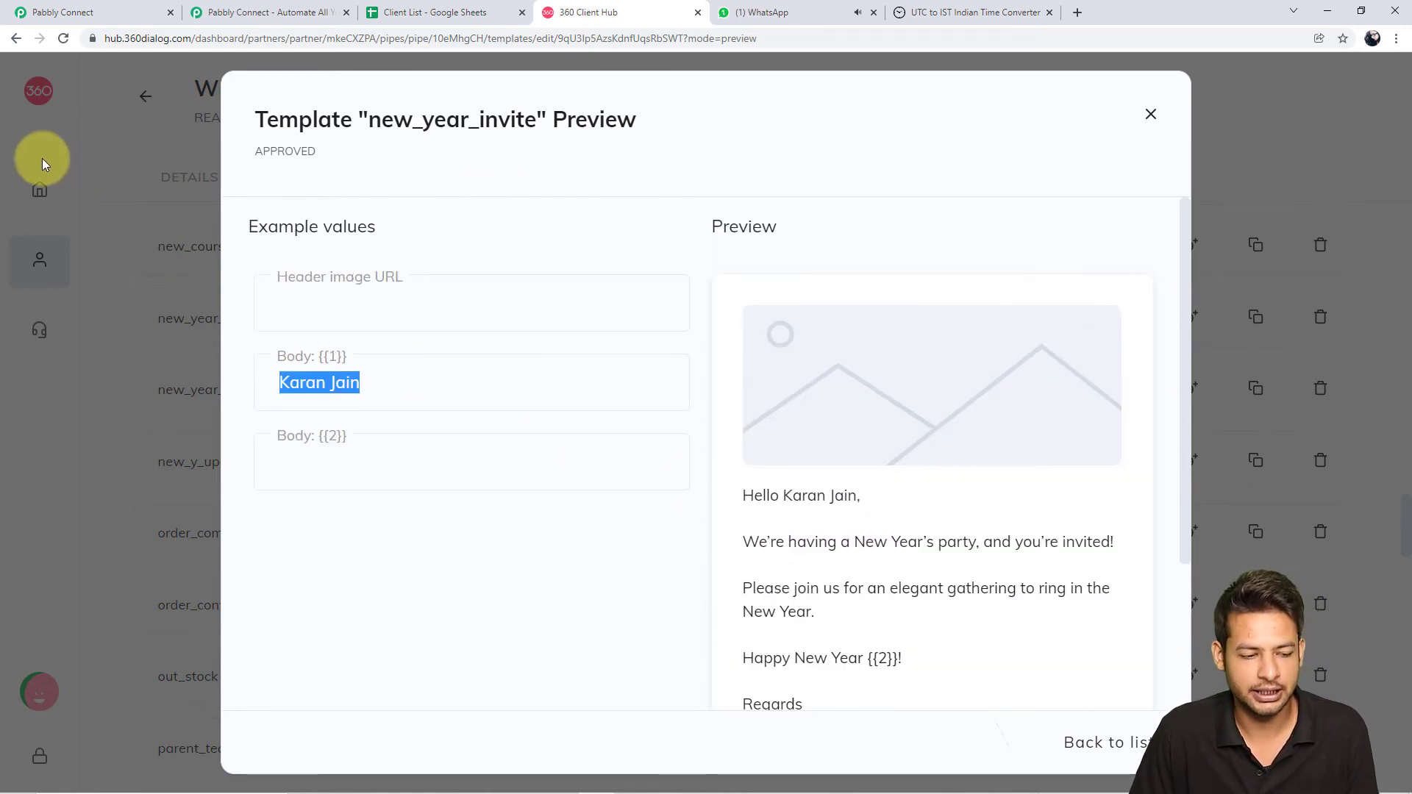
key(BackSpace)
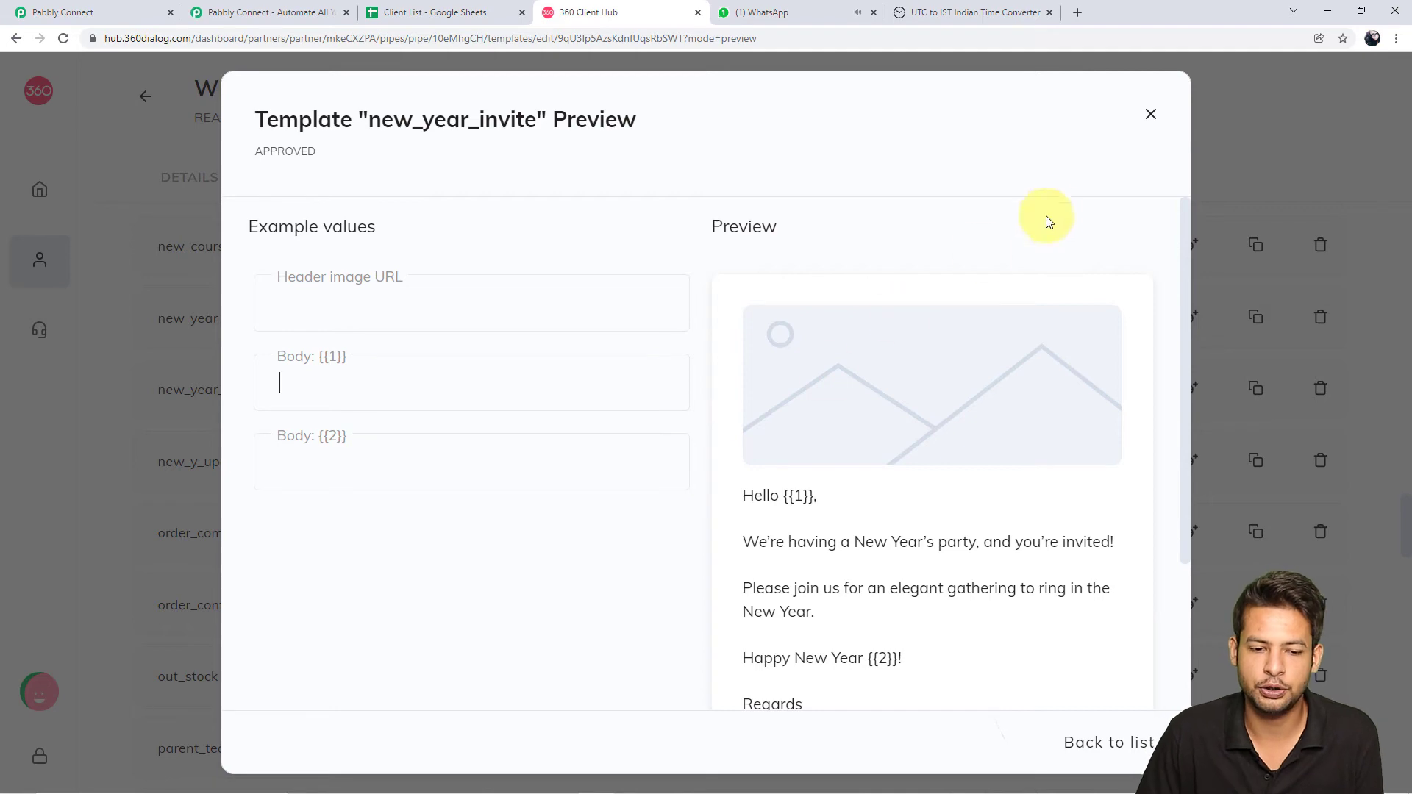
click(1147, 126)
scroll(1146, 408, up, 20)
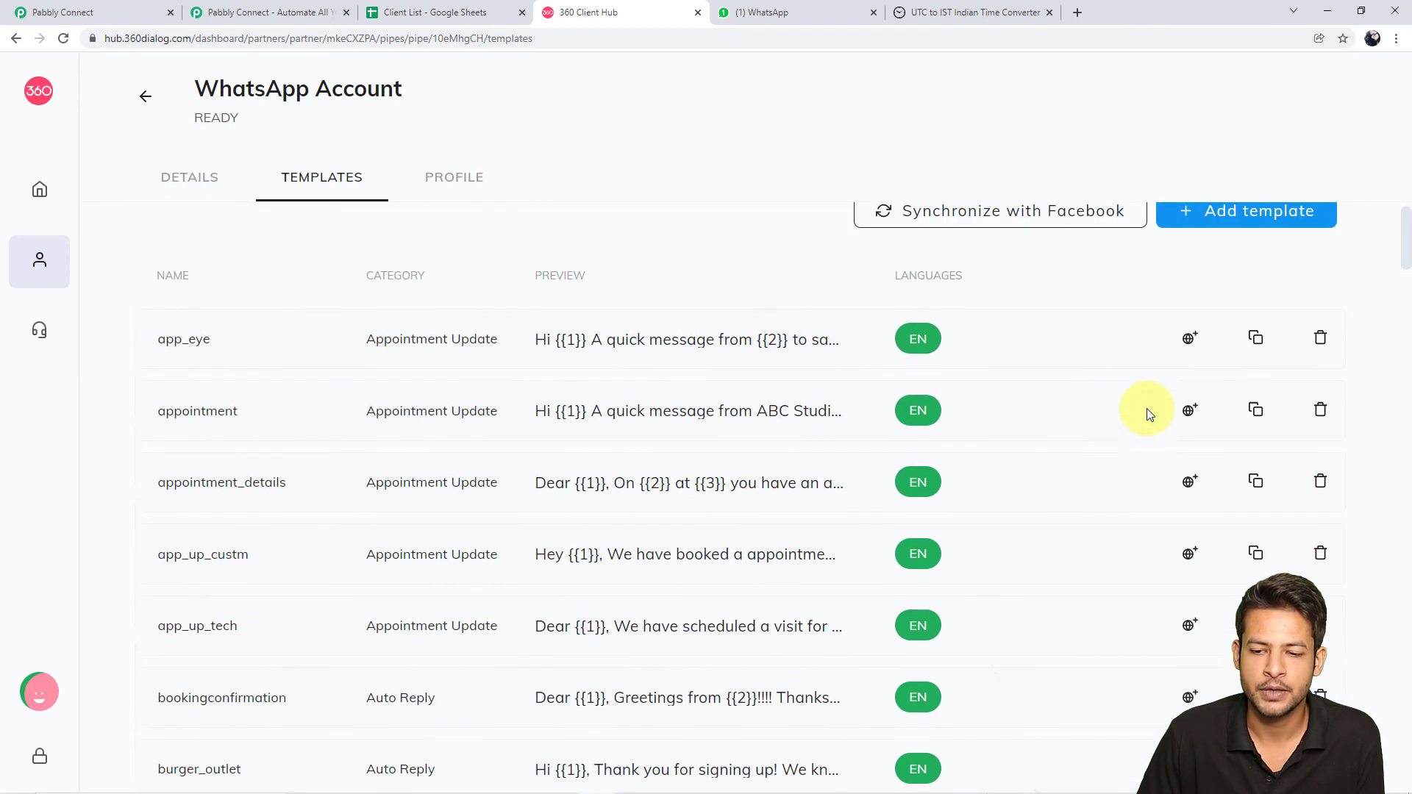
scroll(1146, 409, up, 1)
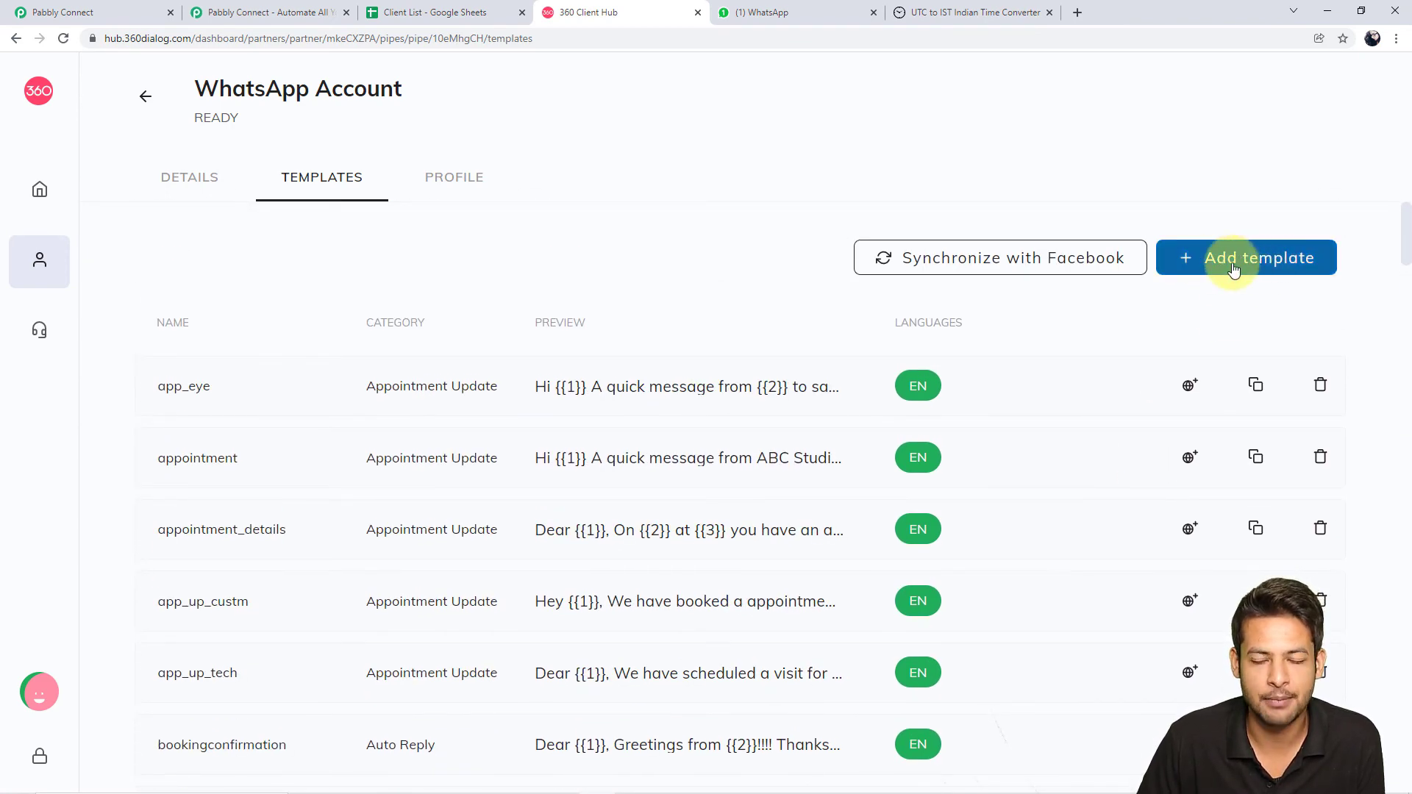
click(1235, 269)
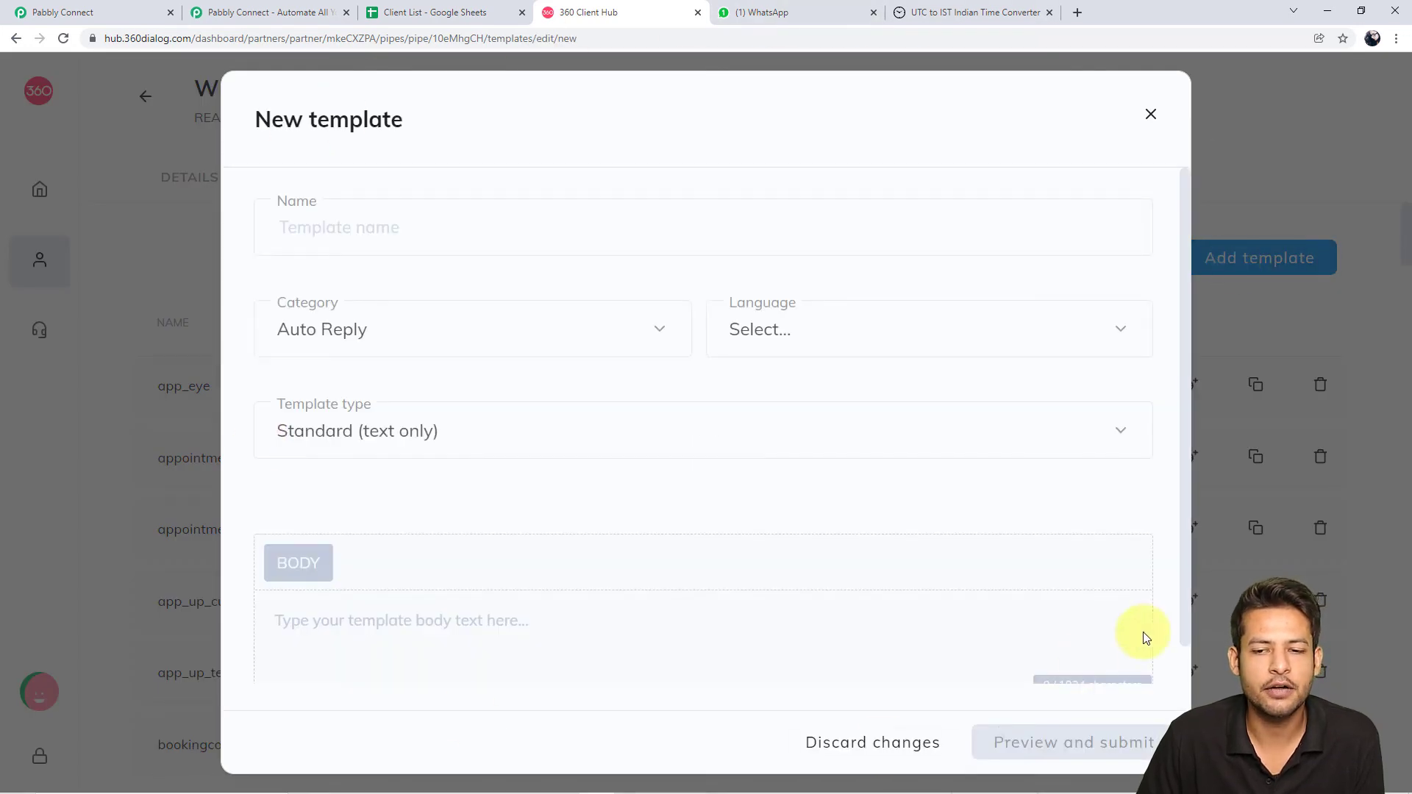
click(375, 229)
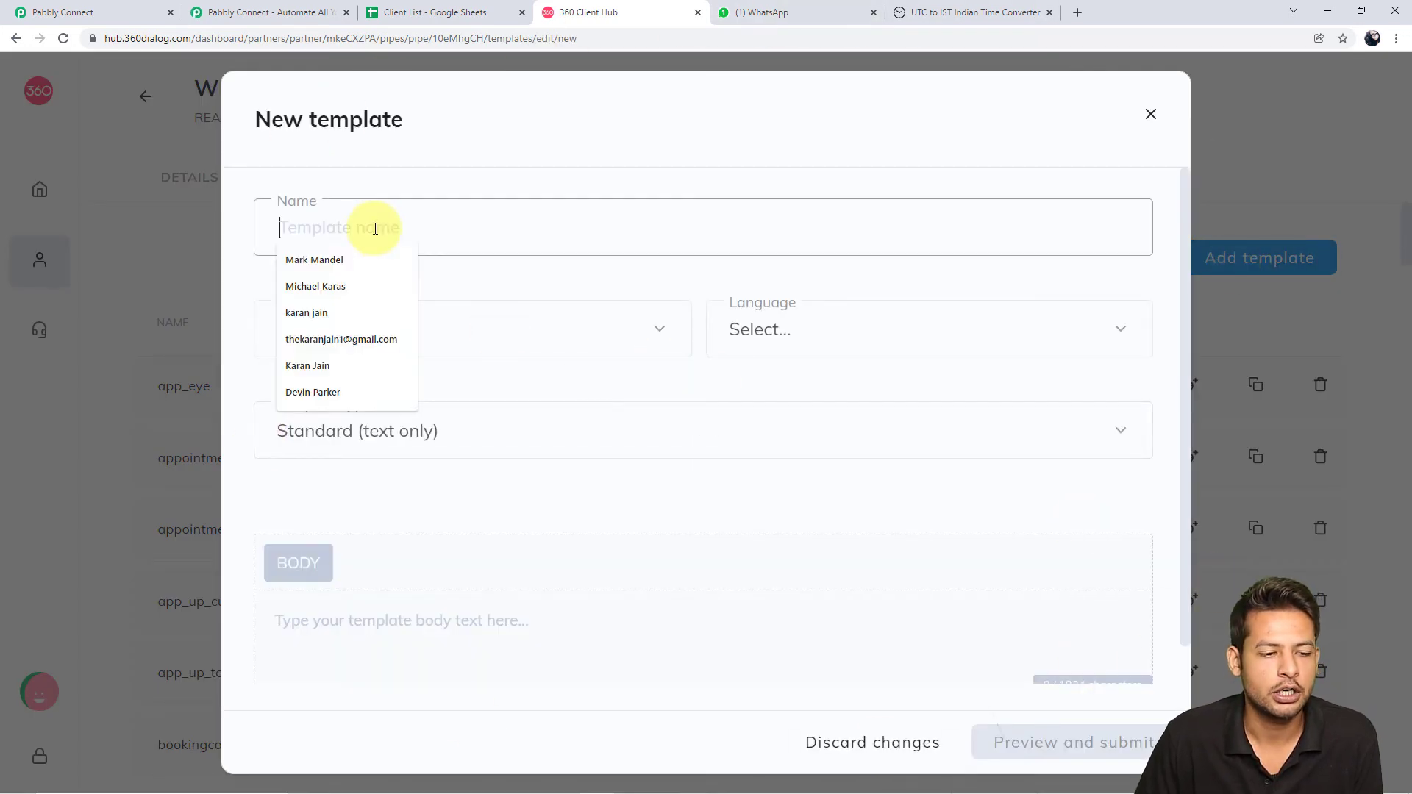
click(959, 344)
scroll(889, 630, down, 15)
scroll(875, 592, down, 5)
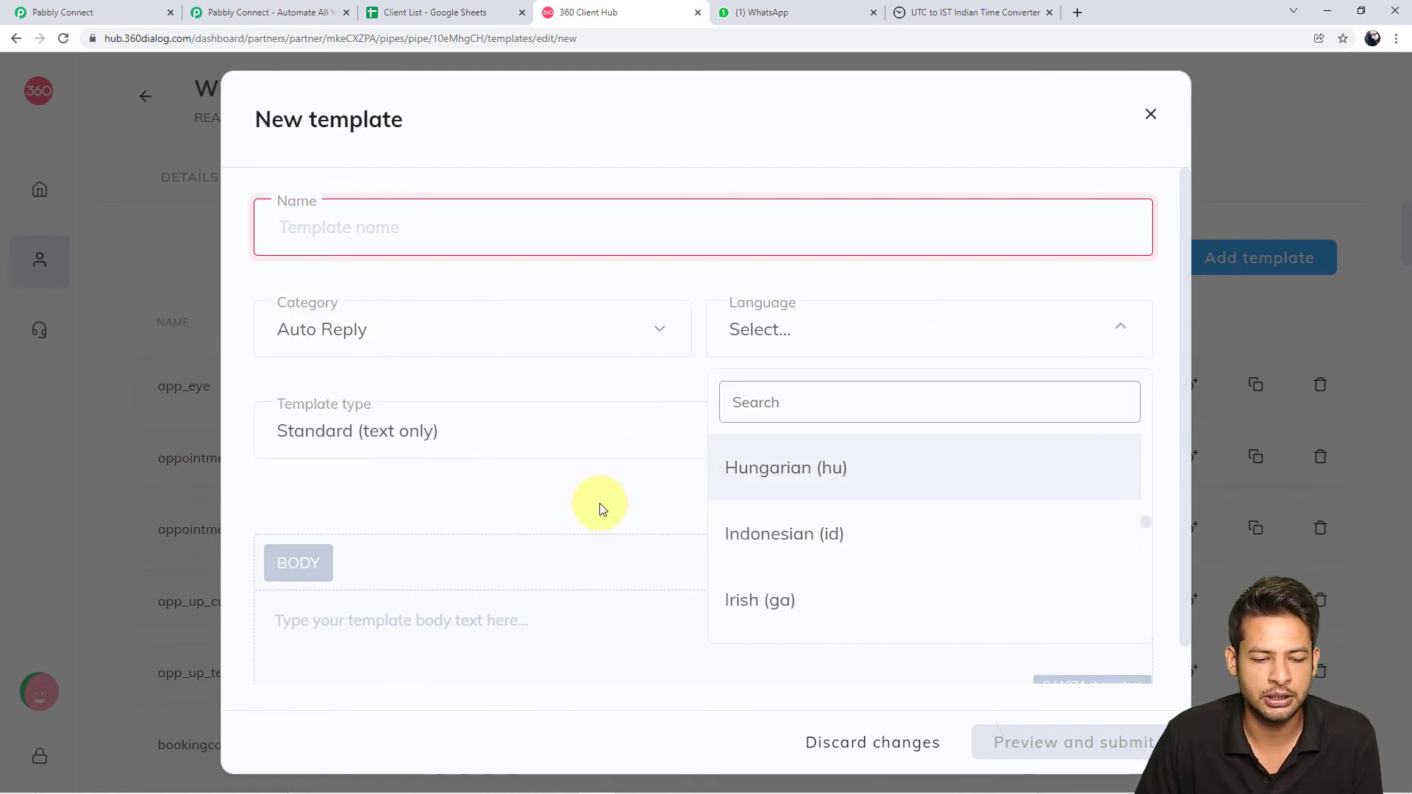
click(643, 445)
click(668, 384)
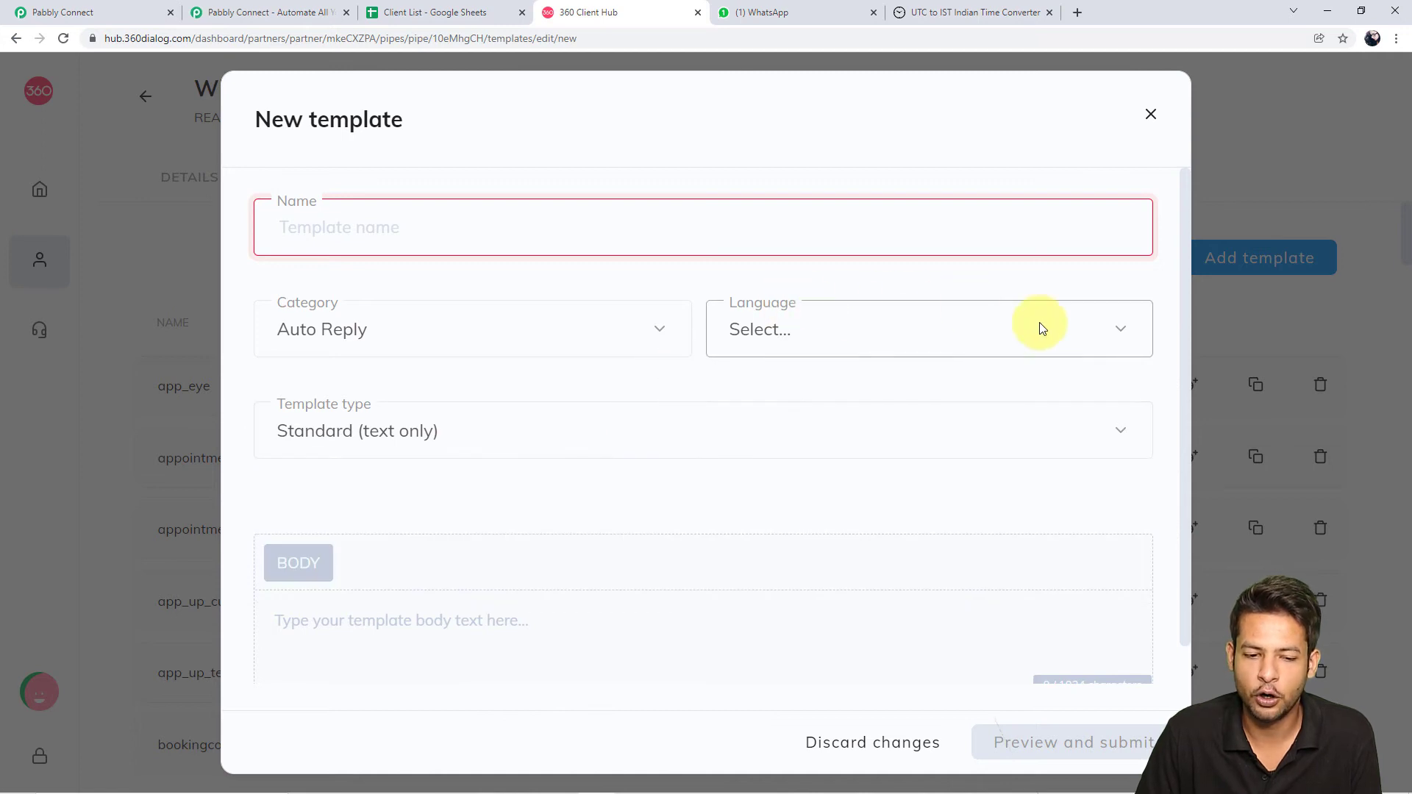
click(448, 639)
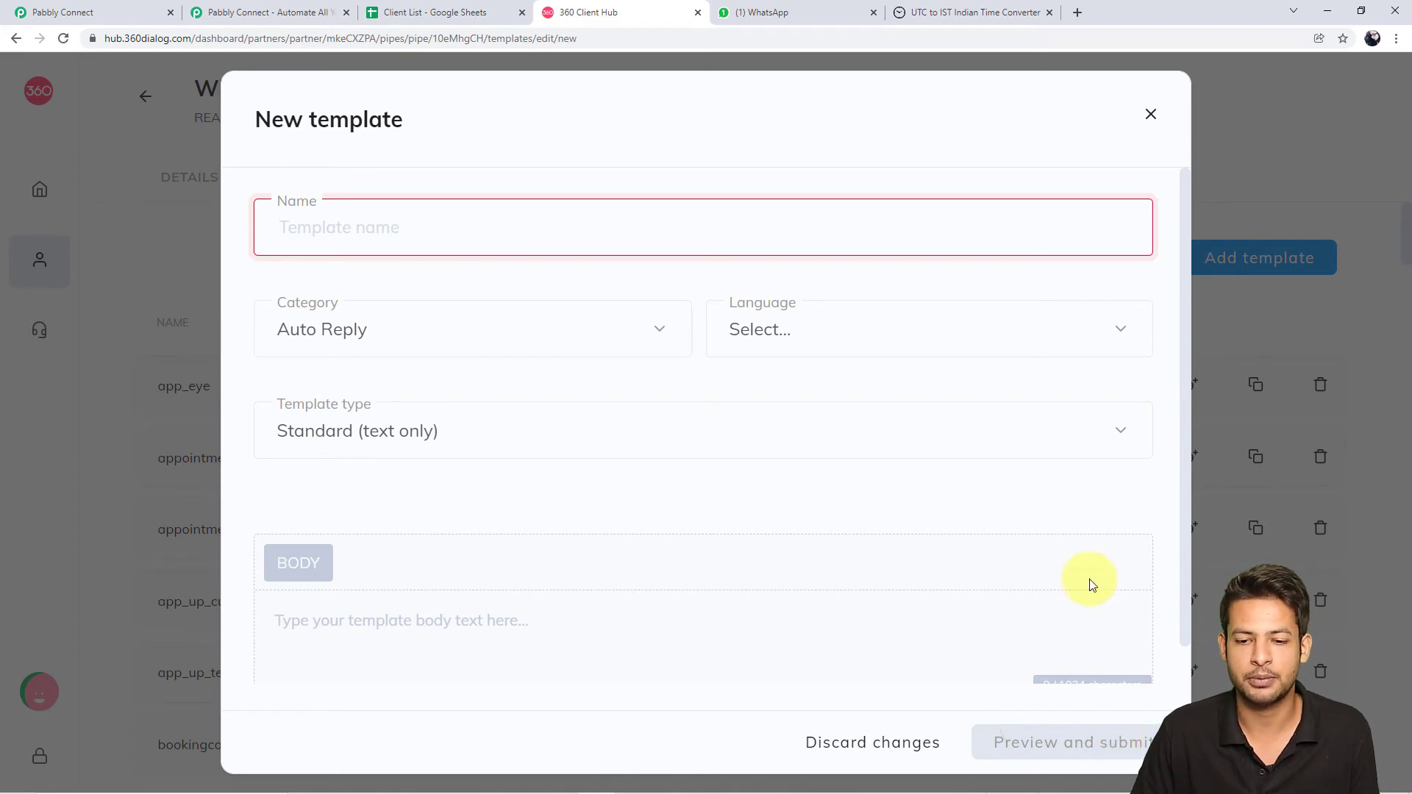
click(1153, 112)
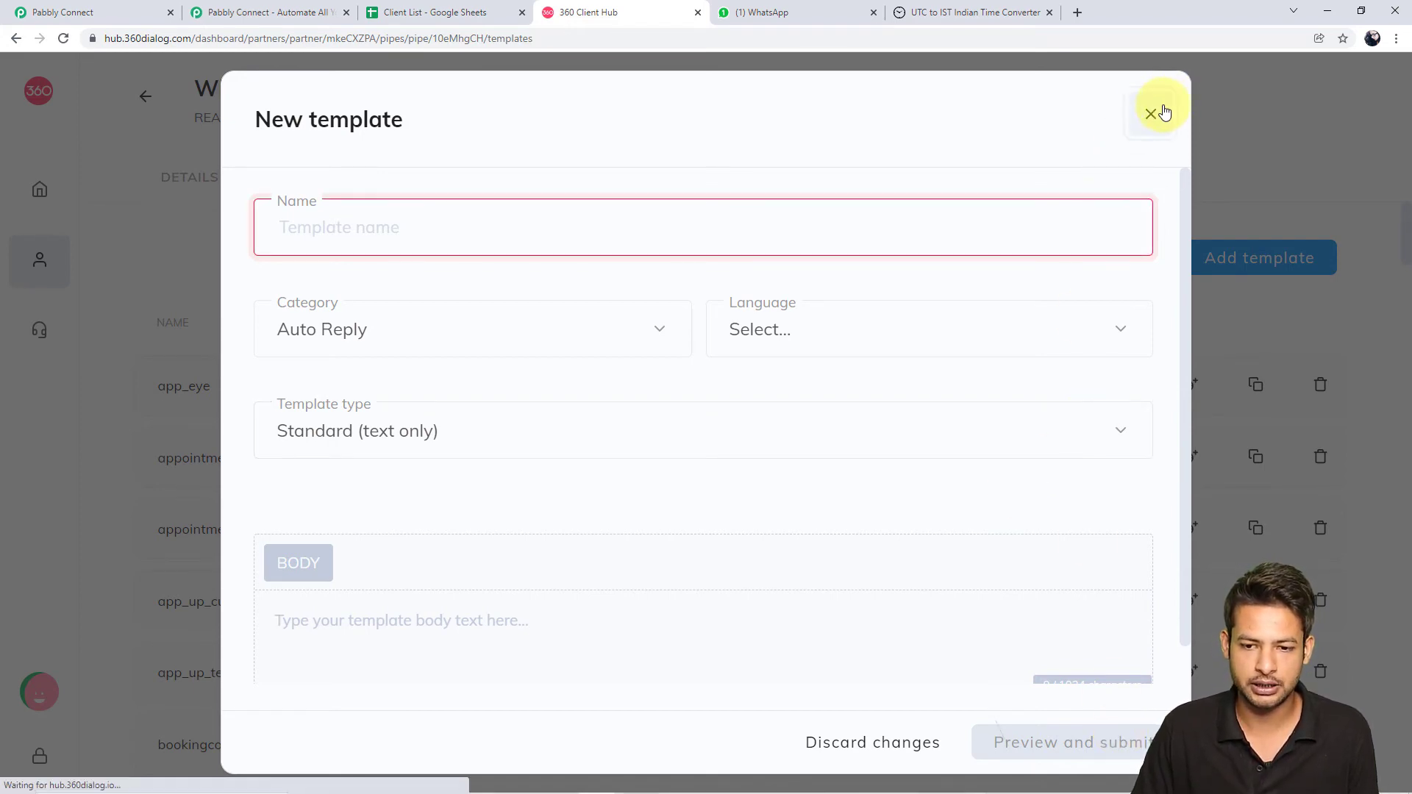
Scroll through the templates checking their EN approval badges, then go back to Pabbly Connect
mouse_move(924, 385)
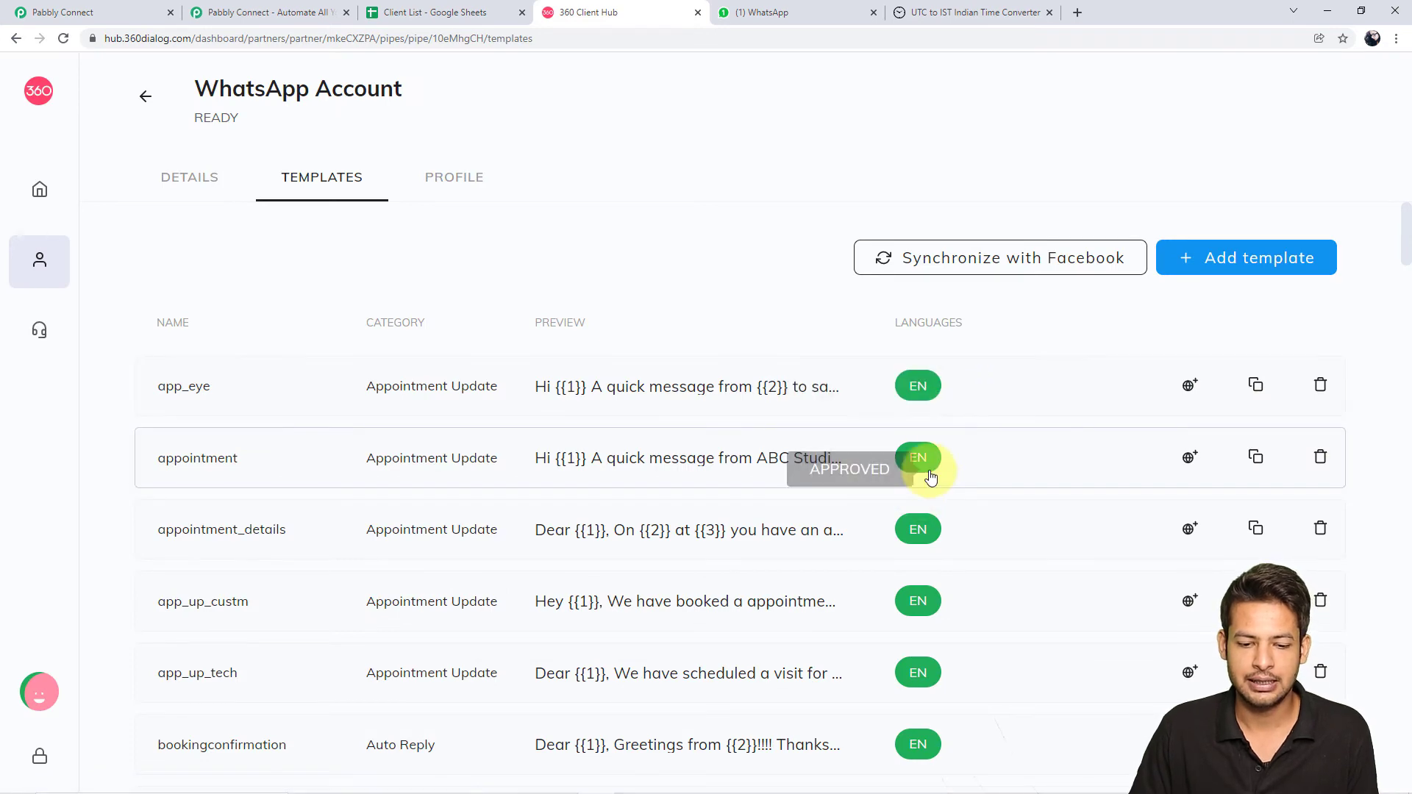
mouse_move(917, 603)
scroll(918, 604, down, 15)
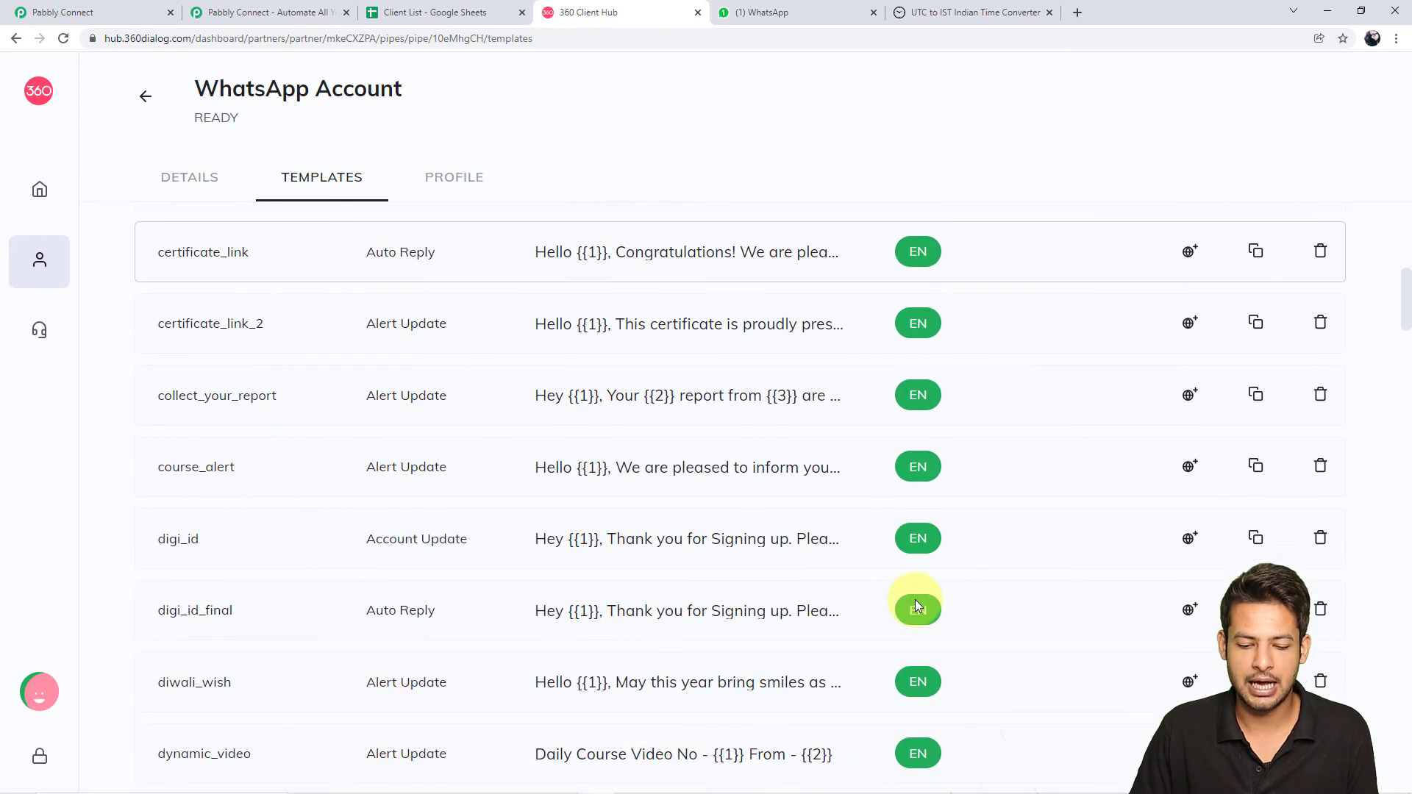
scroll(921, 581, down, 7)
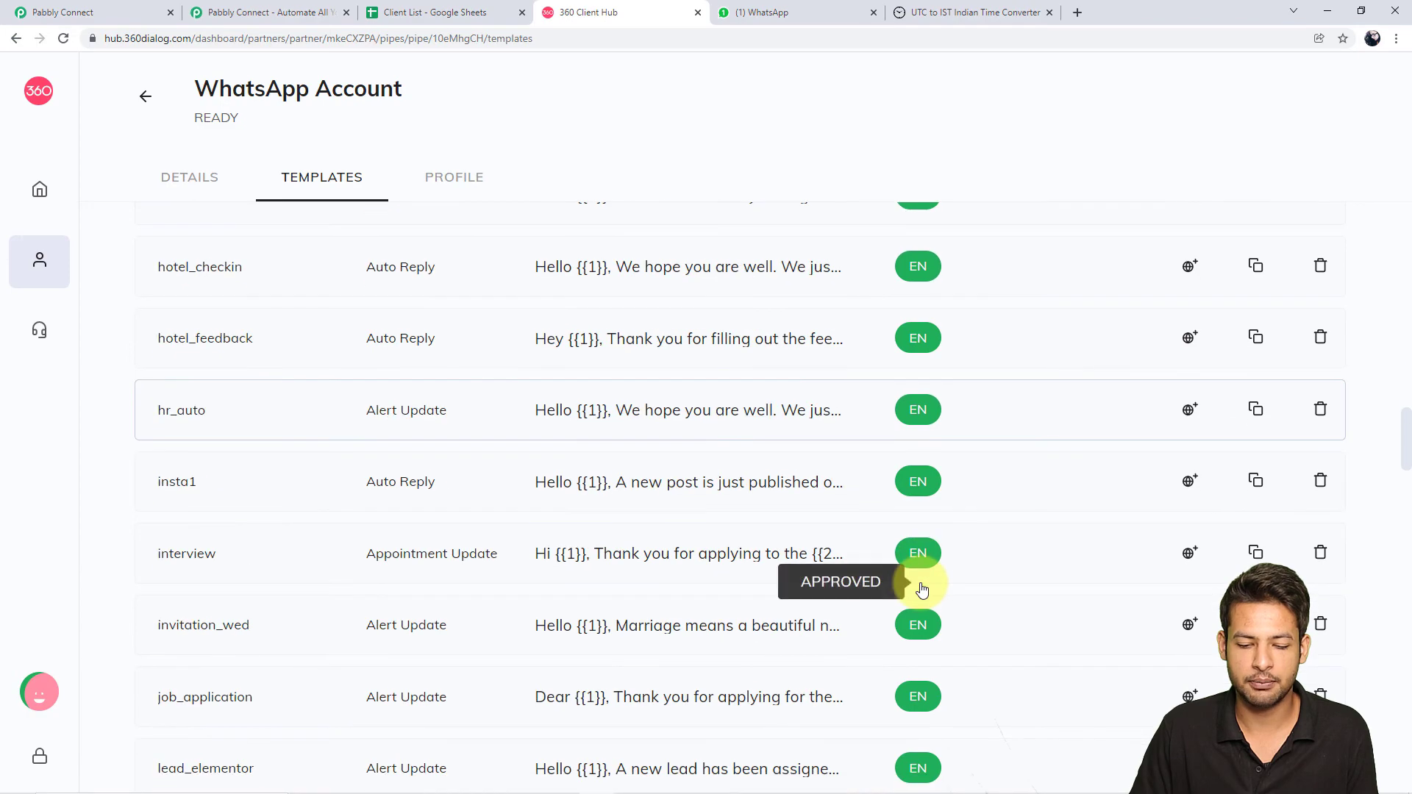
scroll(1041, 441, up, 20)
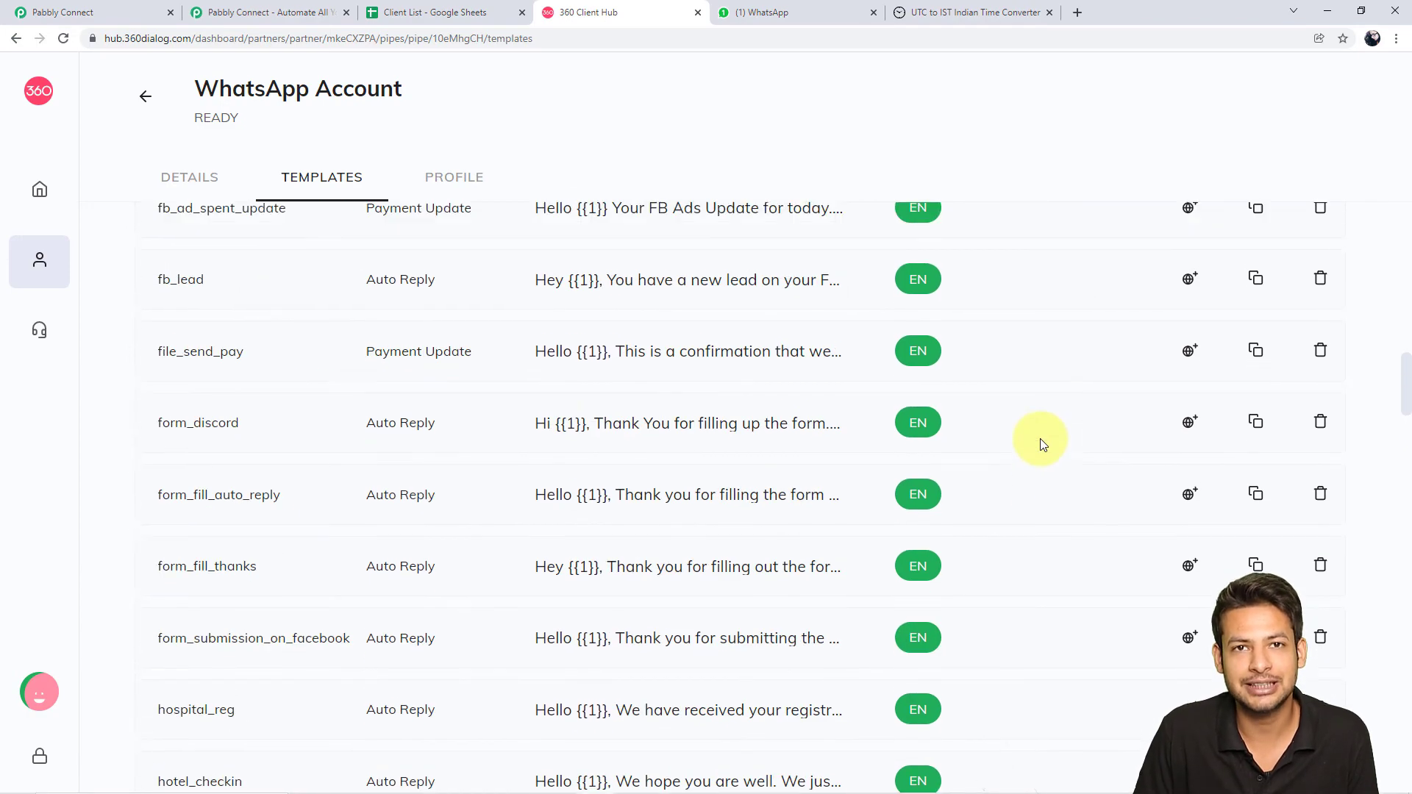
scroll(1041, 441, up, 5)
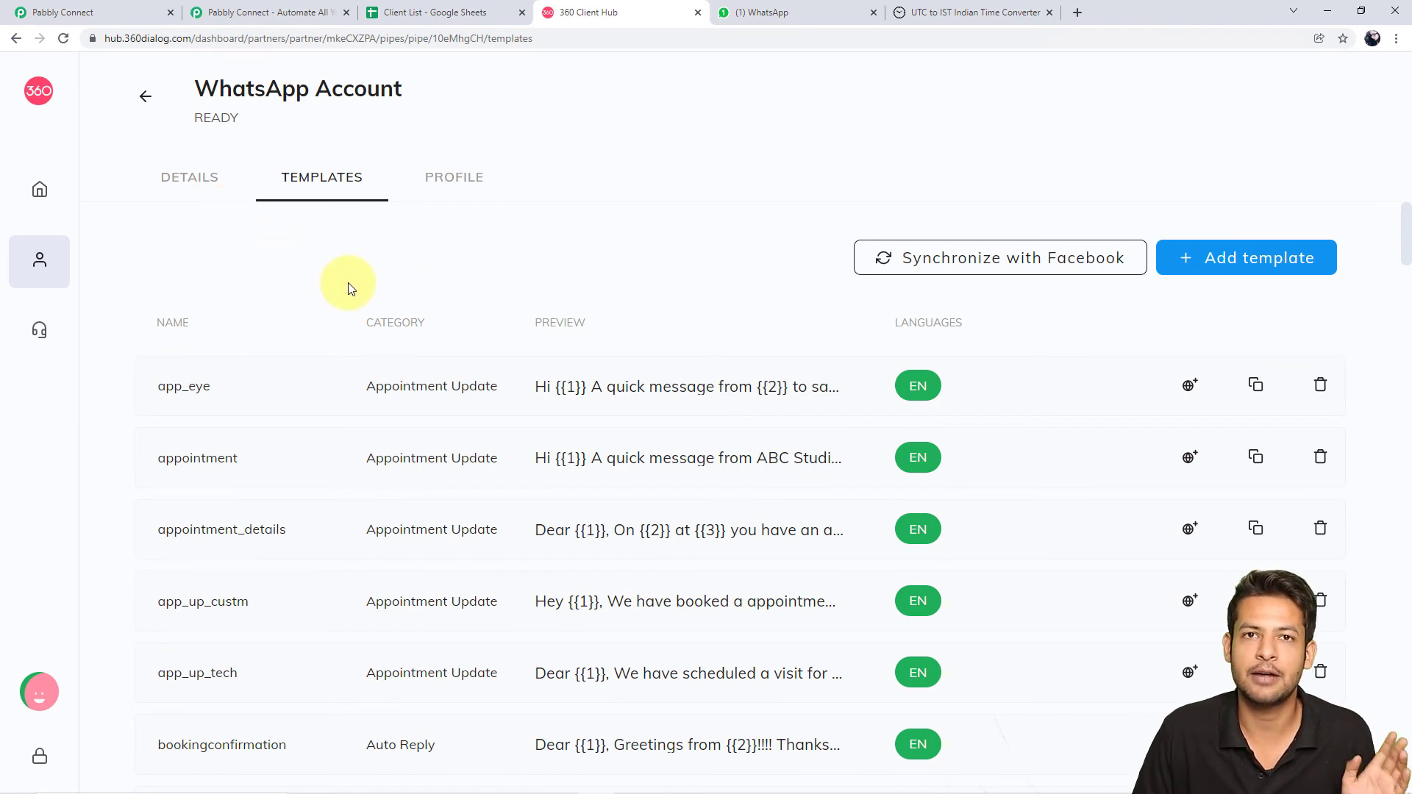
click(87, 6)
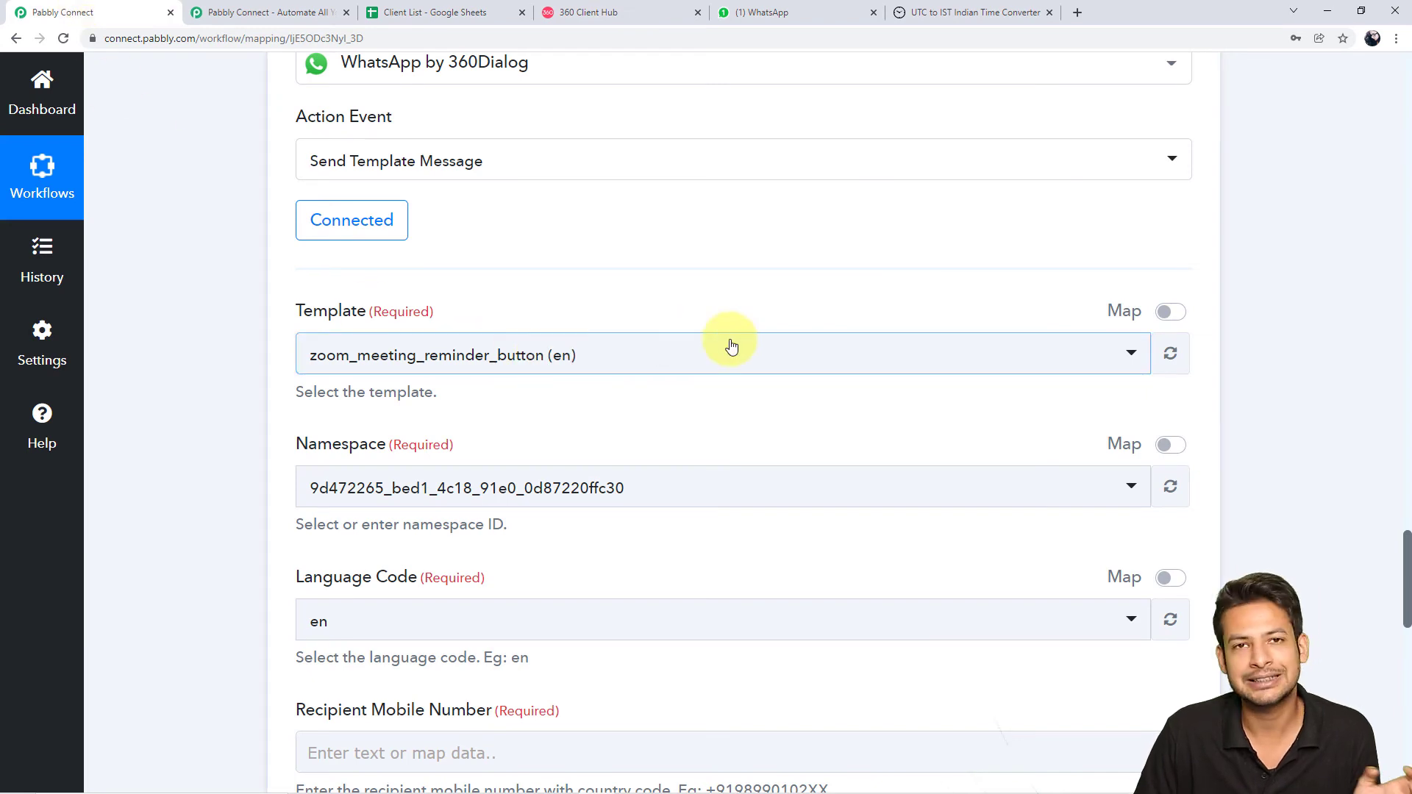
Search 'new' in the Template dropdown and pick new_year_invite (en), leaving Namespace unchanged
click(1132, 360)
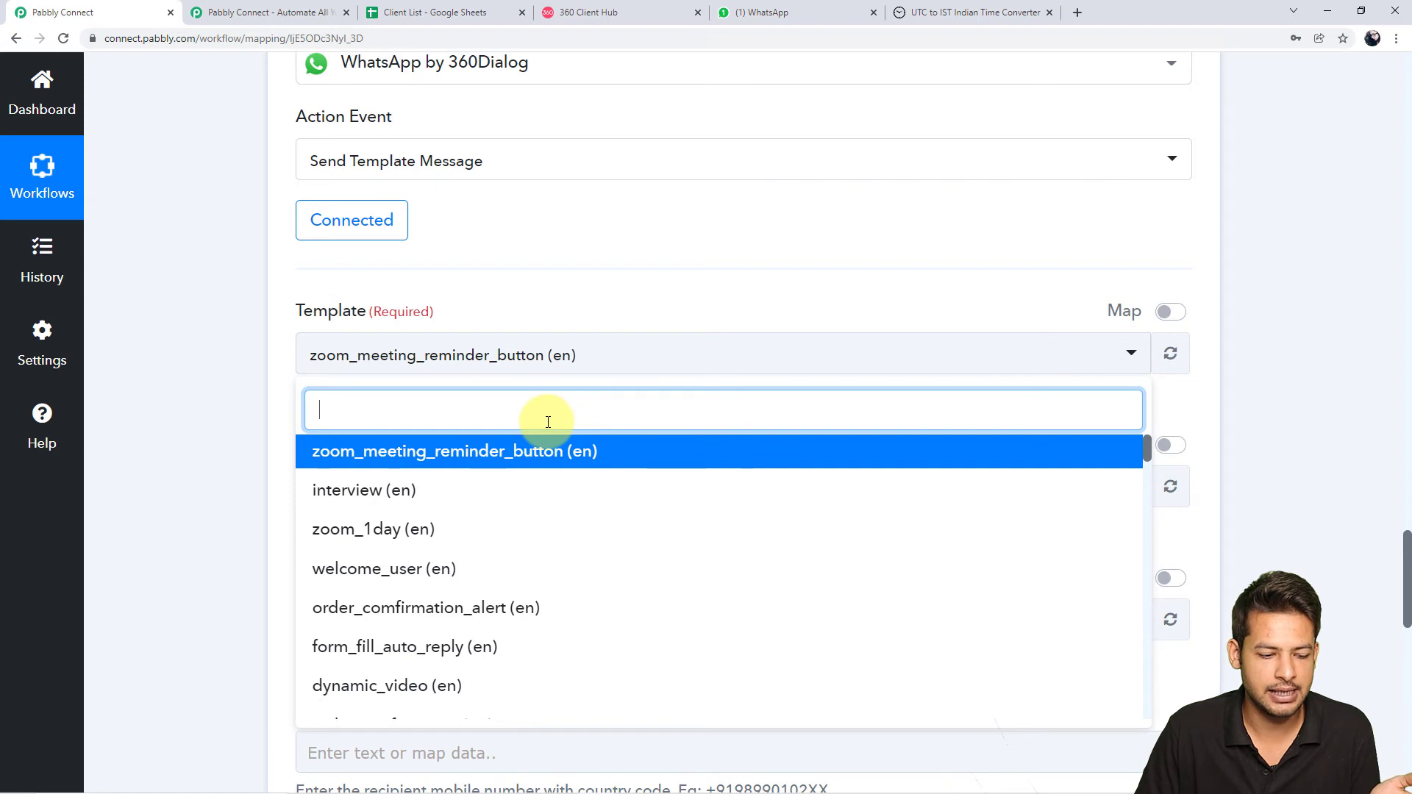
text(new)
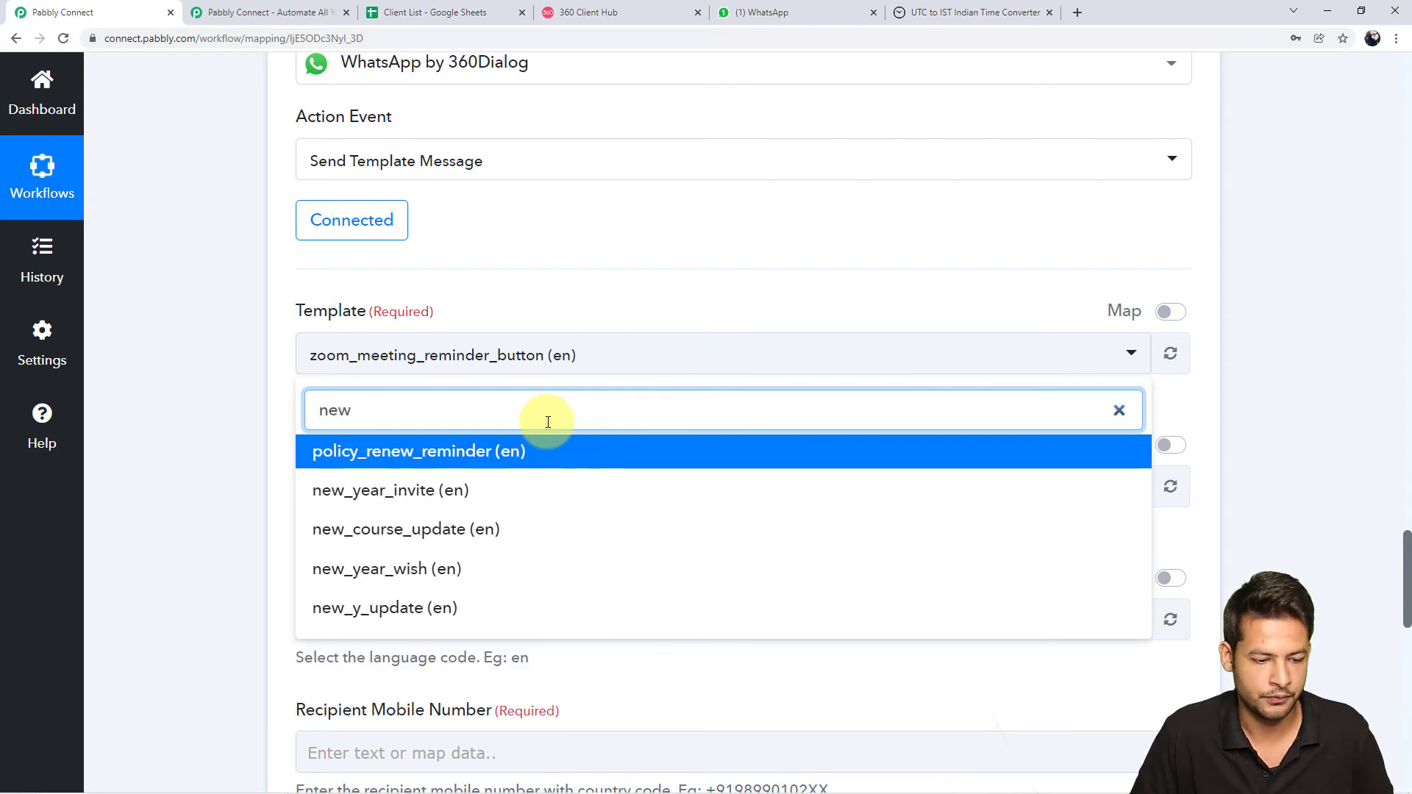
click(432, 503)
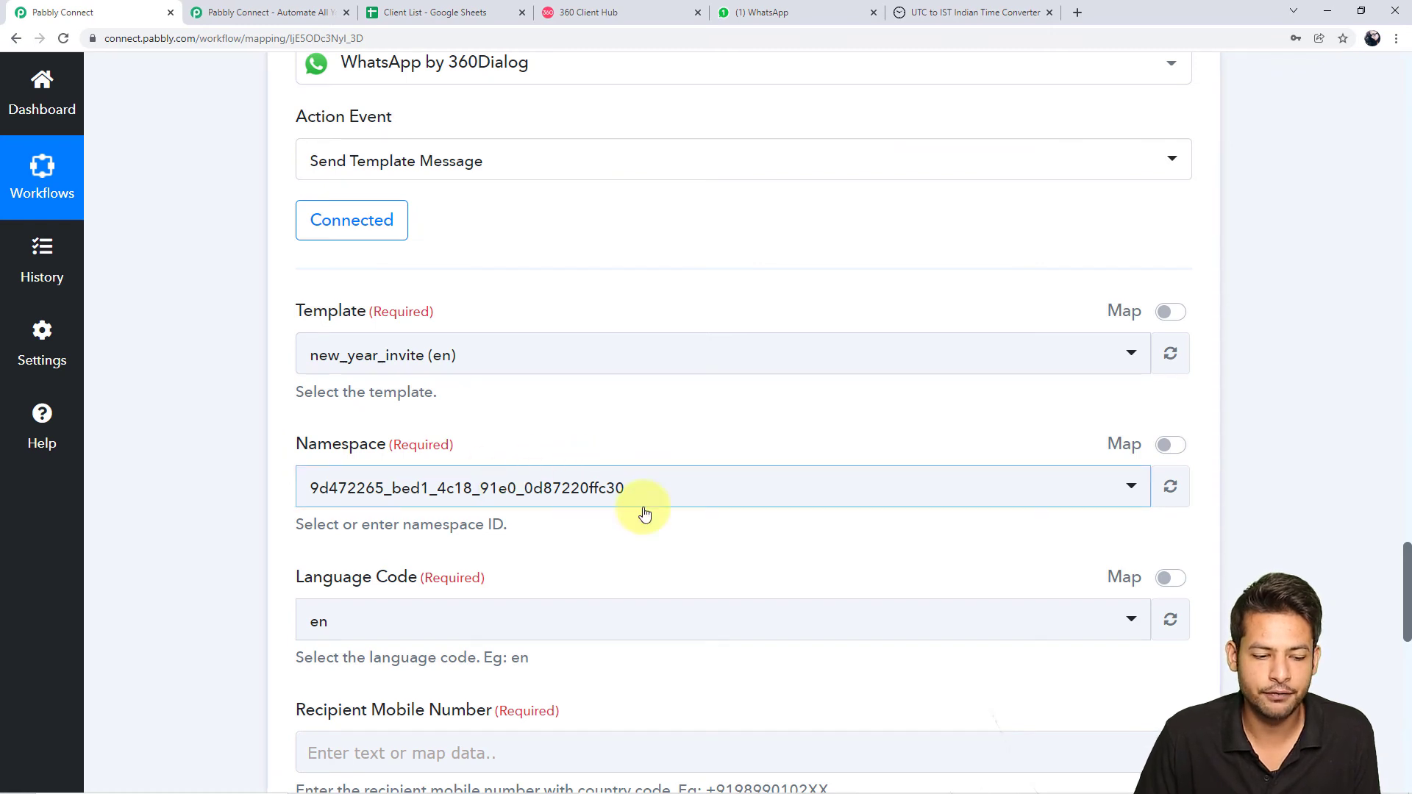
click(316, 490)
click(170, 558)
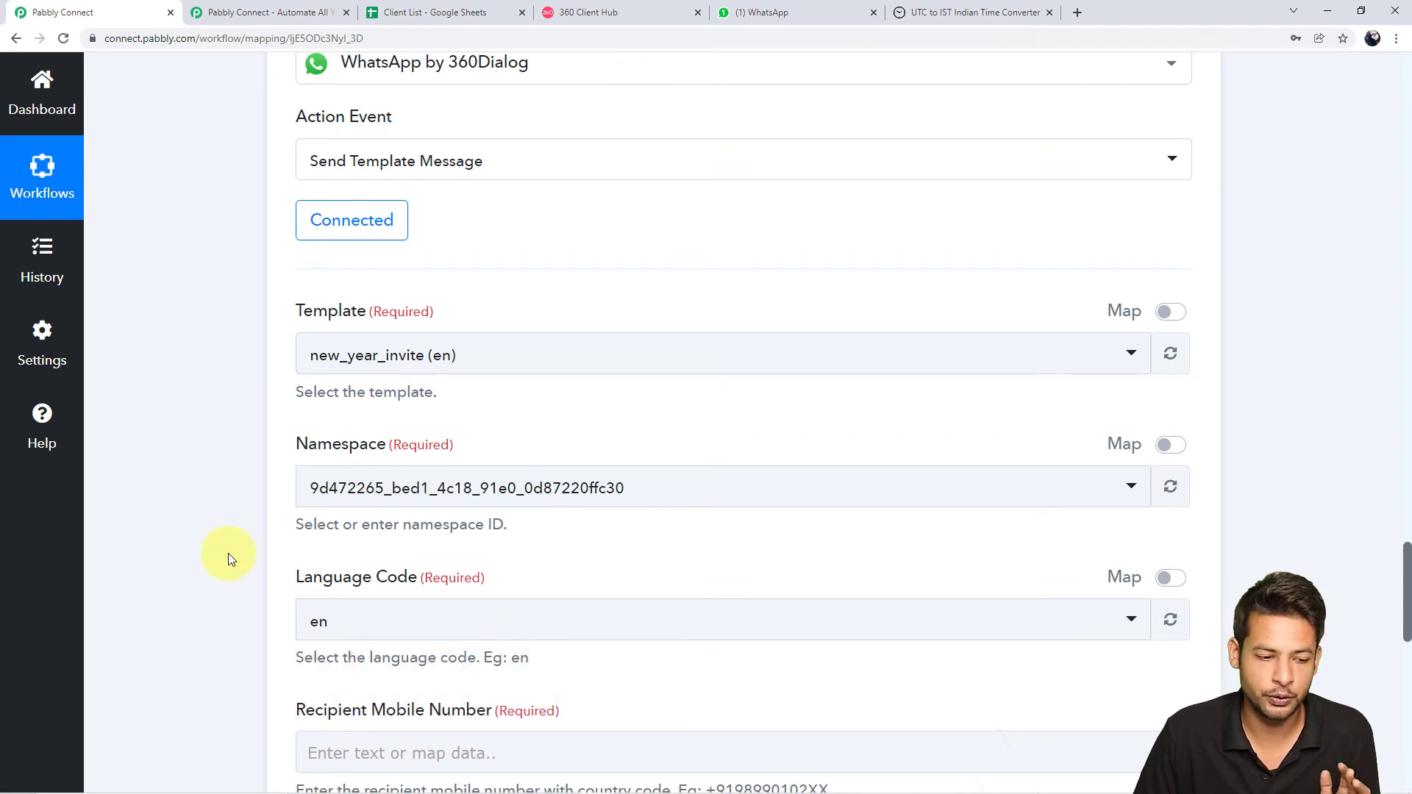
scroll(228, 554, down, 3)
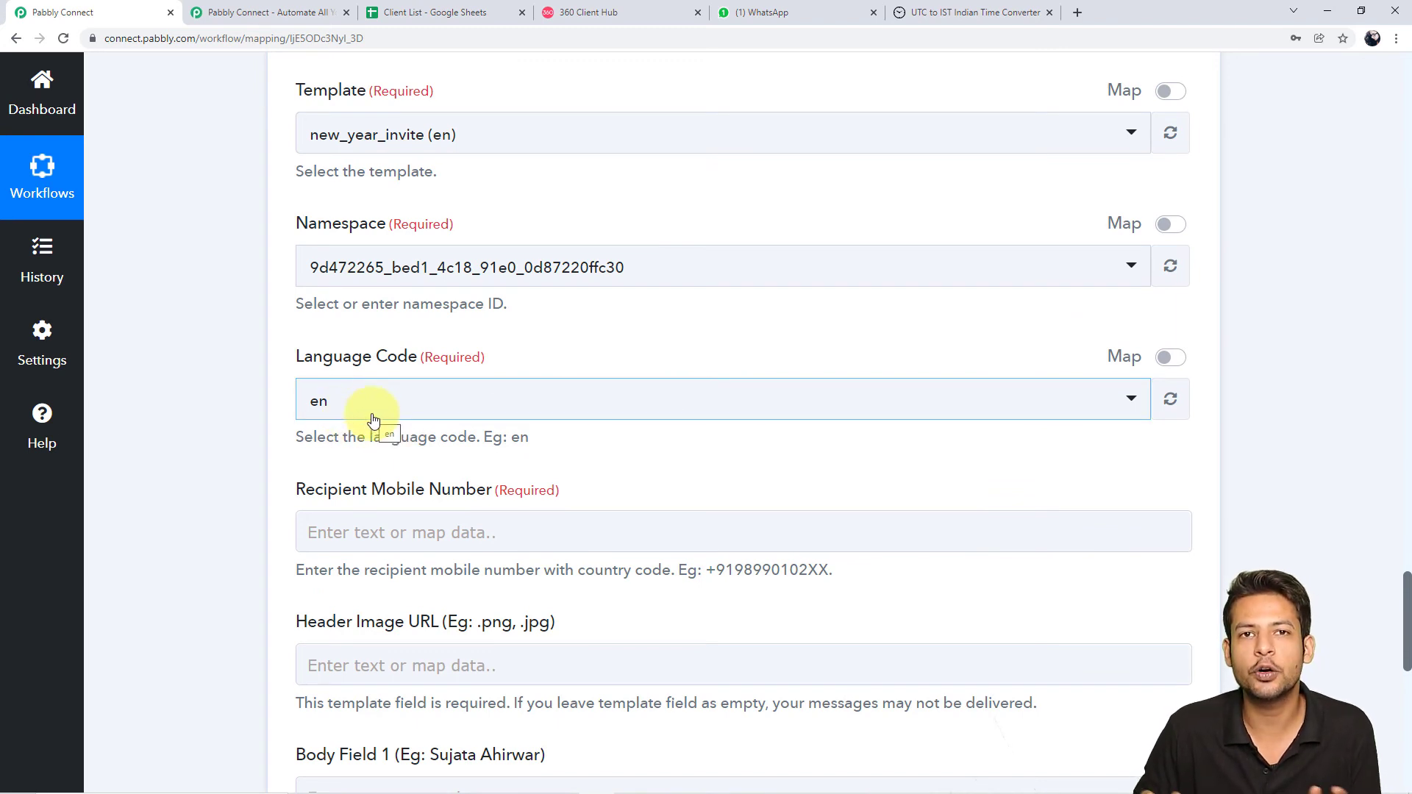
click(564, 12)
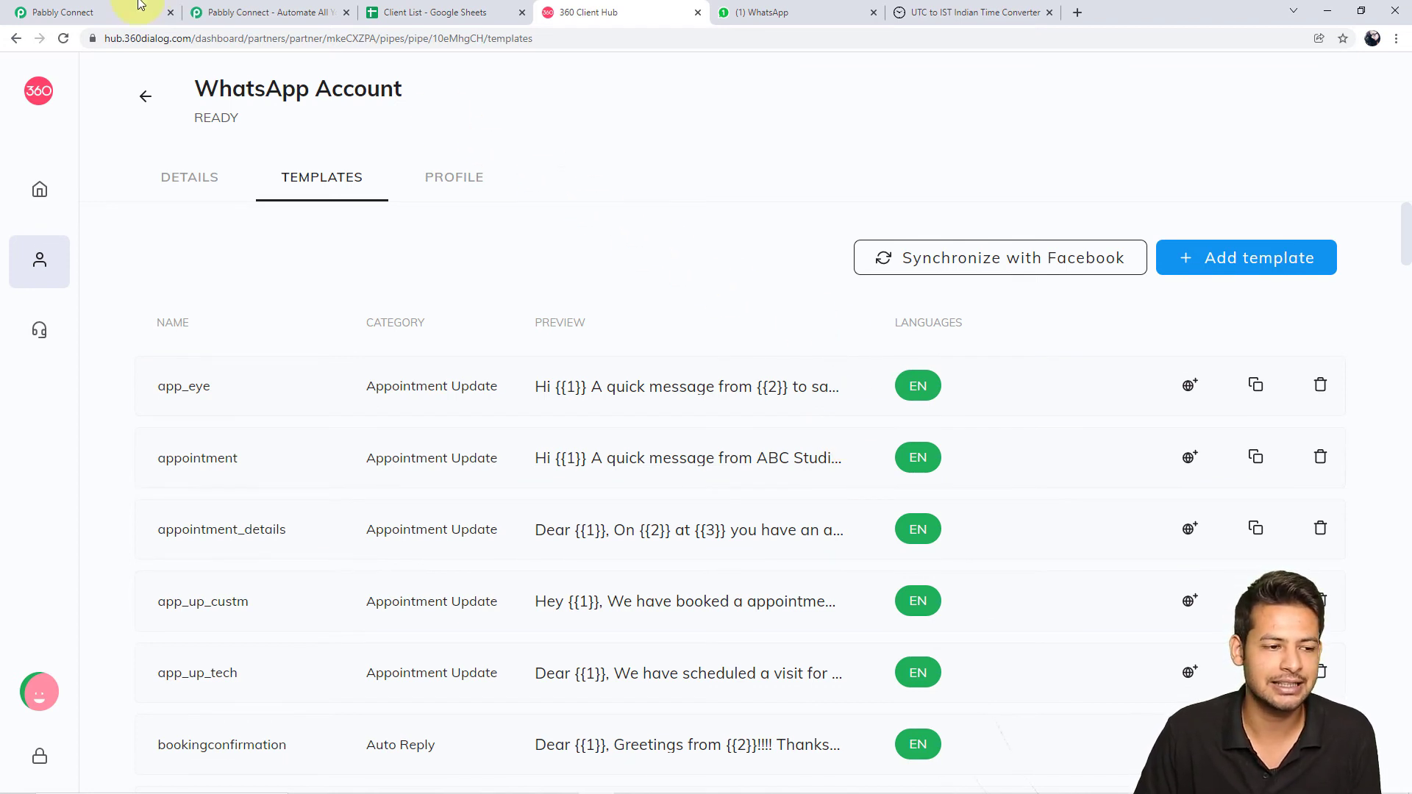
click(81, 12)
scroll(414, 401, down, 2)
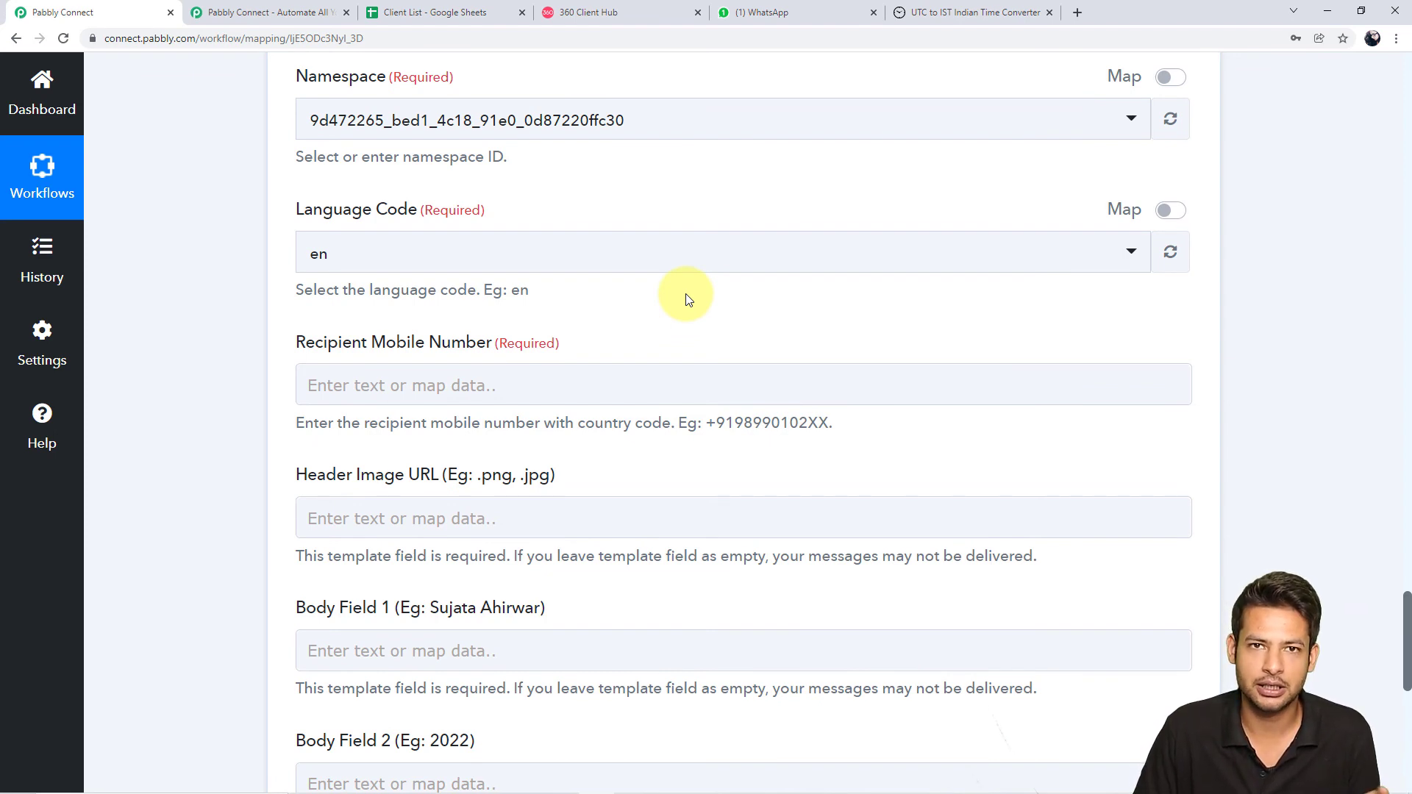
scroll(1341, 399, up, 8)
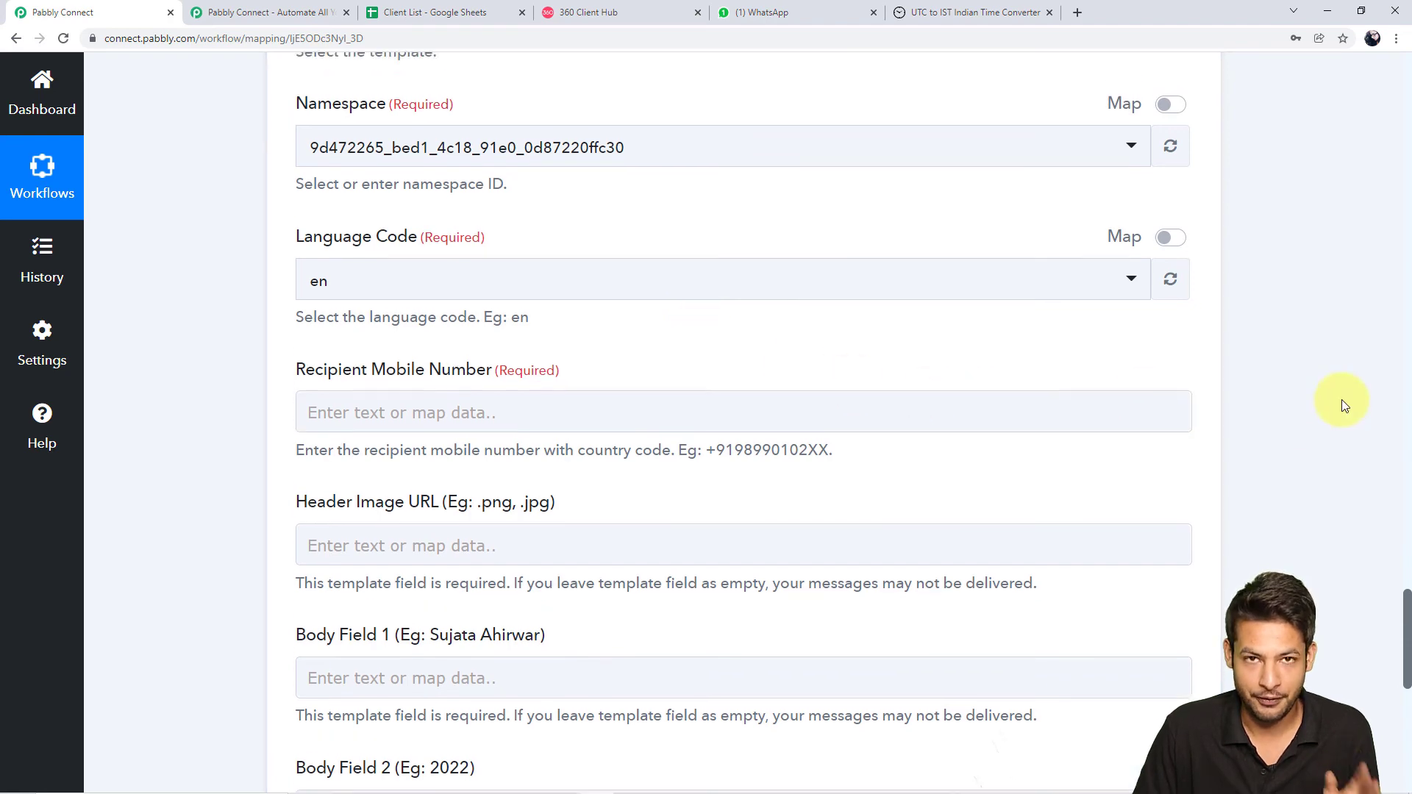
scroll(1341, 399, up, 10)
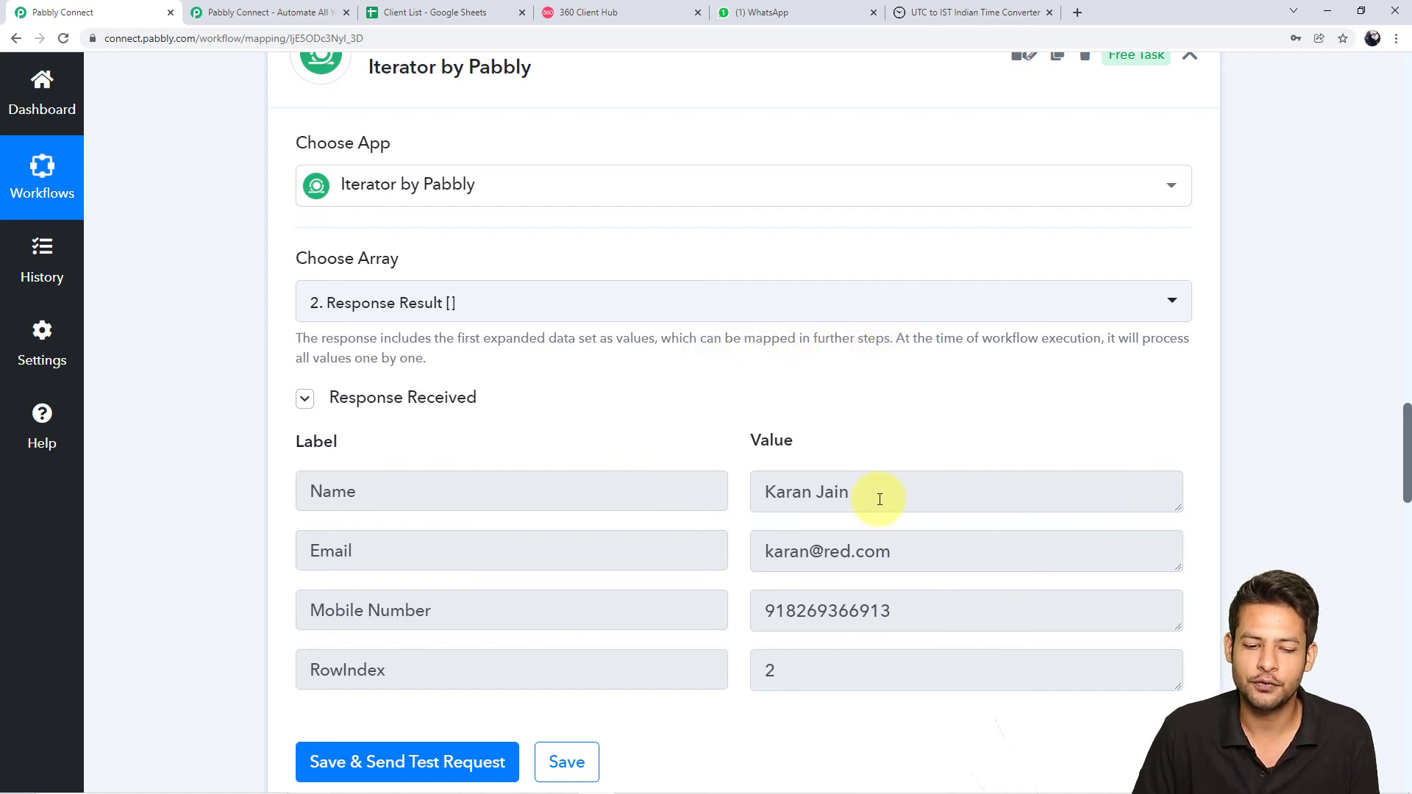
drag(880, 498, 677, 497)
drag(932, 553, 756, 552)
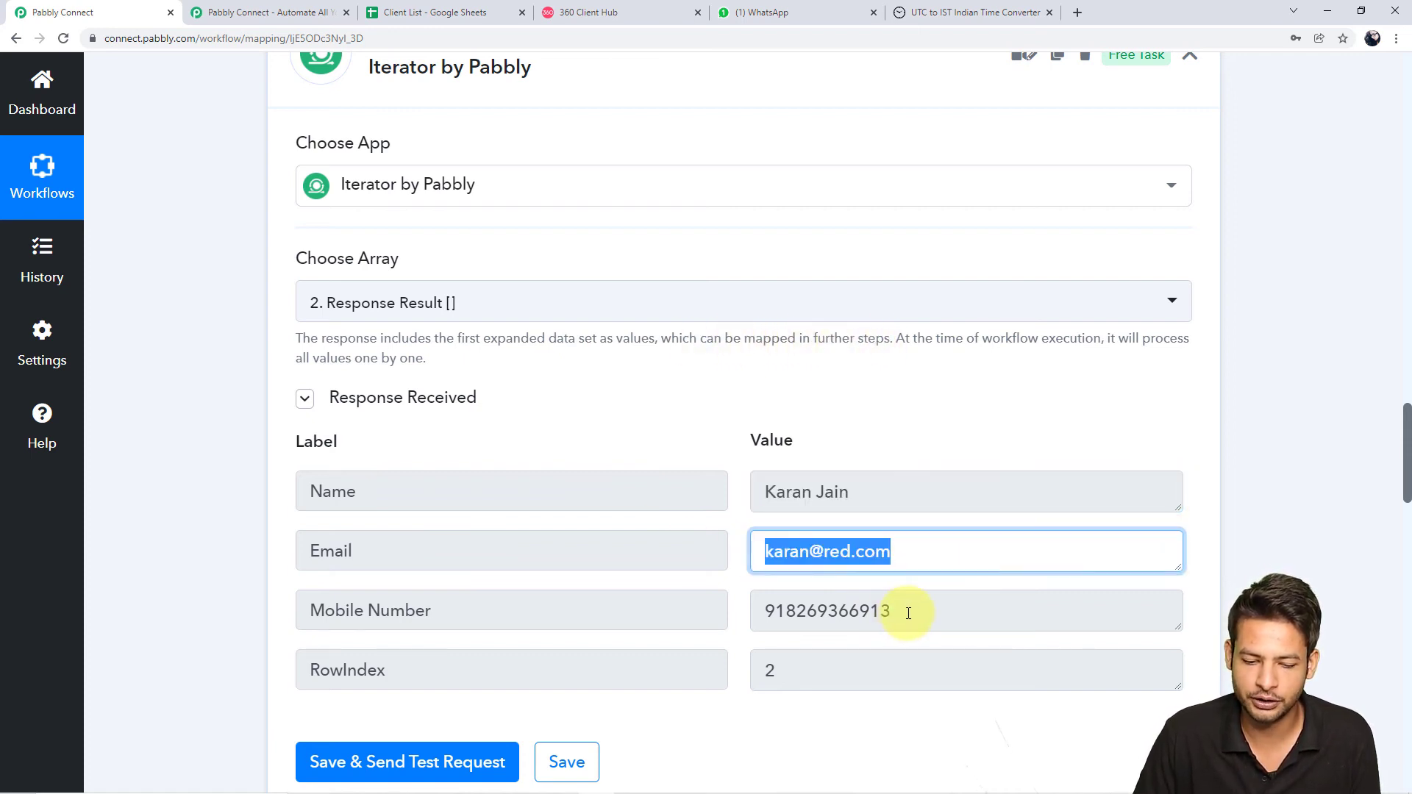
drag(905, 611, 735, 610)
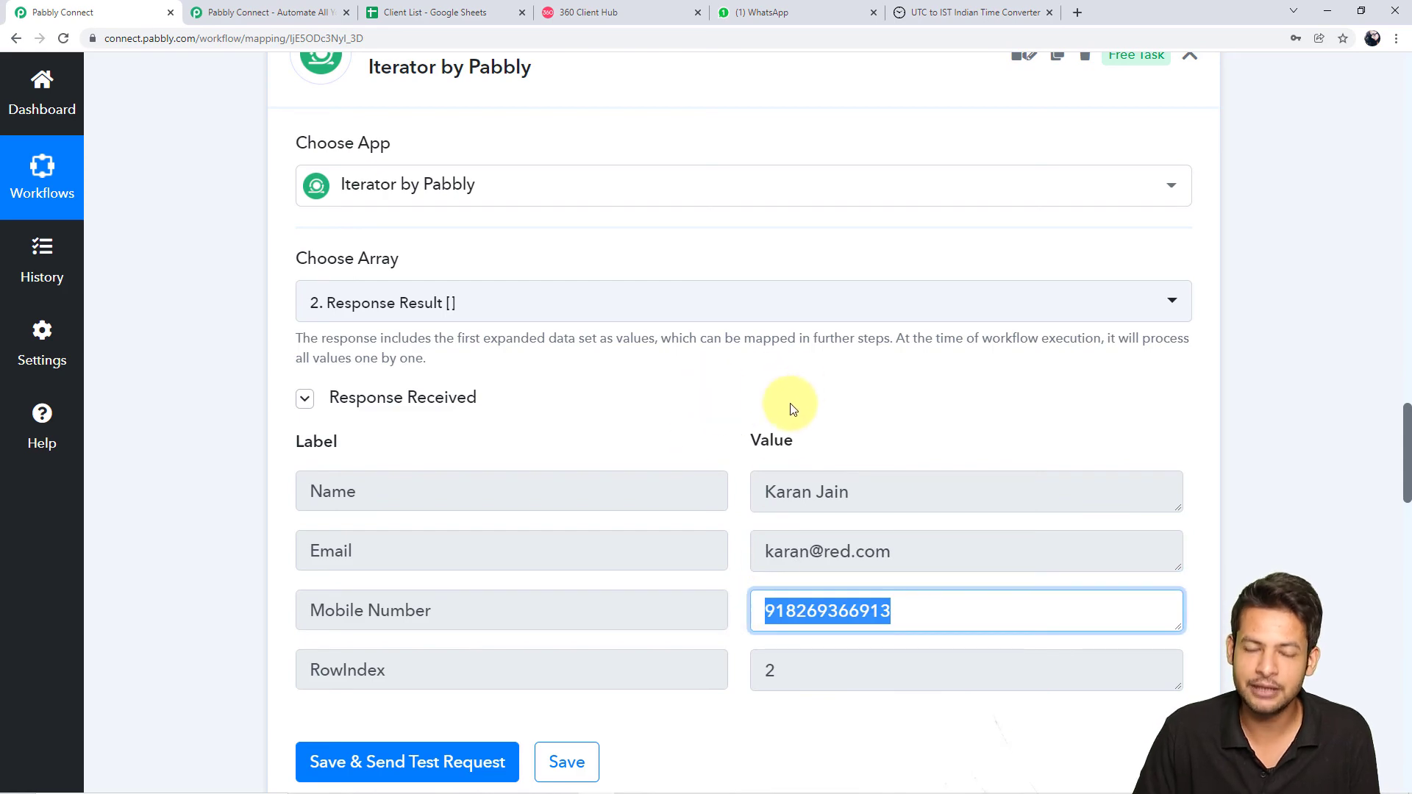
scroll(1283, 545, down, 10)
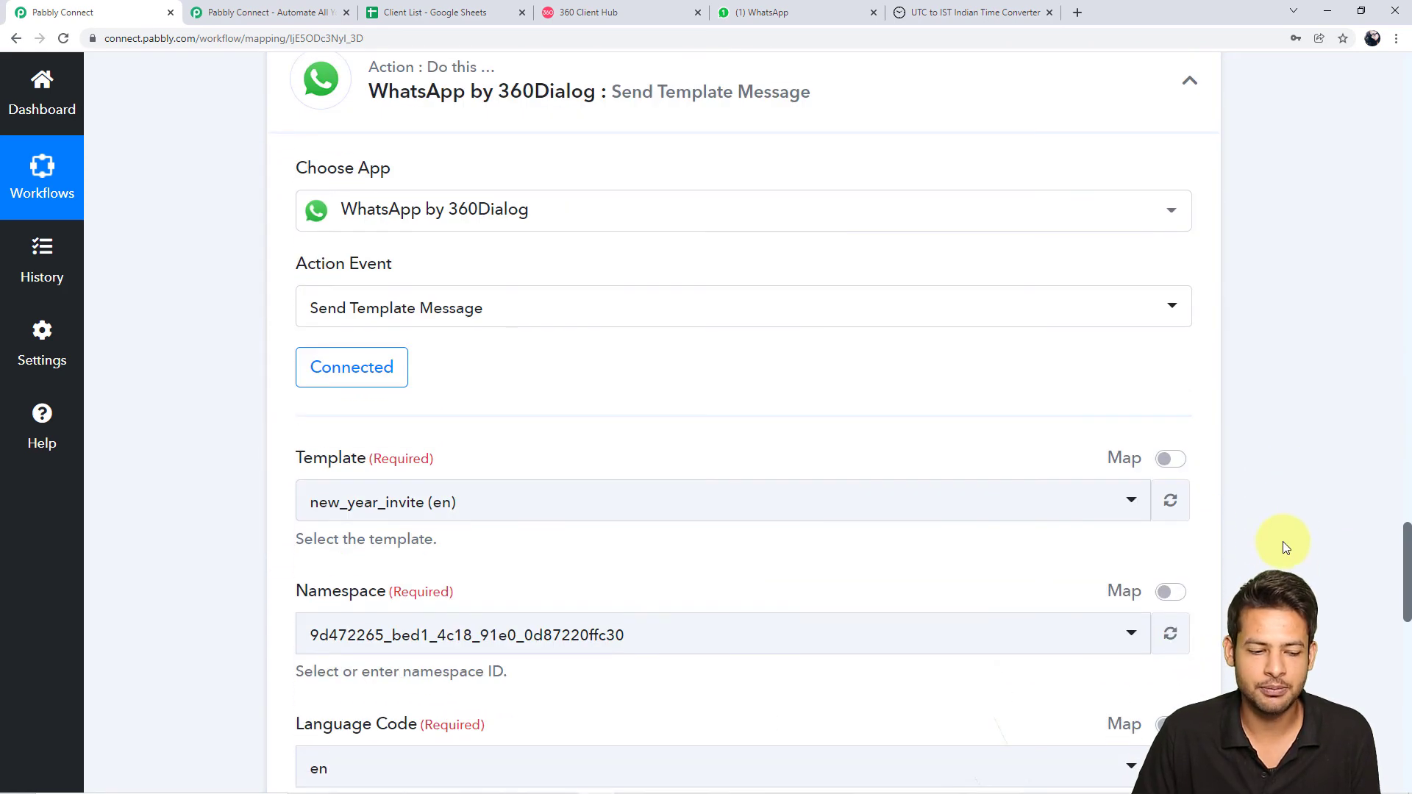
scroll(1284, 546, down, 8)
scroll(1283, 541, up, 1)
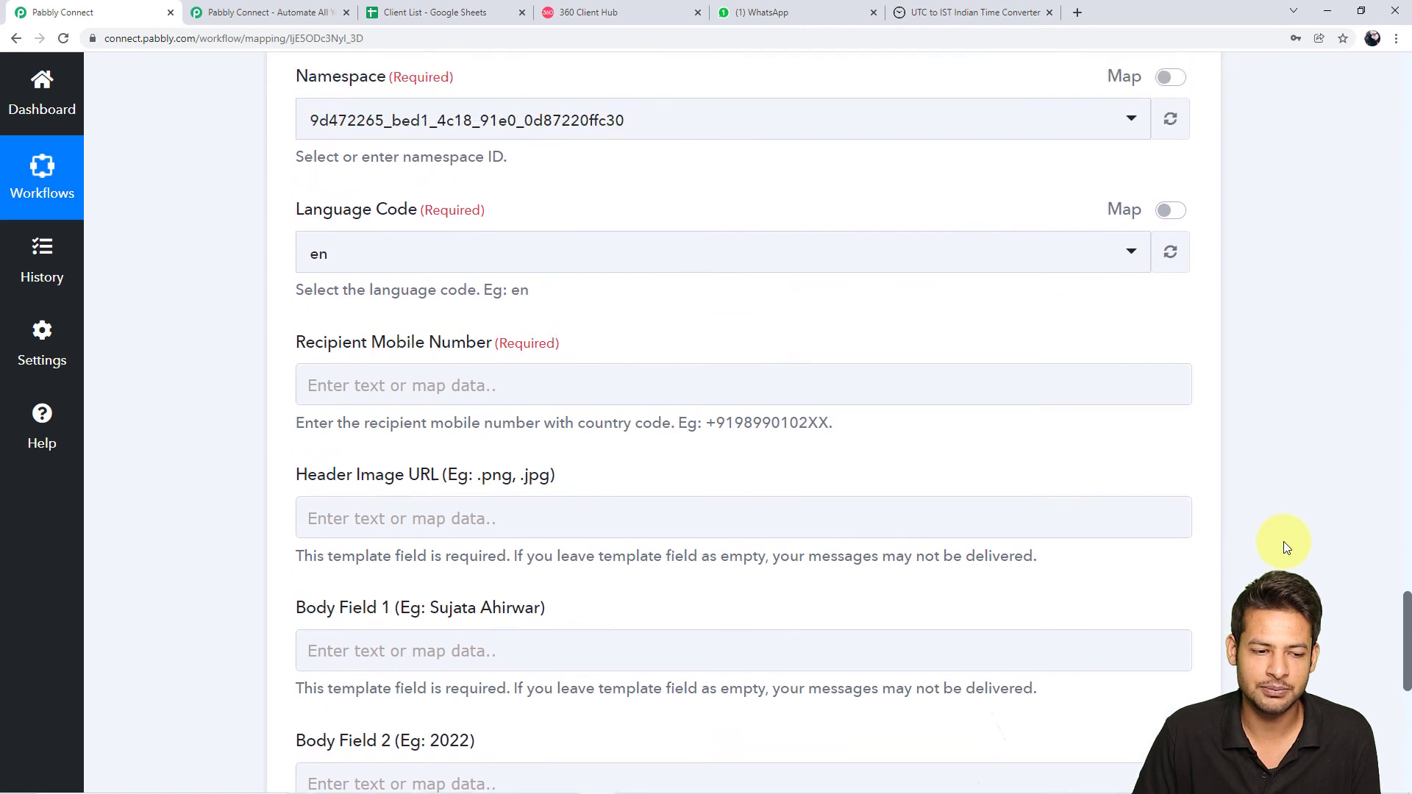
Expand the earlier steps' outputs for Recipient Mobile Number and remove a mistakenly mapped Response Result
click(483, 395)
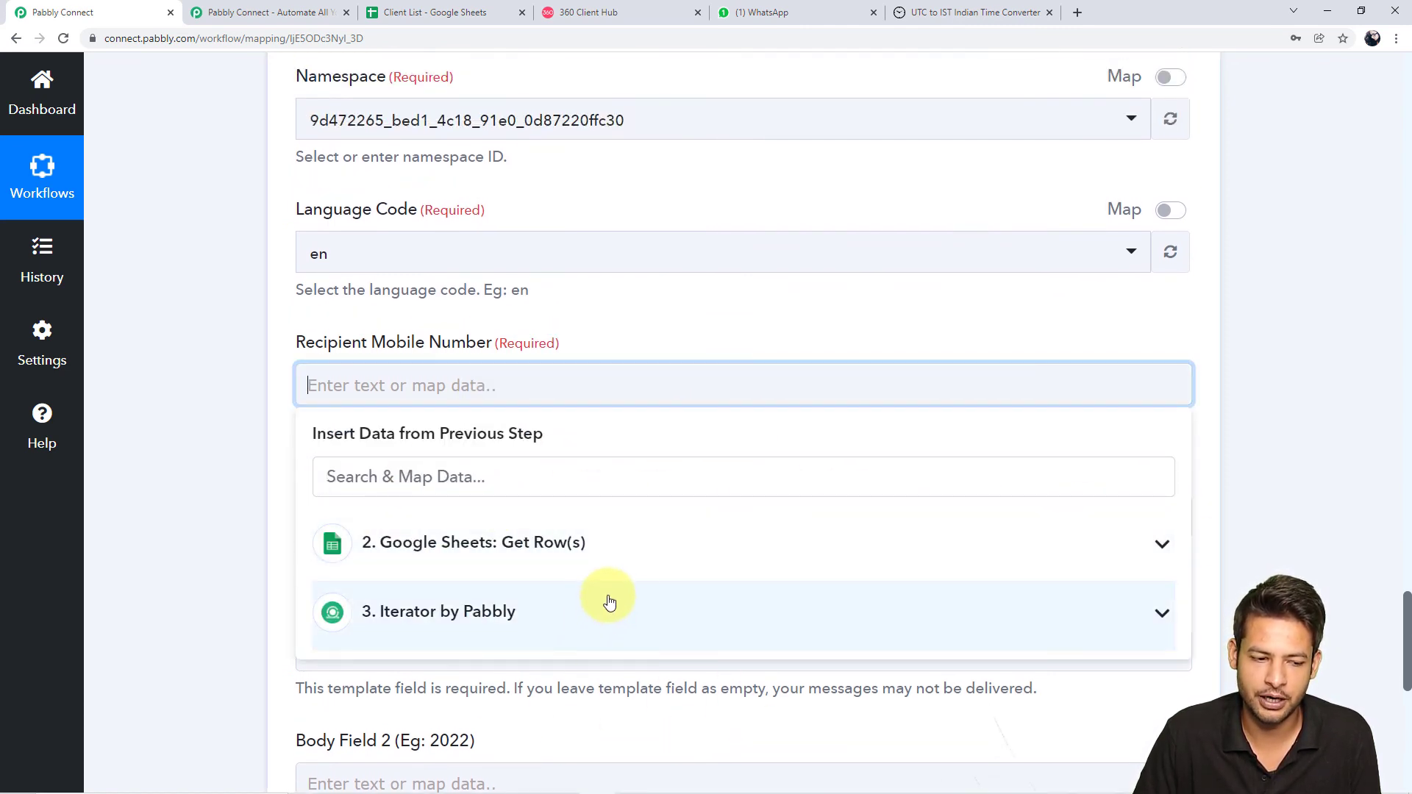
click(605, 544)
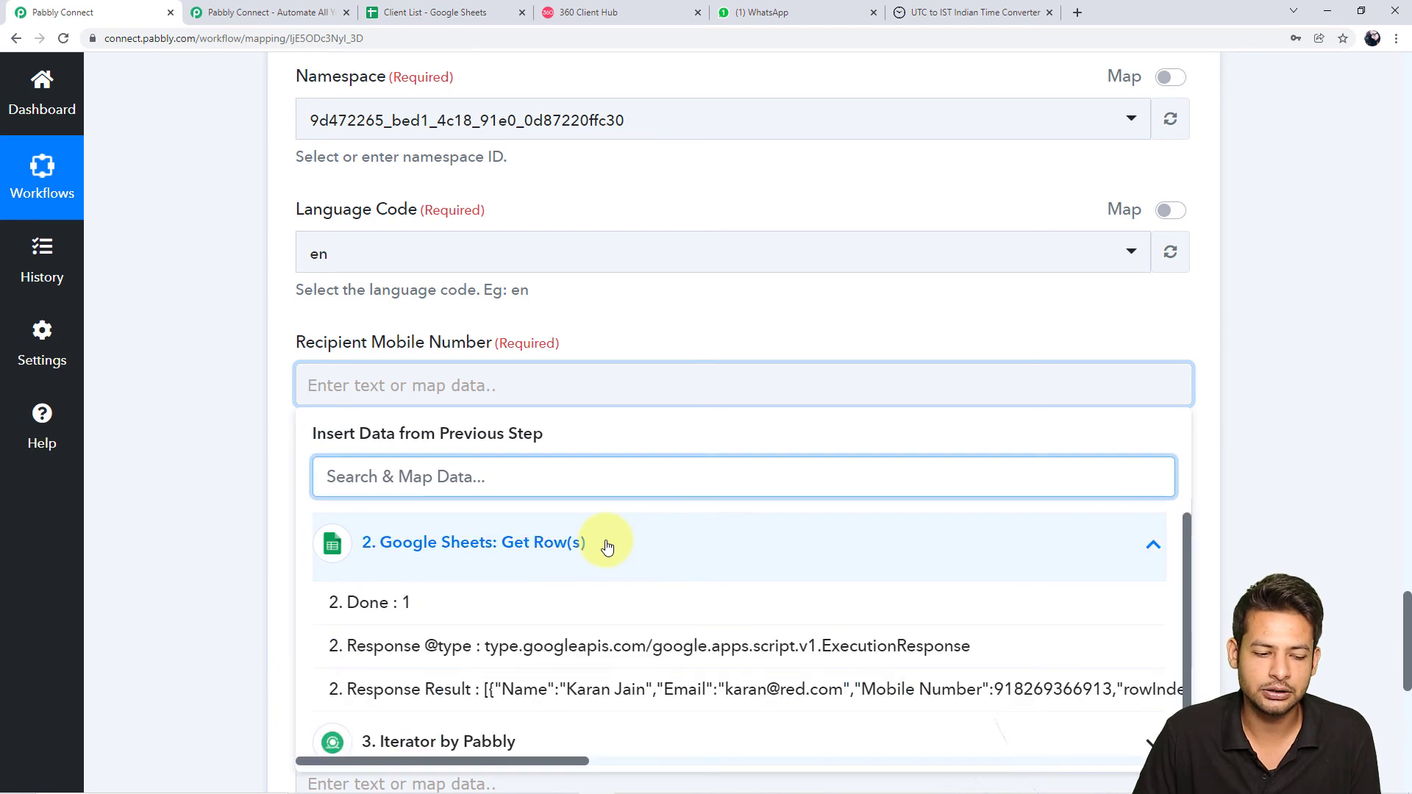
scroll(564, 650, down, 1)
click(542, 724)
scroll(536, 678, down, 1)
scroll(669, 677, down, 2)
scroll(668, 677, up, 3)
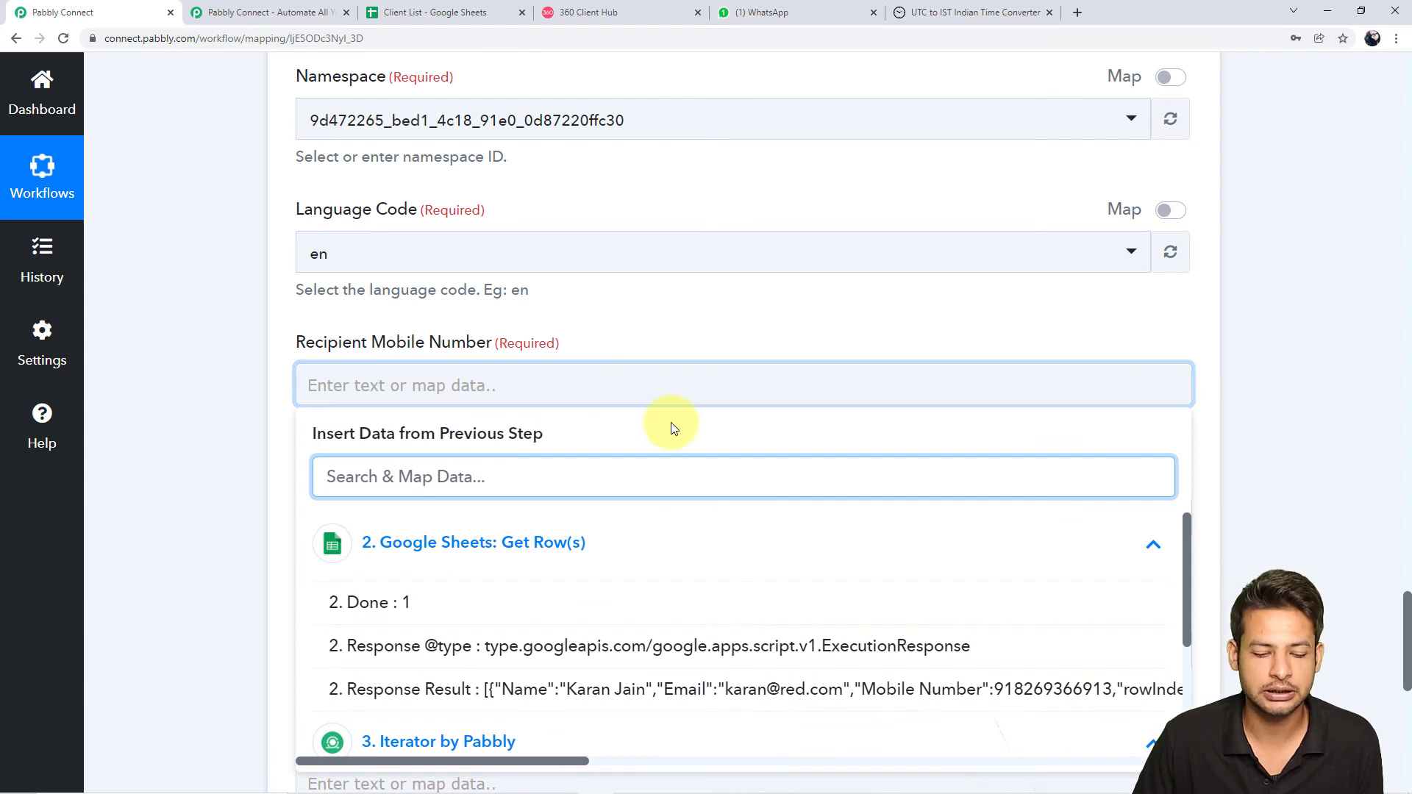
scroll(671, 428, down, 1)
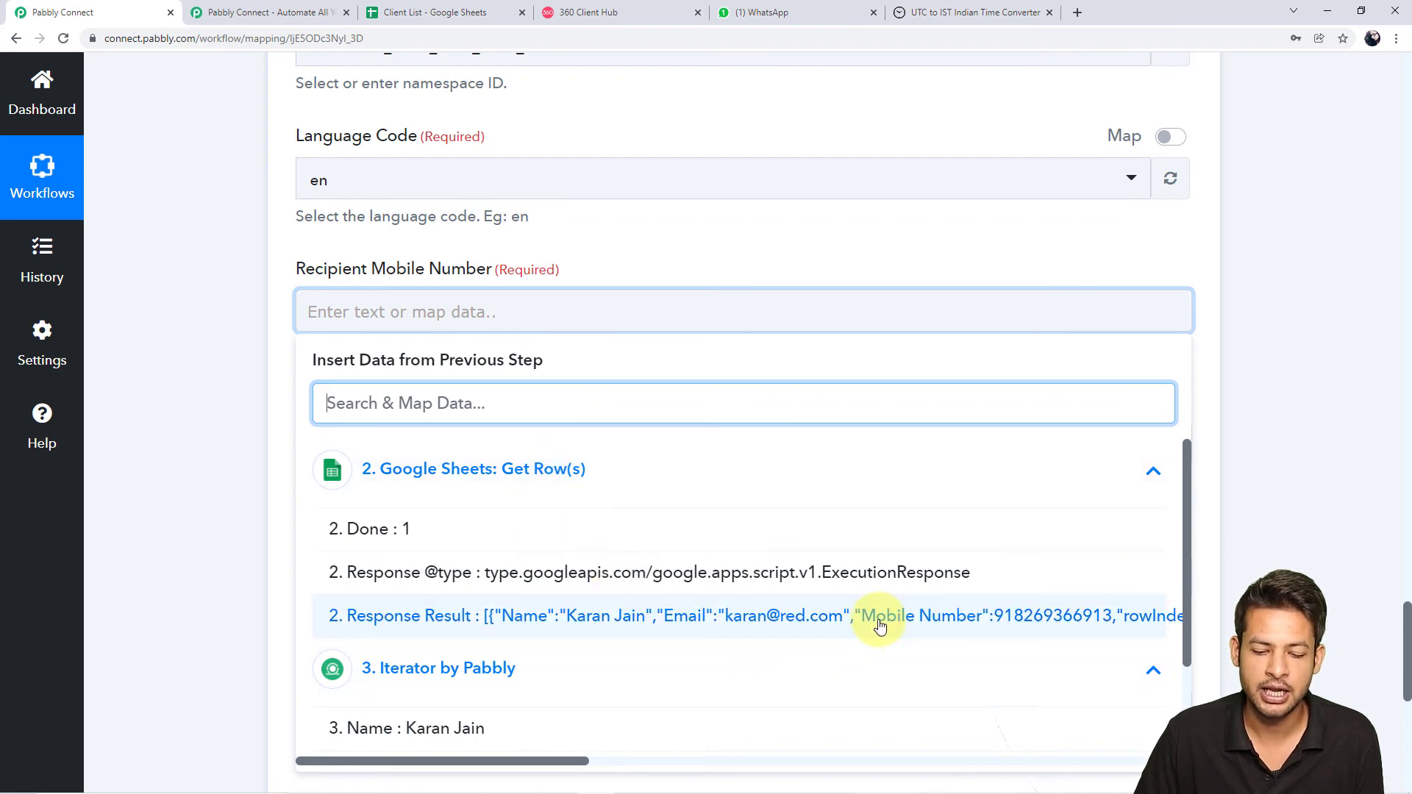
click(880, 625)
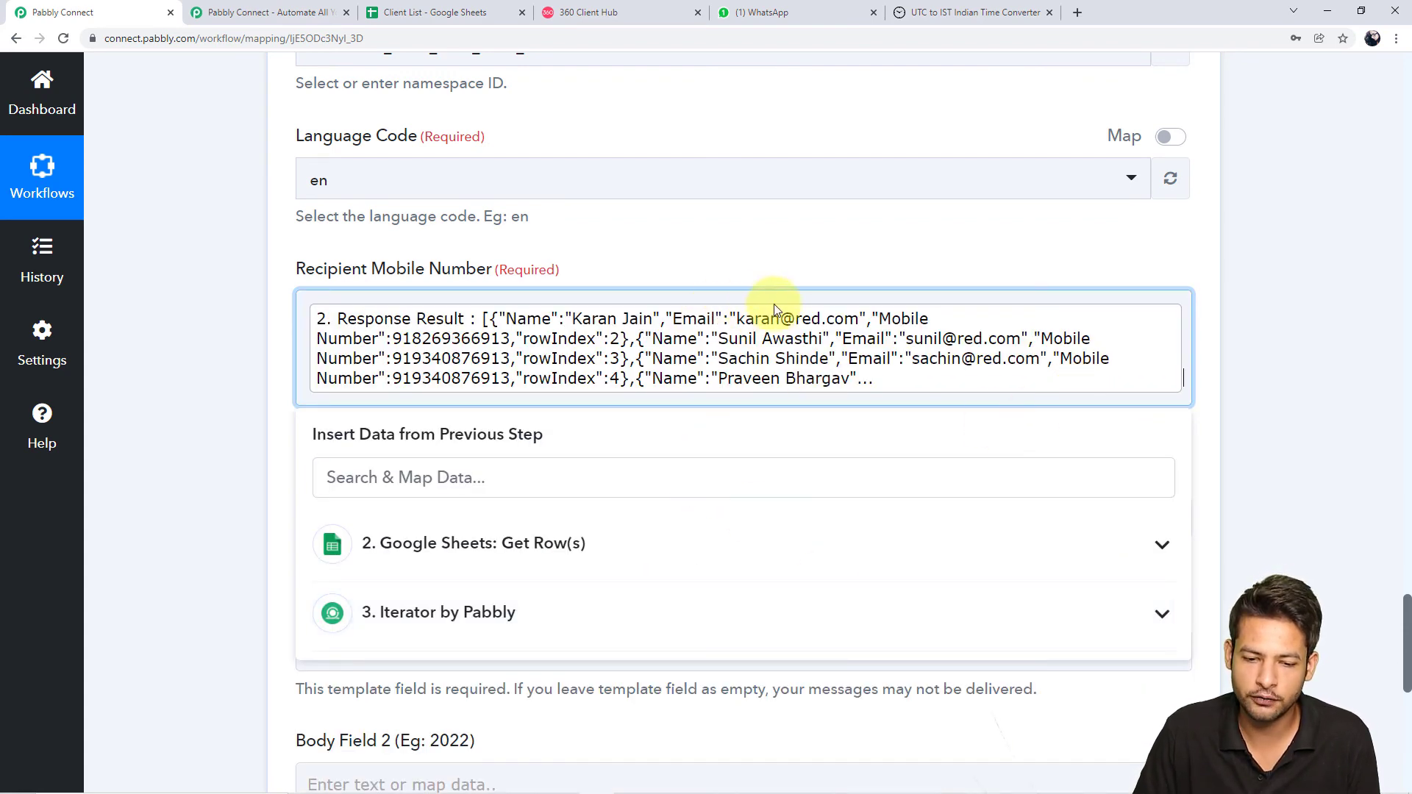
key(BackSpace)
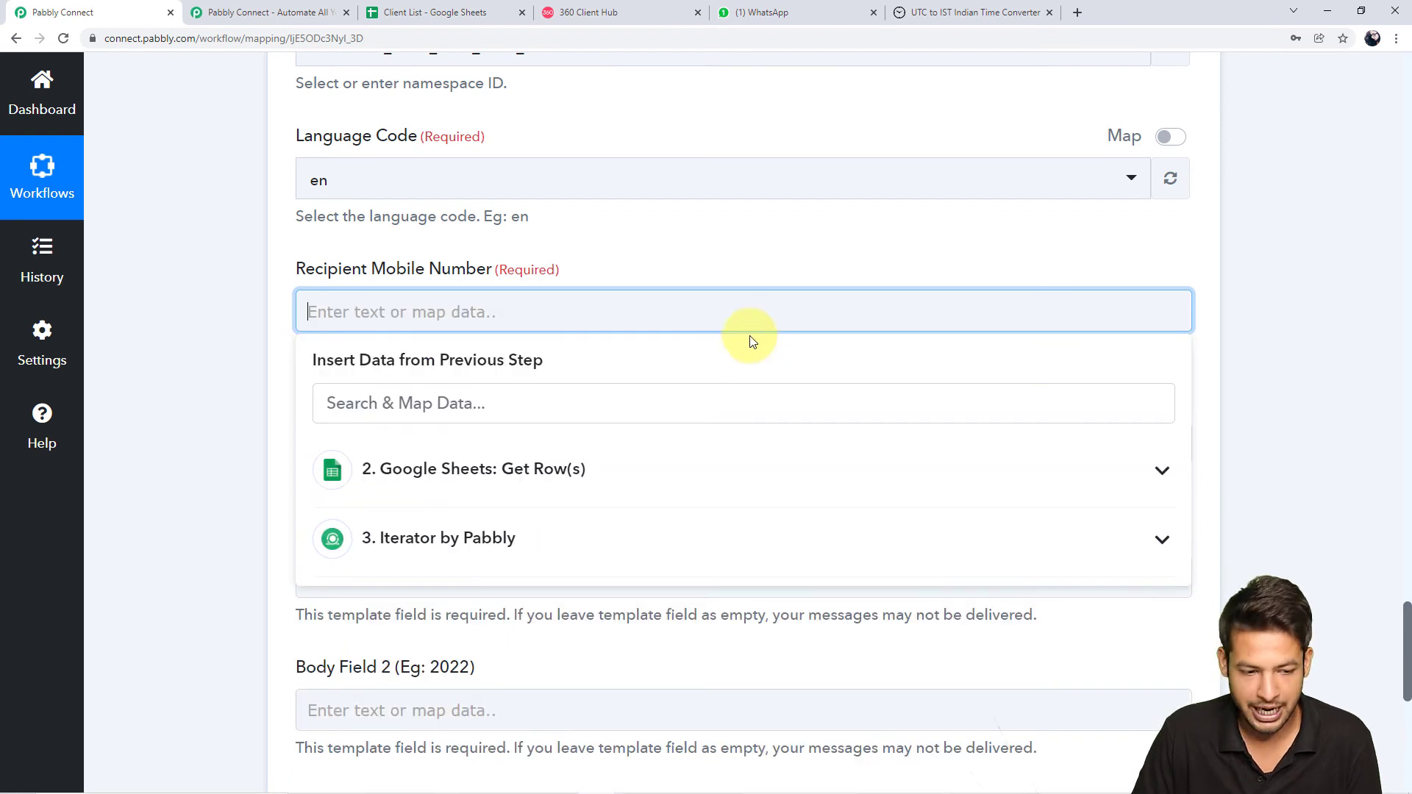
Map the Iterator's Mobile Number as recipient and prefix it with '+'
click(612, 523)
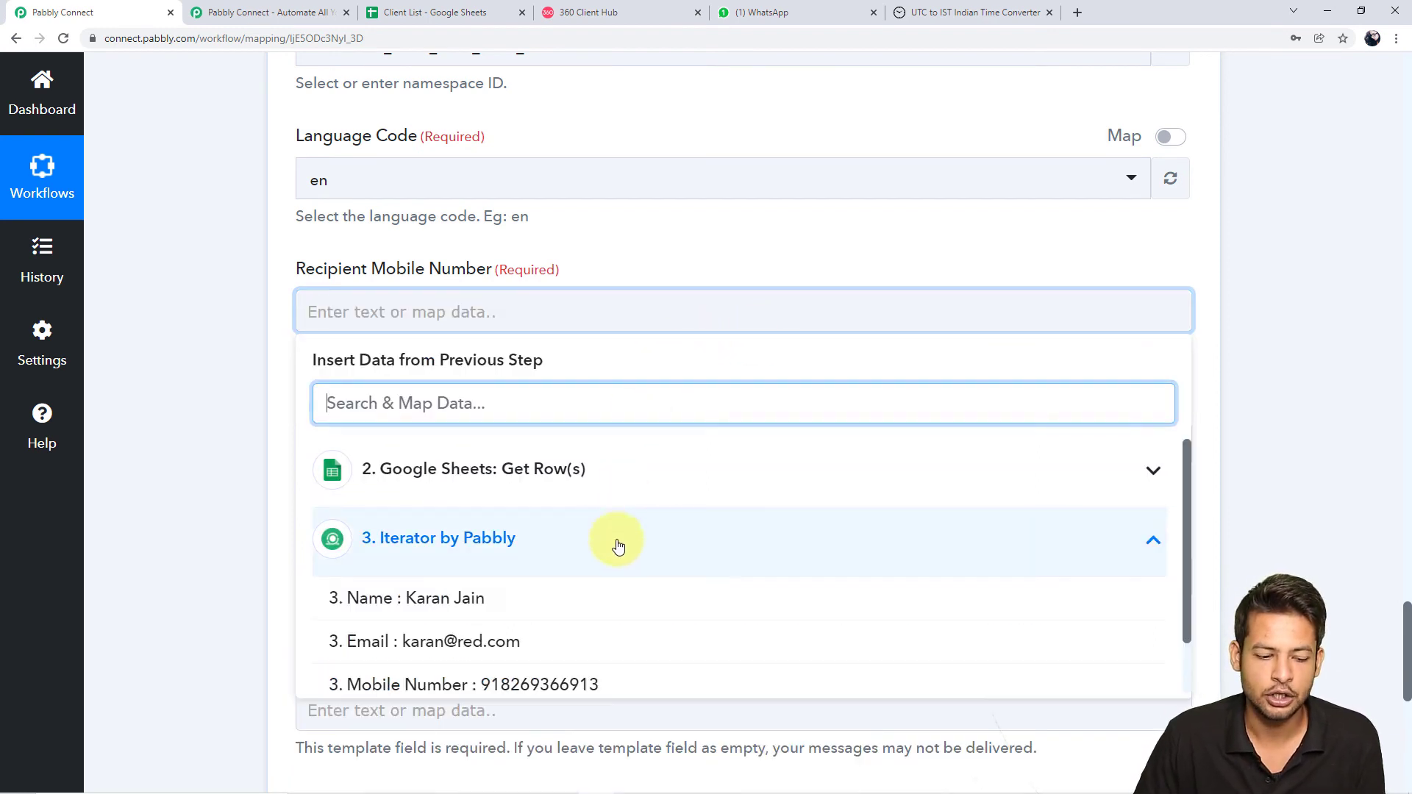
scroll(574, 549, down, 1)
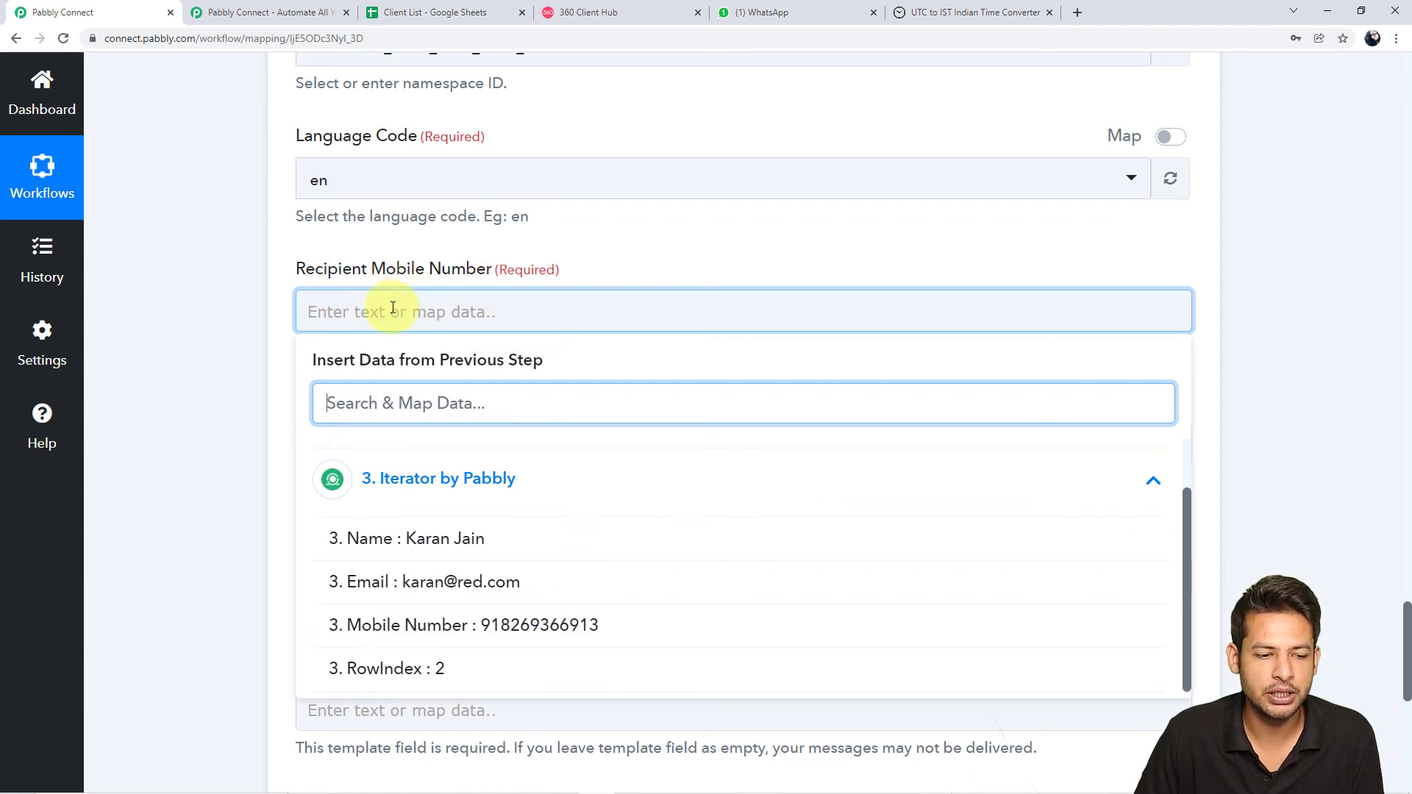
click(525, 628)
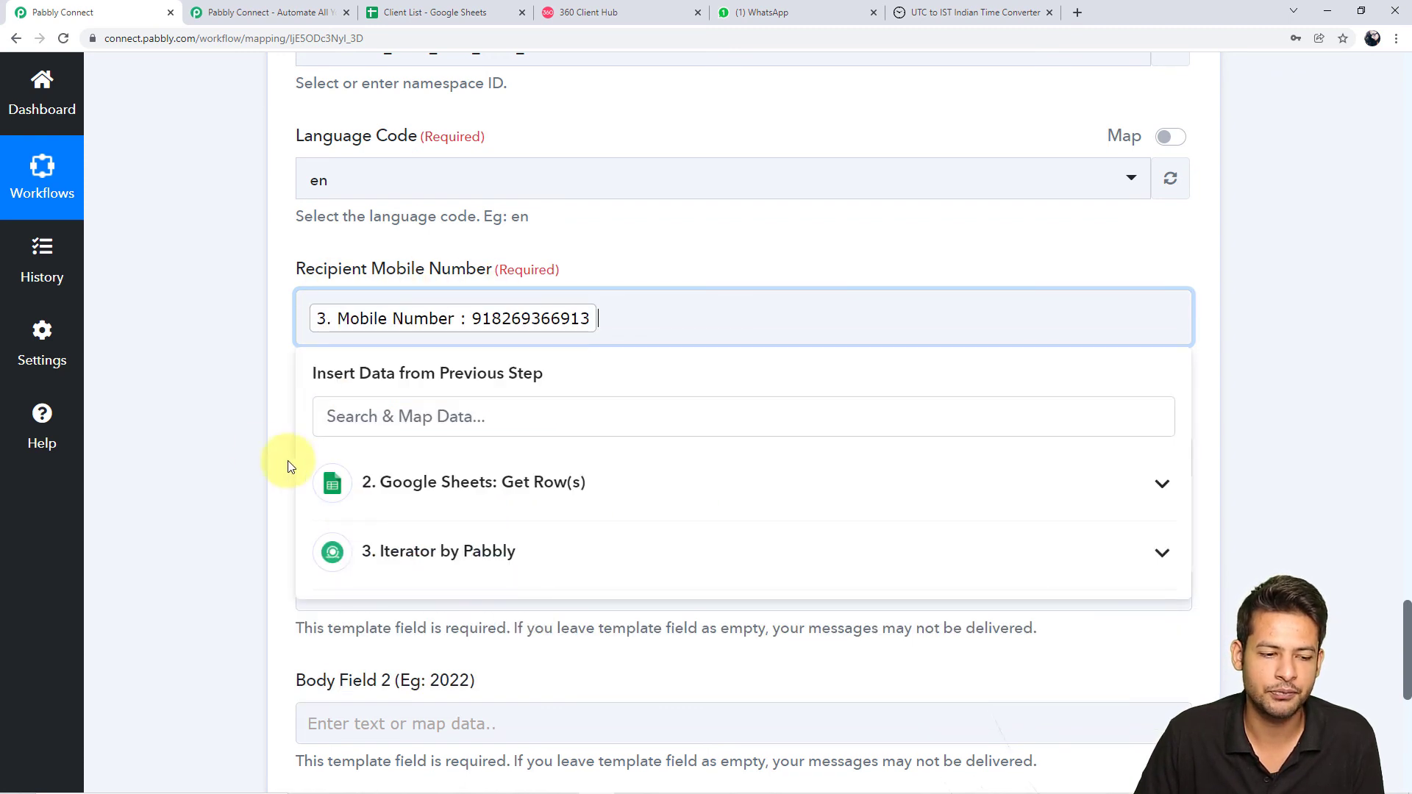
click(247, 453)
click(626, 334)
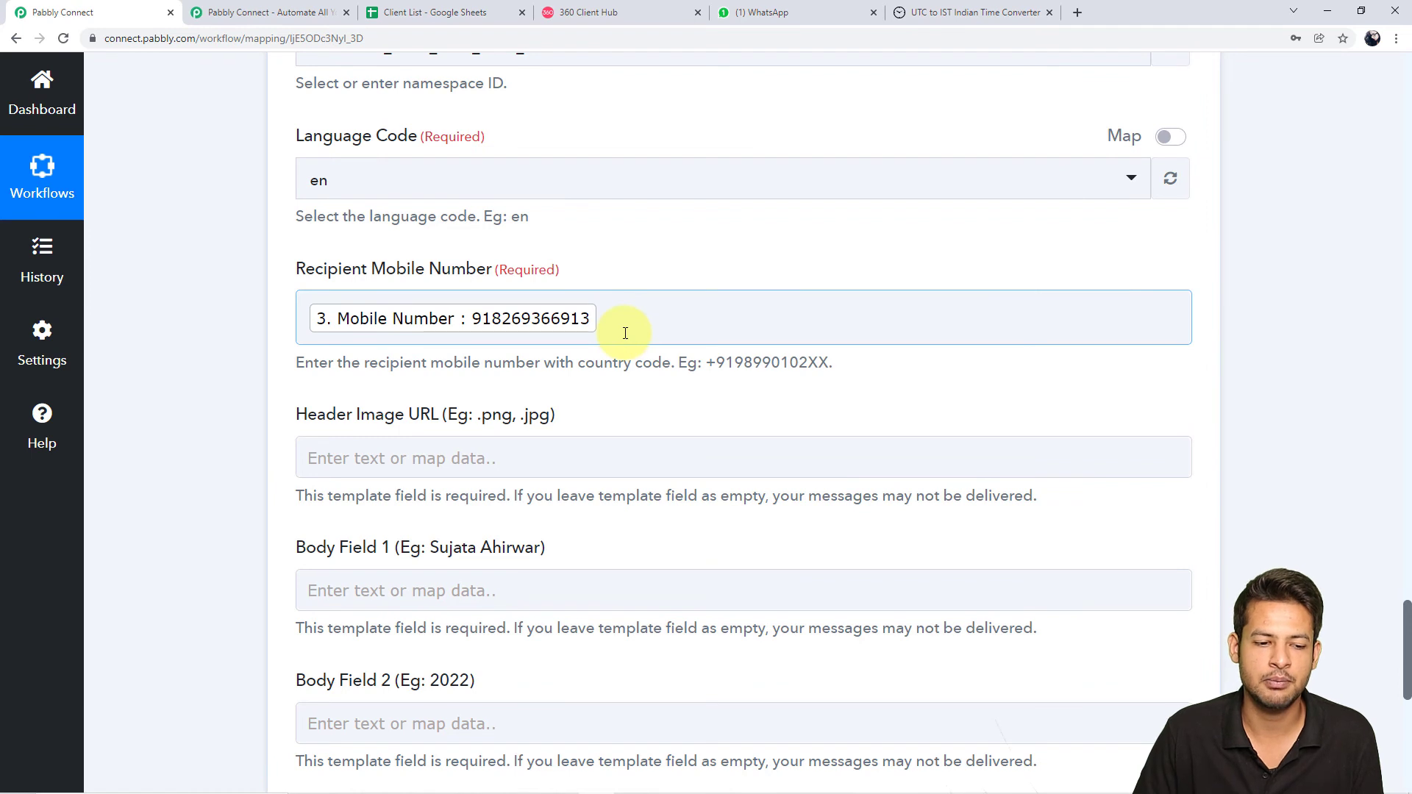
click(301, 359)
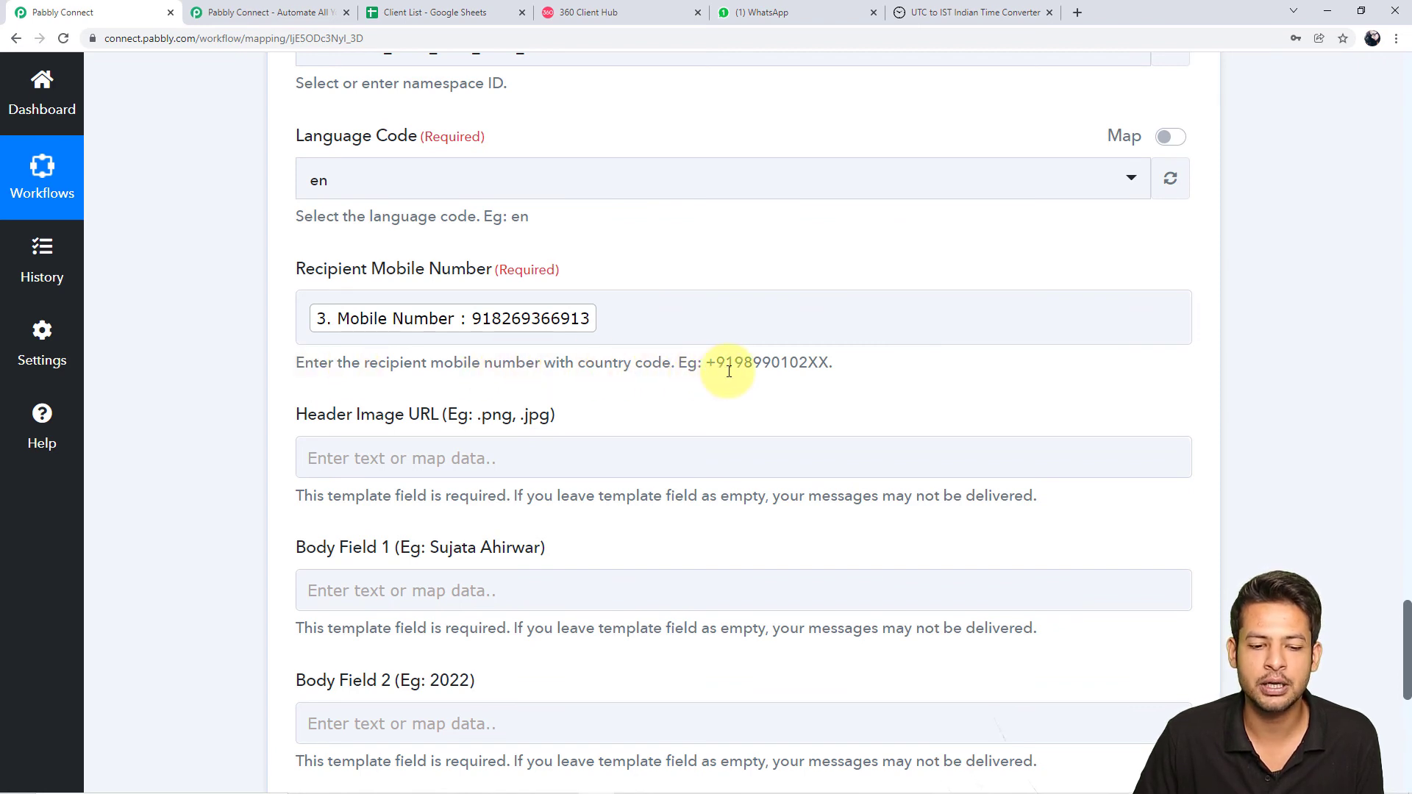
click(541, 335)
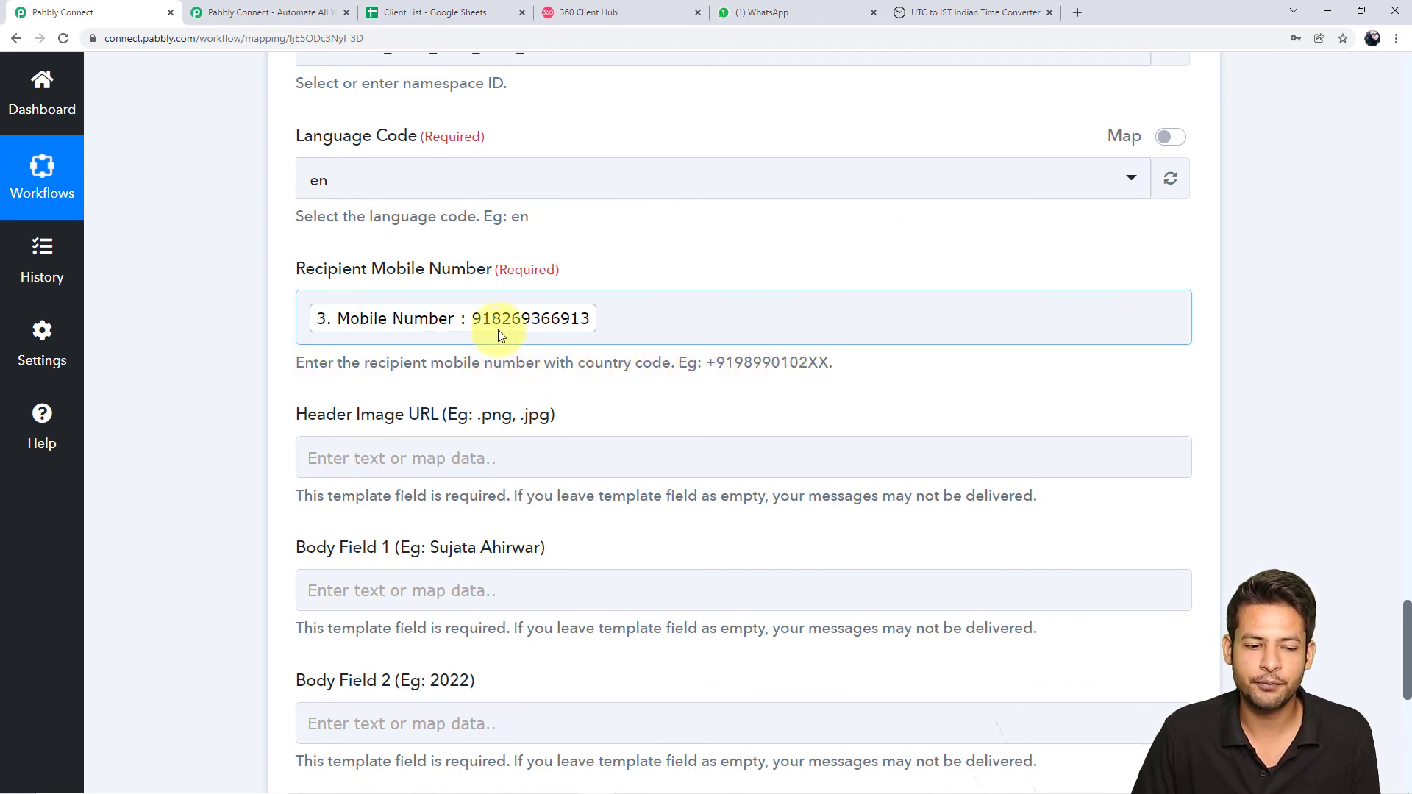
click(309, 318)
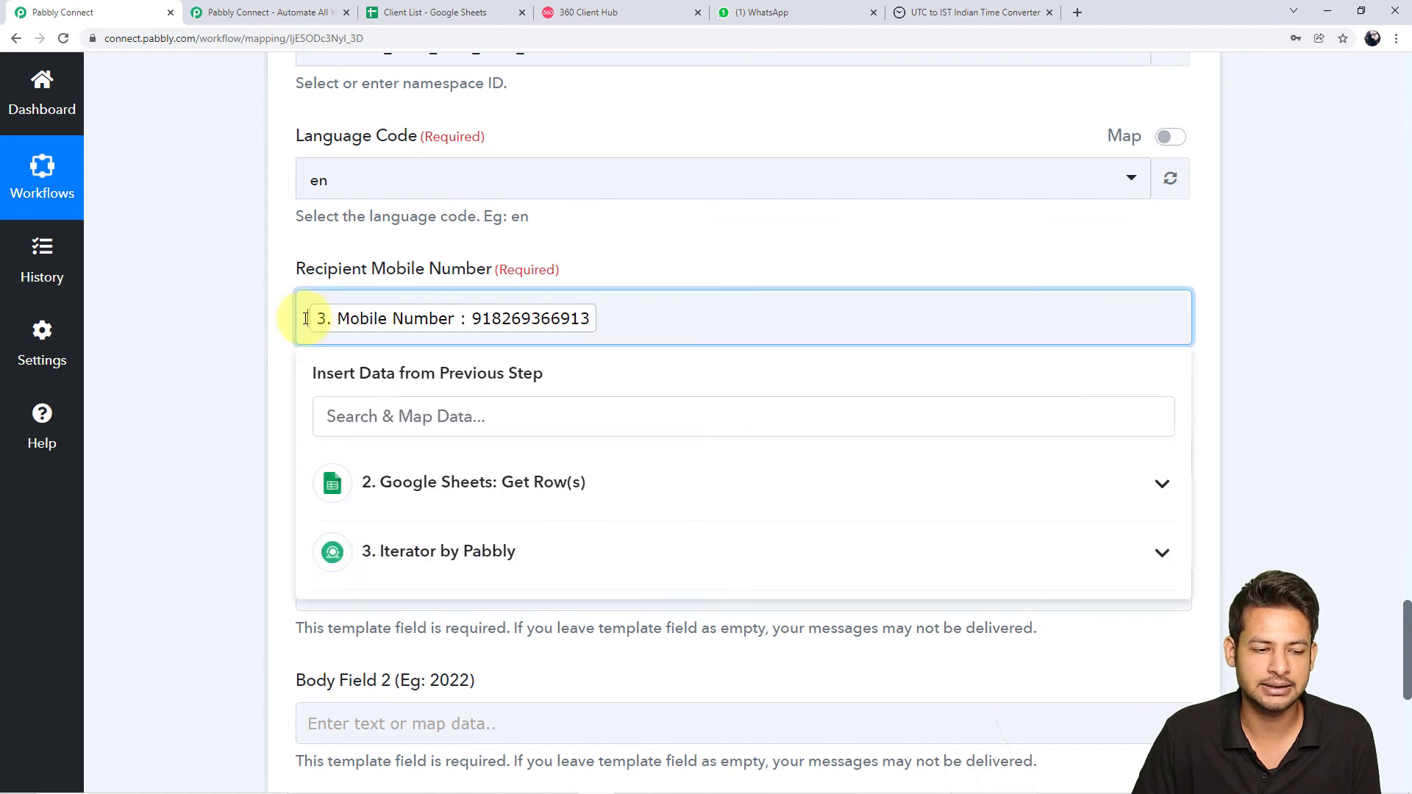
text(+)
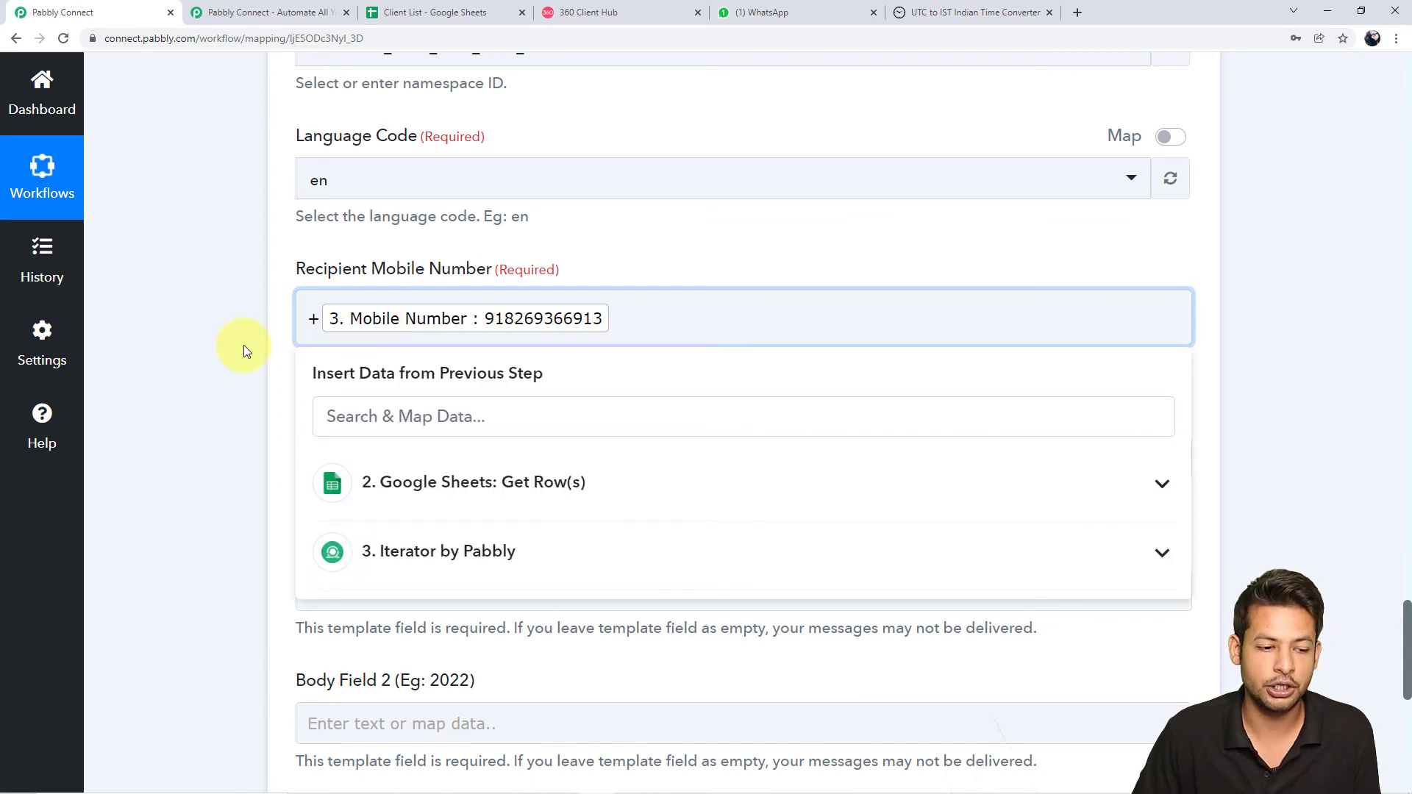
click(231, 359)
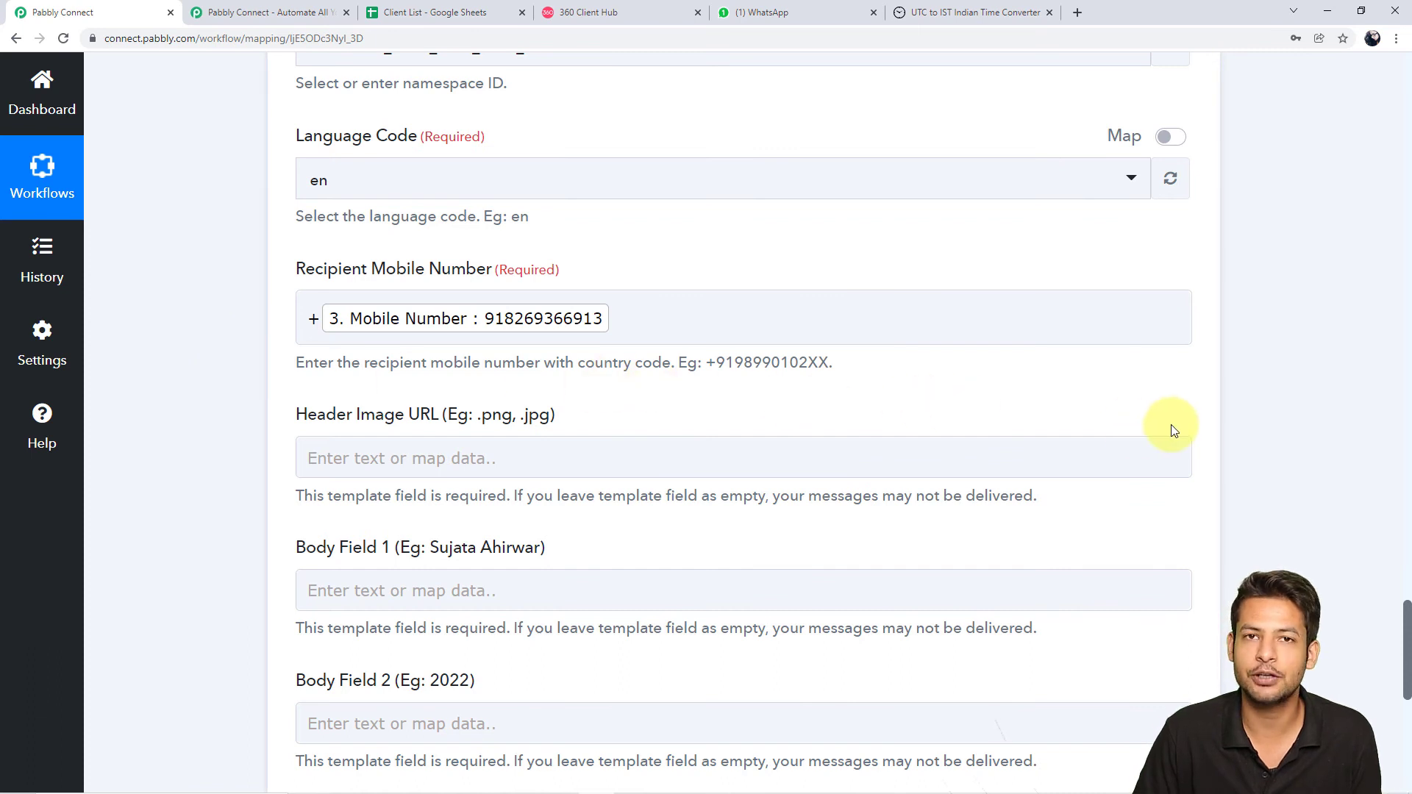
scroll(1186, 428, down, 2)
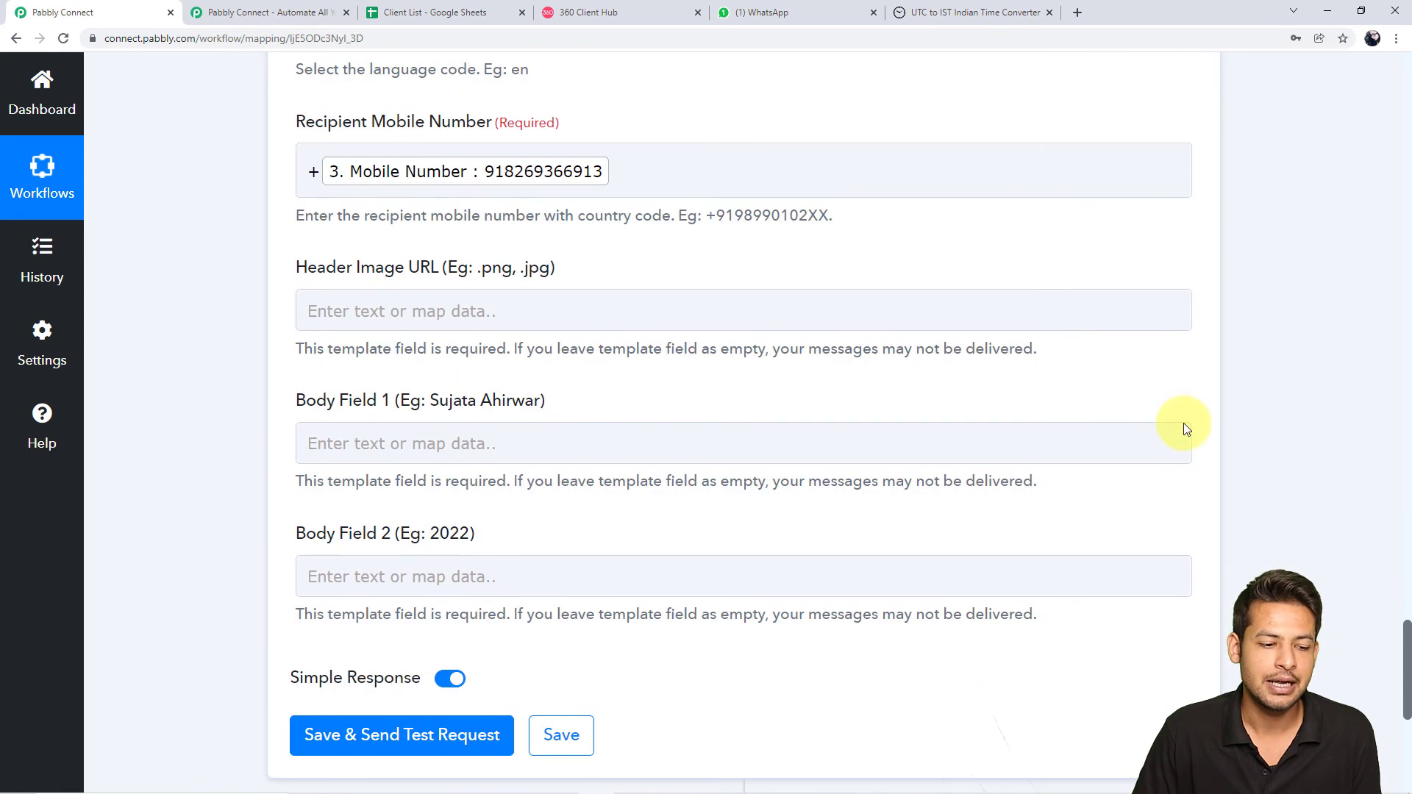
click(583, 313)
click(621, 273)
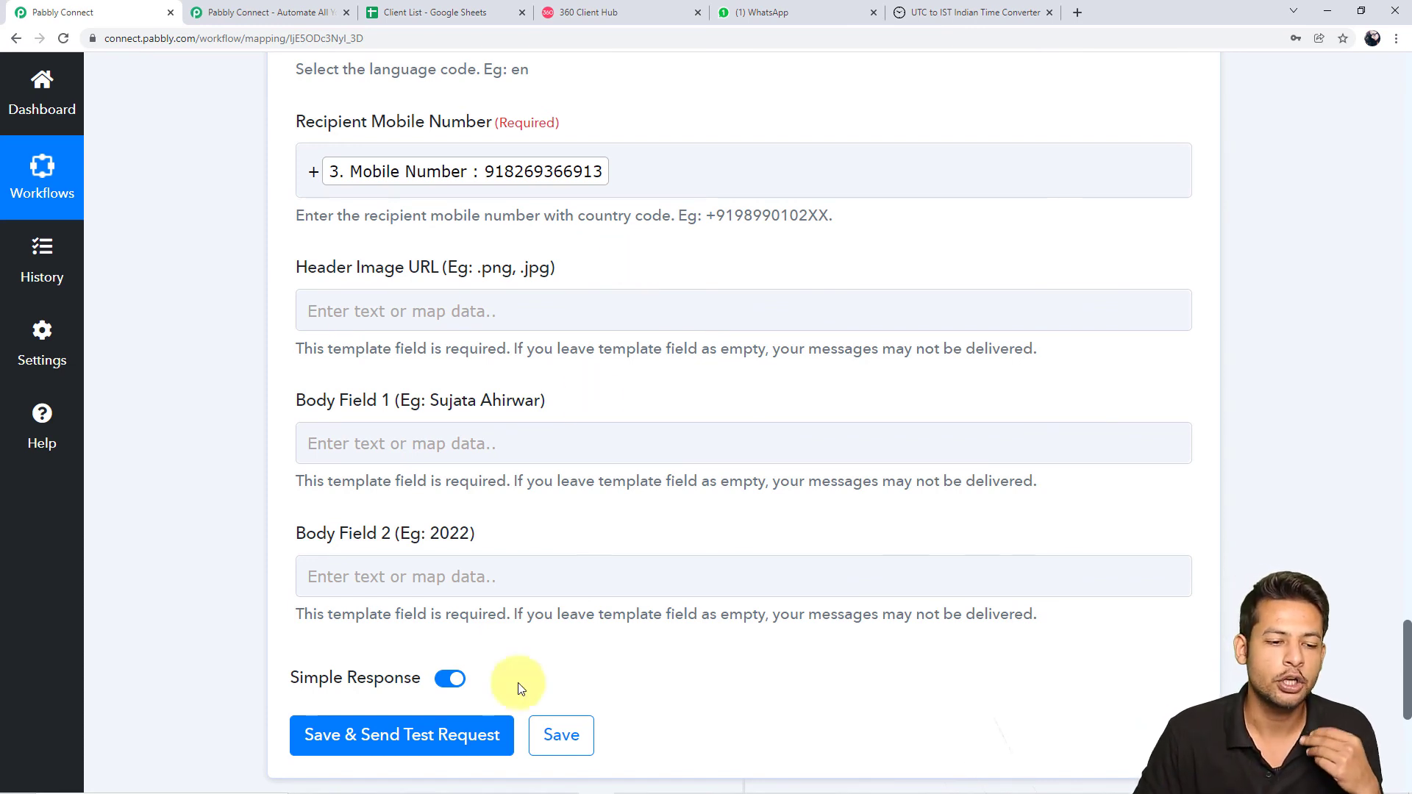
mouse_move(562, 790)
click(625, 787)
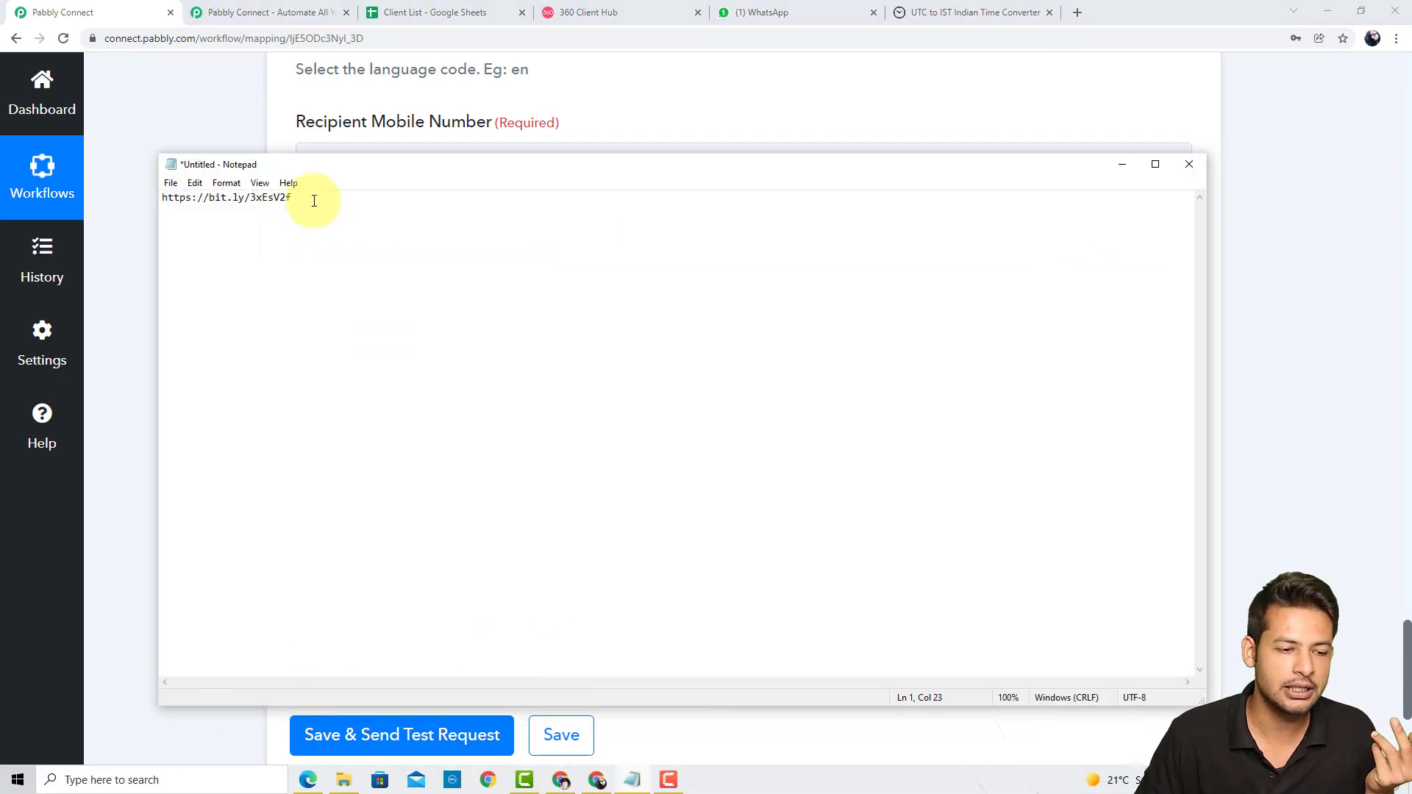
drag(293, 197, 140, 195)
key(ctrl+c)
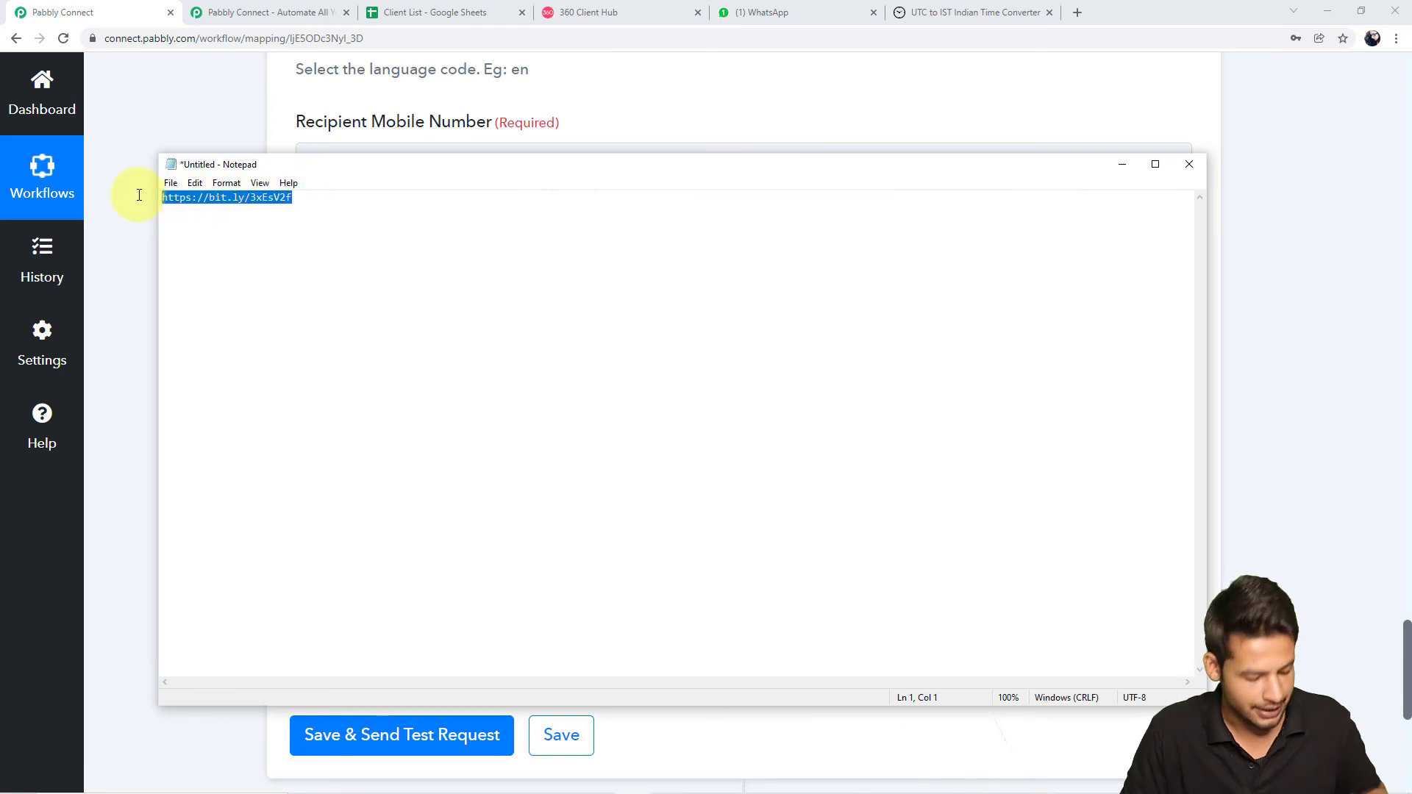
click(131, 204)
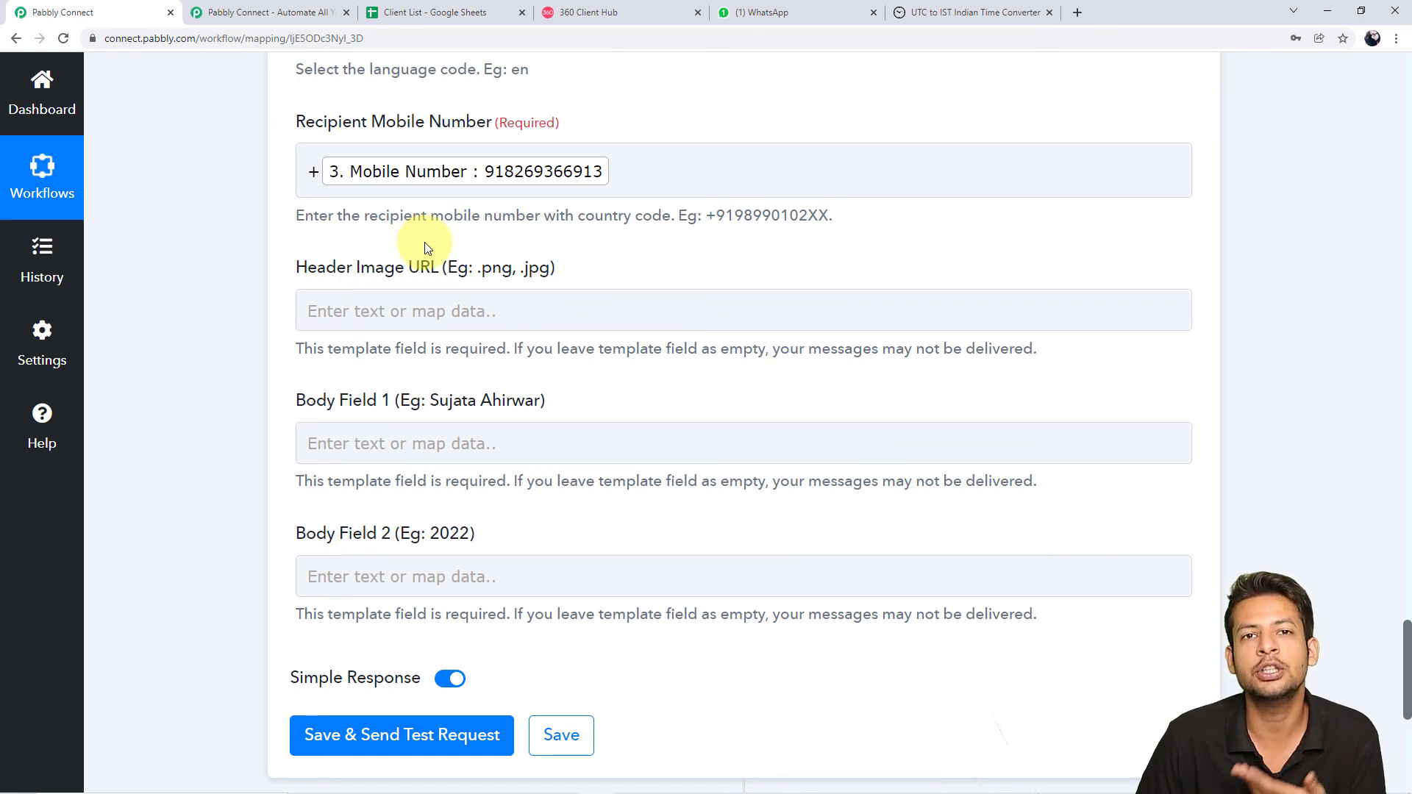
click(500, 325)
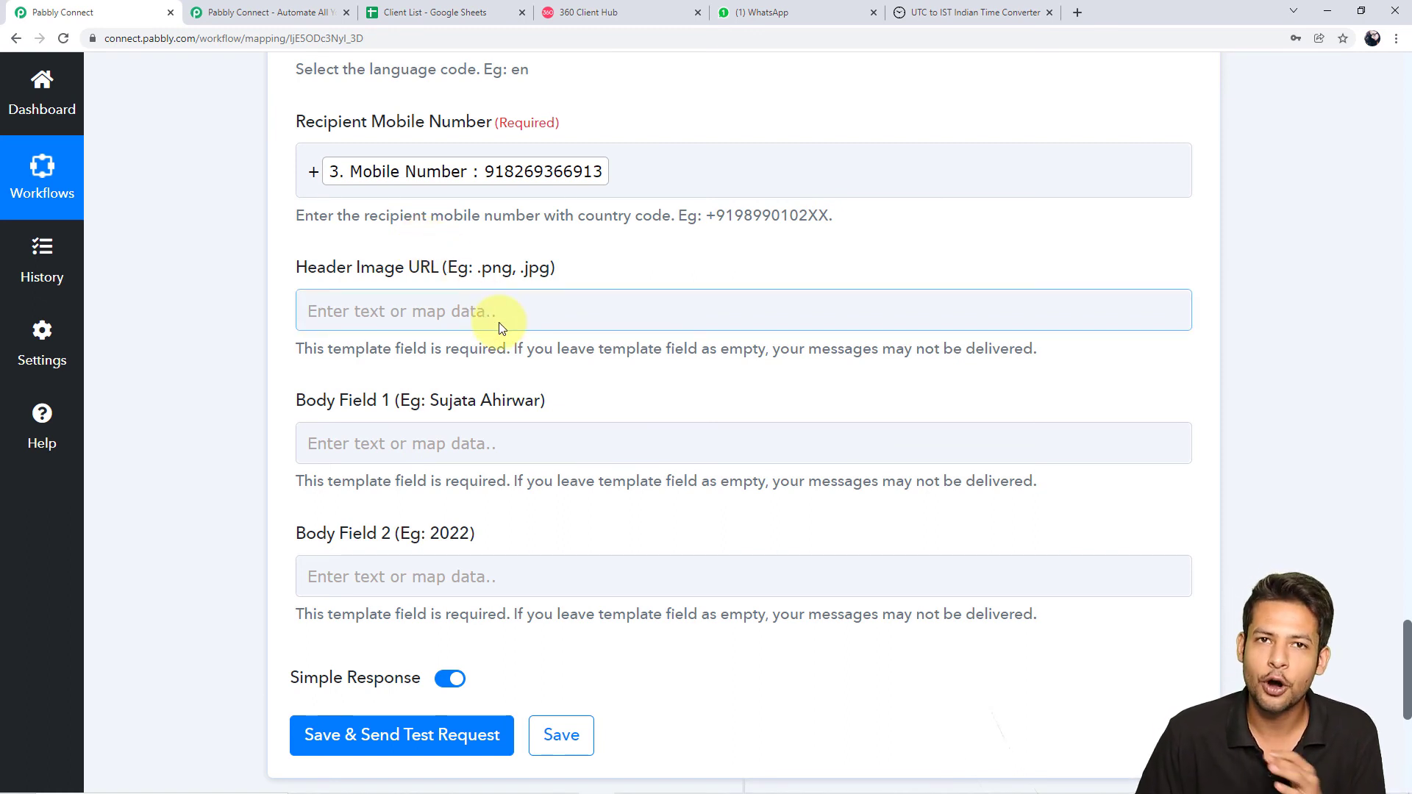
click(522, 315)
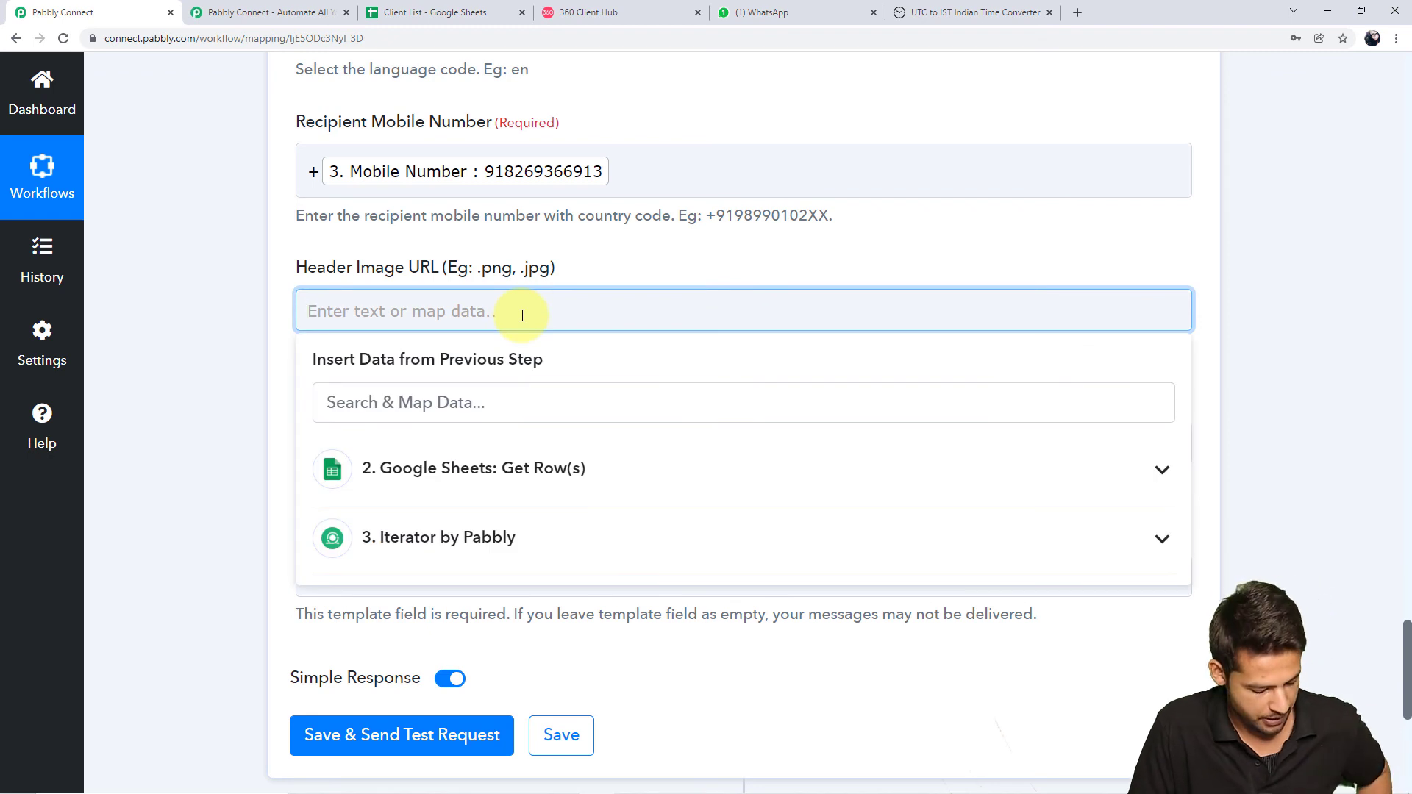
key(ctrl+v)
click(239, 330)
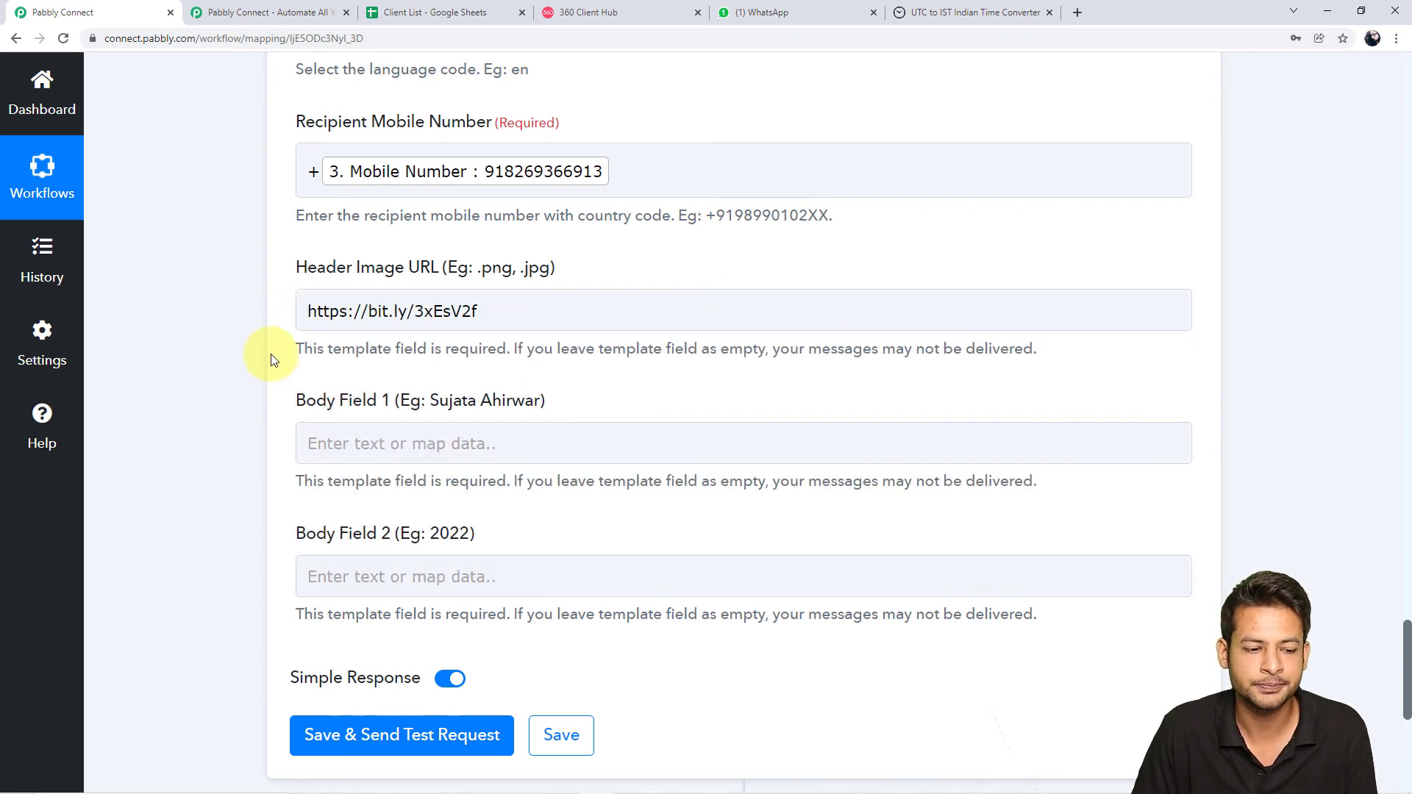
scroll(267, 358, down, 1)
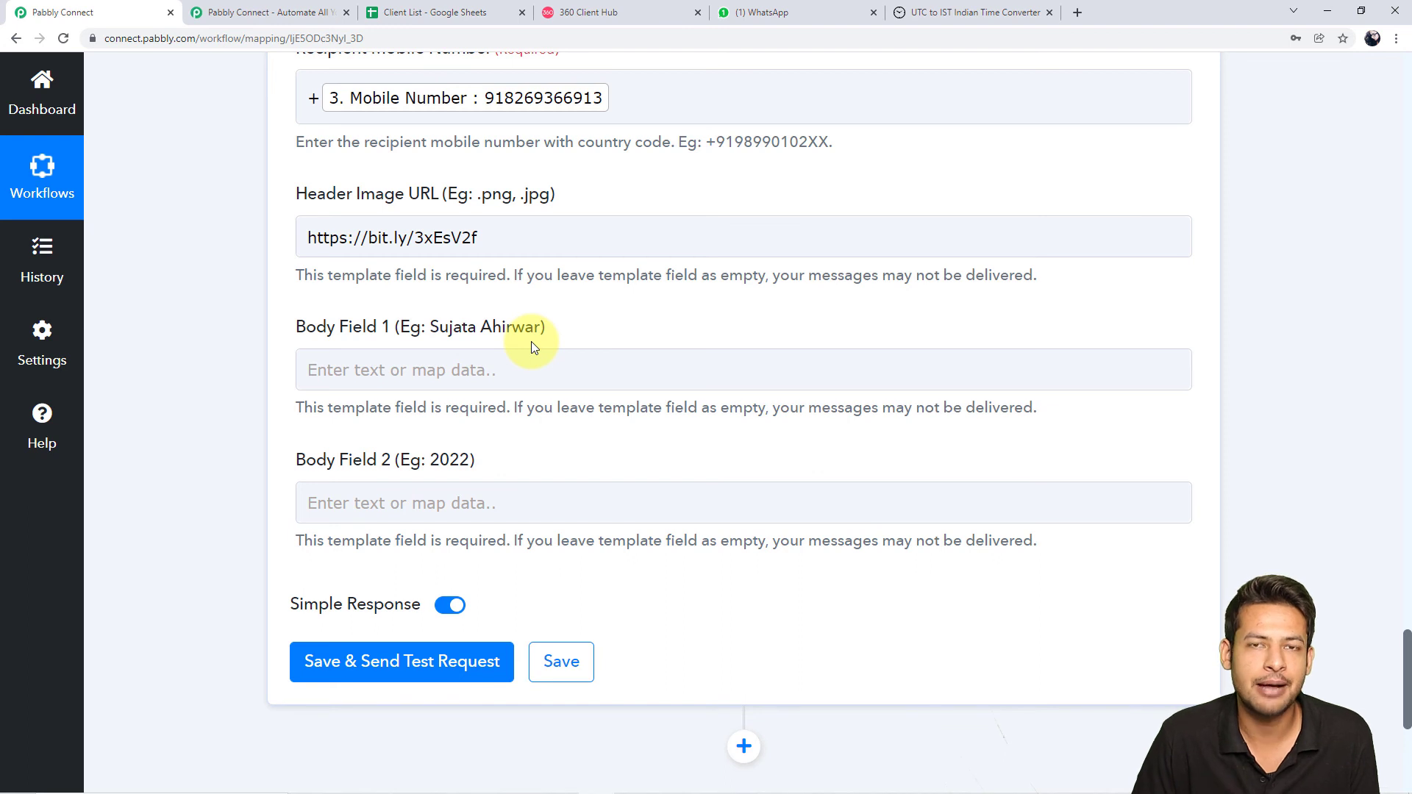
Map the Iterator's Name field into Body Field 1 of the template
click(524, 370)
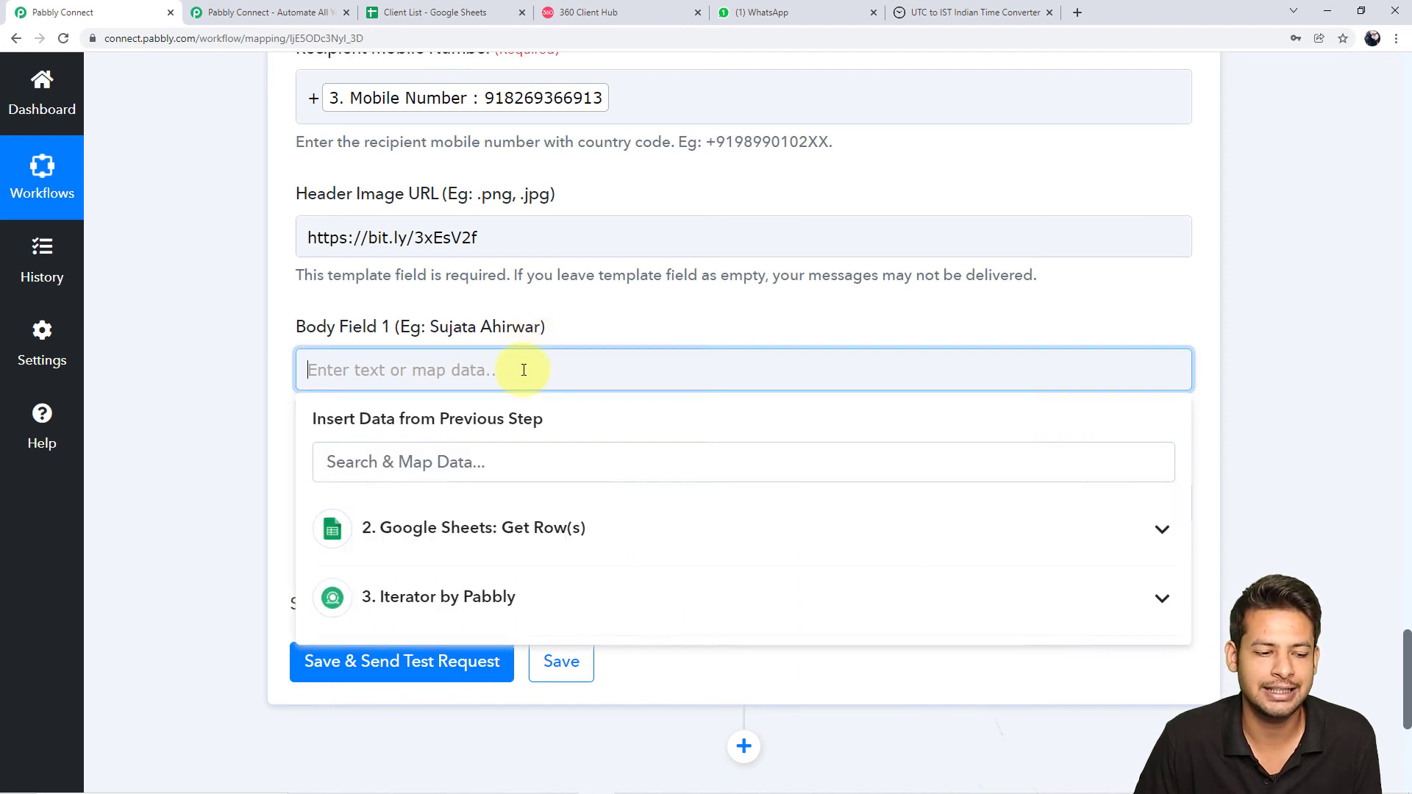
click(600, 599)
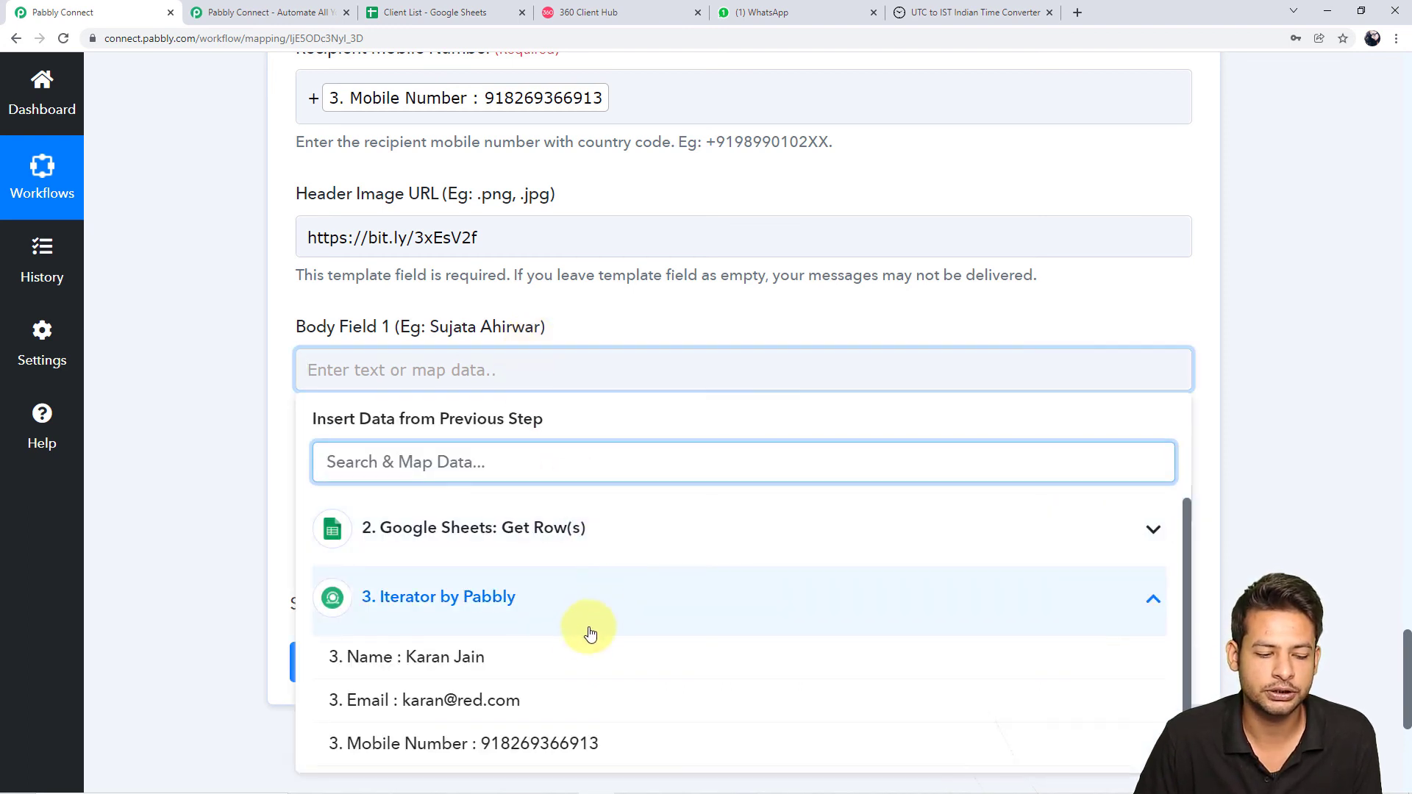
click(566, 653)
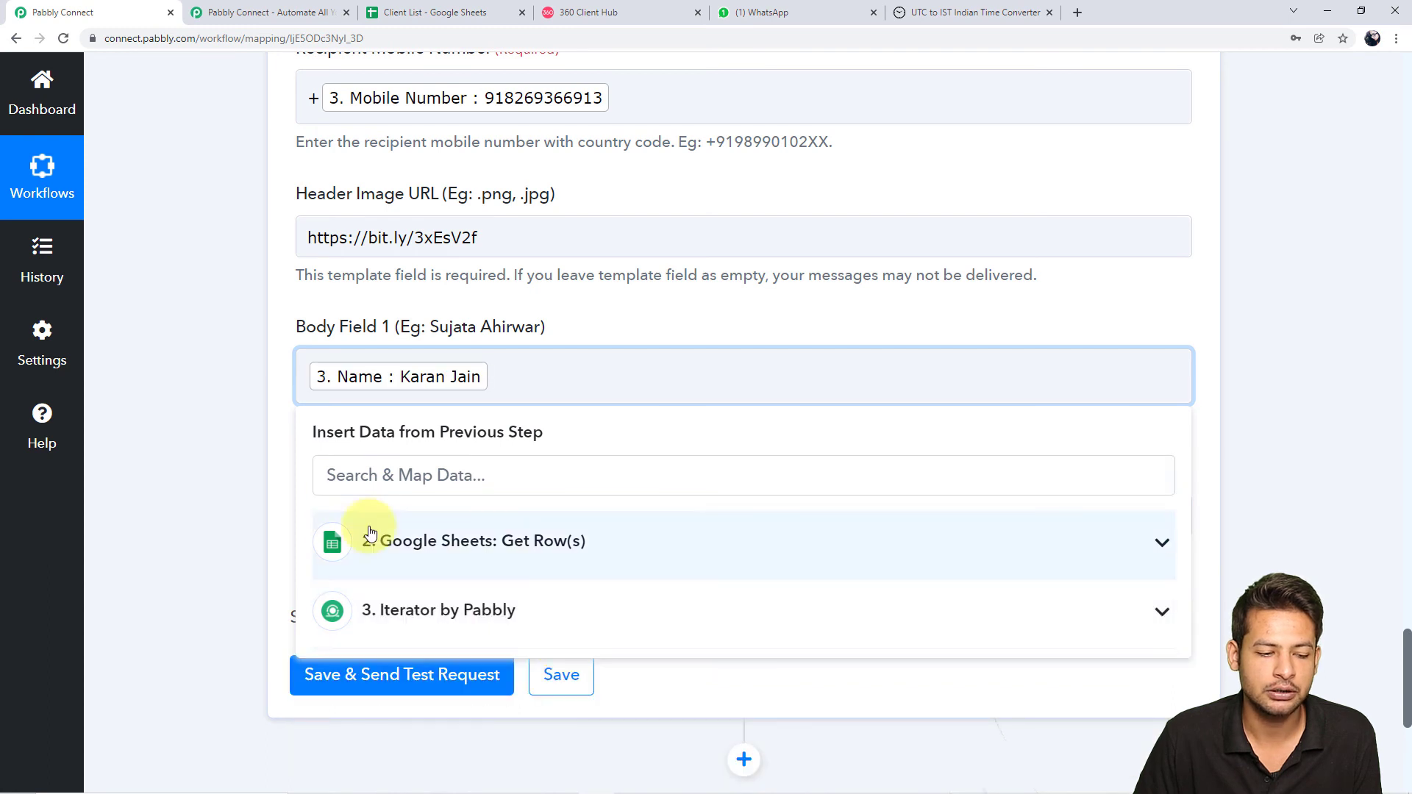
click(240, 457)
Enter 2022 as the value of Body Field 2
scroll(640, 435, down, 1)
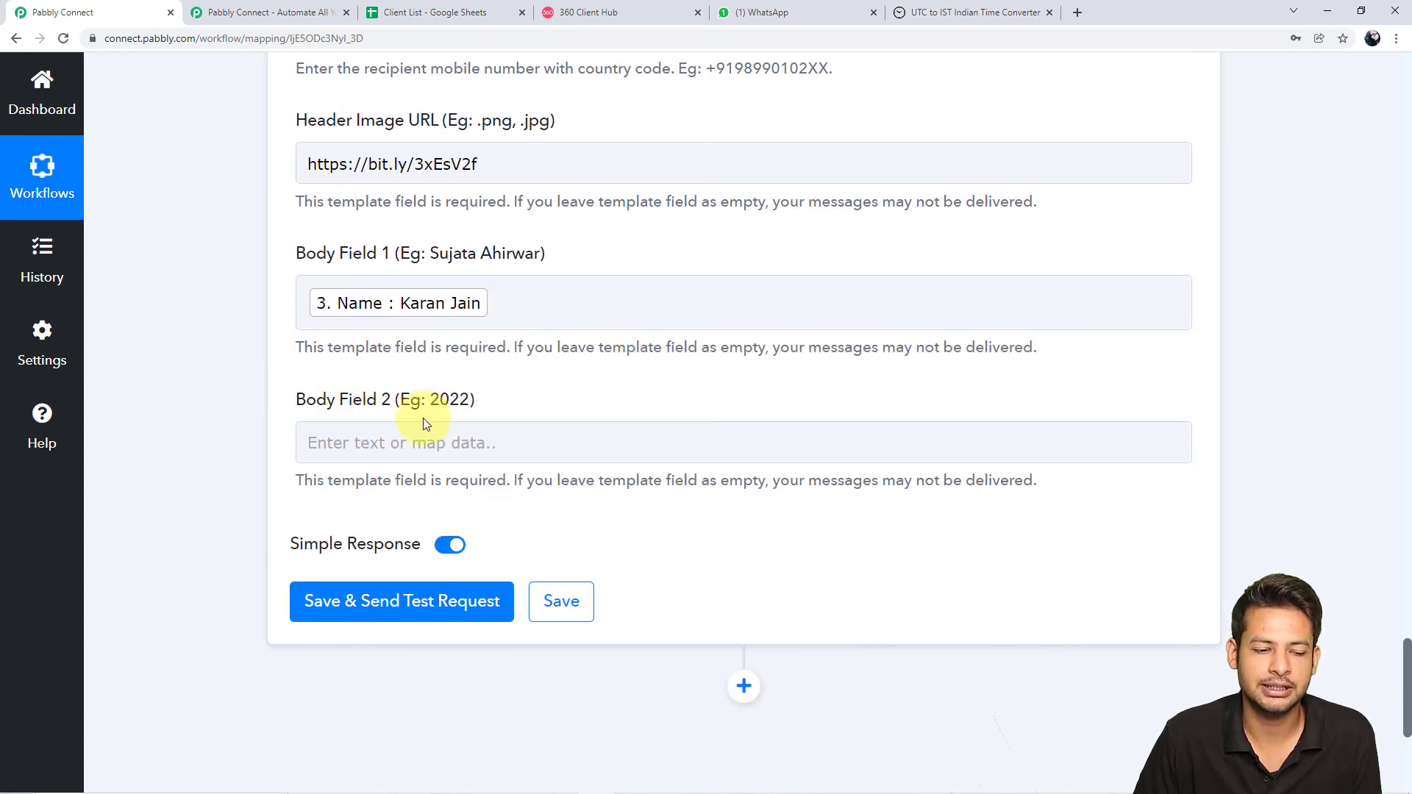
click(487, 459)
click(523, 435)
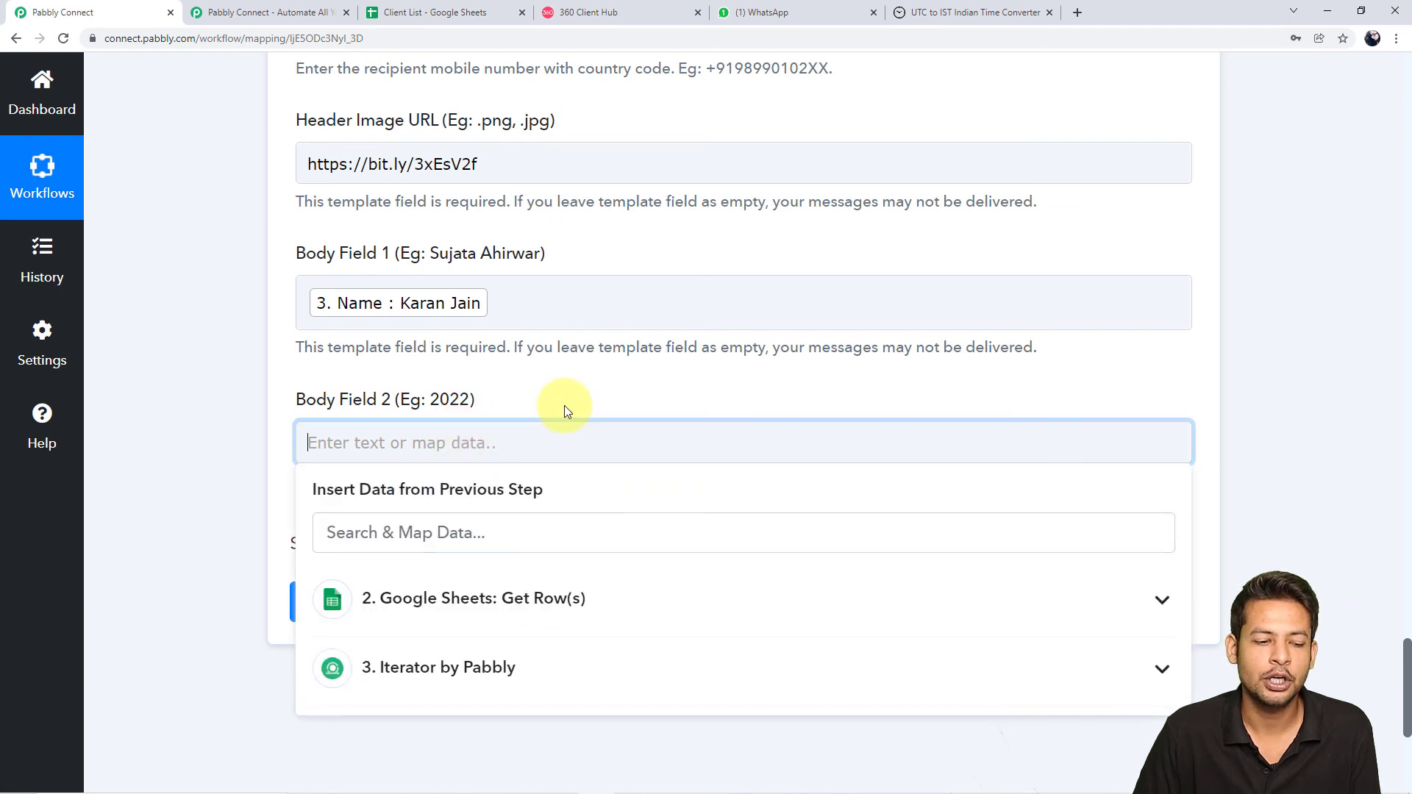
text(2022)
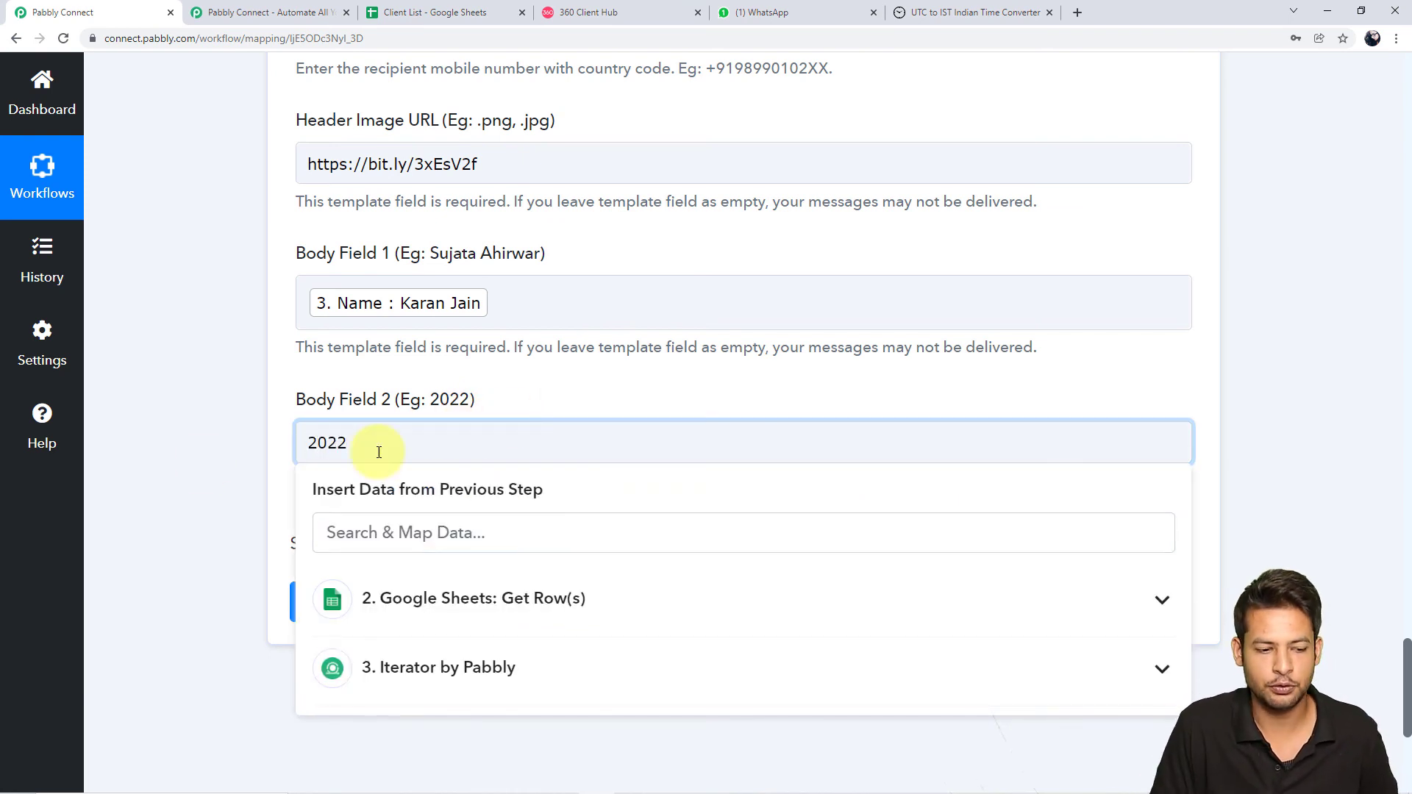
click(190, 462)
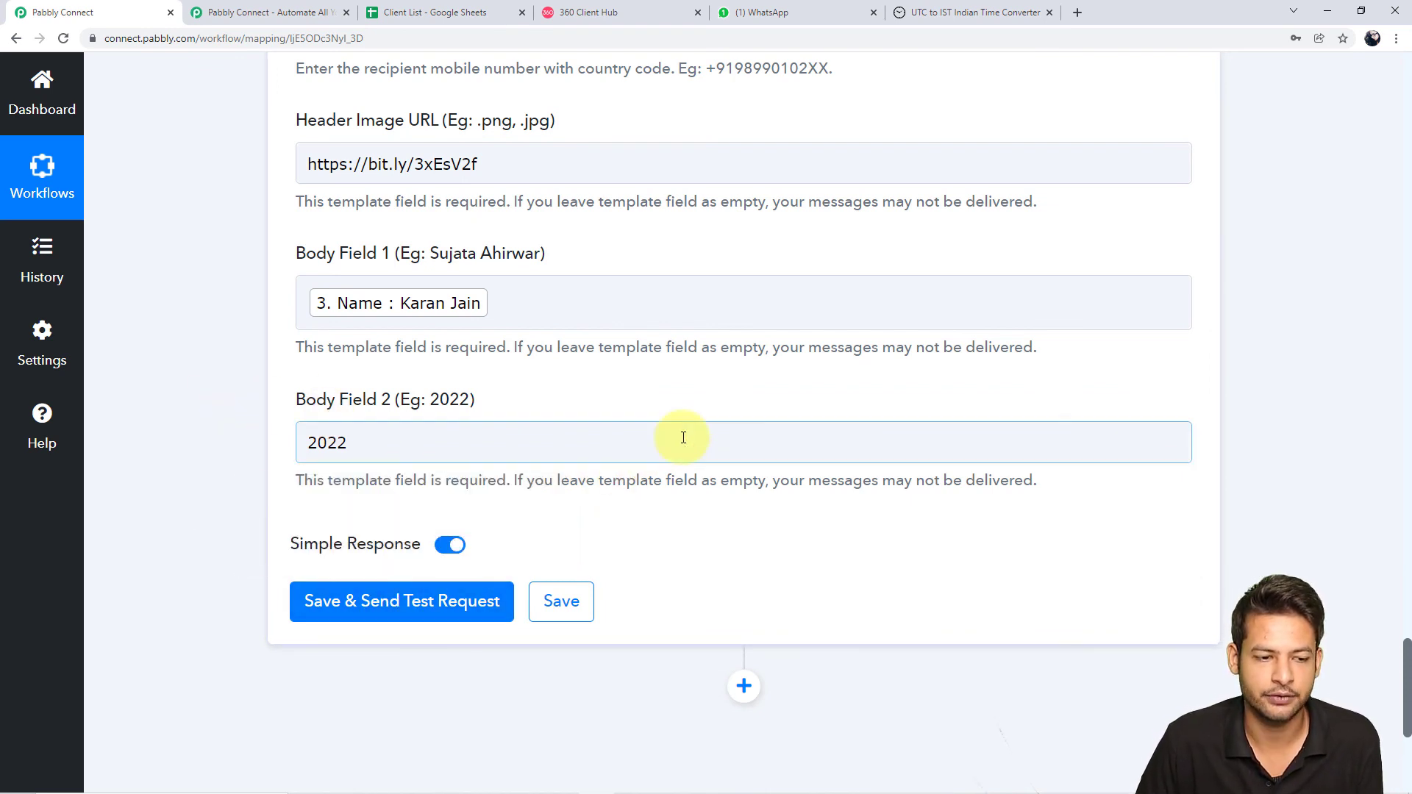
Review the mobile number, image URL, name and 2022 mappings, then bring up WhatsApp Web
scroll(684, 437, up, 9)
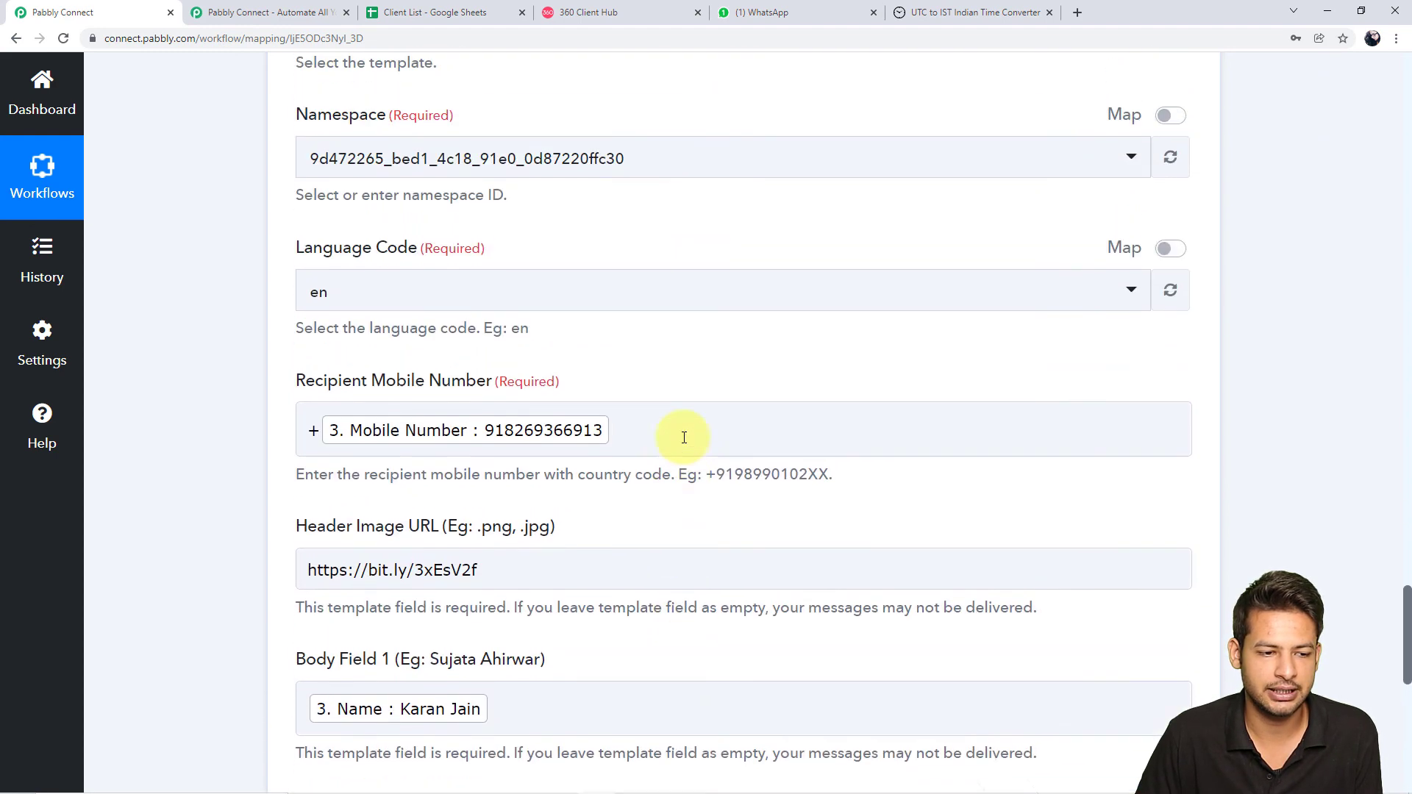
scroll(682, 436, up, 2)
scroll(683, 438, down, 3)
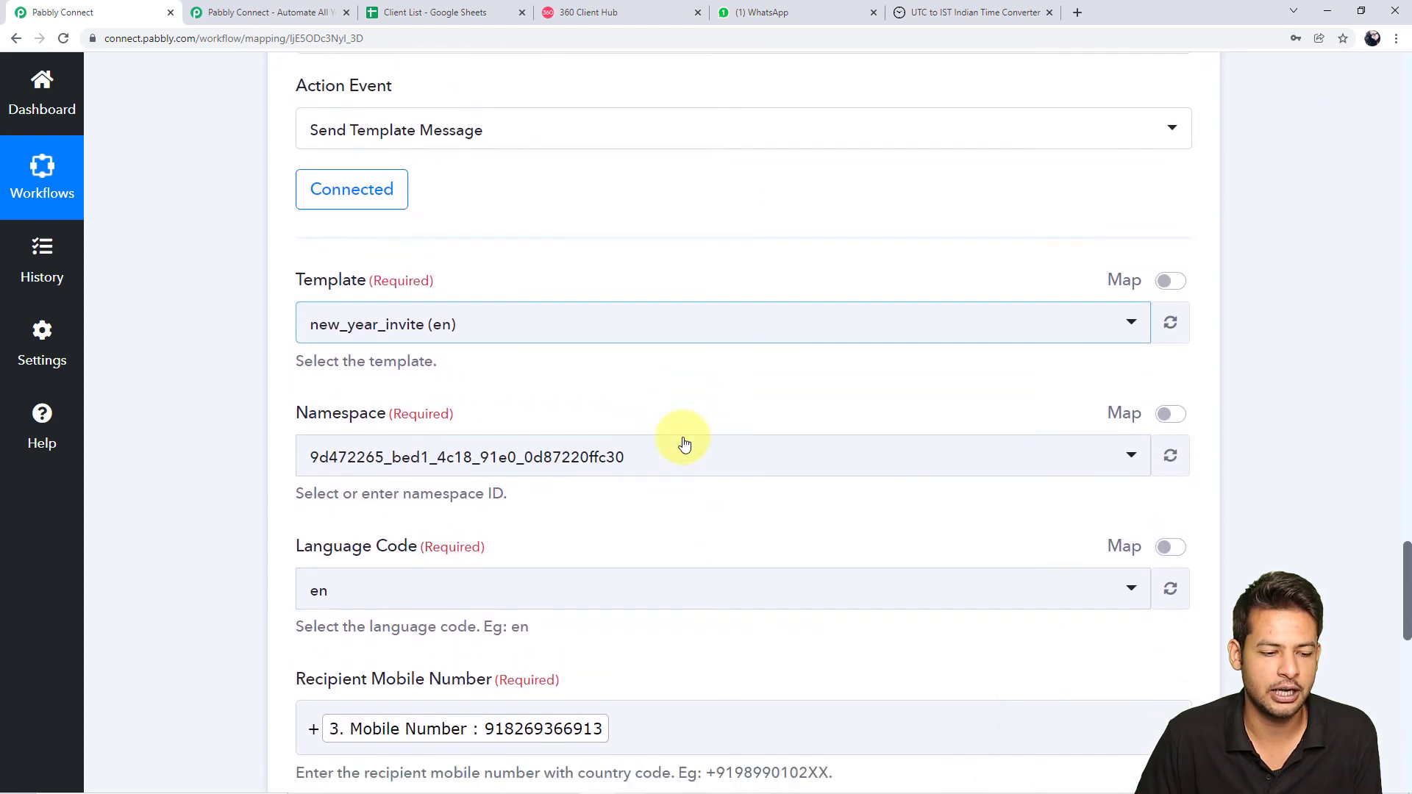
scroll(684, 444, down, 8)
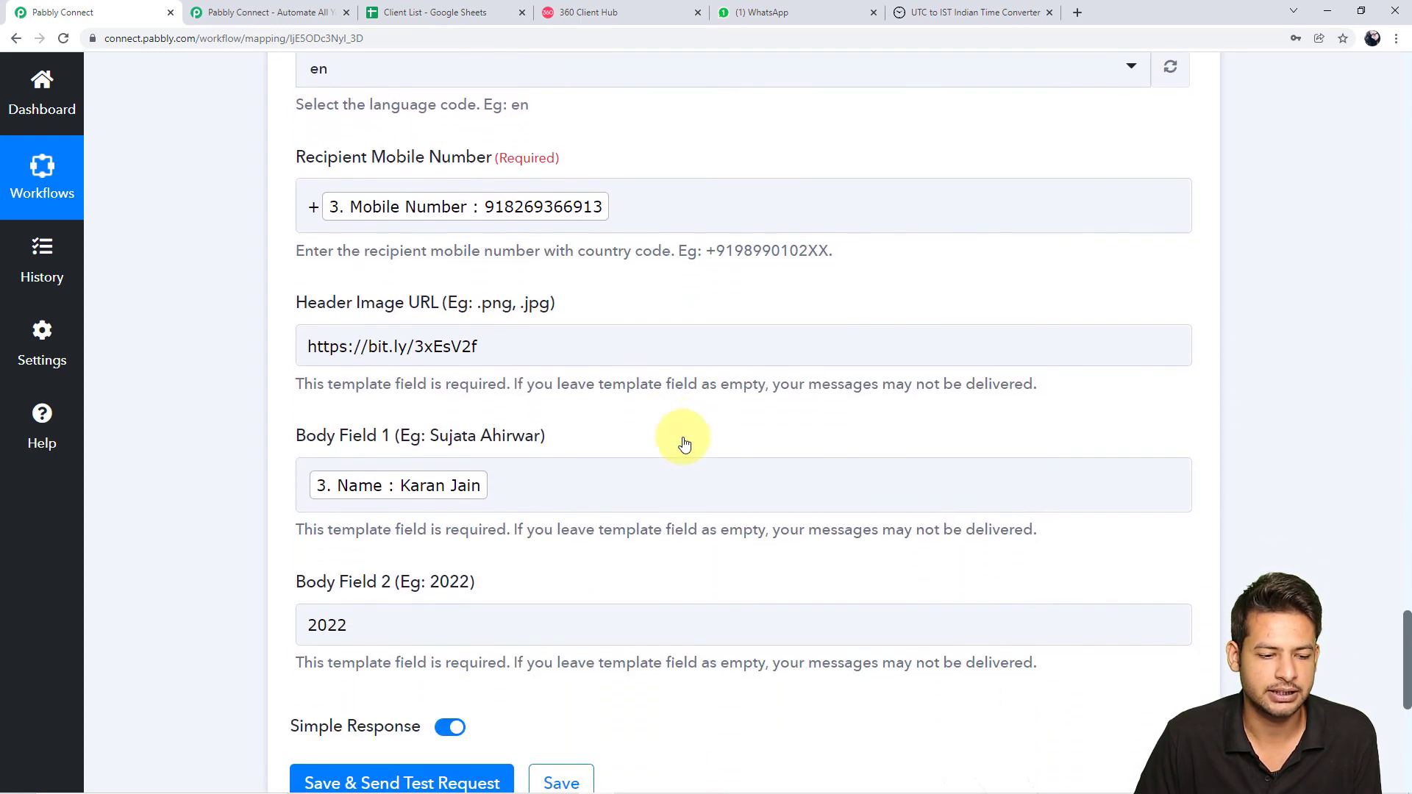
scroll(683, 439, down, 2)
scroll(682, 437, up, 1)
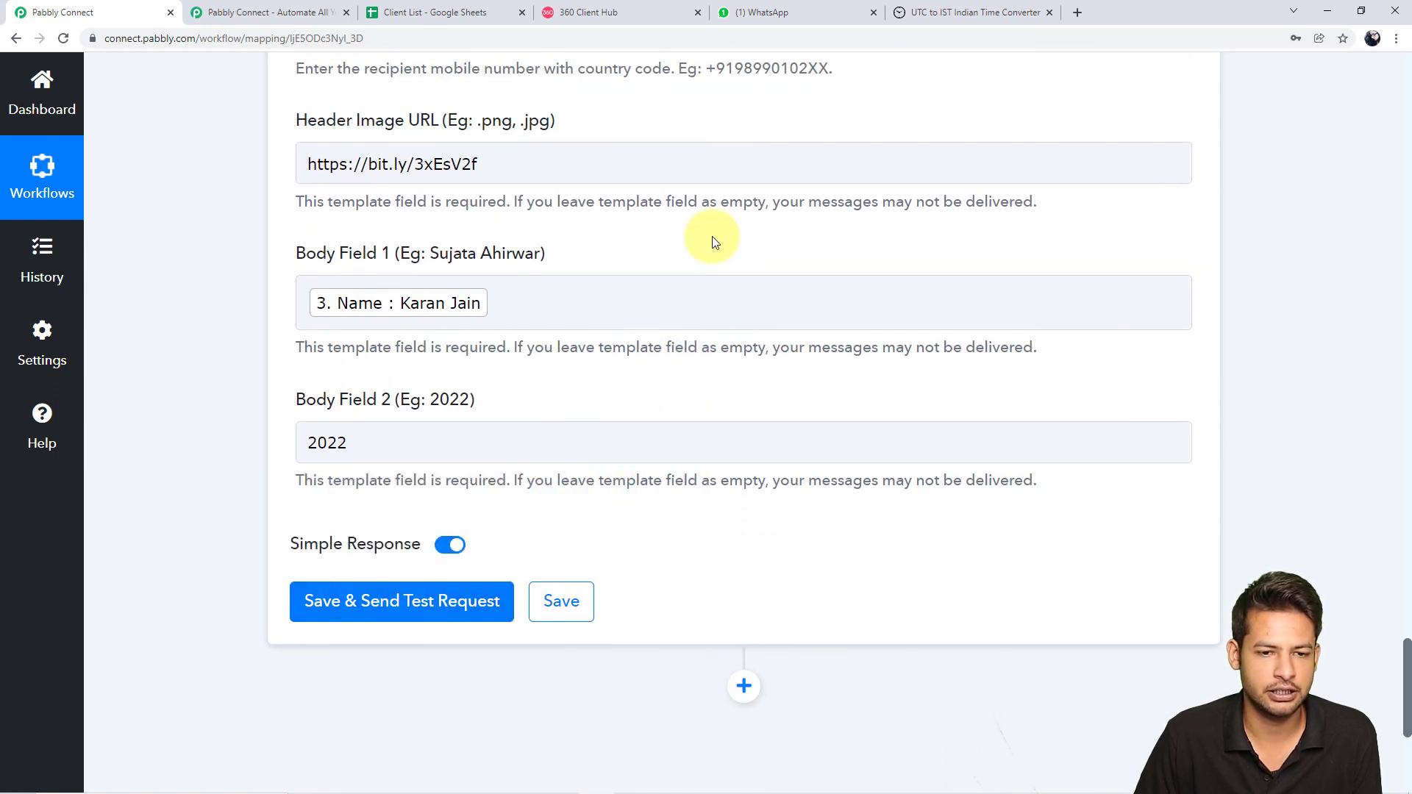
click(804, 12)
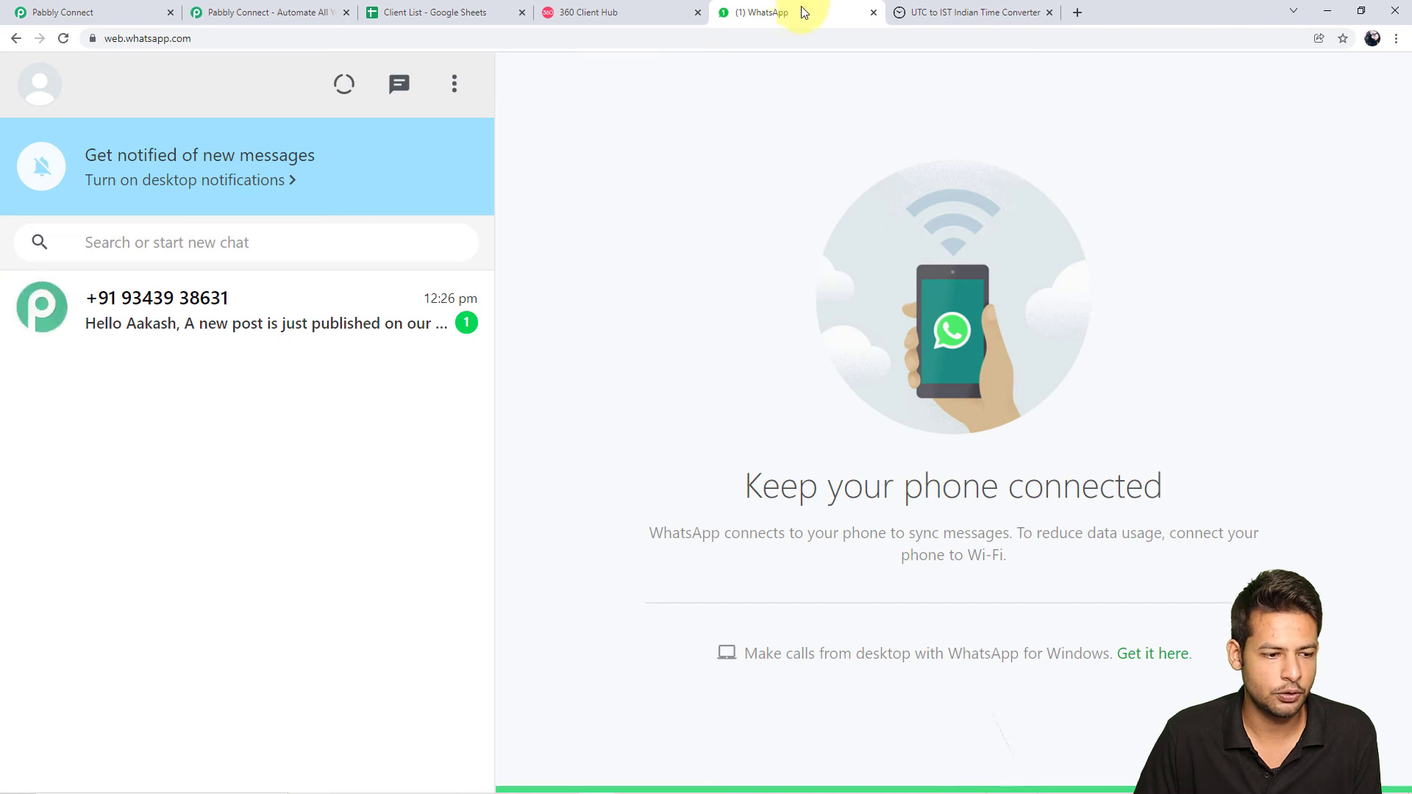
Delete the old business chat so the WhatsApp inbox is empty, then go back to Pabbly Connect
click(476, 315)
click(463, 328)
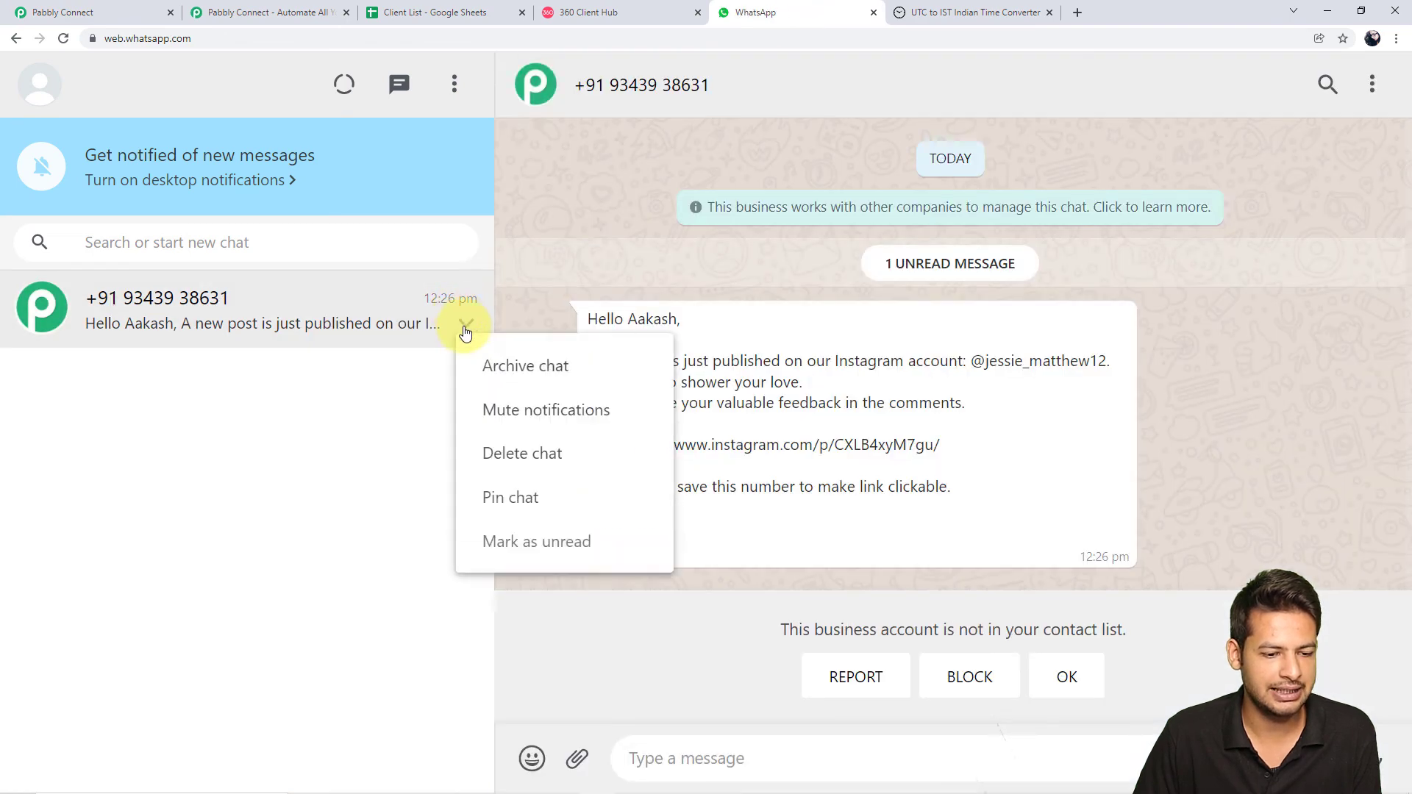
click(563, 455)
click(829, 463)
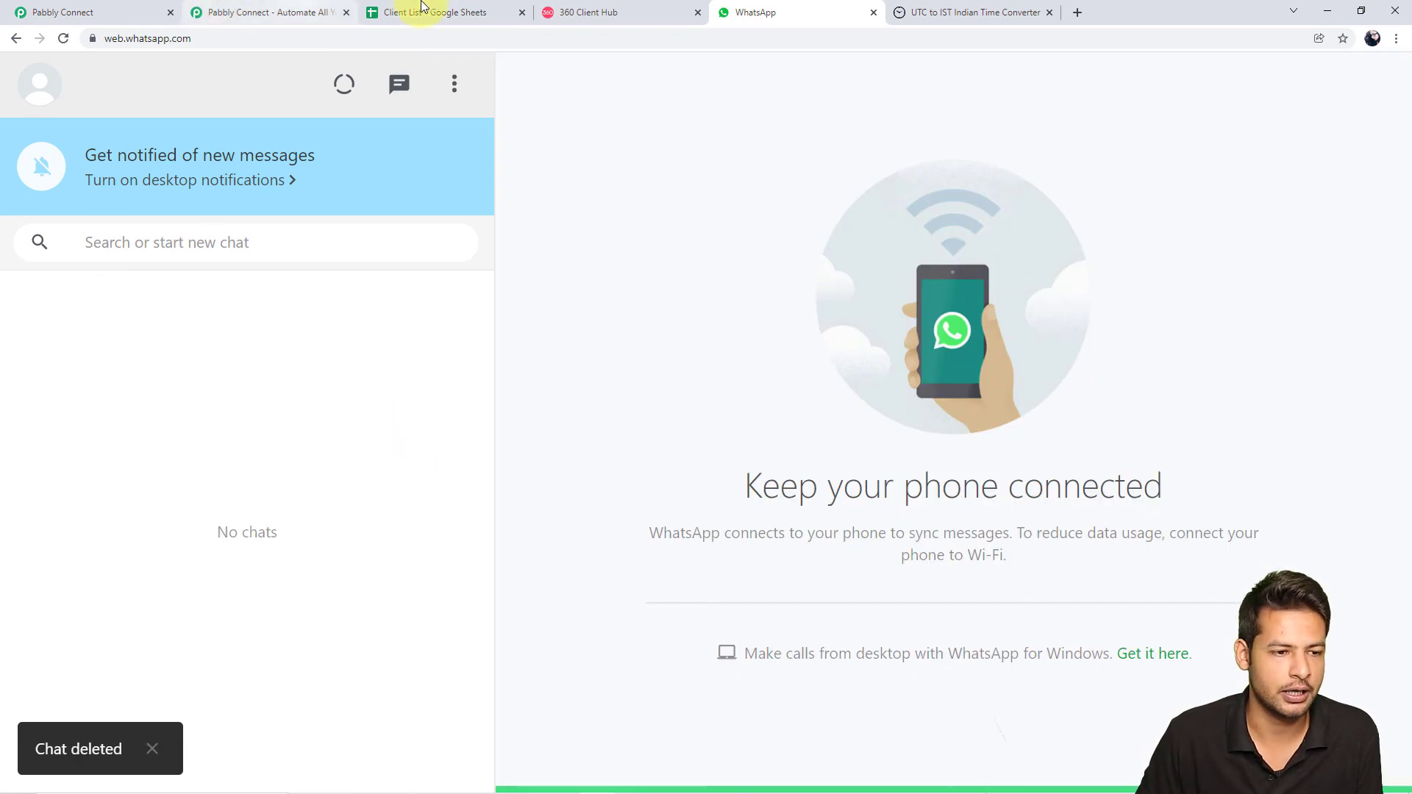
click(41, 11)
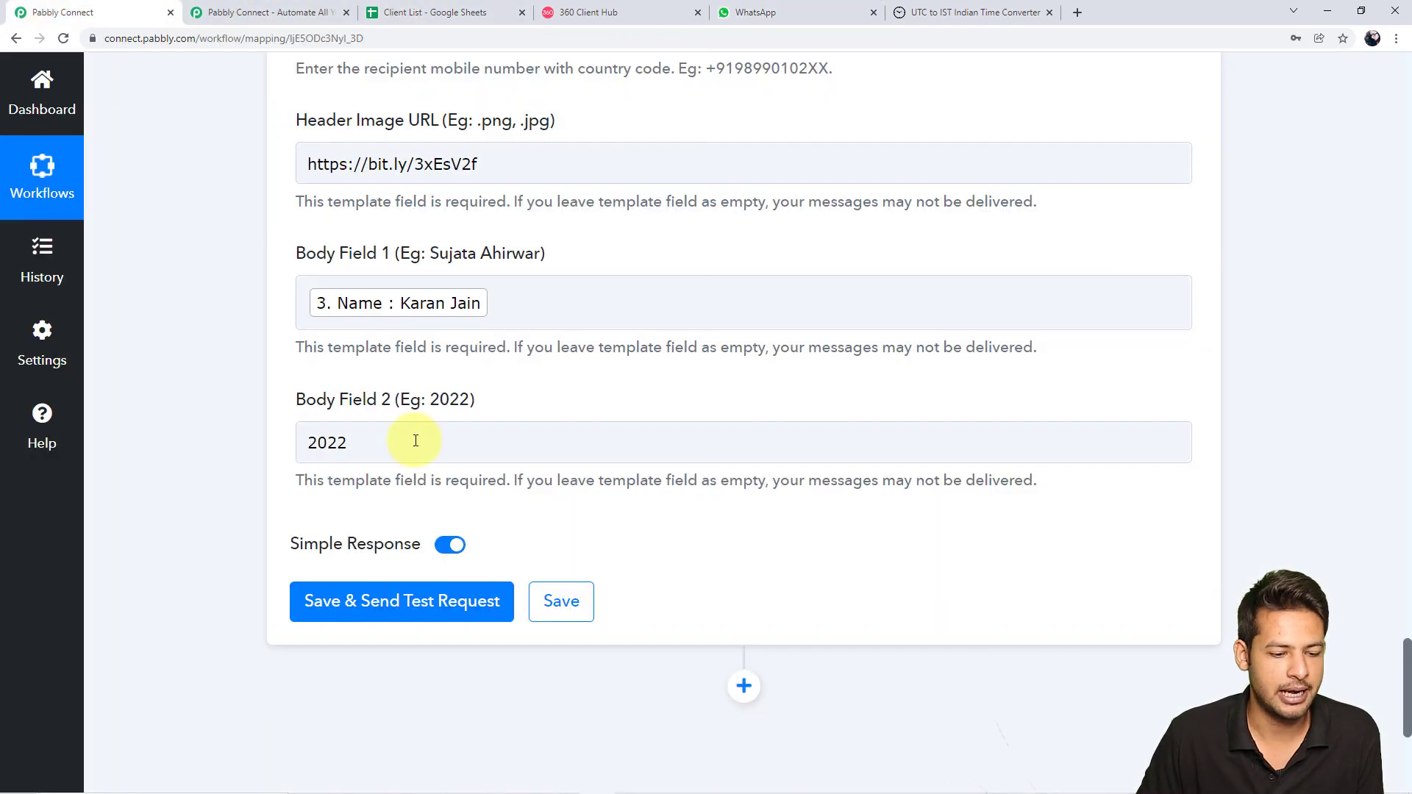
Save and test the Send Template Message step, checking the returned message Id and stable status
click(421, 602)
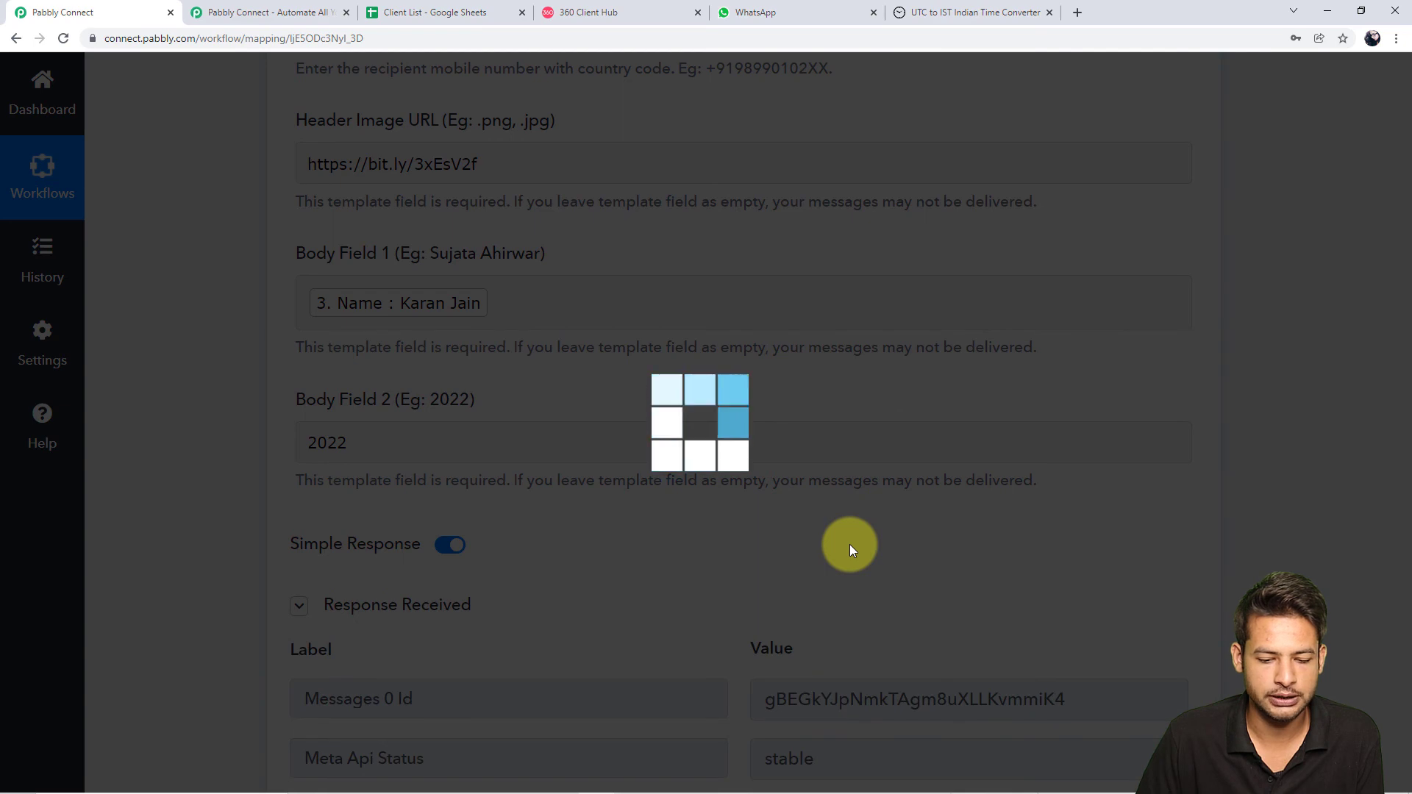
scroll(855, 580, up, 1)
scroll(857, 607, down, 5)
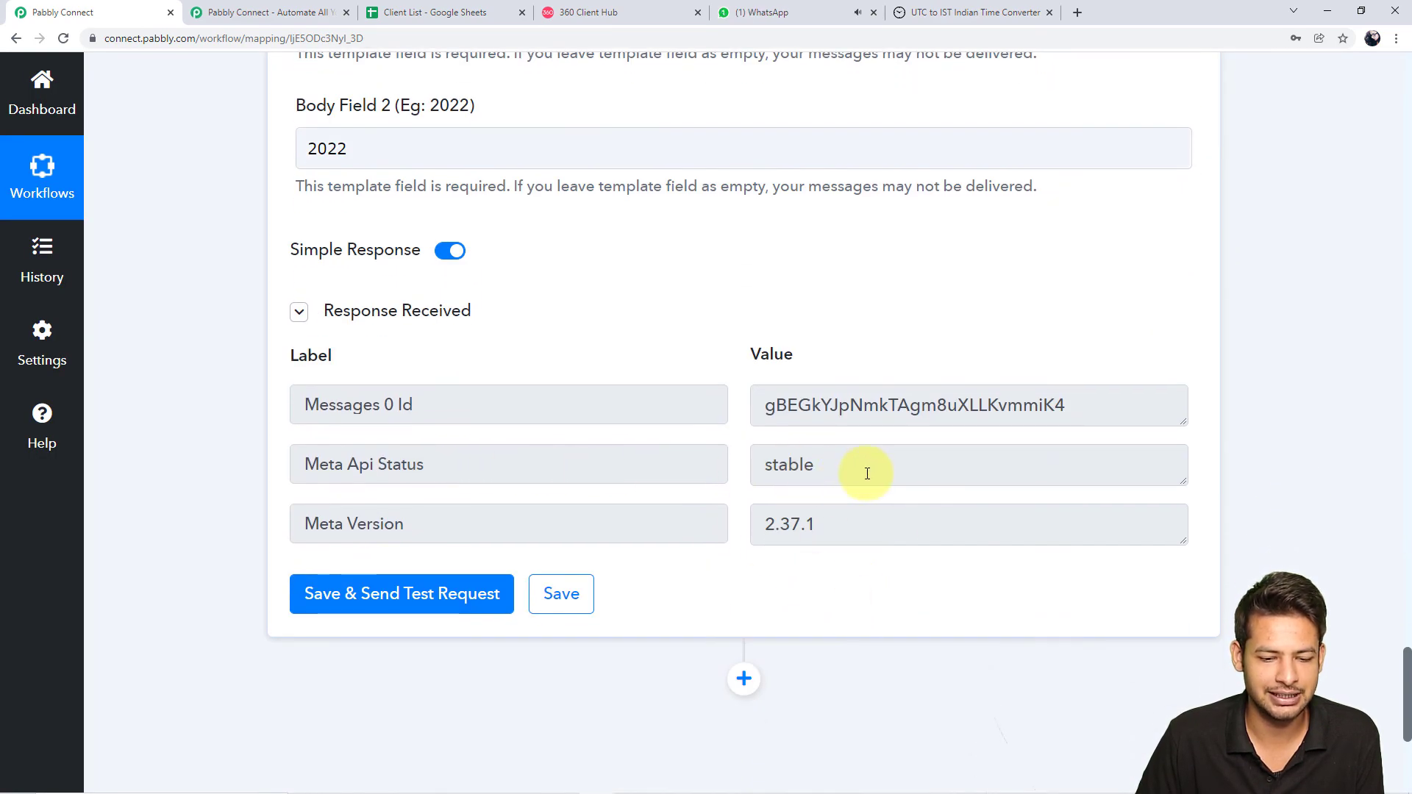
drag(867, 473, 708, 463)
click(780, 11)
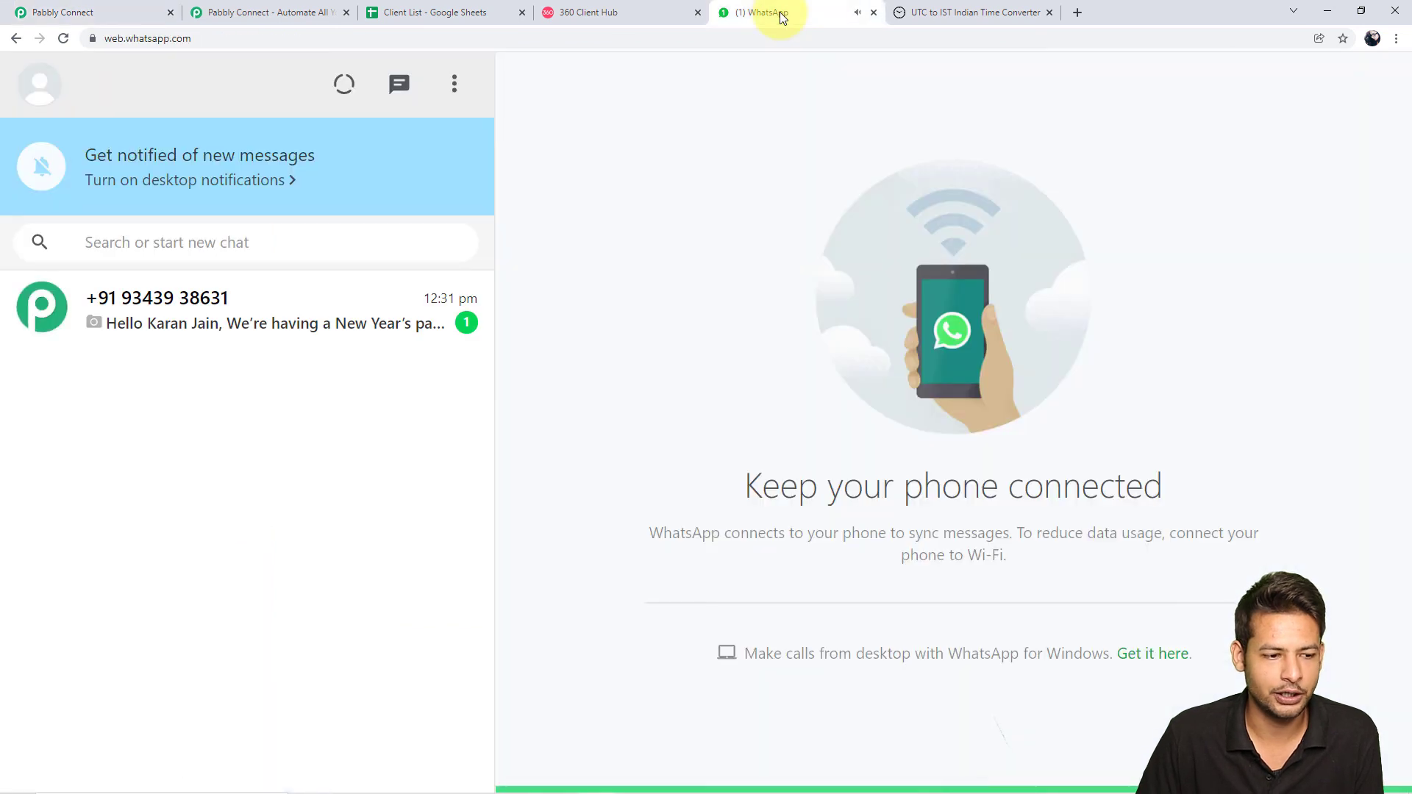
Read the new chat's 'Happy New Year 2022!' image invitation, then bring up the Client List sheet
click(389, 332)
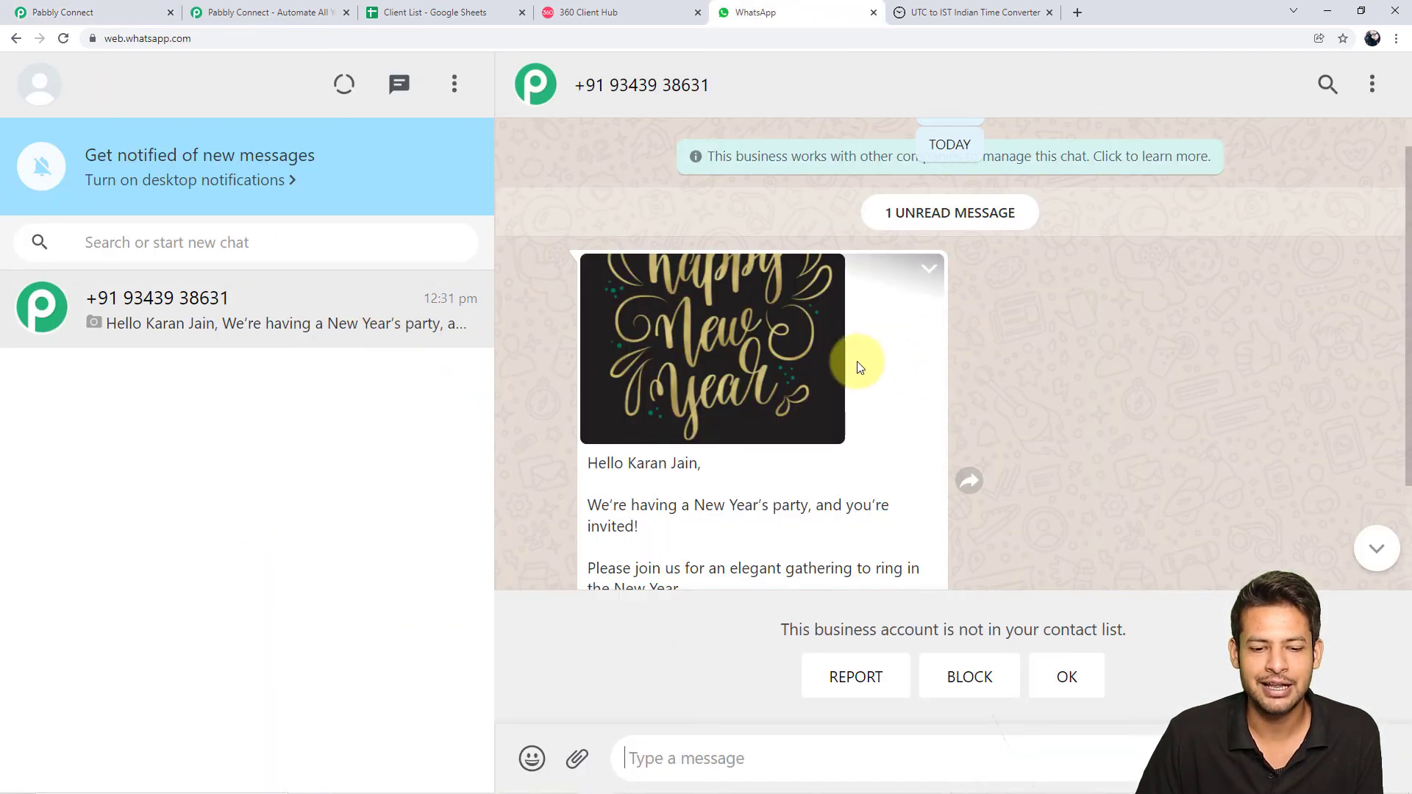
scroll(1097, 394, down, 2)
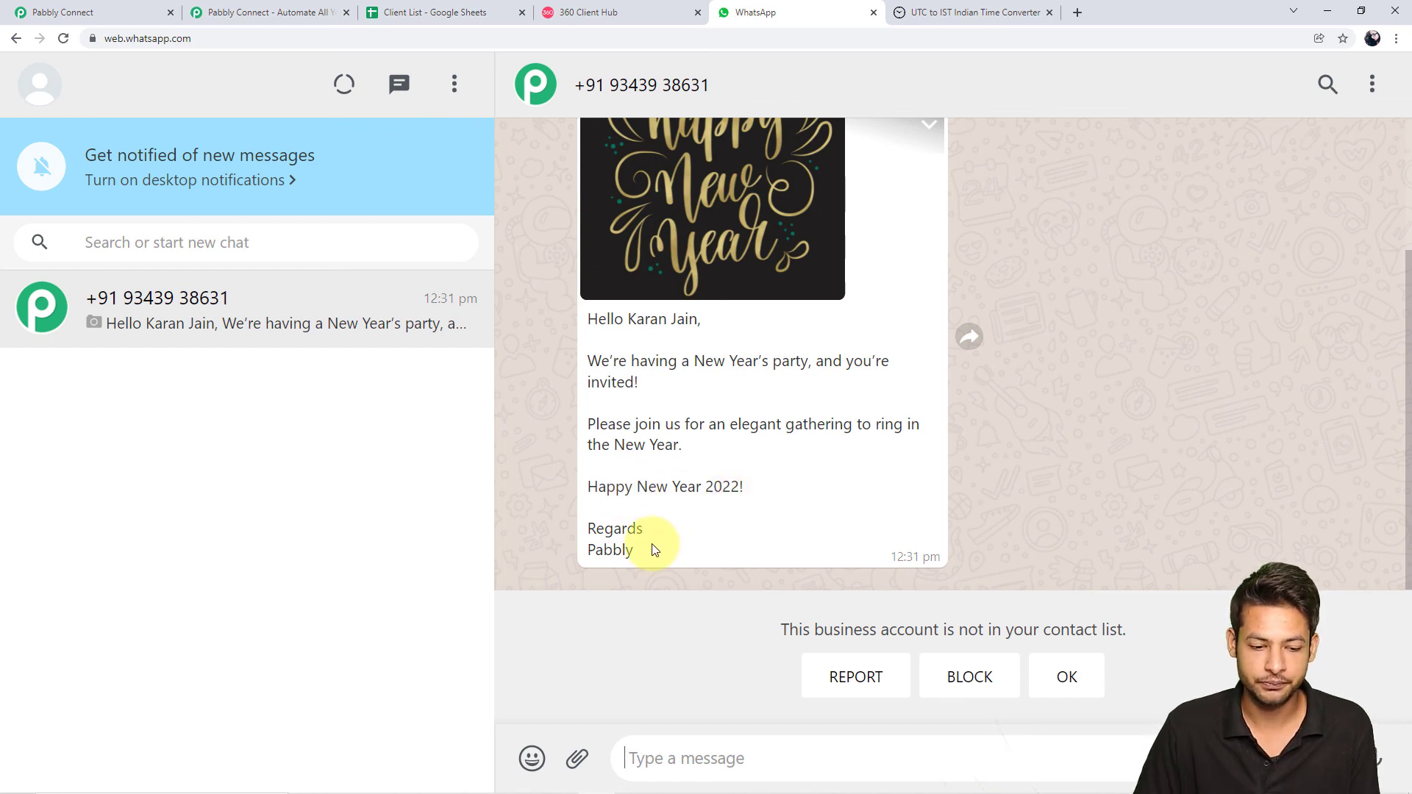
scroll(973, 456, up, 2)
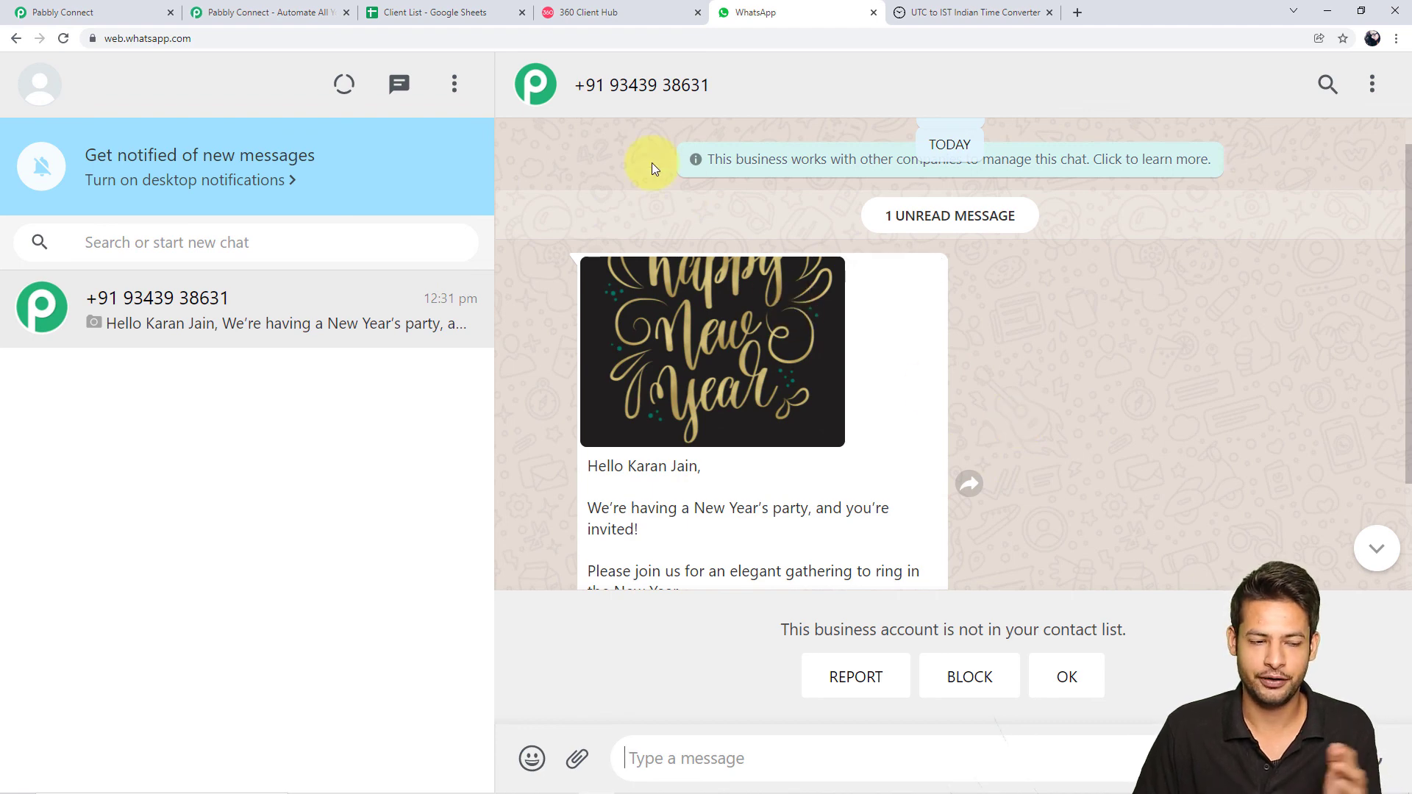
click(470, 12)
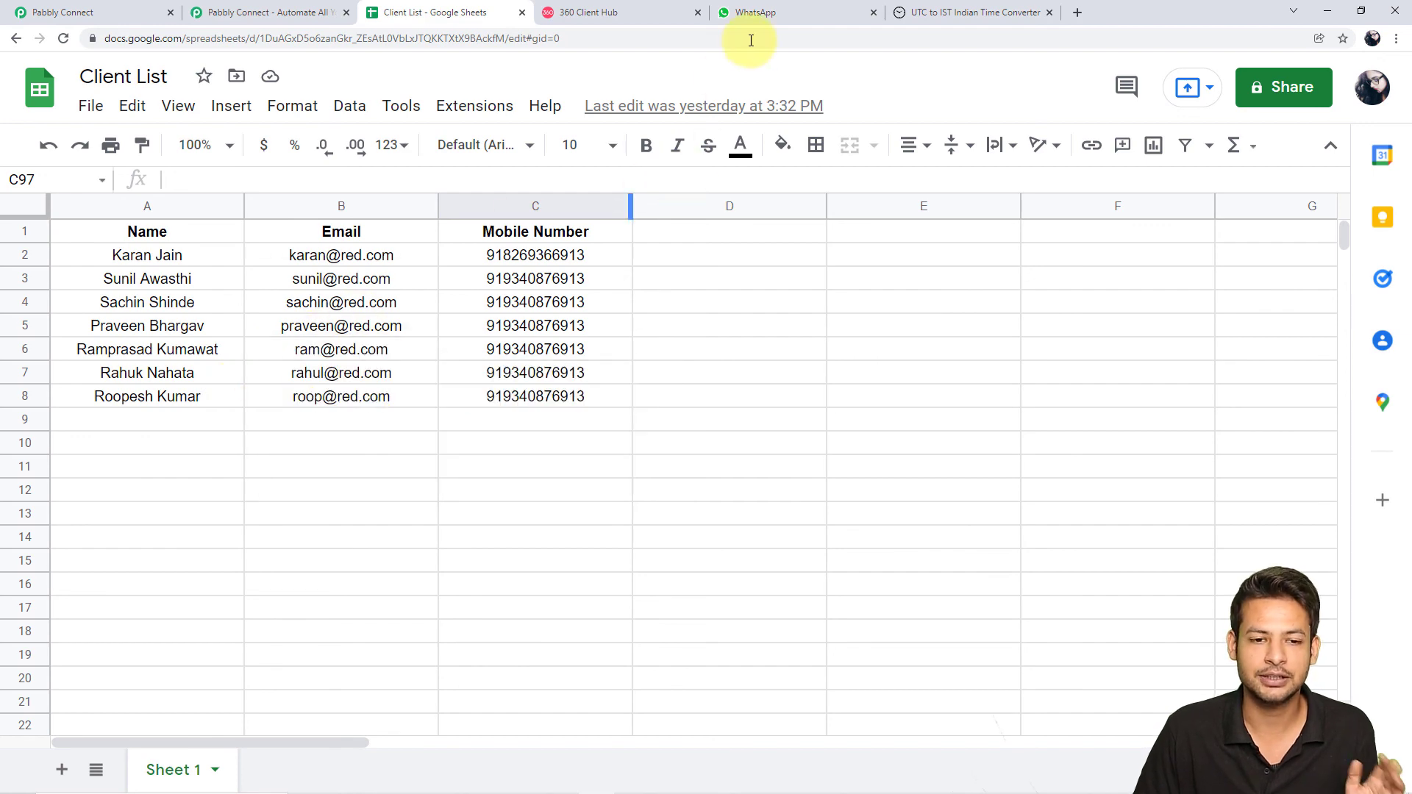
Compare the Client List's first row with the delivered invite's greeting, then return to Pabbly Connect
click(767, 15)
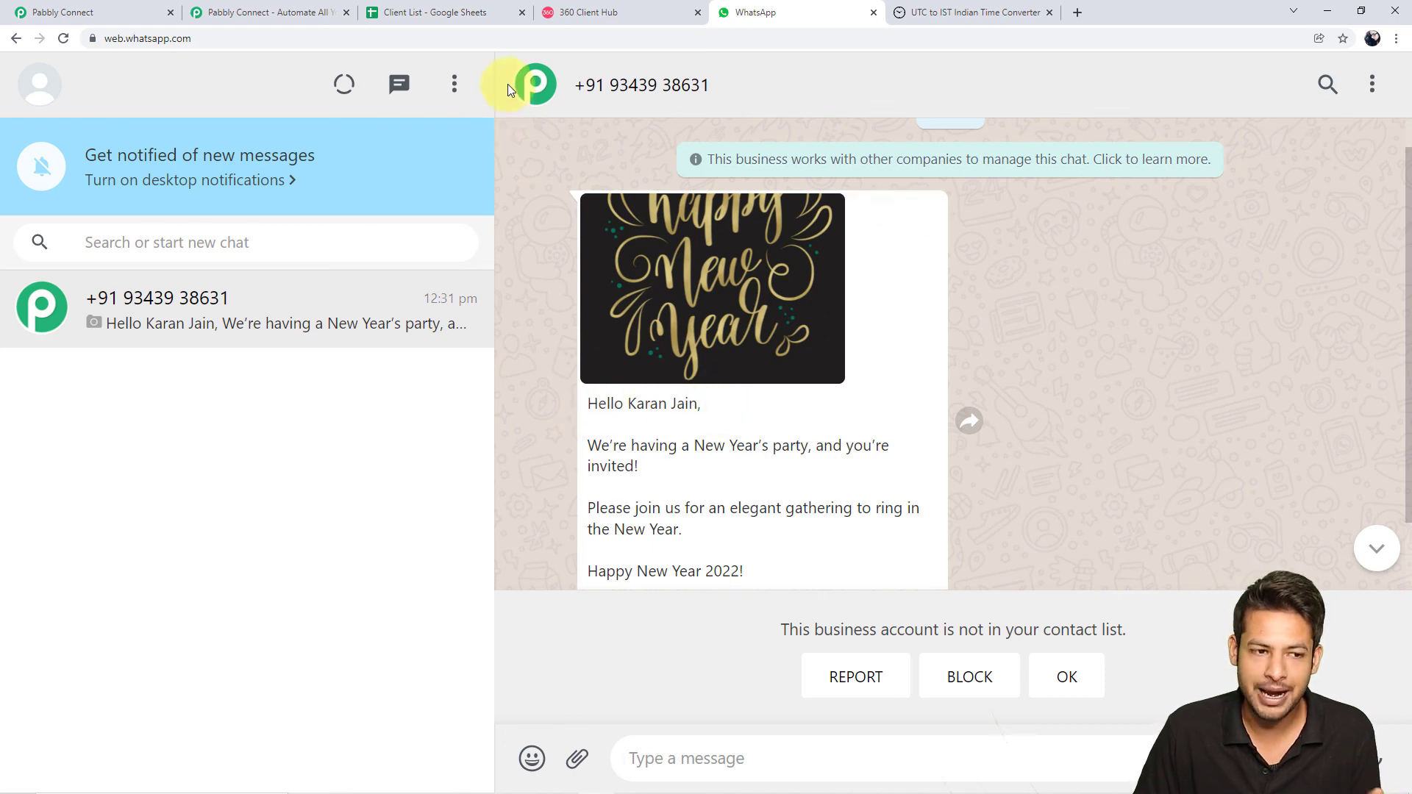
click(472, 13)
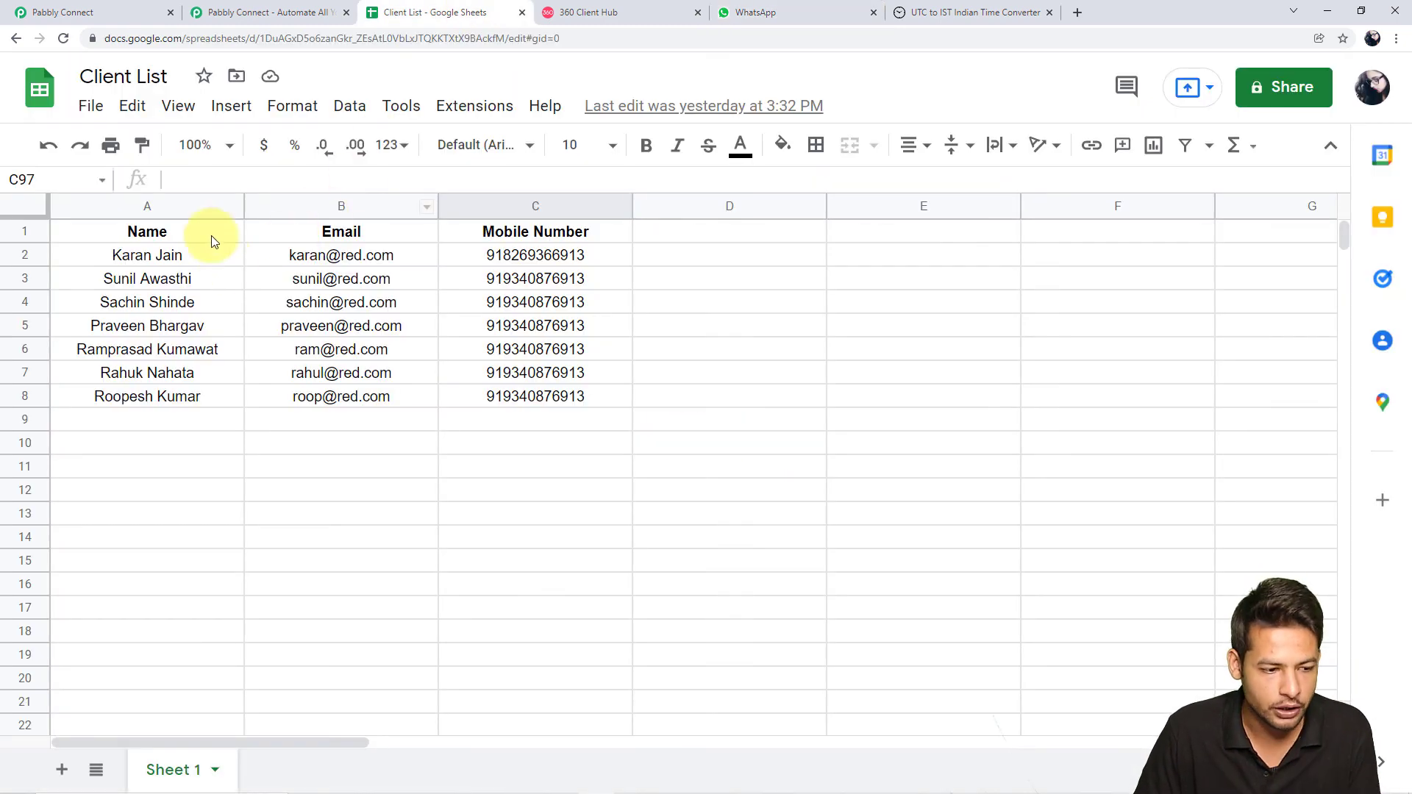
click(773, 16)
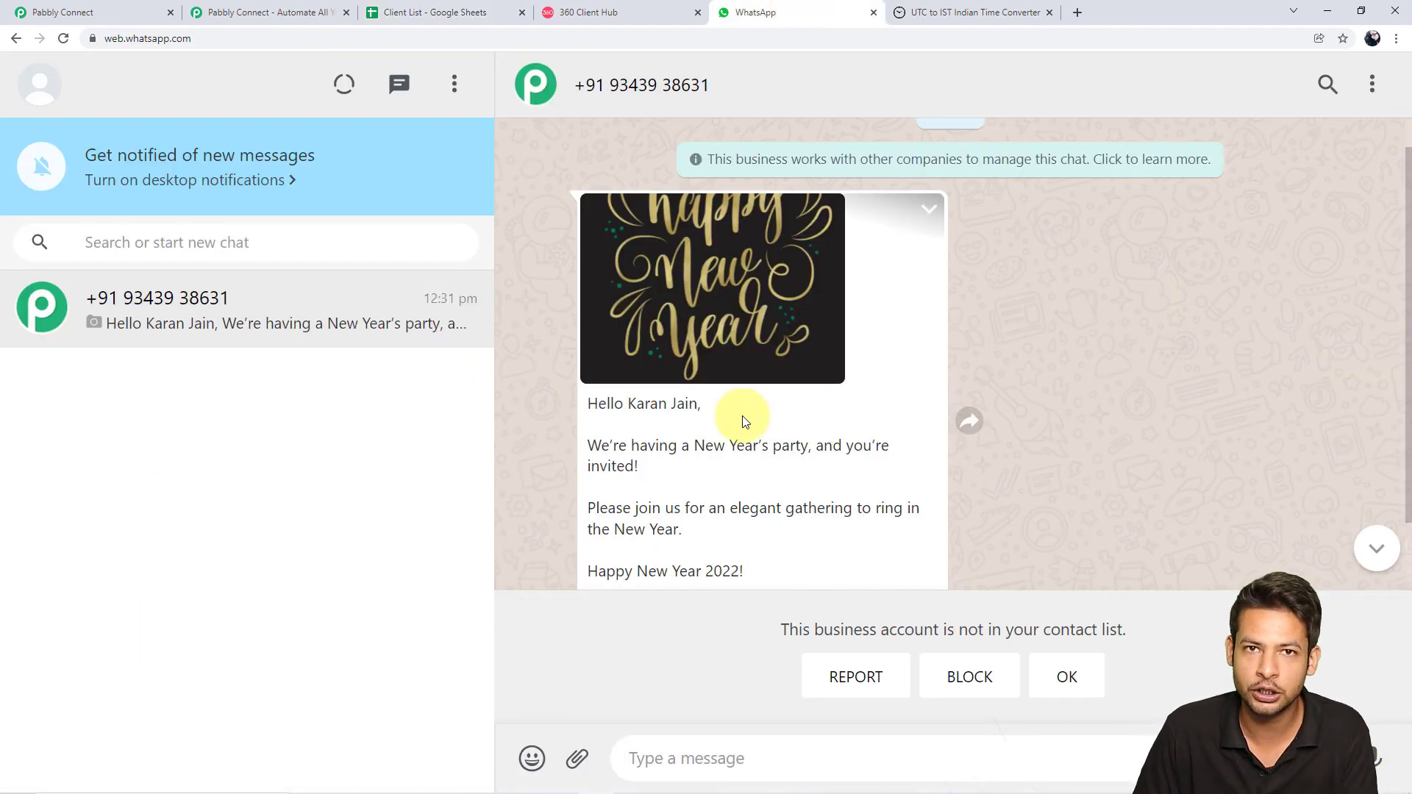
click(415, 12)
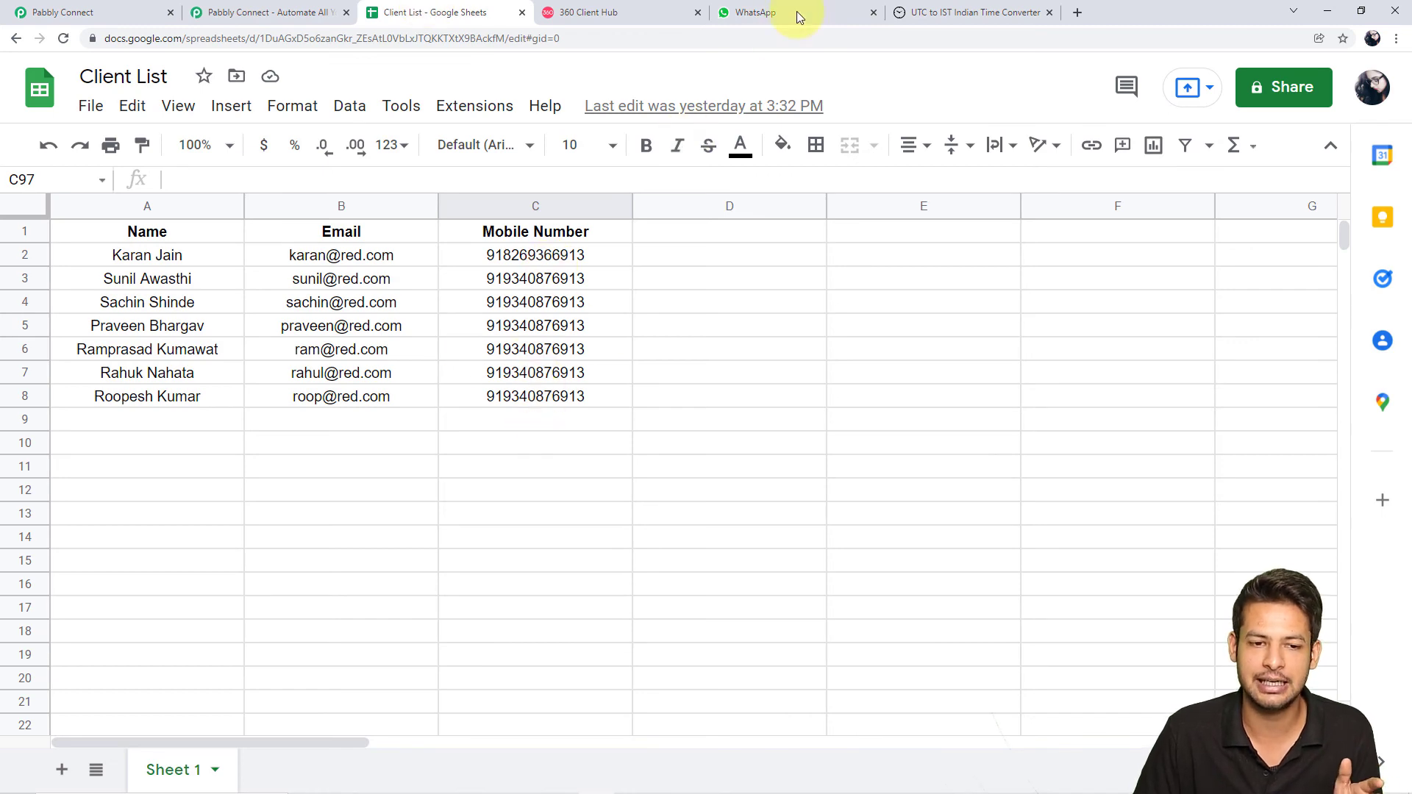
click(769, 14)
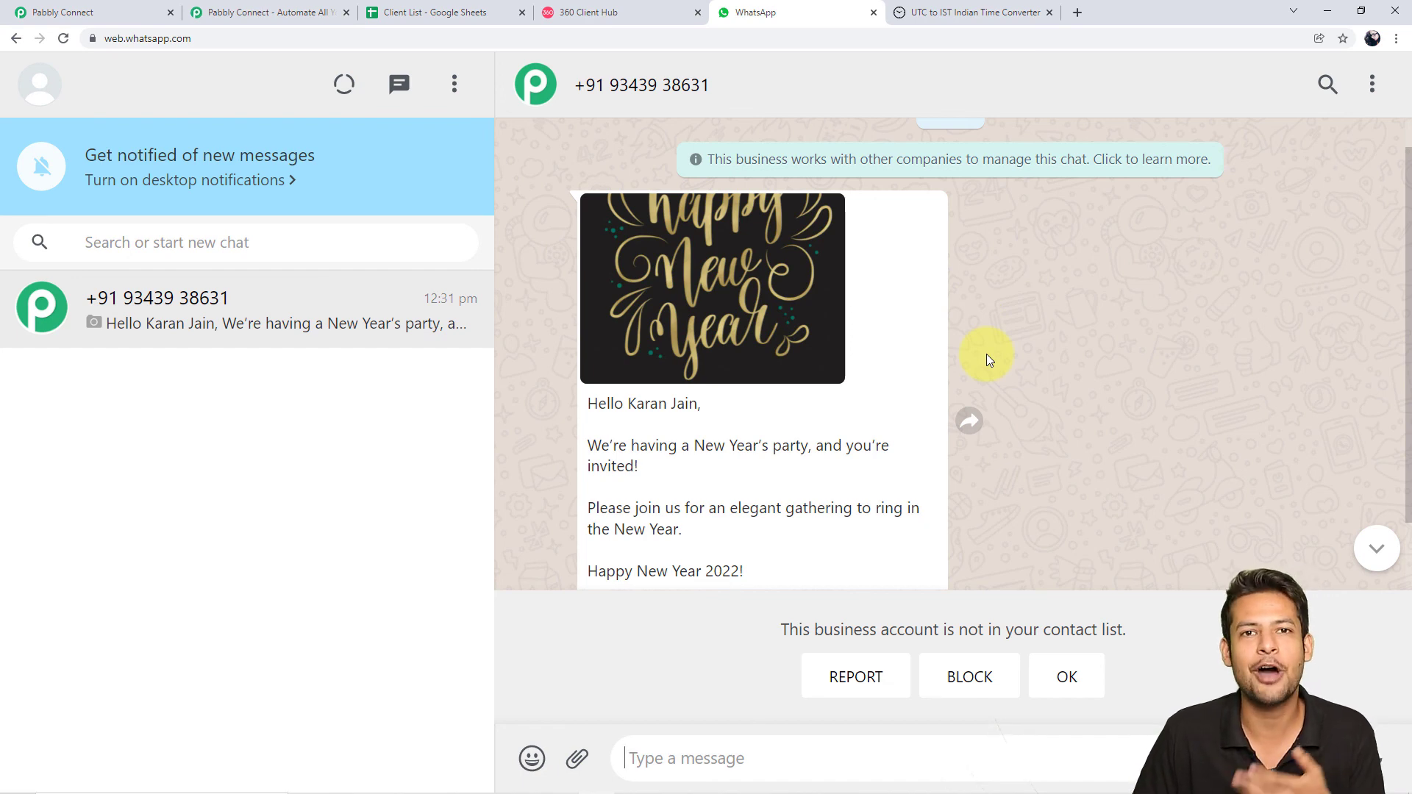
scroll(987, 355, up, 1)
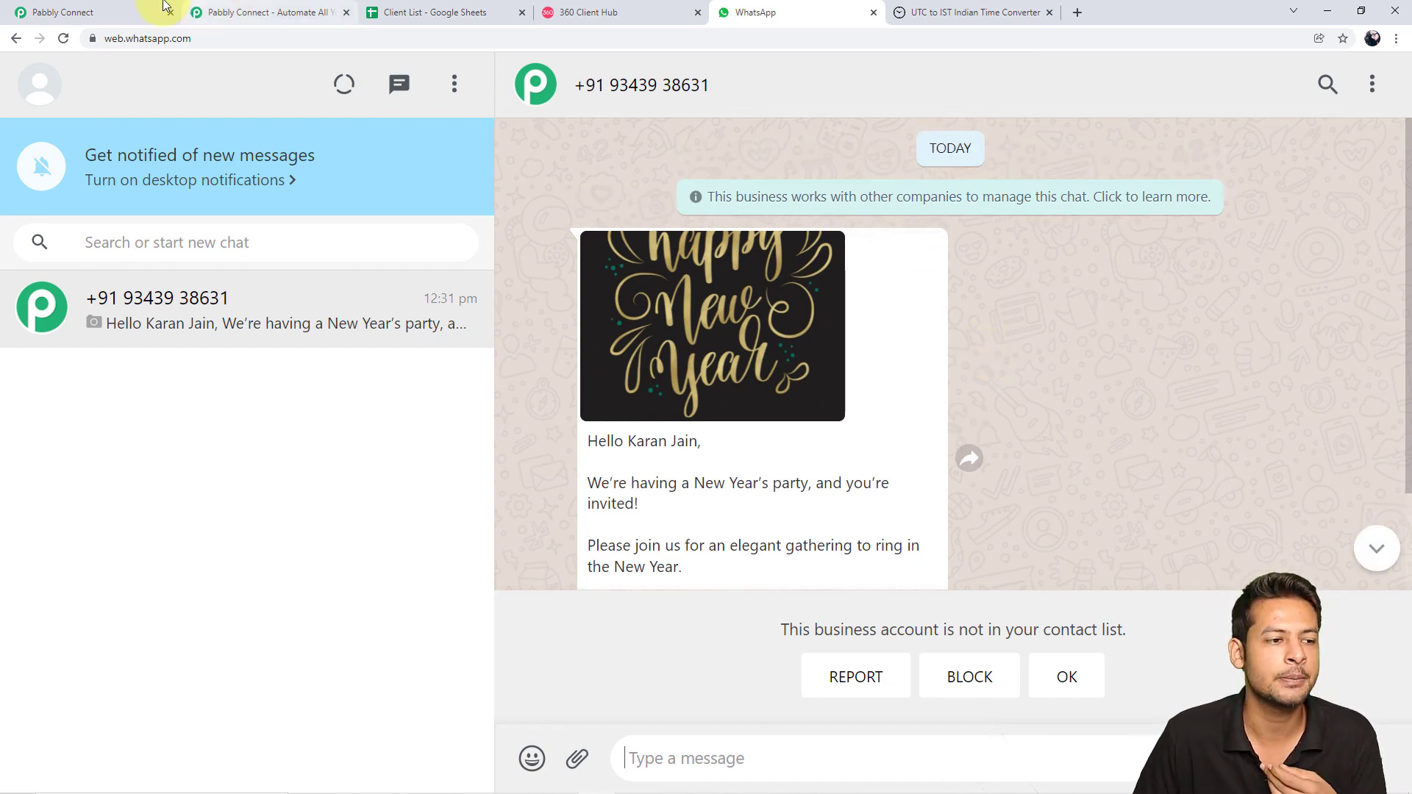
click(123, 10)
Collapse the WhatsApp 360Dialog, Google Sheets Get Row(s) and Schedule step cards
scroll(1226, 253, up, 10)
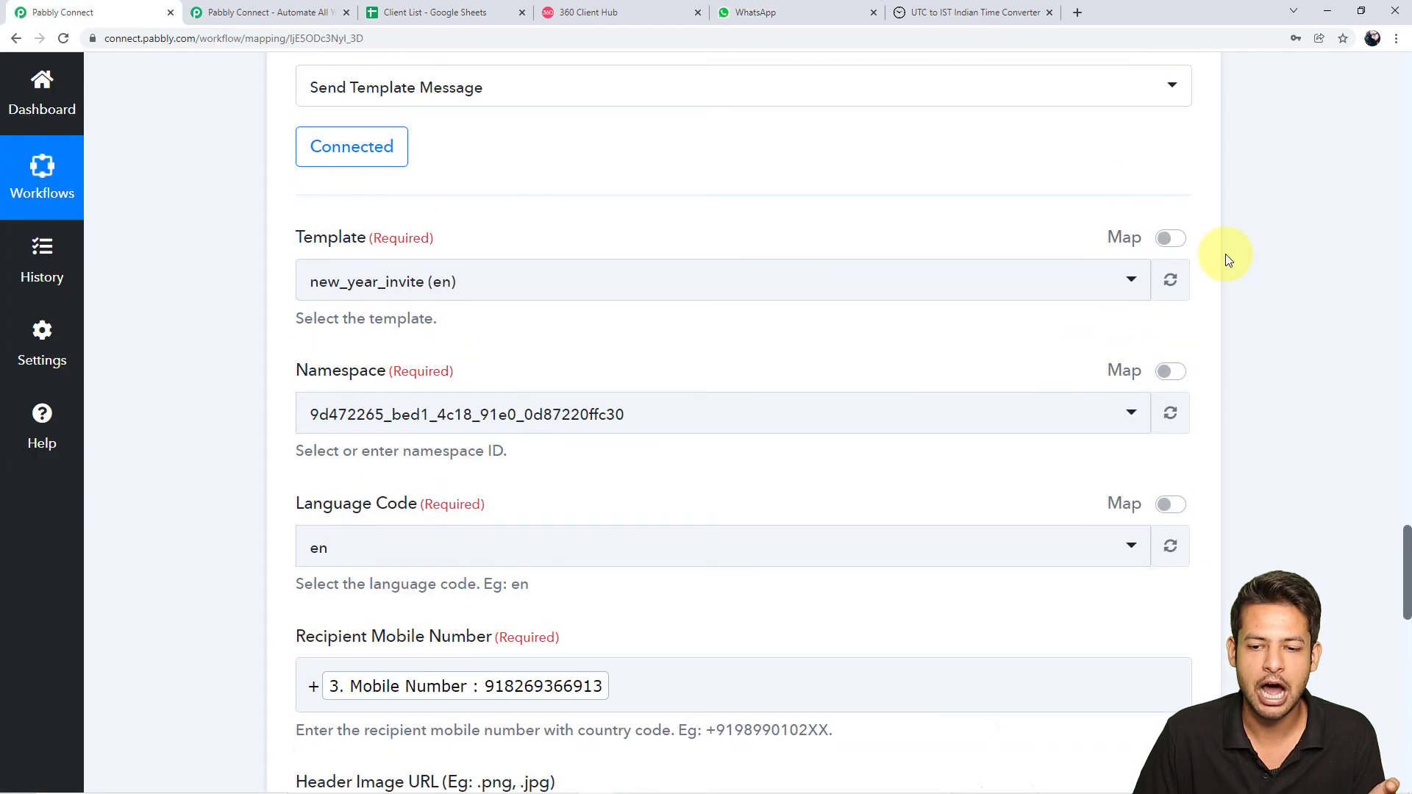
scroll(1223, 247, up, 4)
click(1187, 154)
scroll(1361, 263, up, 3)
scroll(1346, 276, up, 8)
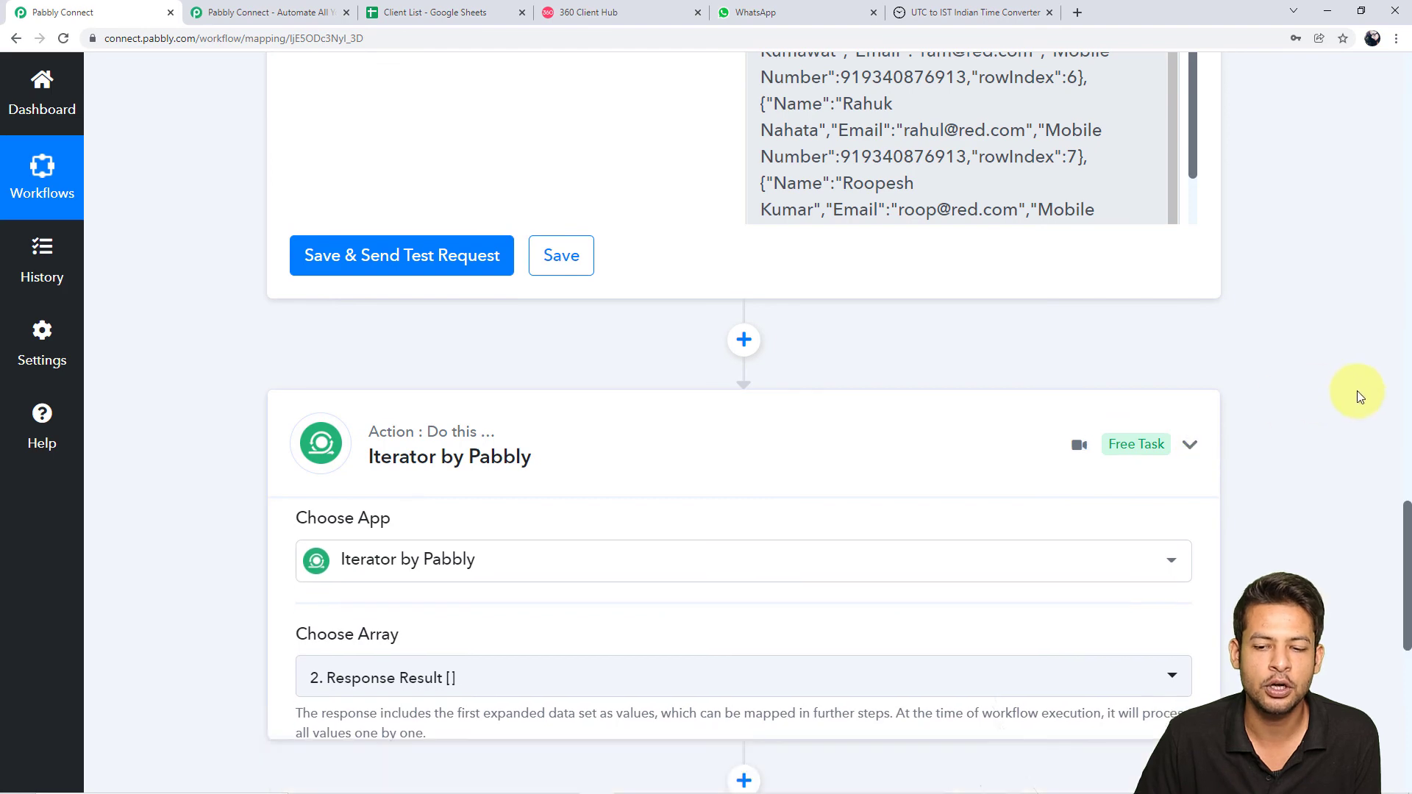
scroll(1358, 390, up, 5)
scroll(1357, 391, up, 10)
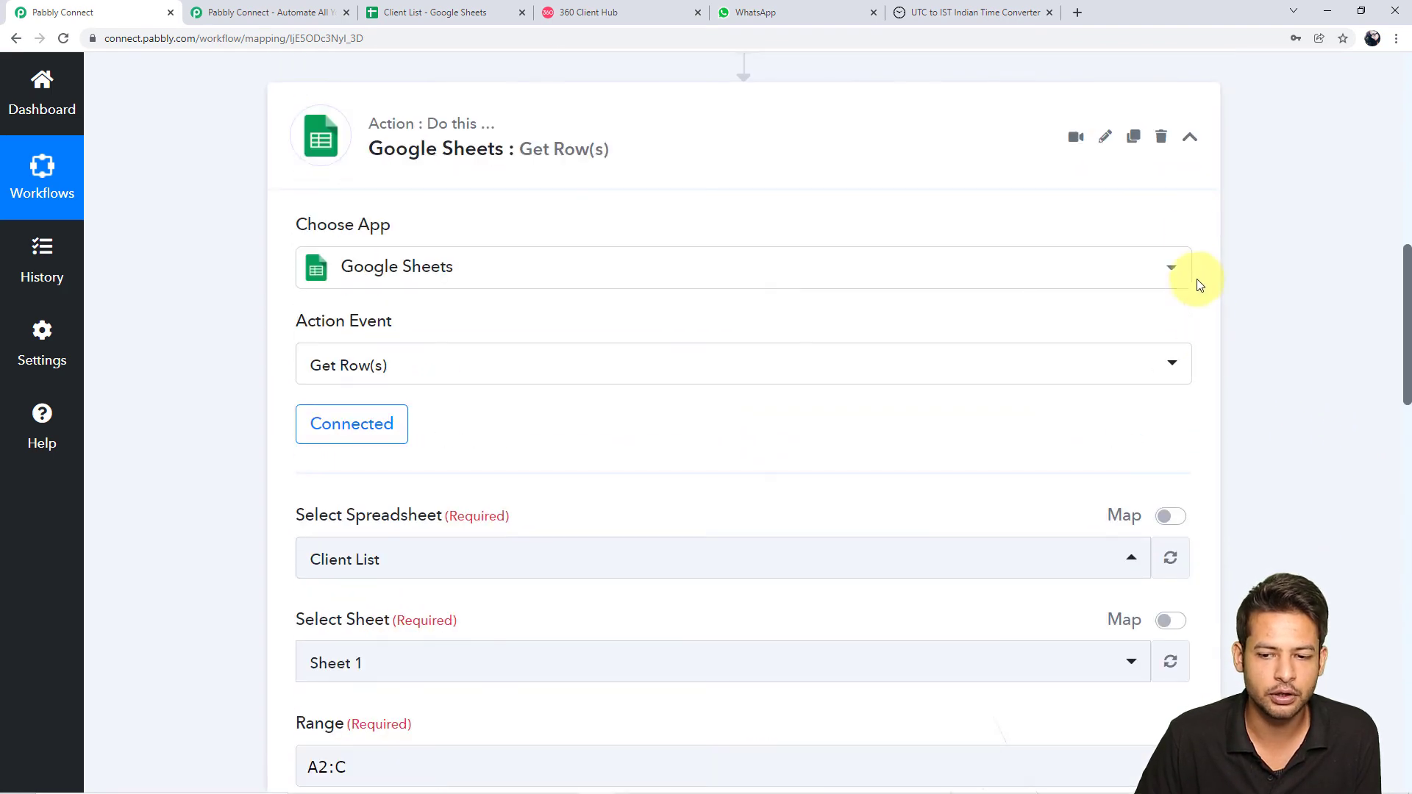
click(1194, 135)
scroll(1255, 250, up, 4)
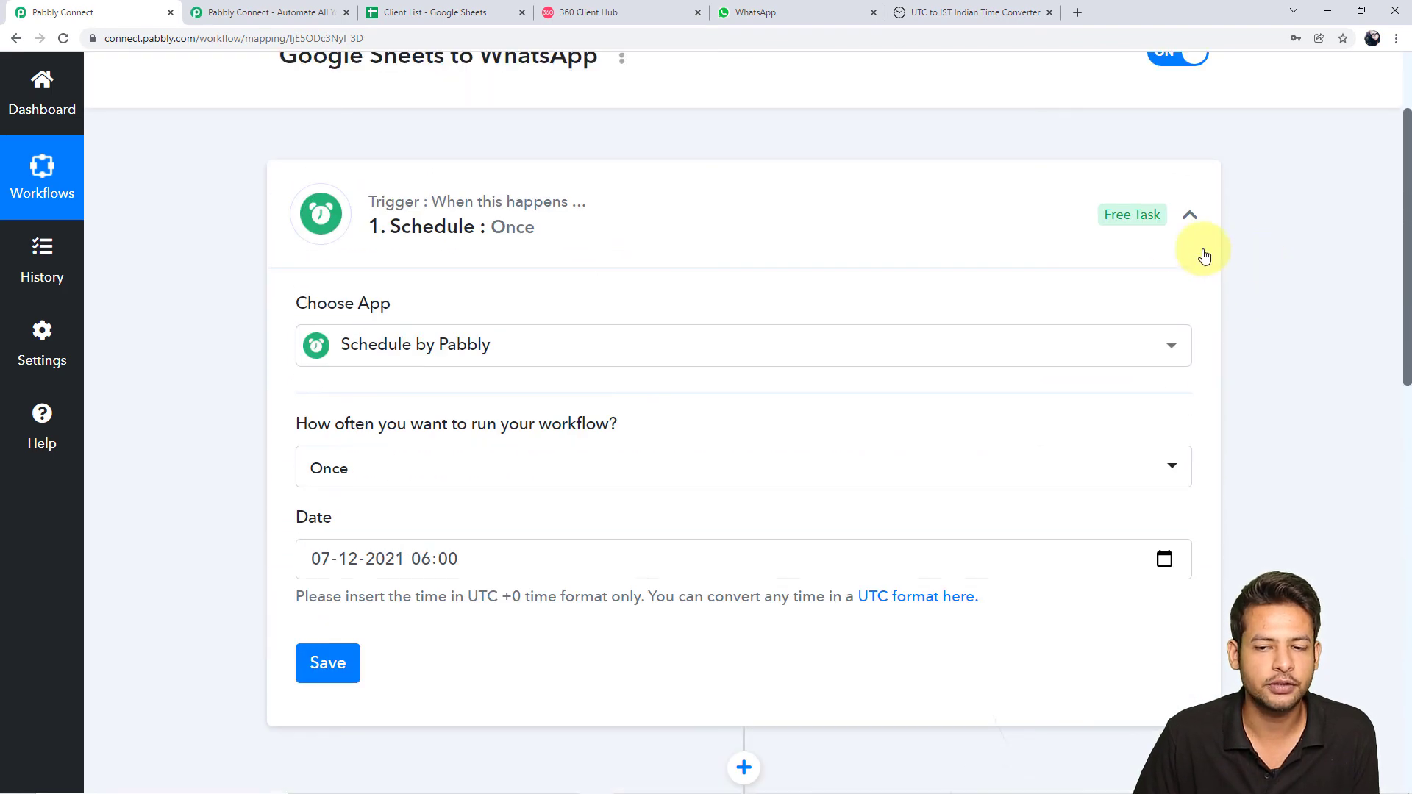
click(1191, 215)
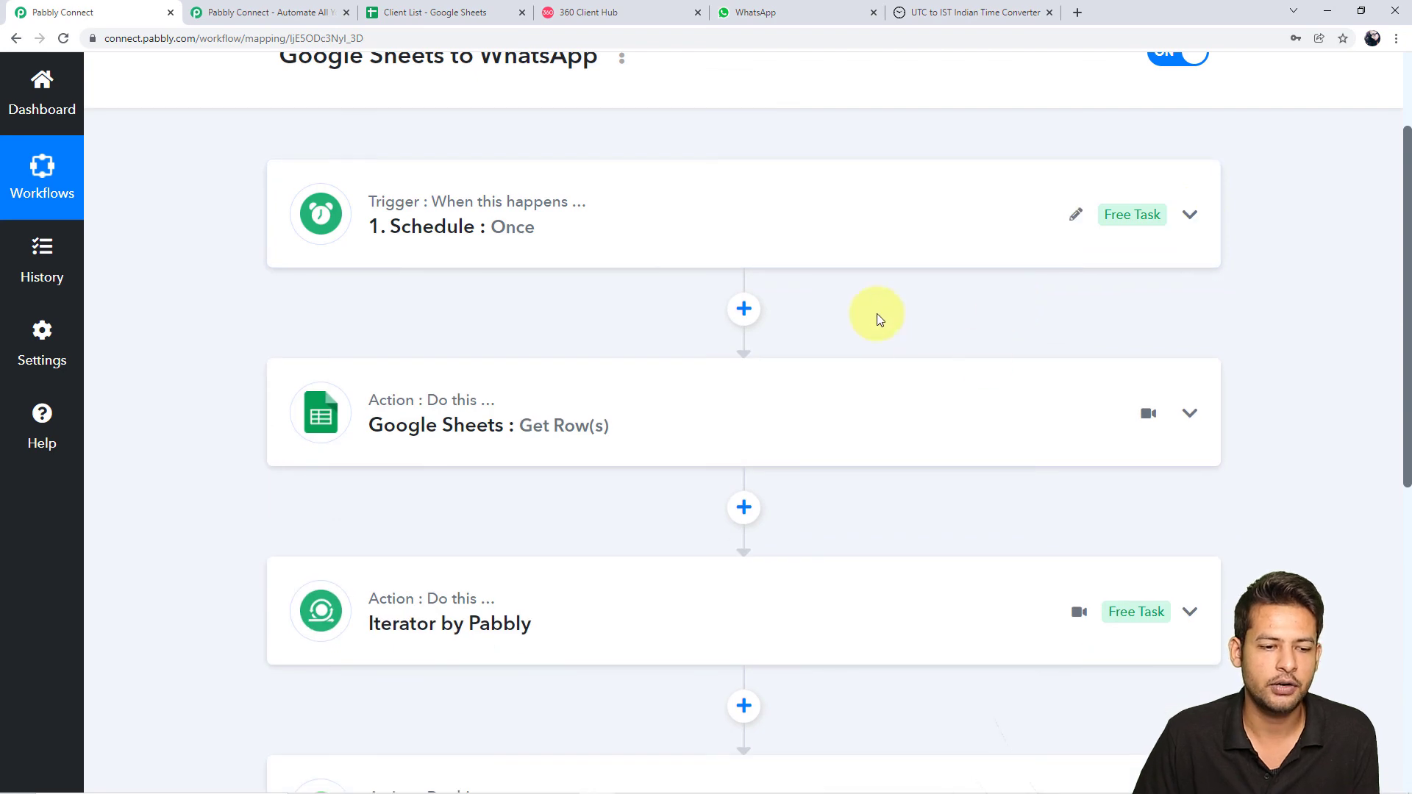
Glance at the Client List sheet, then review the collapsed four-step workflow chain
click(511, 13)
click(44, 12)
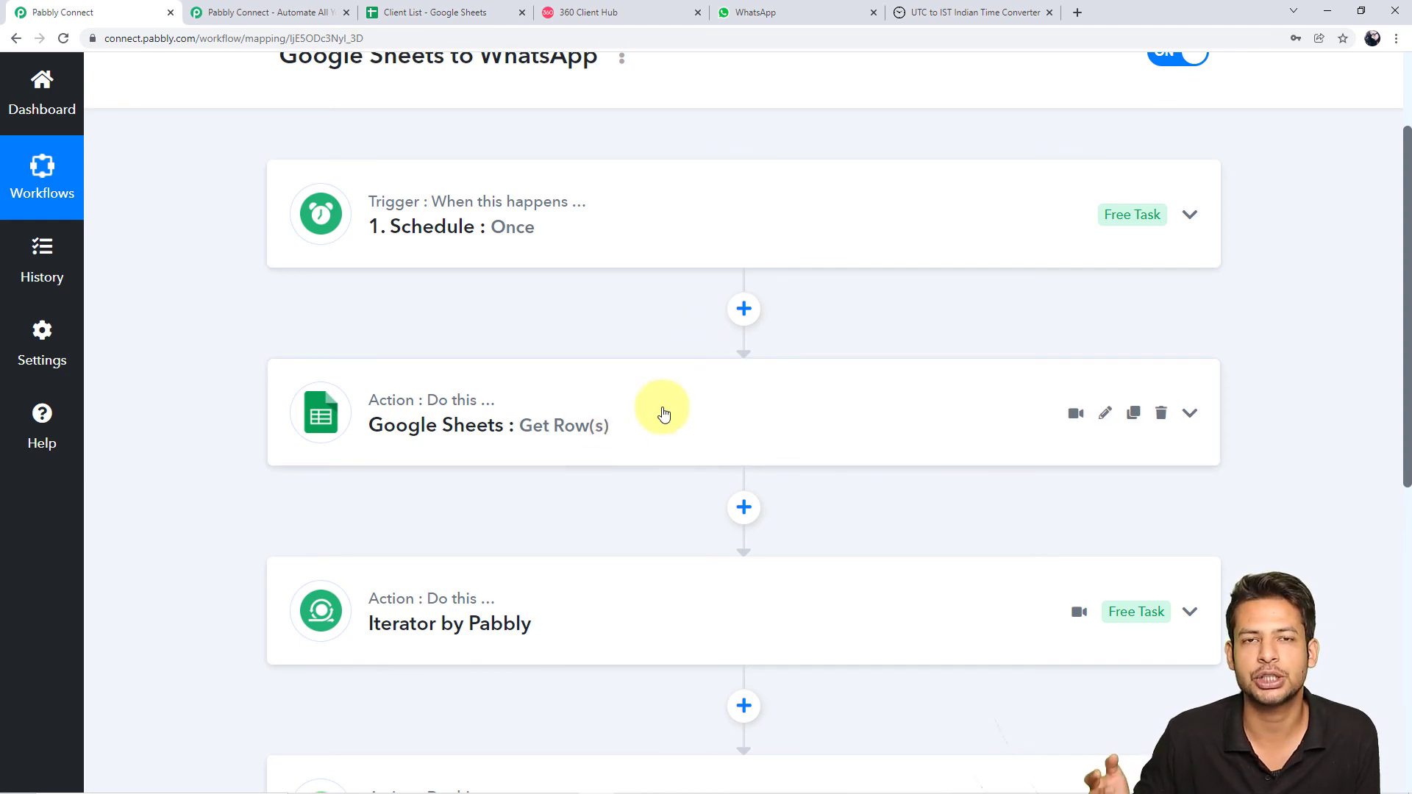
scroll(662, 415, down, 2)
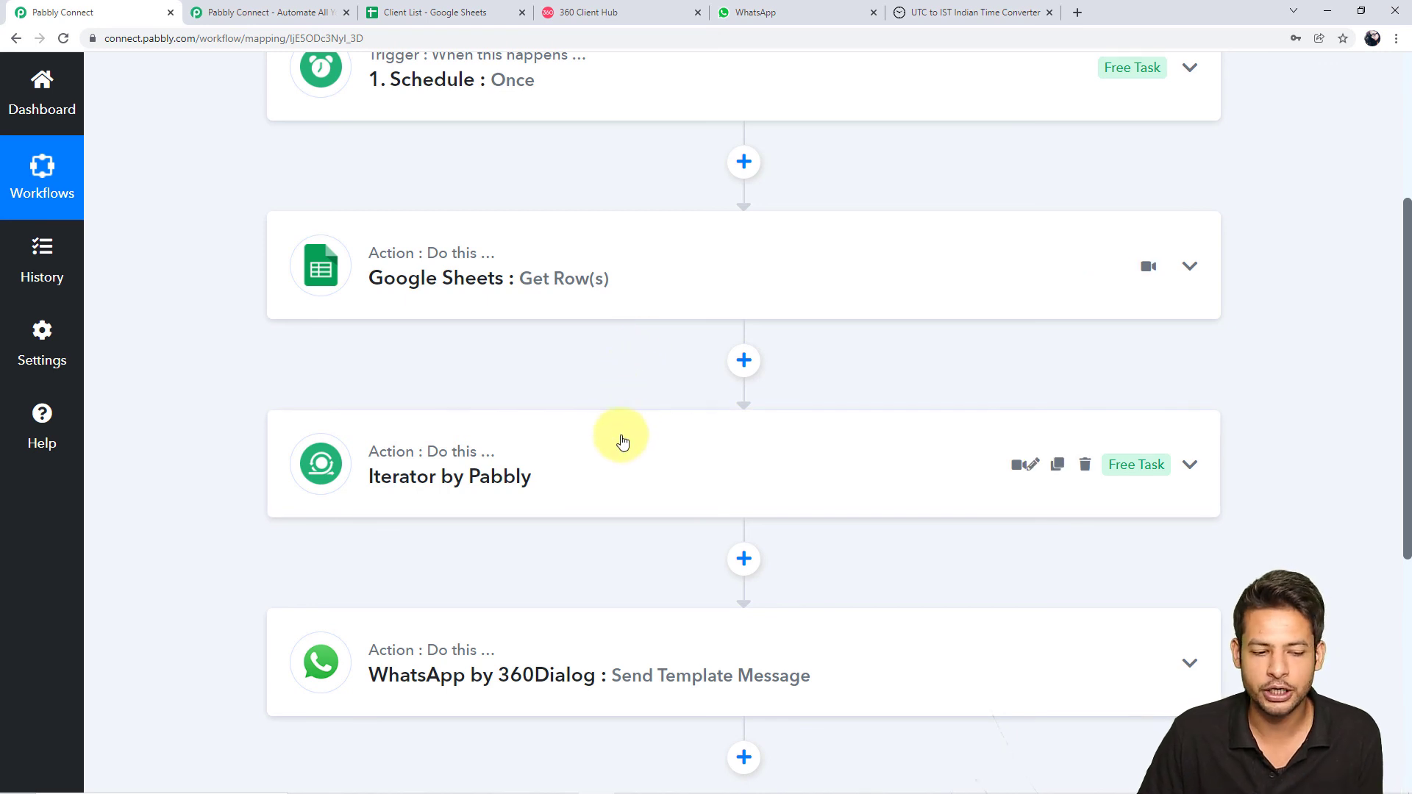
scroll(622, 445, down, 1)
scroll(622, 478, up, 1)
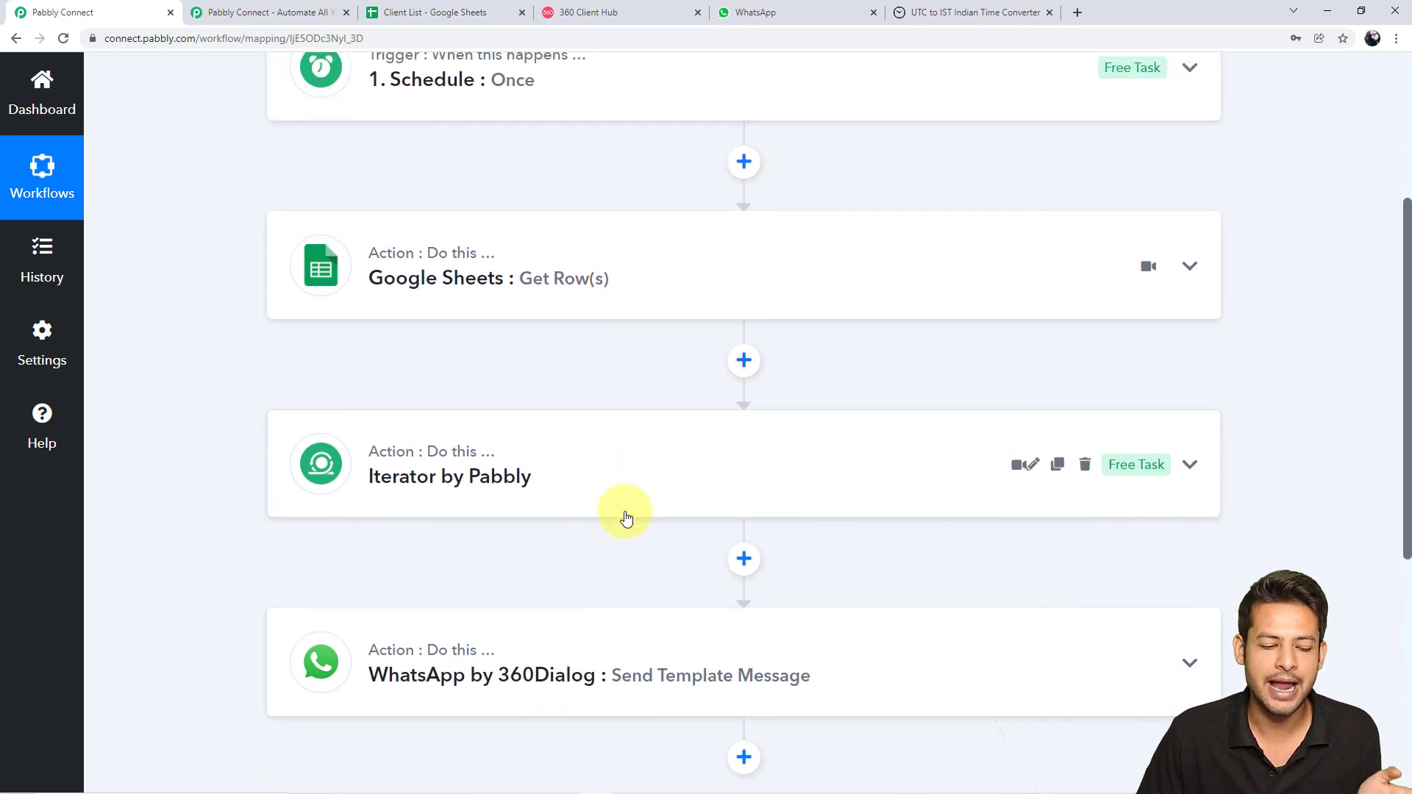
scroll(625, 514, down, 3)
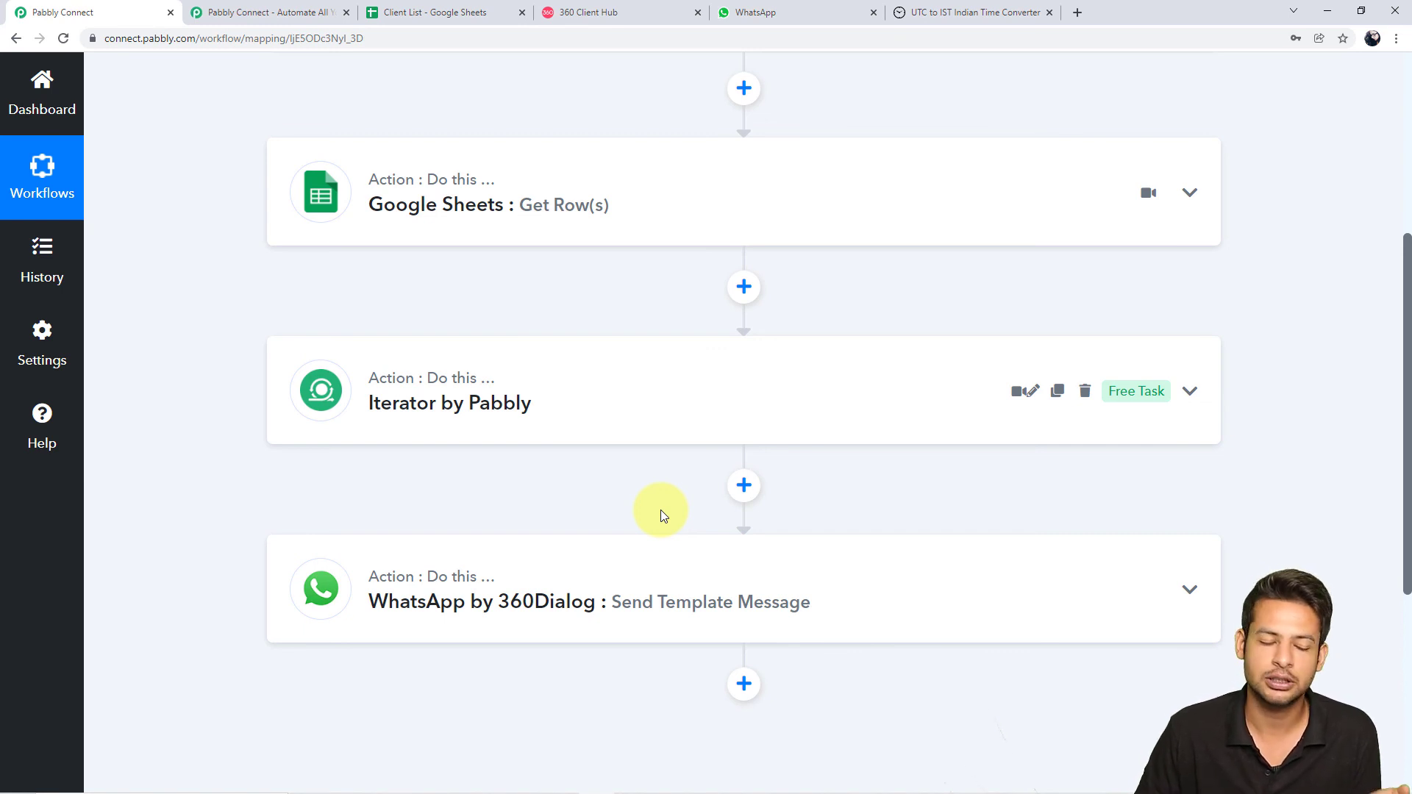
scroll(660, 510, up, 2)
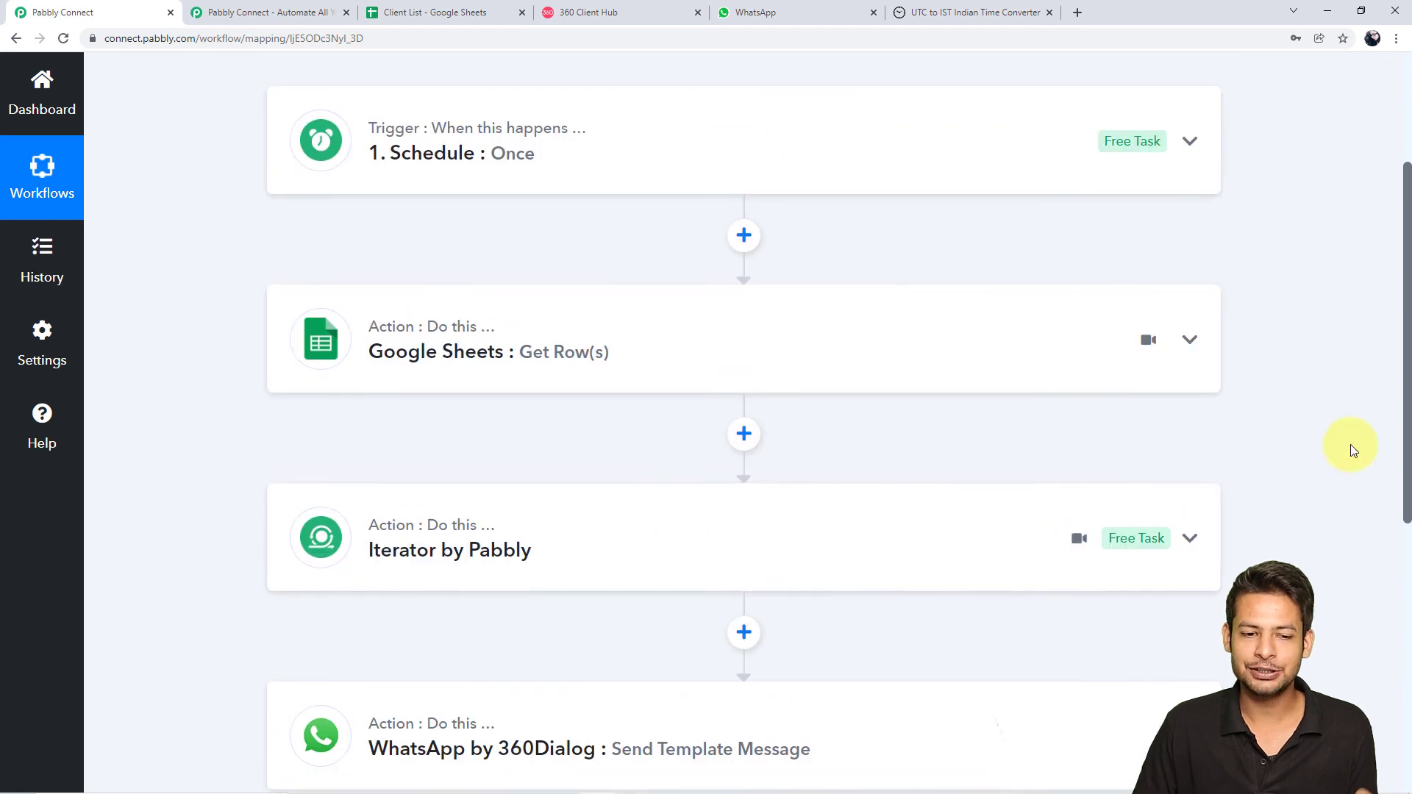